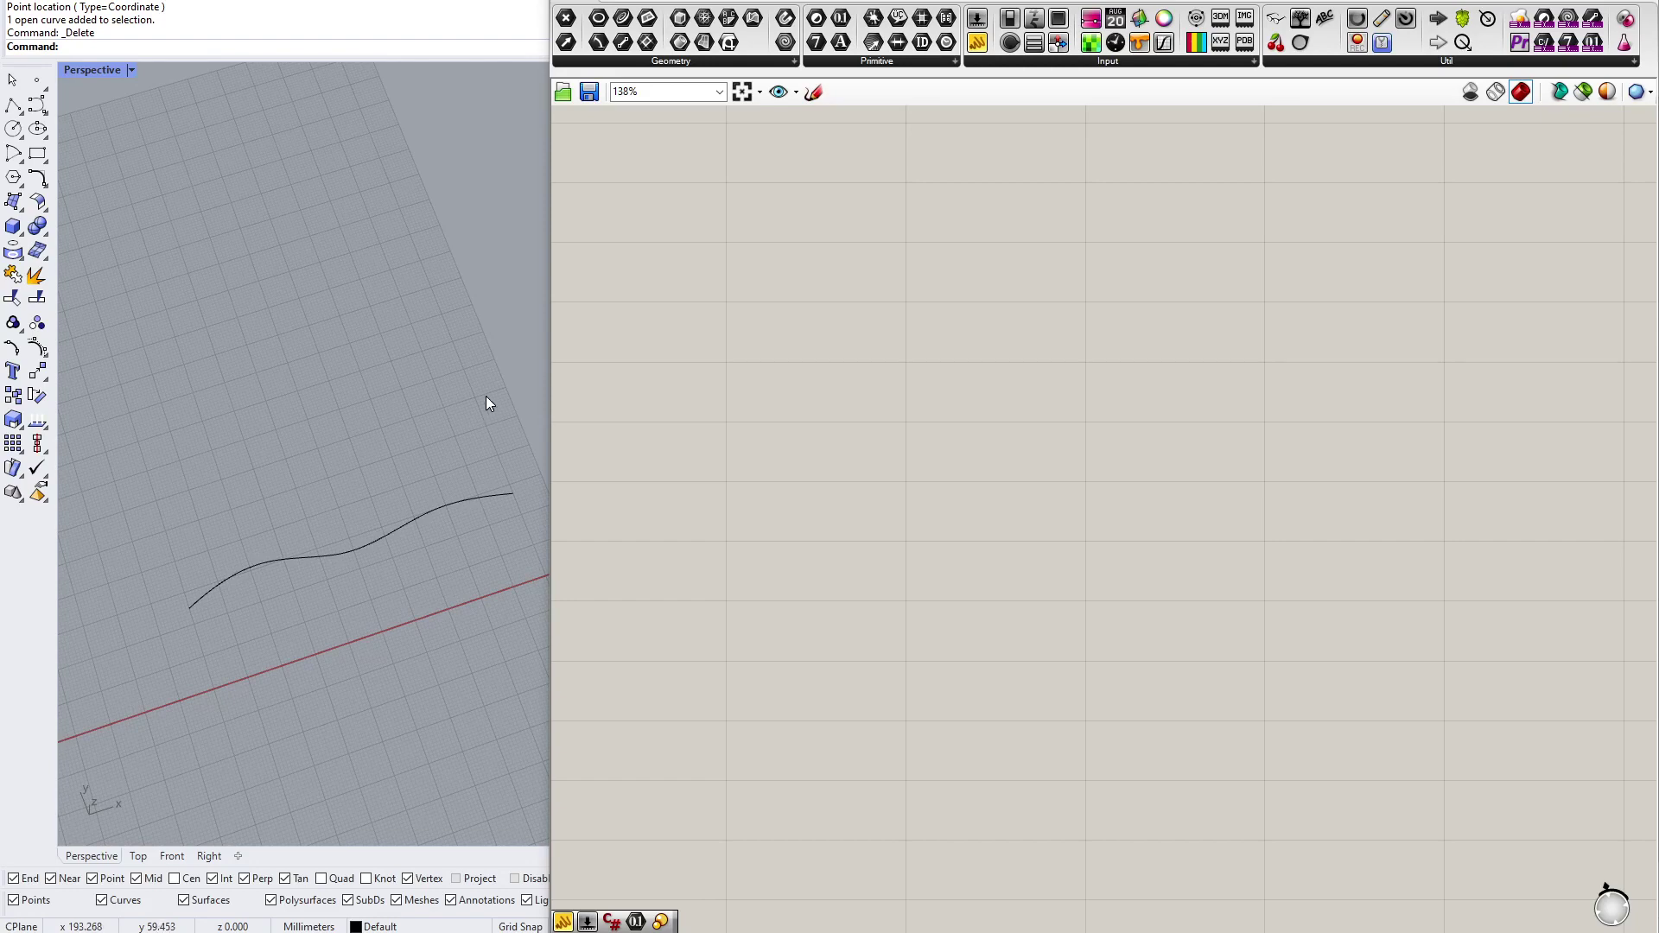
Step: Add a Curve parameter to the canvas and reference the freeform curve from the Rhino viewport in it
right_click_drag(486, 397, 429, 449)
scroll(458, 421, "up", 2)
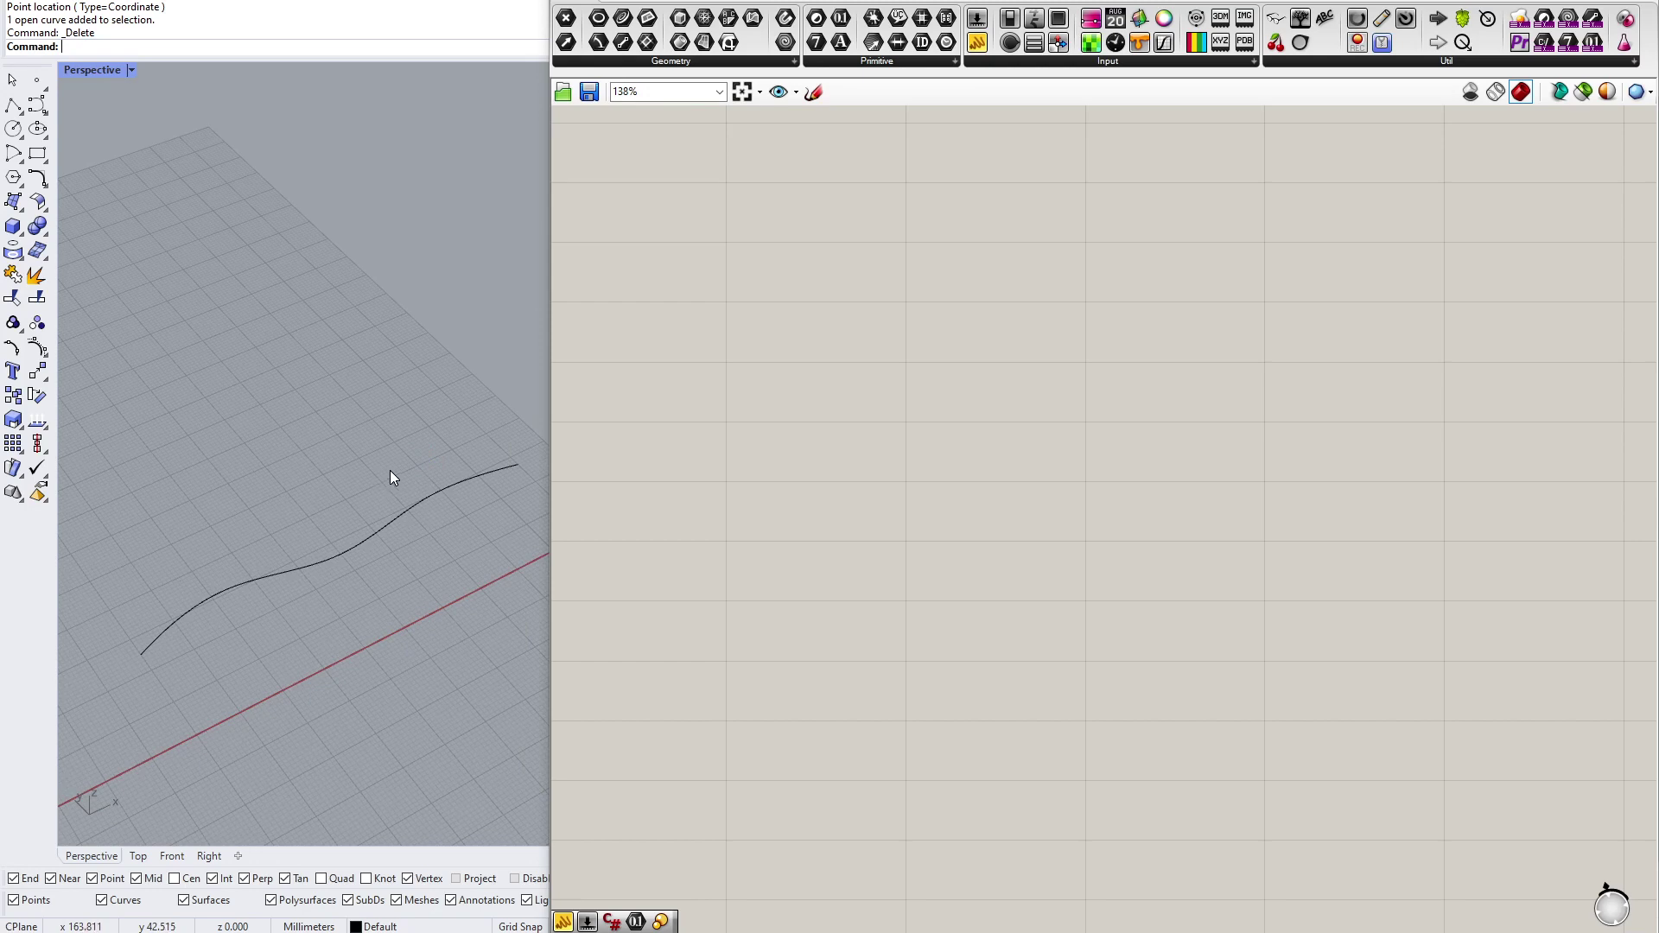
left_click(391, 516)
left_click_drag(625, 26, 877, 529)
right_click(878, 529)
left_click(1035, 766)
scroll(938, 552, "up", 3)
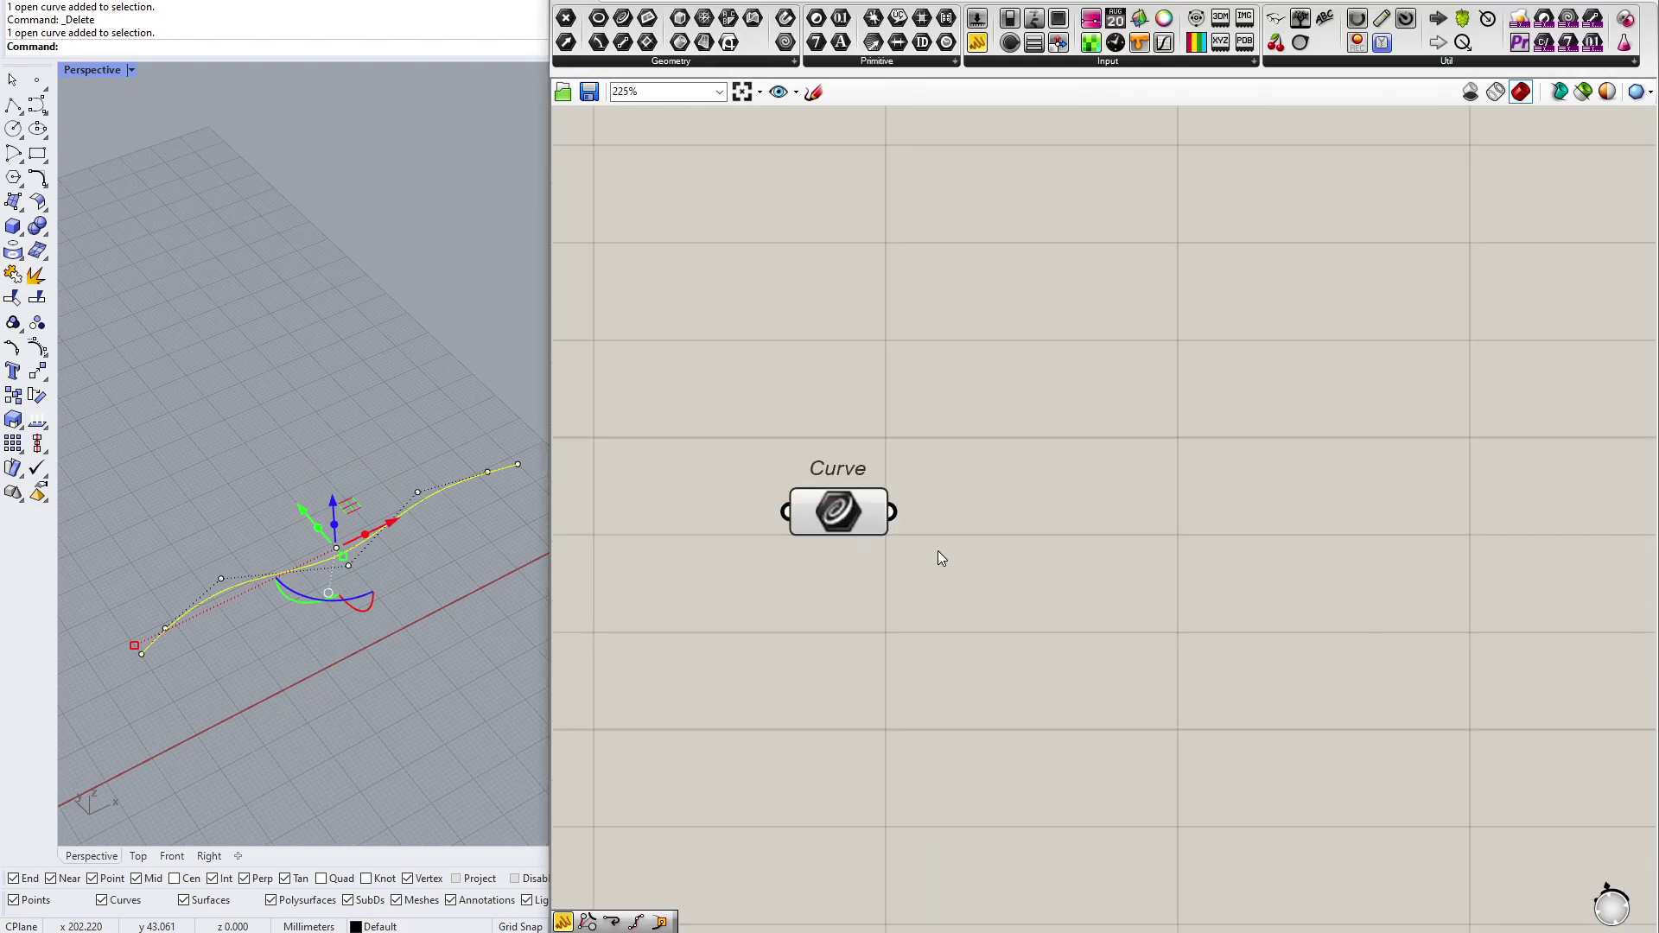
Step: Hide the original freeform curve in the Rhino viewport and shift the Curve parameter slightly on the canvas
left_click(493, 627)
scroll(314, 639, "up", 3)
scroll(190, 558, "down", 5)
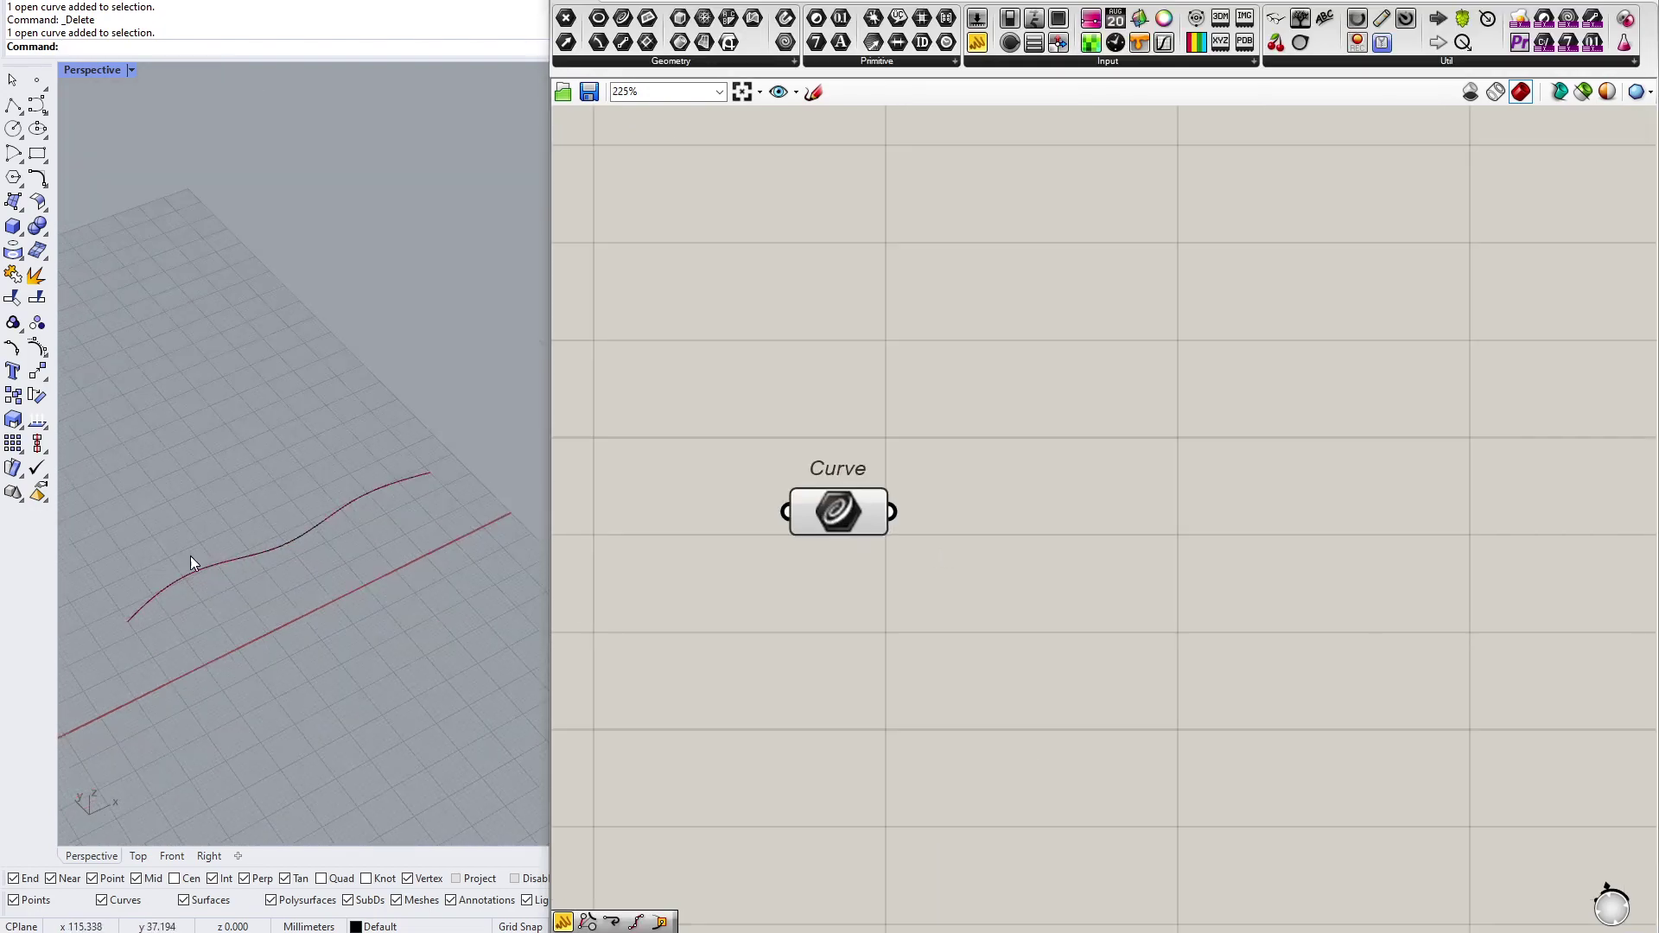
left_click(295, 543)
middle_click(290, 437)
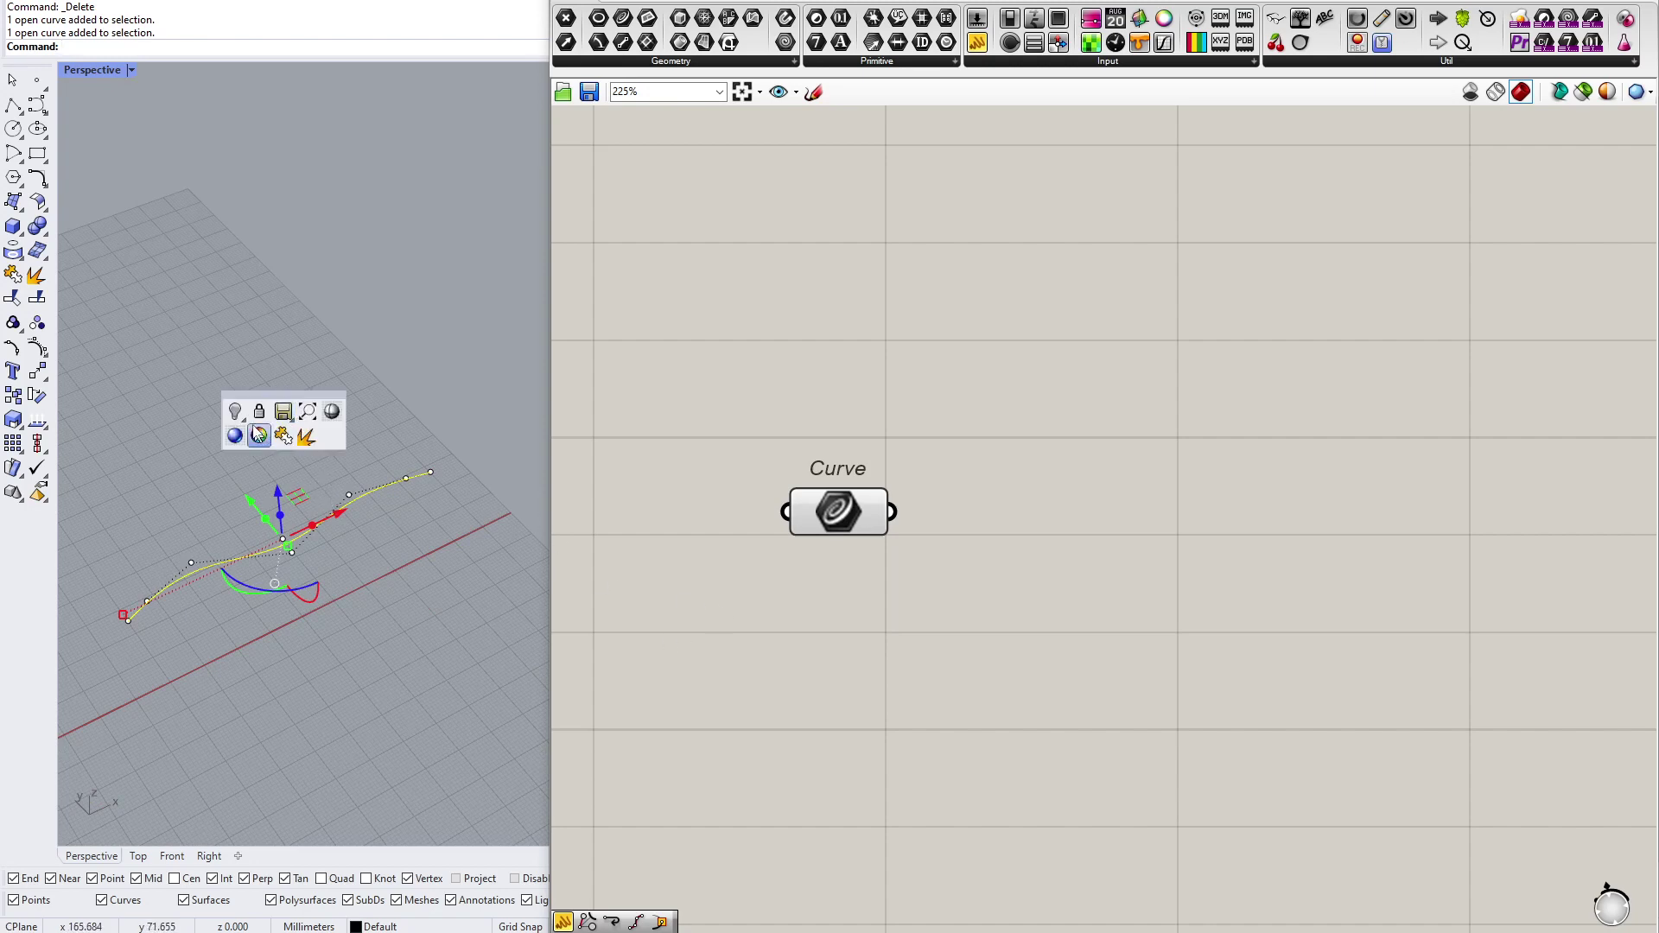
left_click(253, 421)
left_click_drag(842, 502, 831, 522)
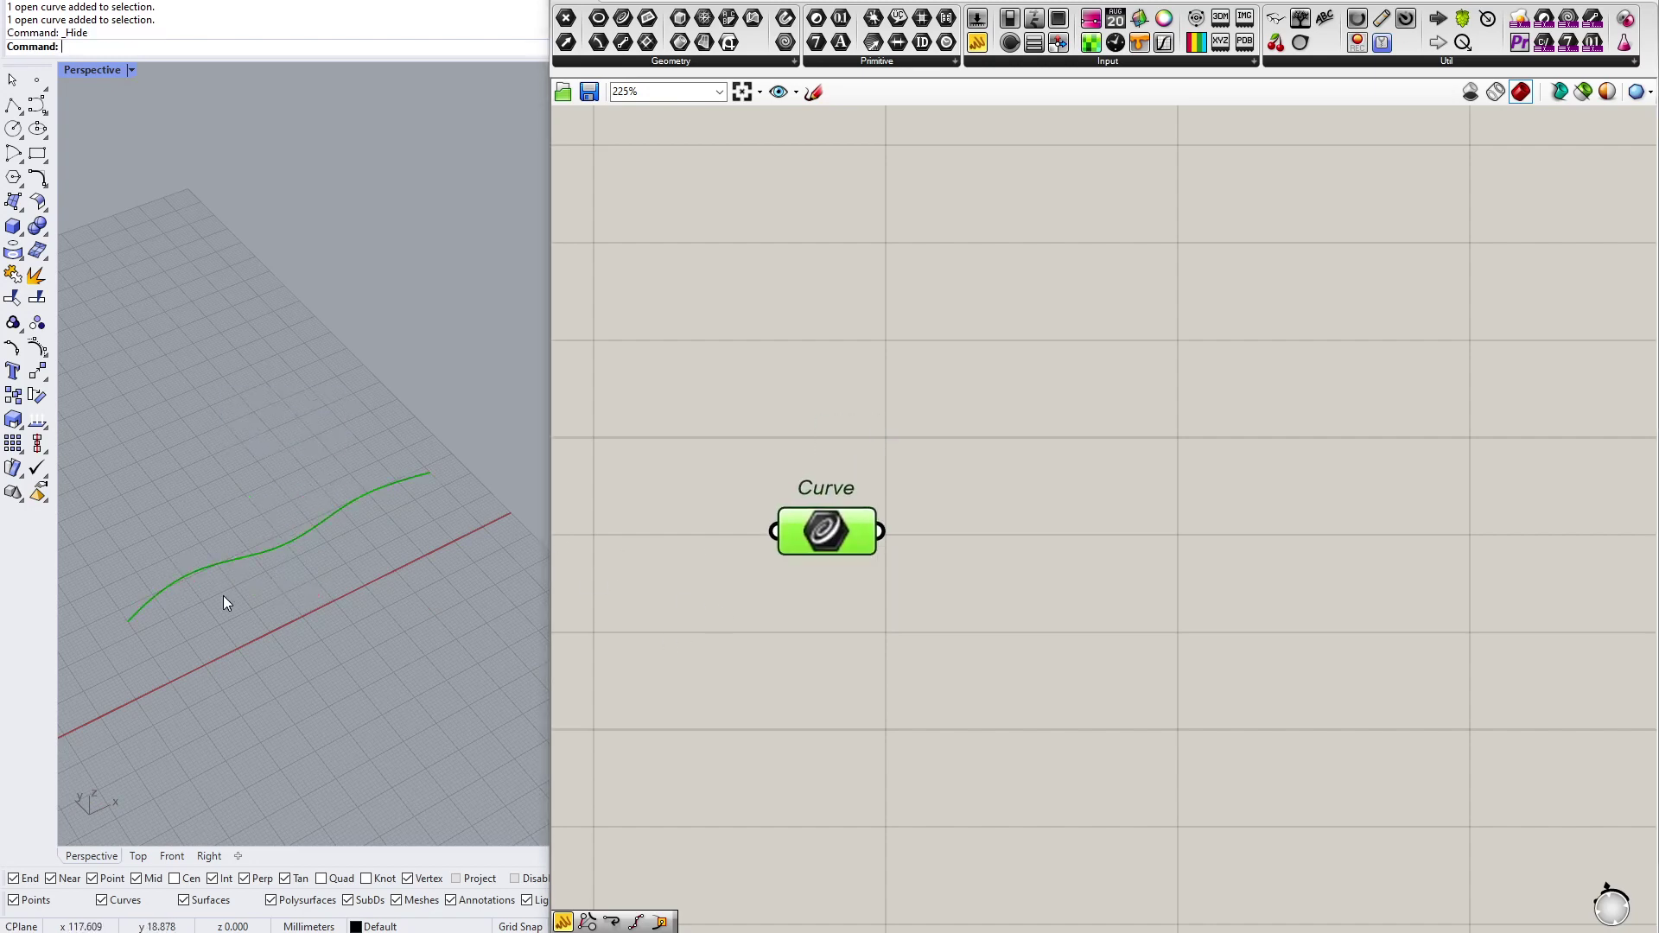
scroll(223, 594, "up", 2)
mouse_move(223, 595)
right_mouse_down()
mouse_move(207, 608)
mouse_move(223, 677)
mouse_move(215, 560)
right_mouse_up()
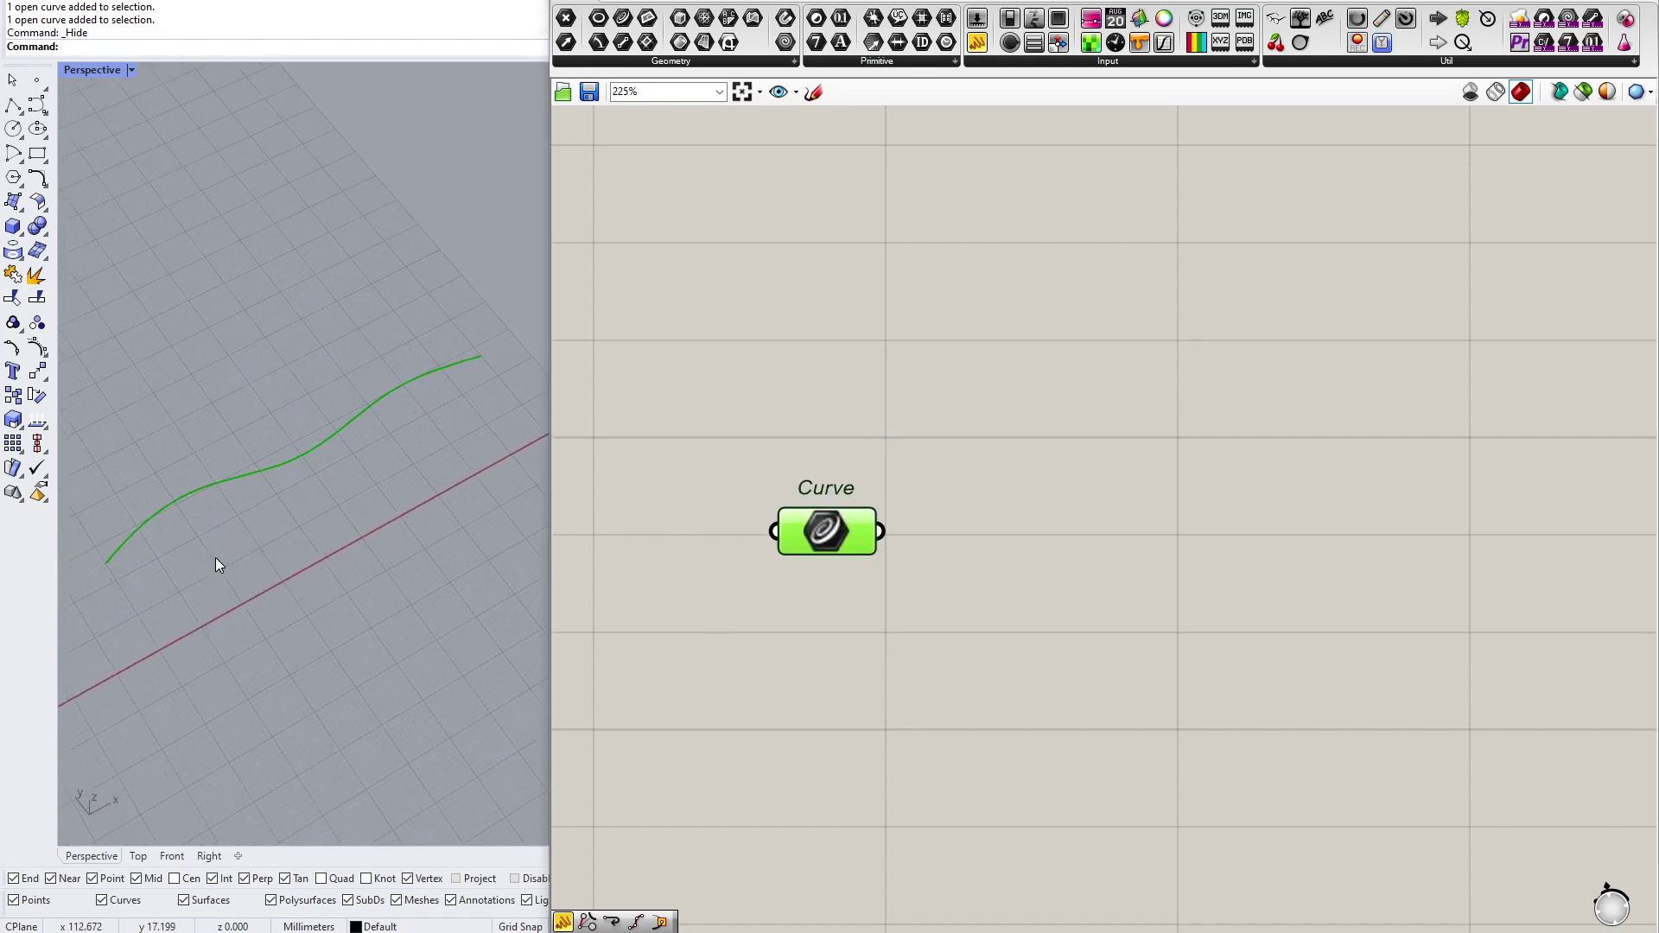
Step: Sketch a wavy row of short black line segments below the Curve parameter and delete the sketch
left_click(814, 91)
scroll(760, 277, "down", 3)
scroll(881, 509, "up", 3)
mouse_move(752, 617)
left_mouse_down()
mouse_move(816, 586)
mouse_move(931, 579)
mouse_move(1086, 641)
mouse_move(1209, 624)
mouse_move(1278, 559)
left_mouse_up()
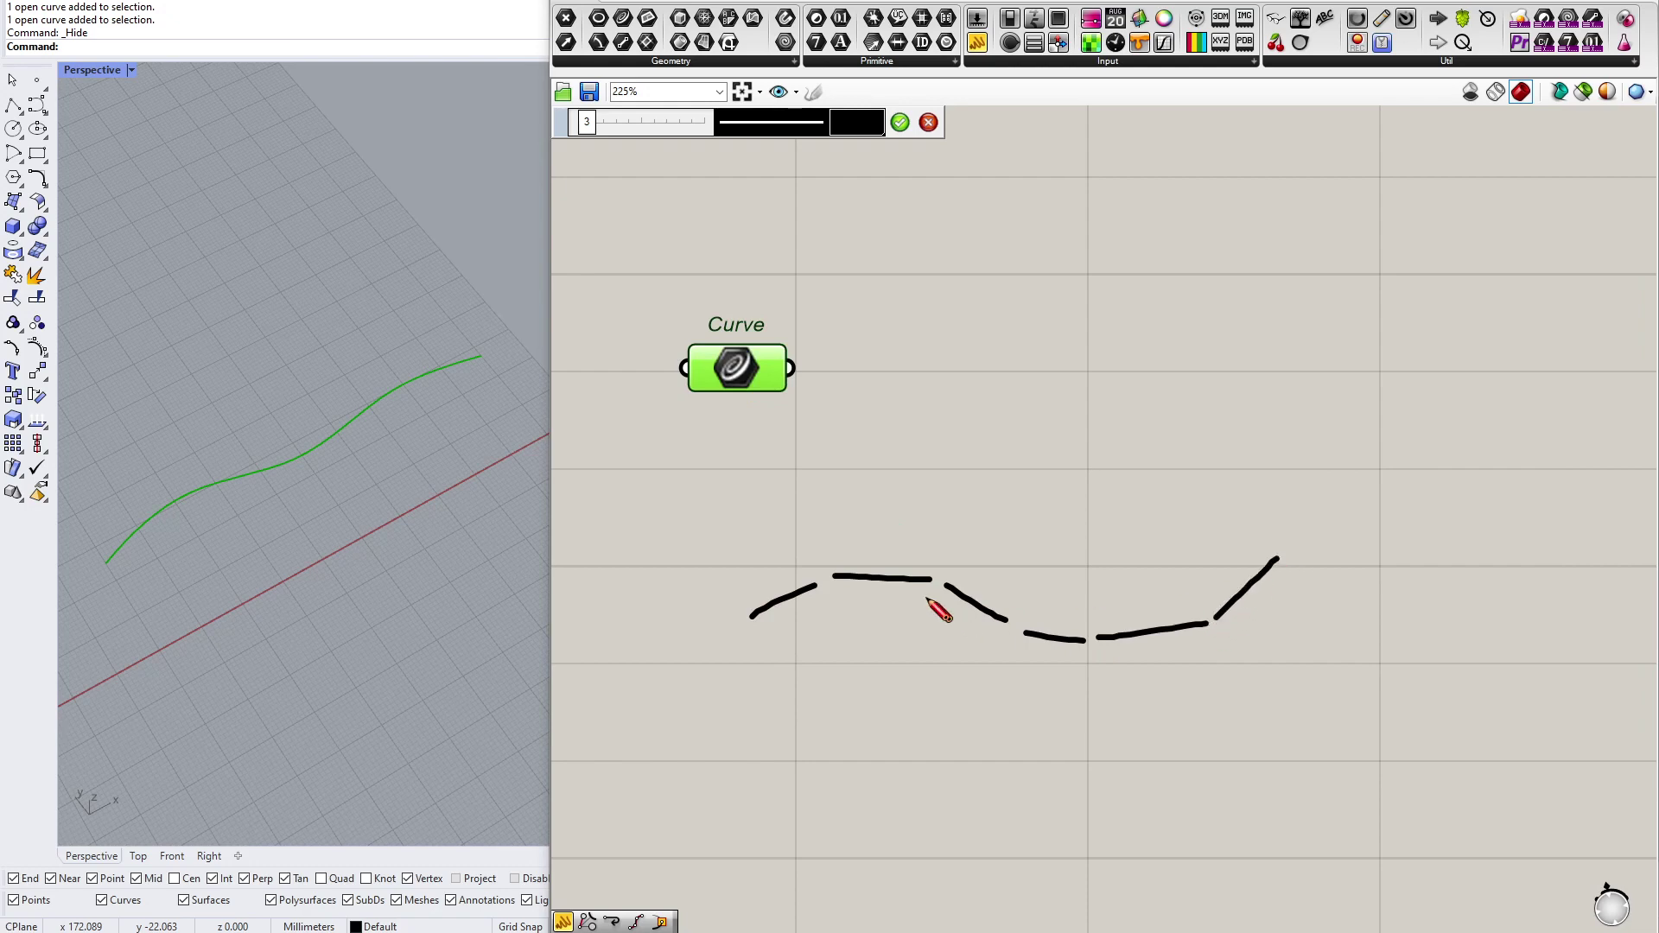
left_click(900, 122)
mouse_move(1401, 522)
left_mouse_down()
mouse_move(1315, 593)
mouse_move(947, 731)
left_mouse_up()
key("Delete")
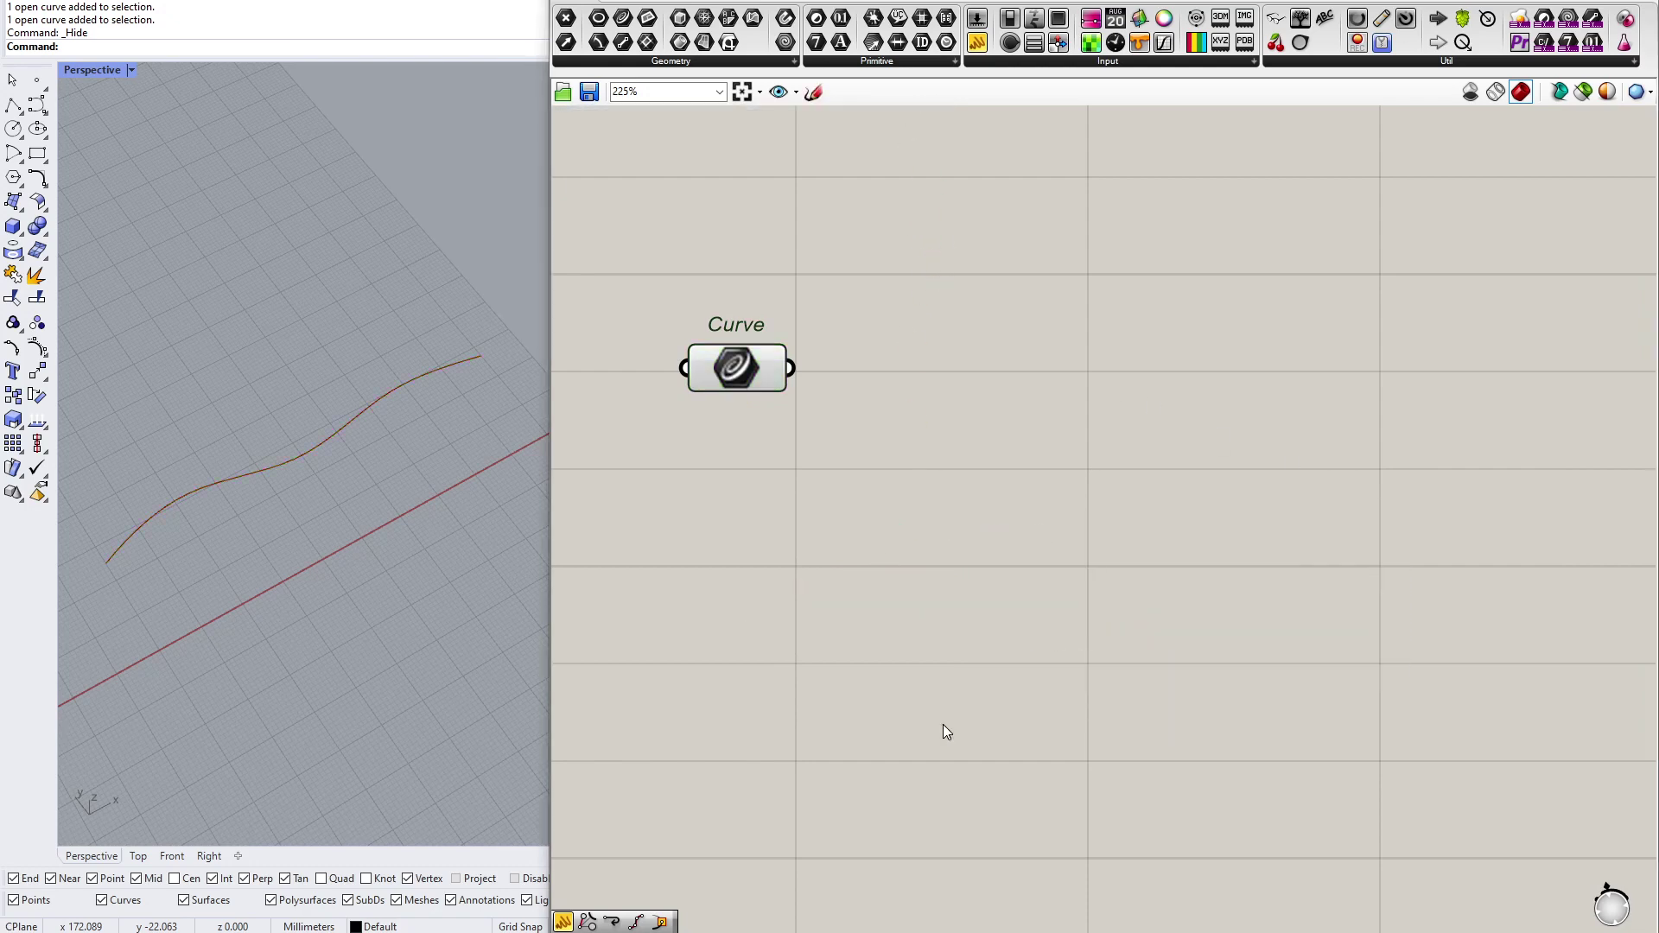
Step: Add a Divide Curve component beside the Curve parameter and connect the curve to its Curve input
left_click_drag(743, 363, 780, 420)
left_click(998, 460)
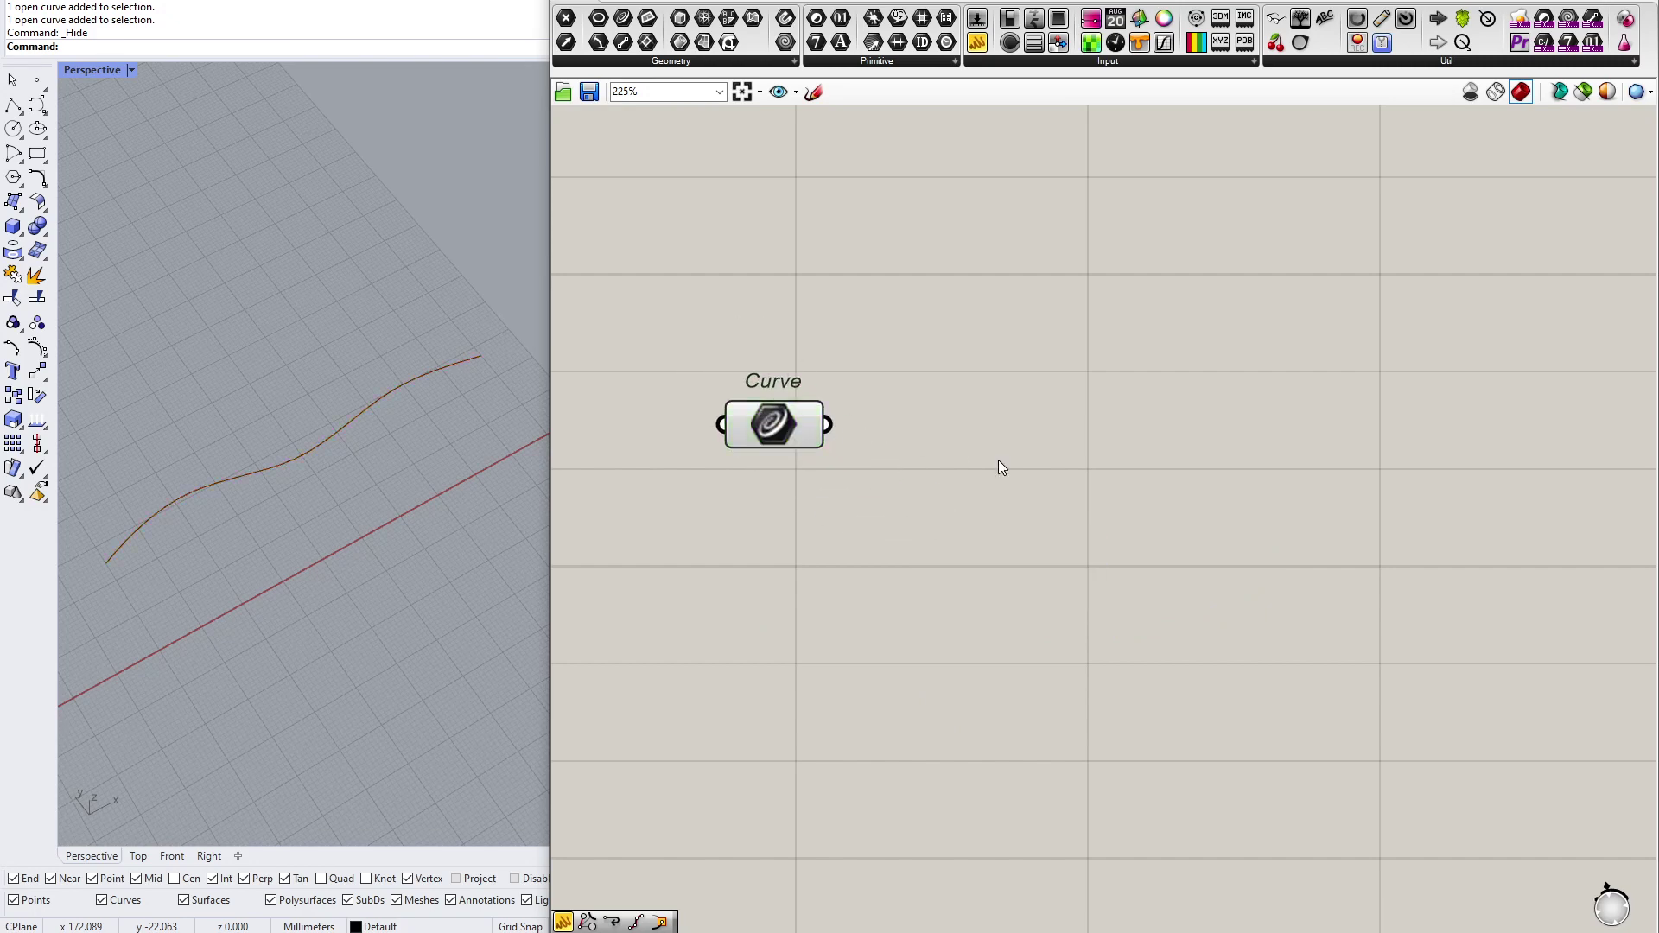
double_click(1070, 471)
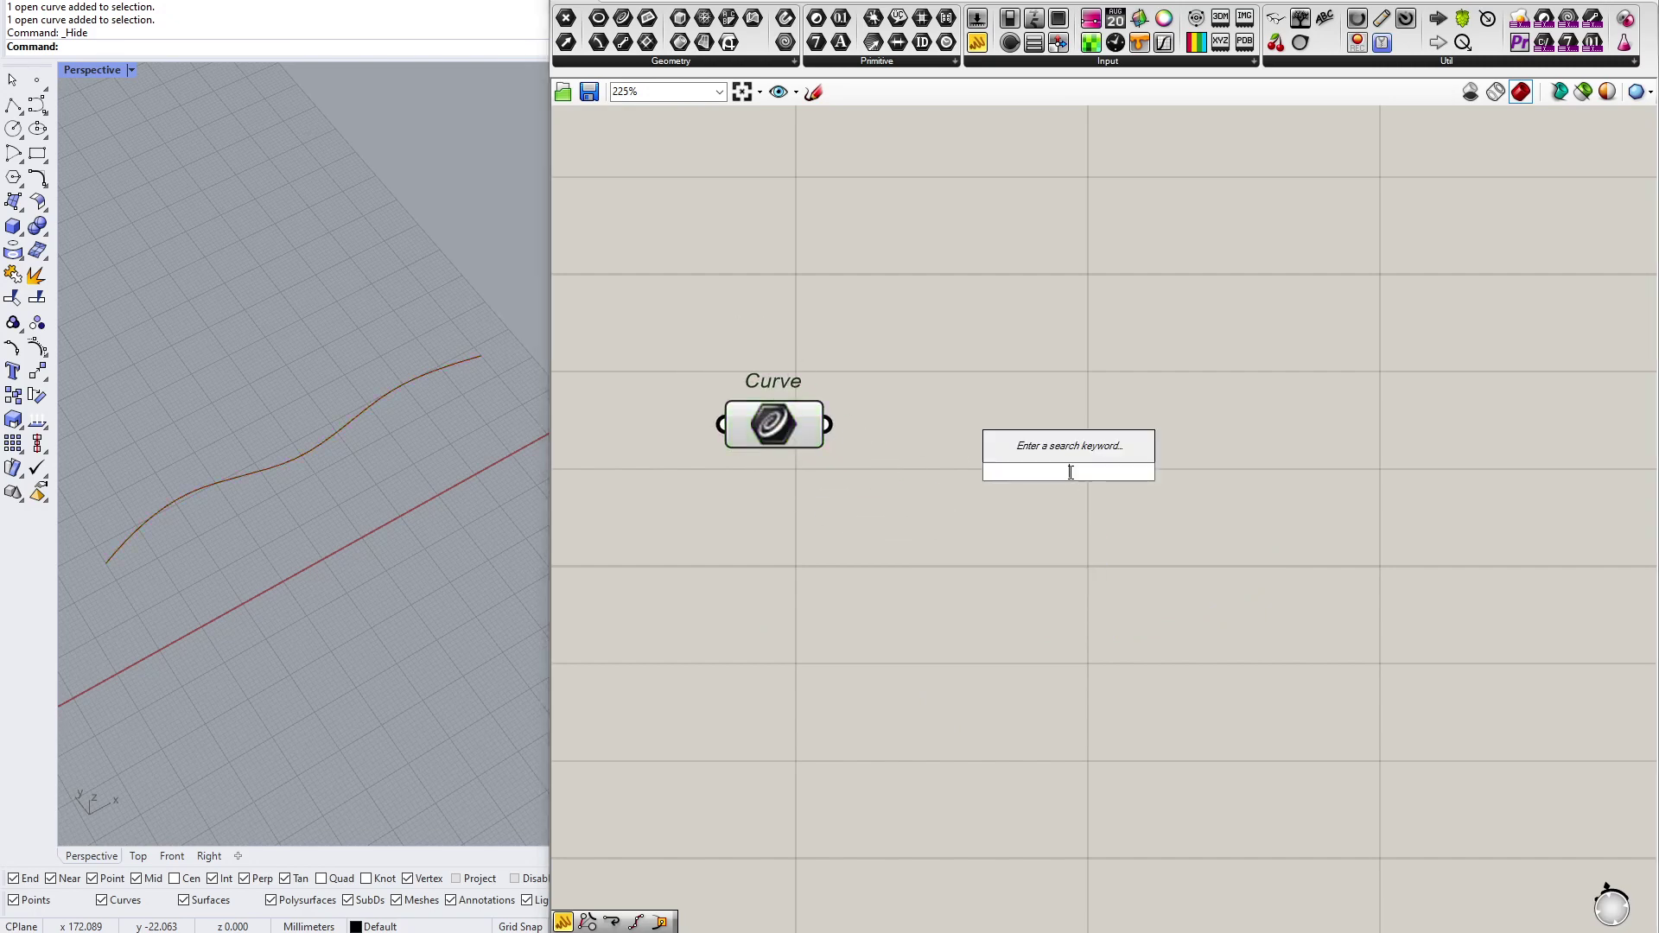
type("divid")
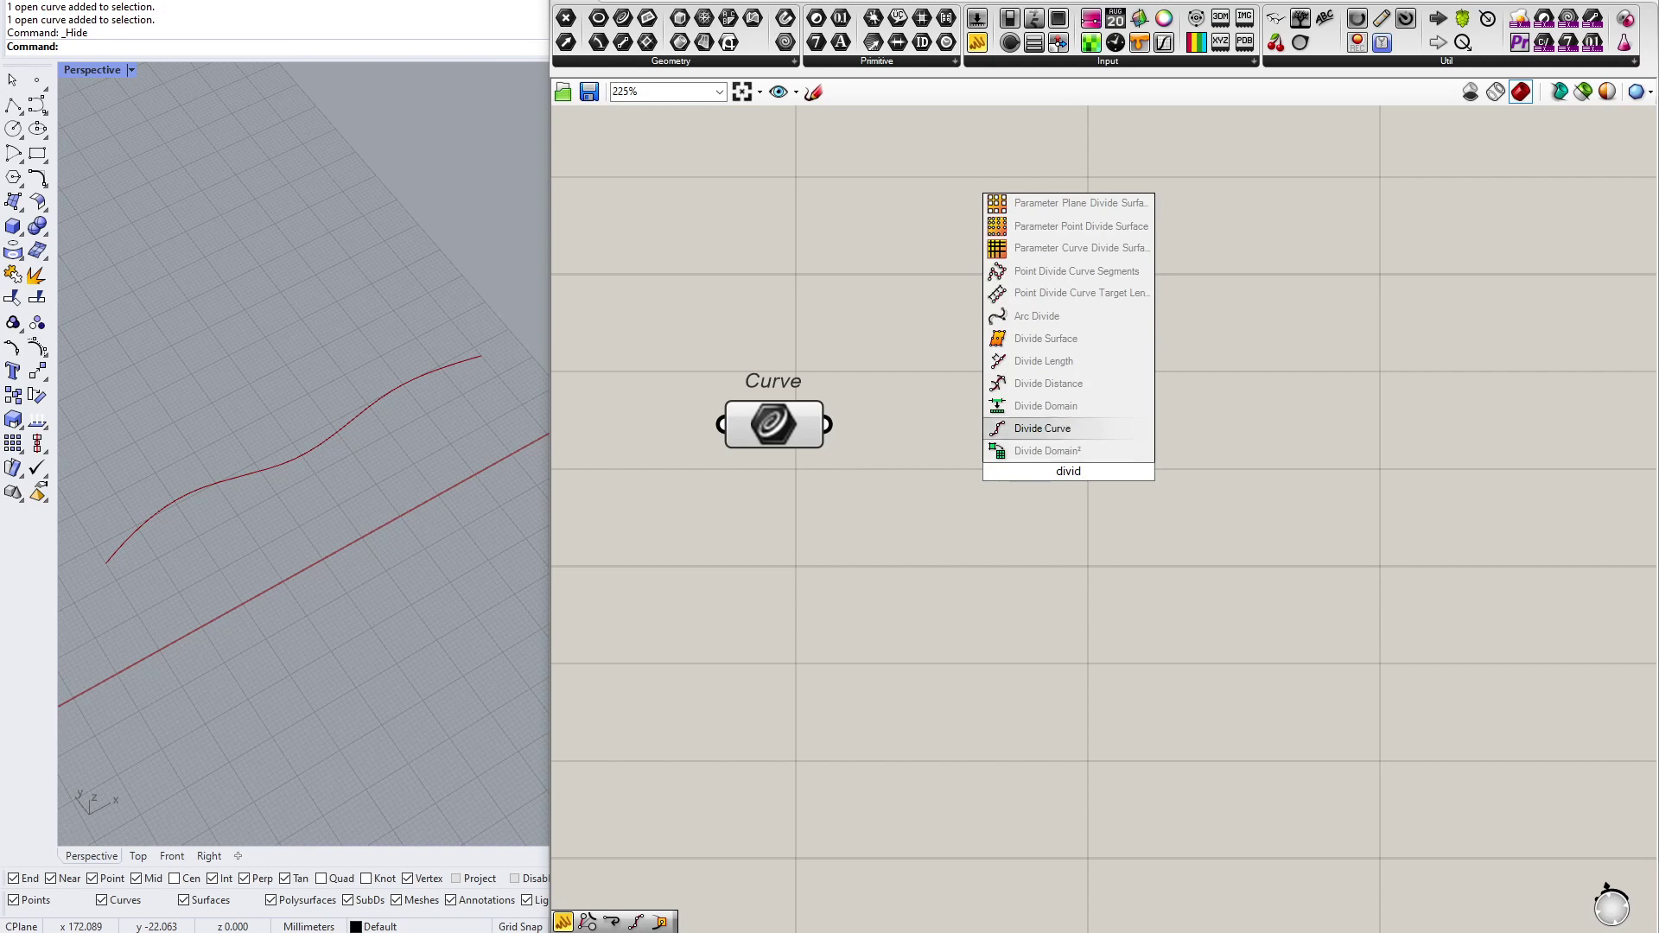
key("Return")
left_click_drag(987, 424, 827, 424)
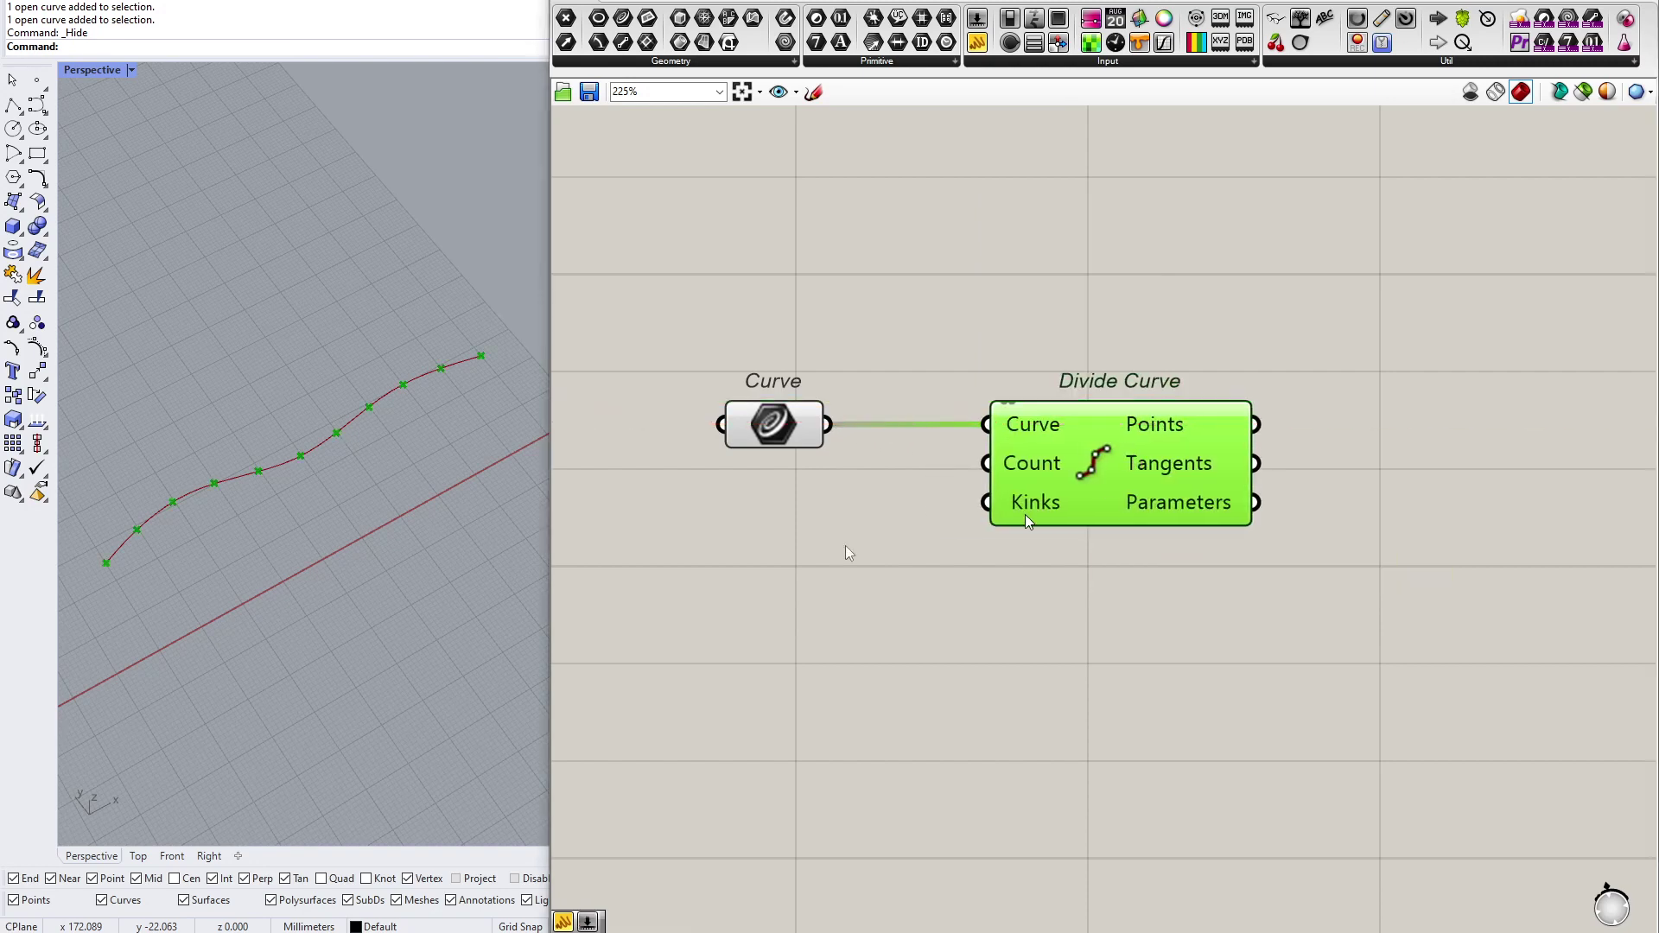
Step: Add a number slider set to 10 below the Curve parameter and connect it to Divide Curve's Count input
double_click(804, 553)
type("10<")
key("Return")
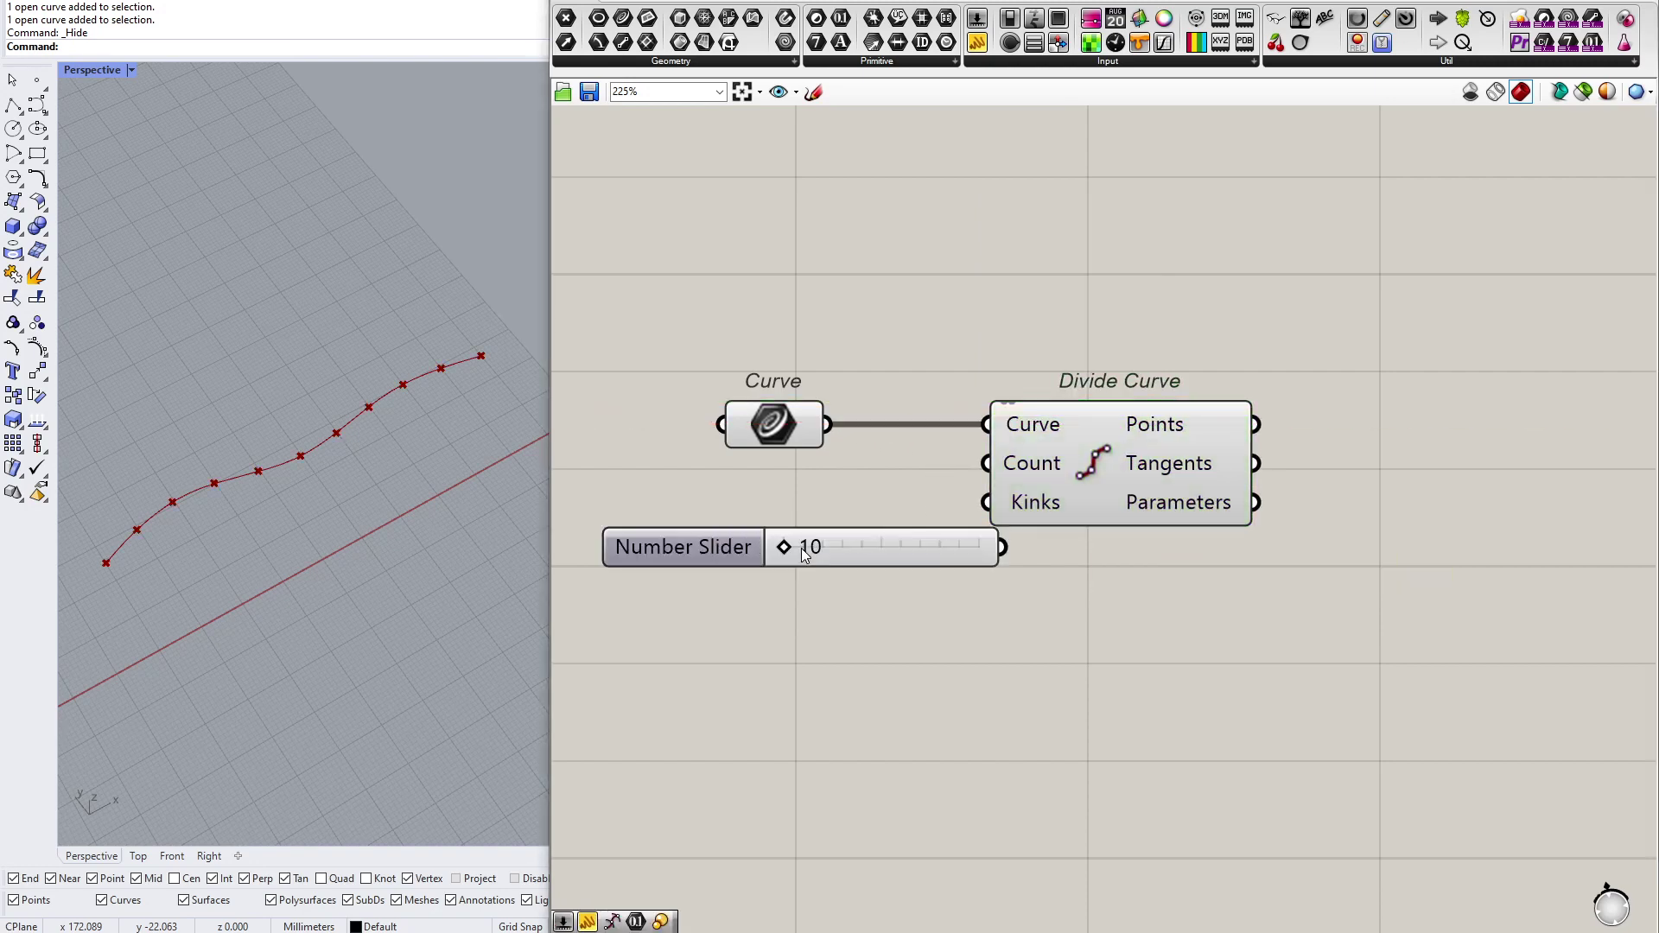
left_click_drag(876, 538, 806, 497)
left_click_drag(932, 507, 966, 472)
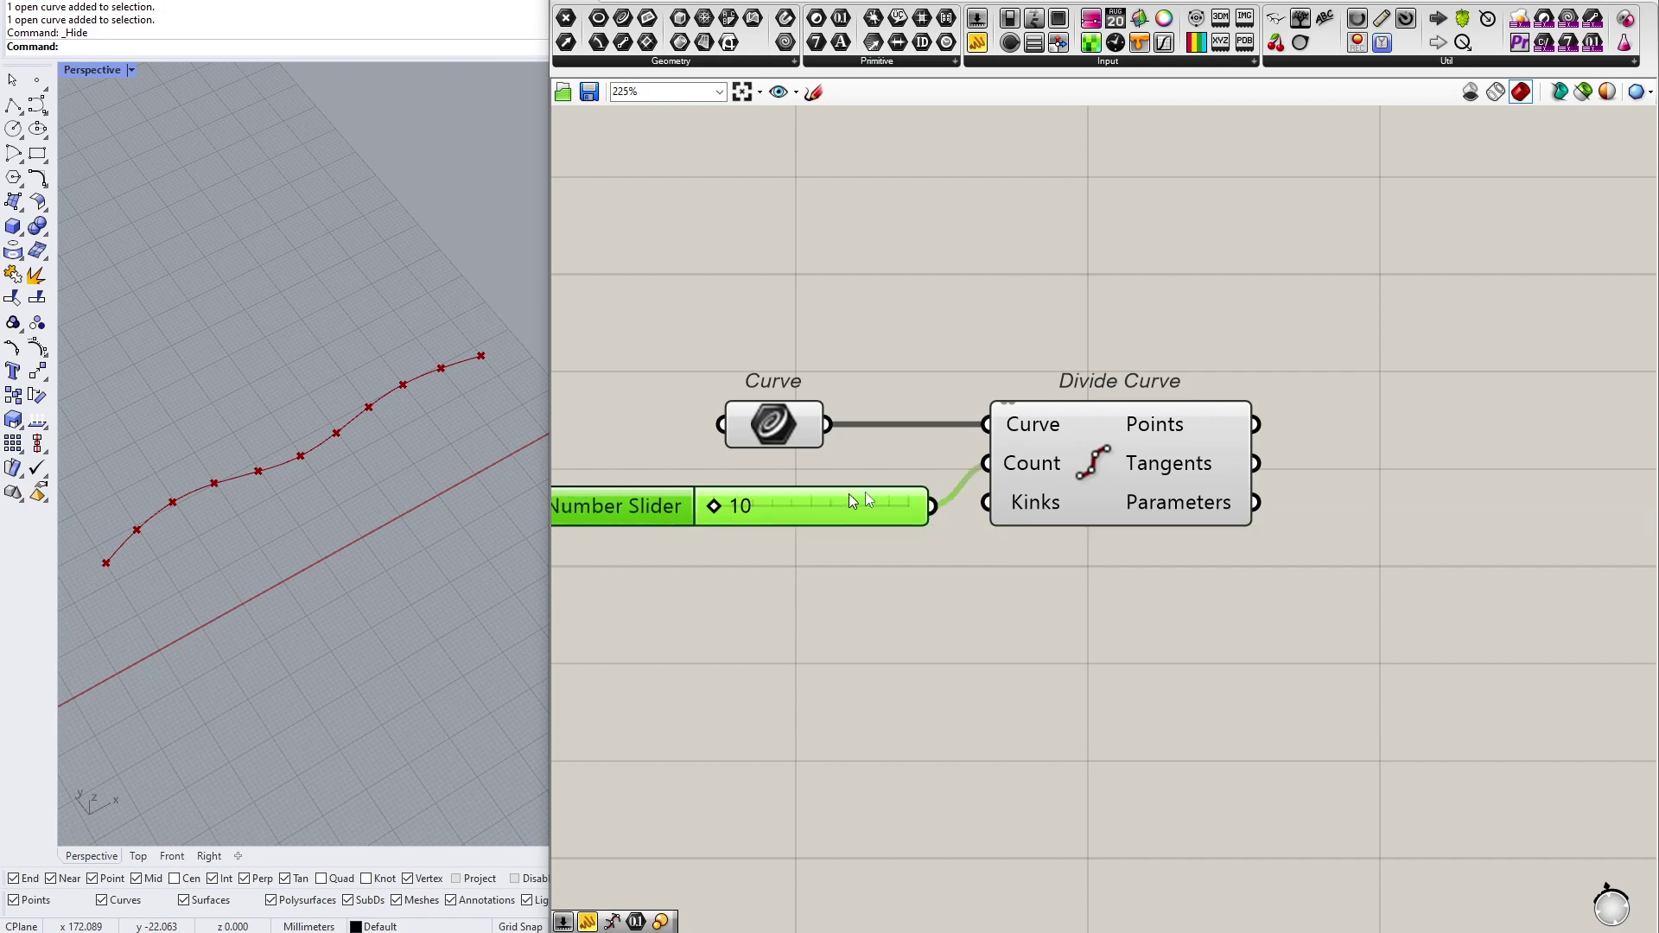
left_click_drag(1113, 491, 1117, 491)
Step: Add a PolyLine component after Divide Curve and connect the division Points to its Vertices input
right_click_drag(1267, 467, 1079, 486)
double_click(1228, 454)
type("p")
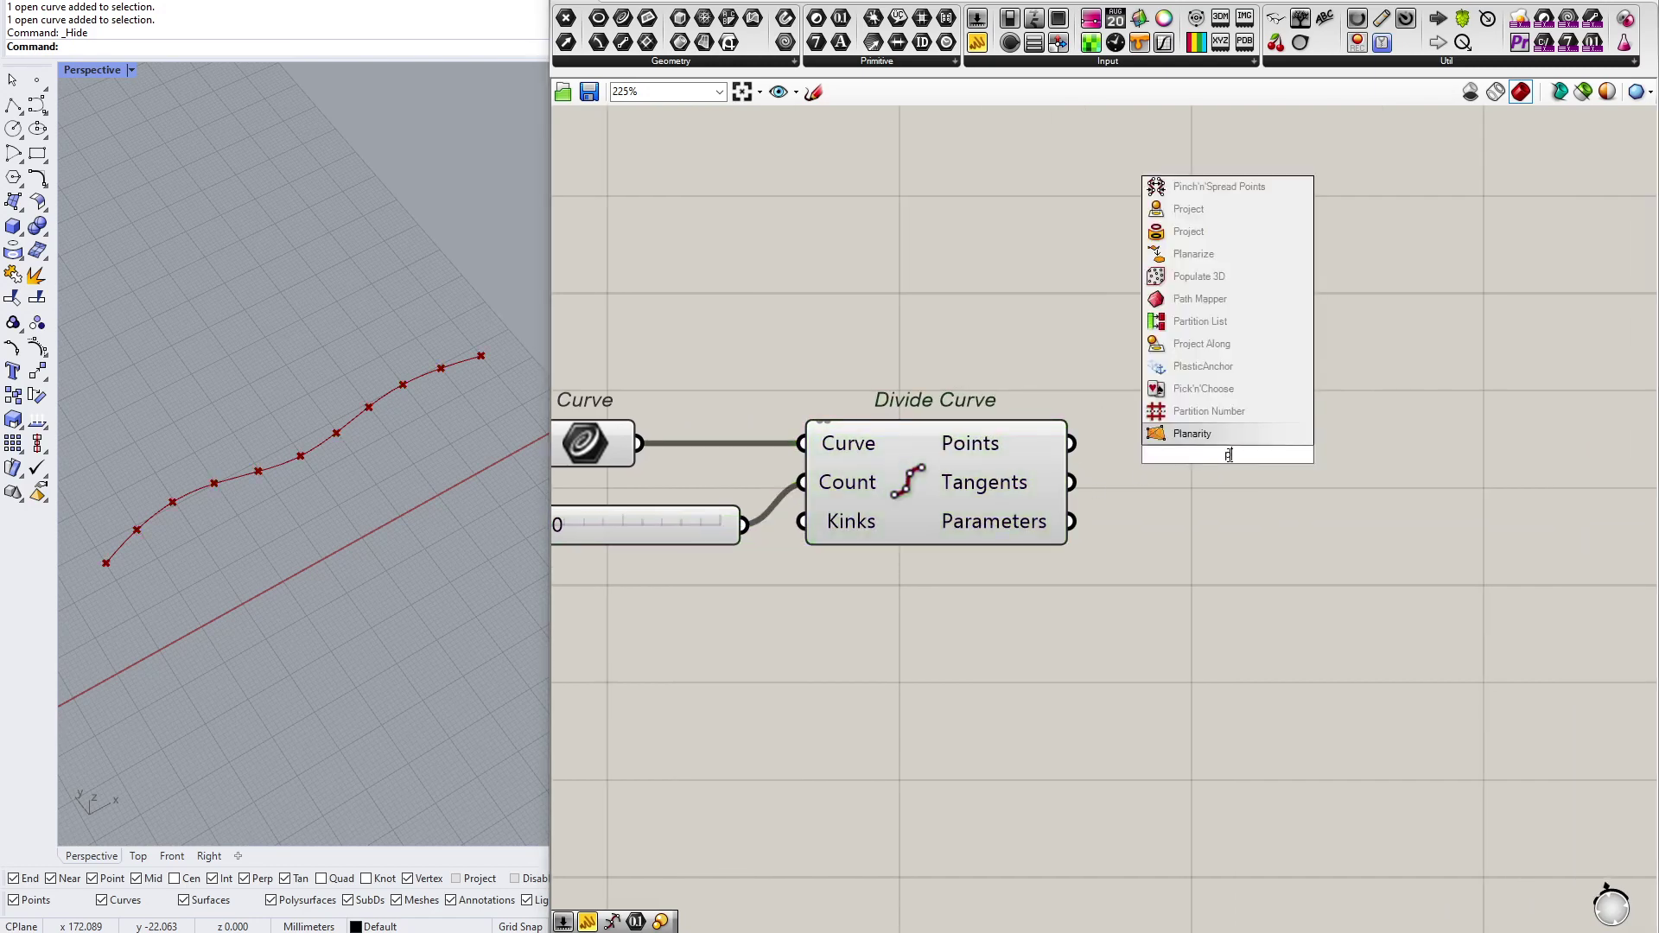
type("oly")
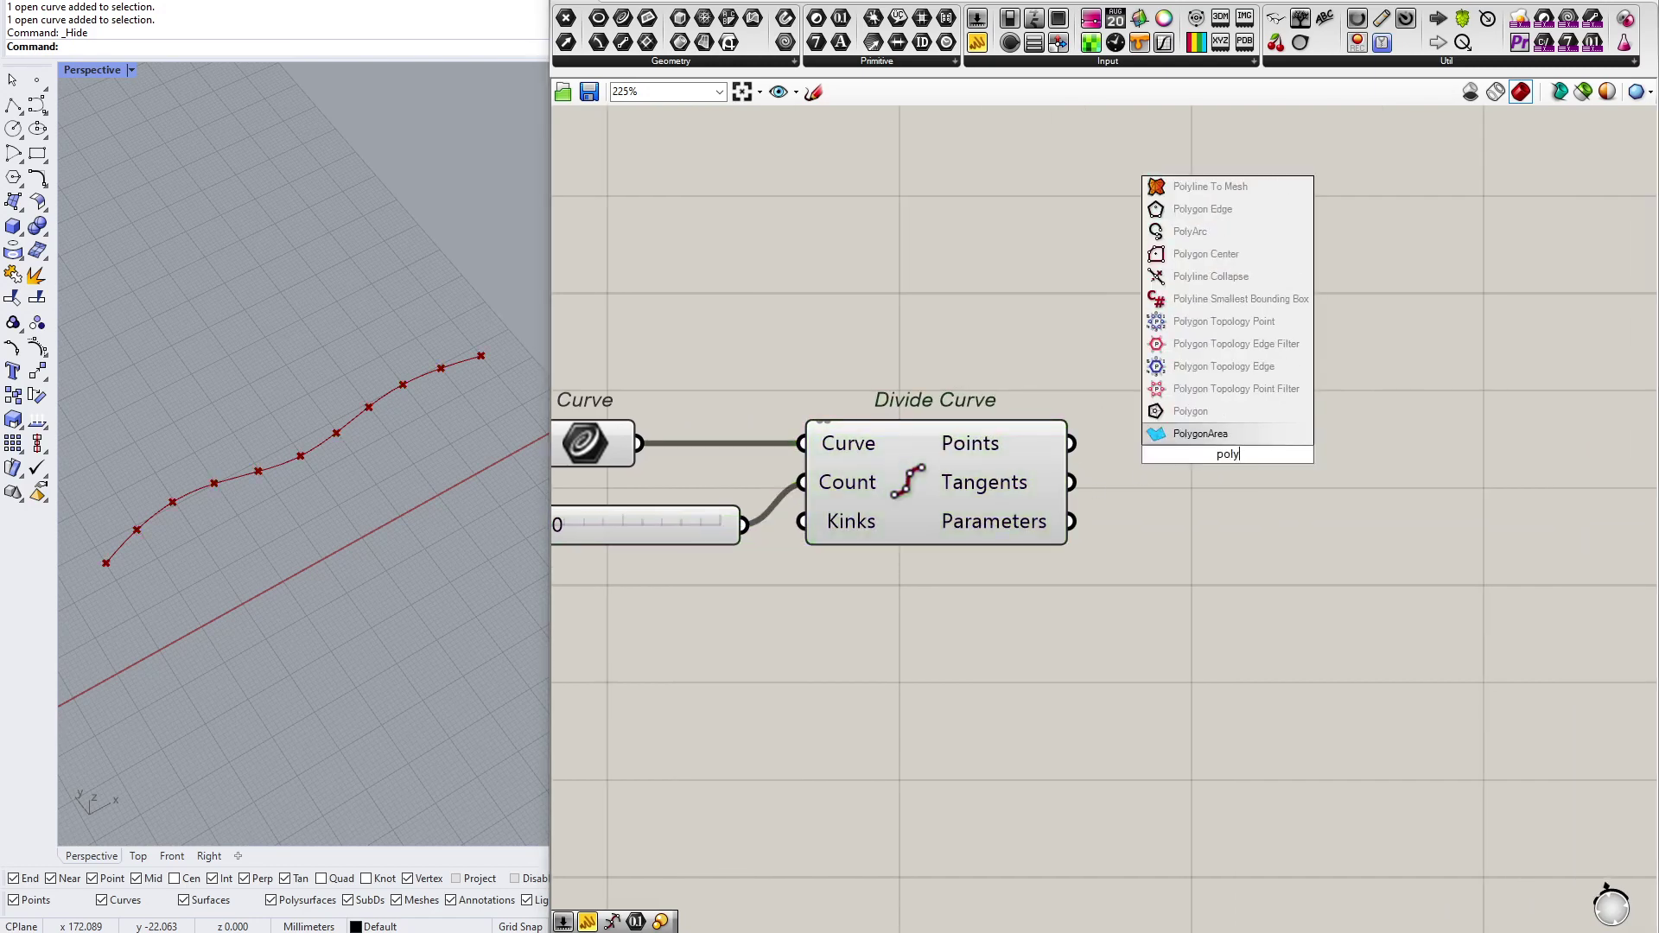
type("line")
key("Return")
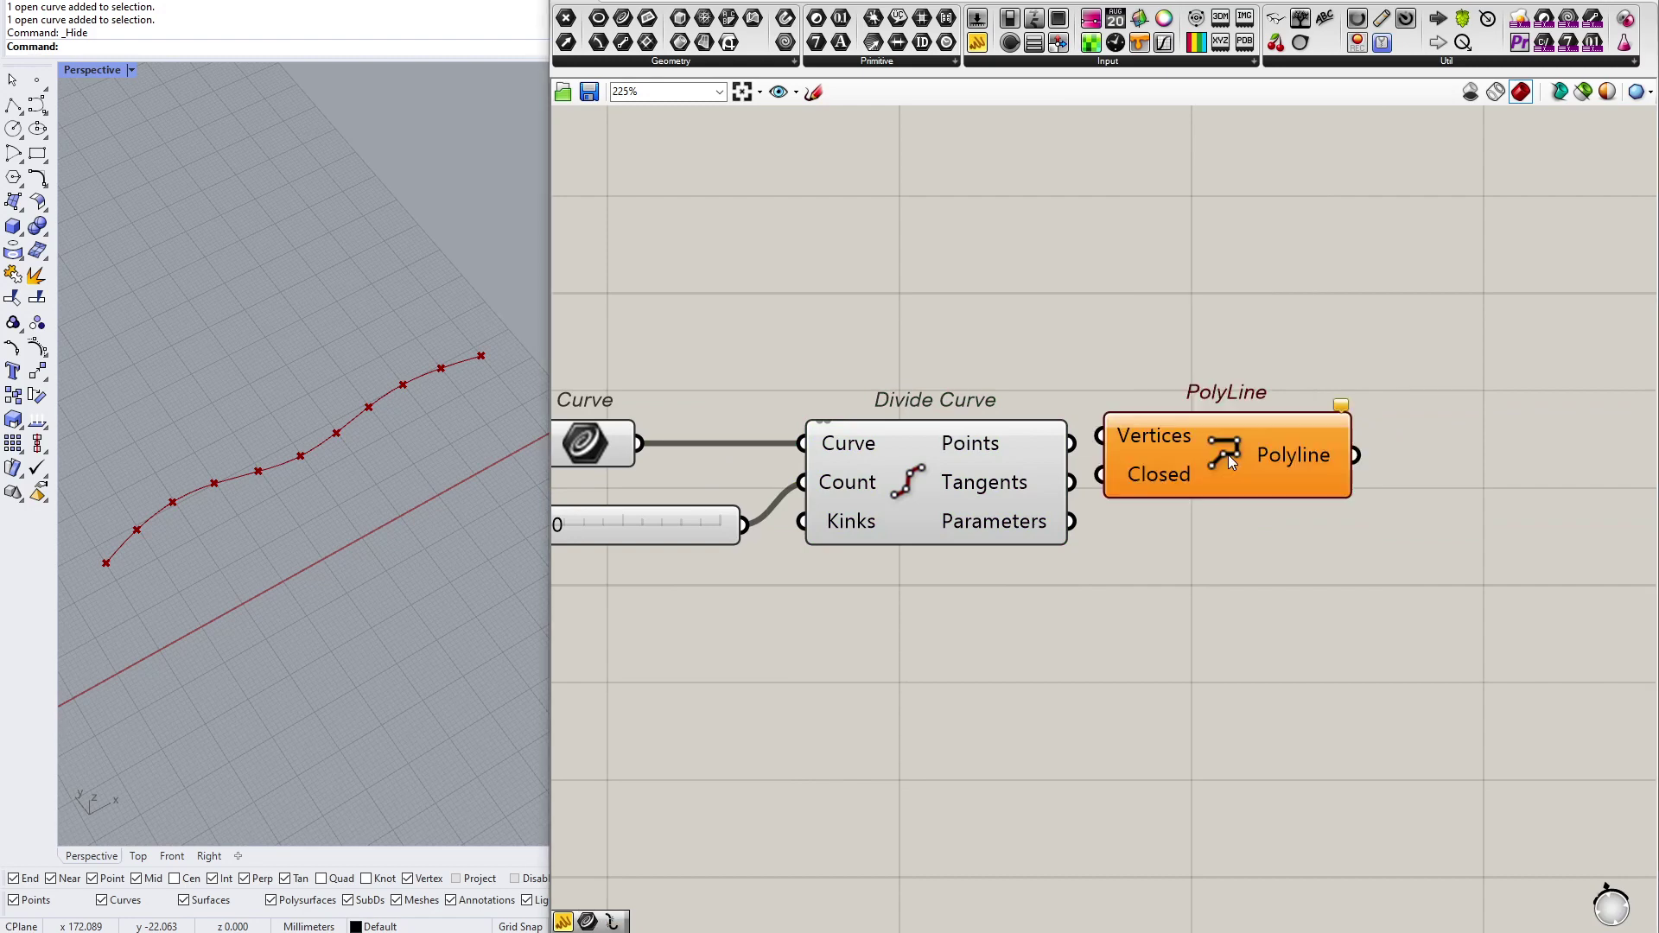
left_click_drag(1099, 436, 1072, 444)
left_click_drag(1191, 437, 1305, 443)
scroll(1207, 407, "down", 2)
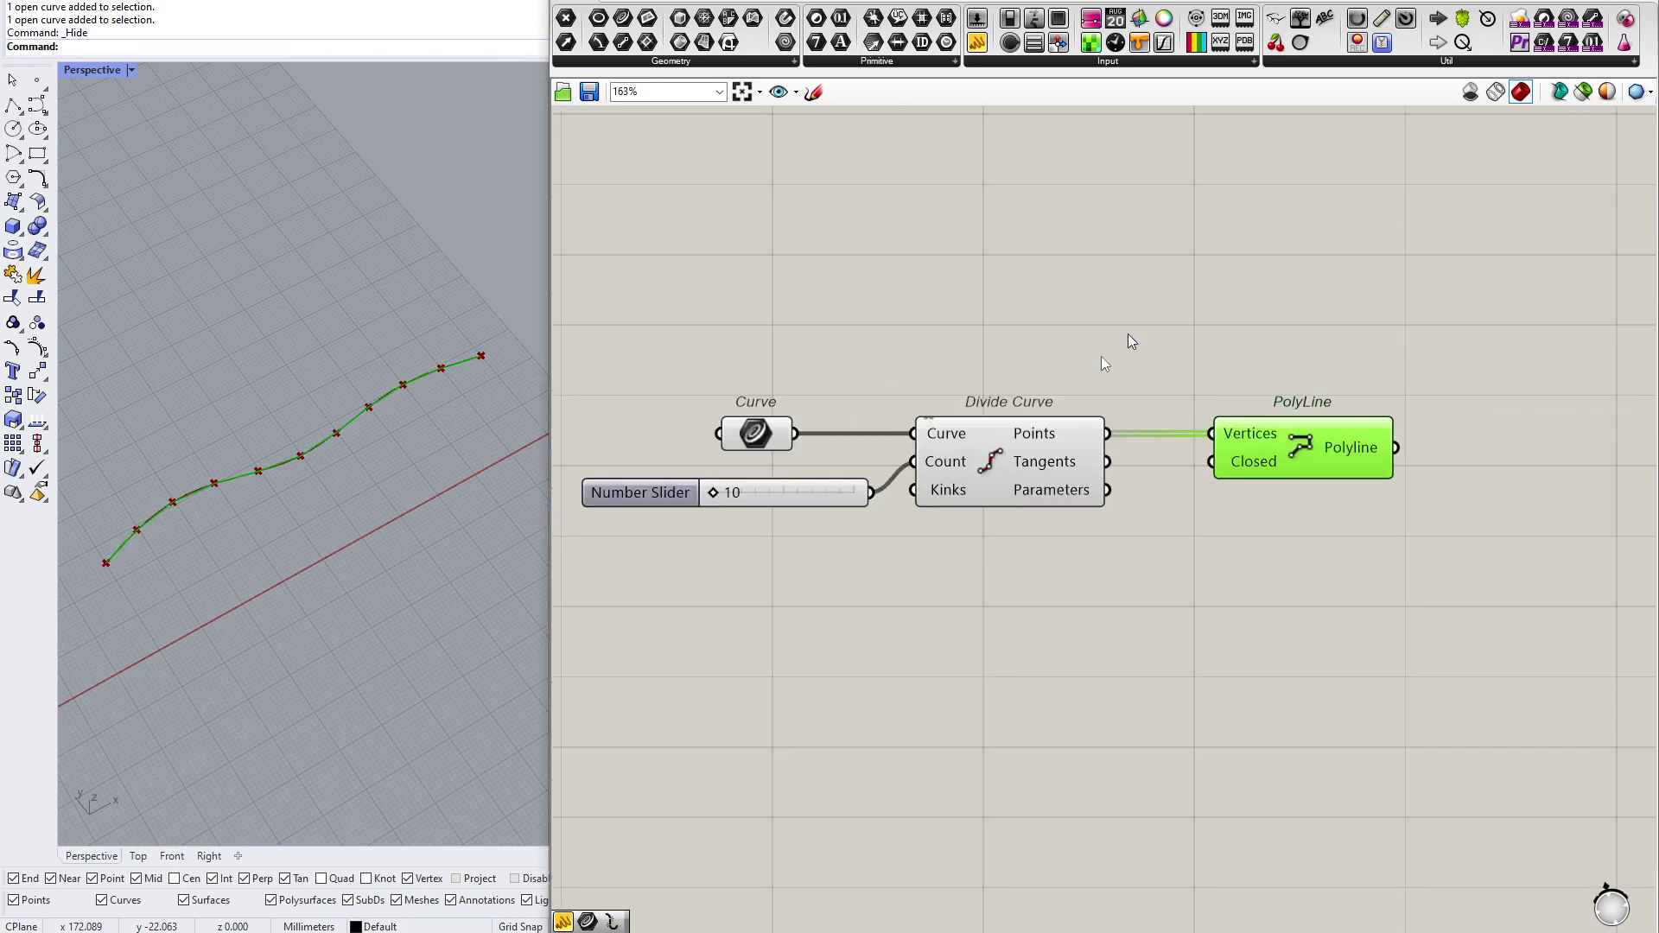
Step: Turn off the preview of the Curve and Divide Curve components and select the PolyLine component
left_click_drag(1128, 334, 717, 548)
right_click(973, 379)
left_click(1026, 408)
left_click_drag(1275, 377, 1256, 485)
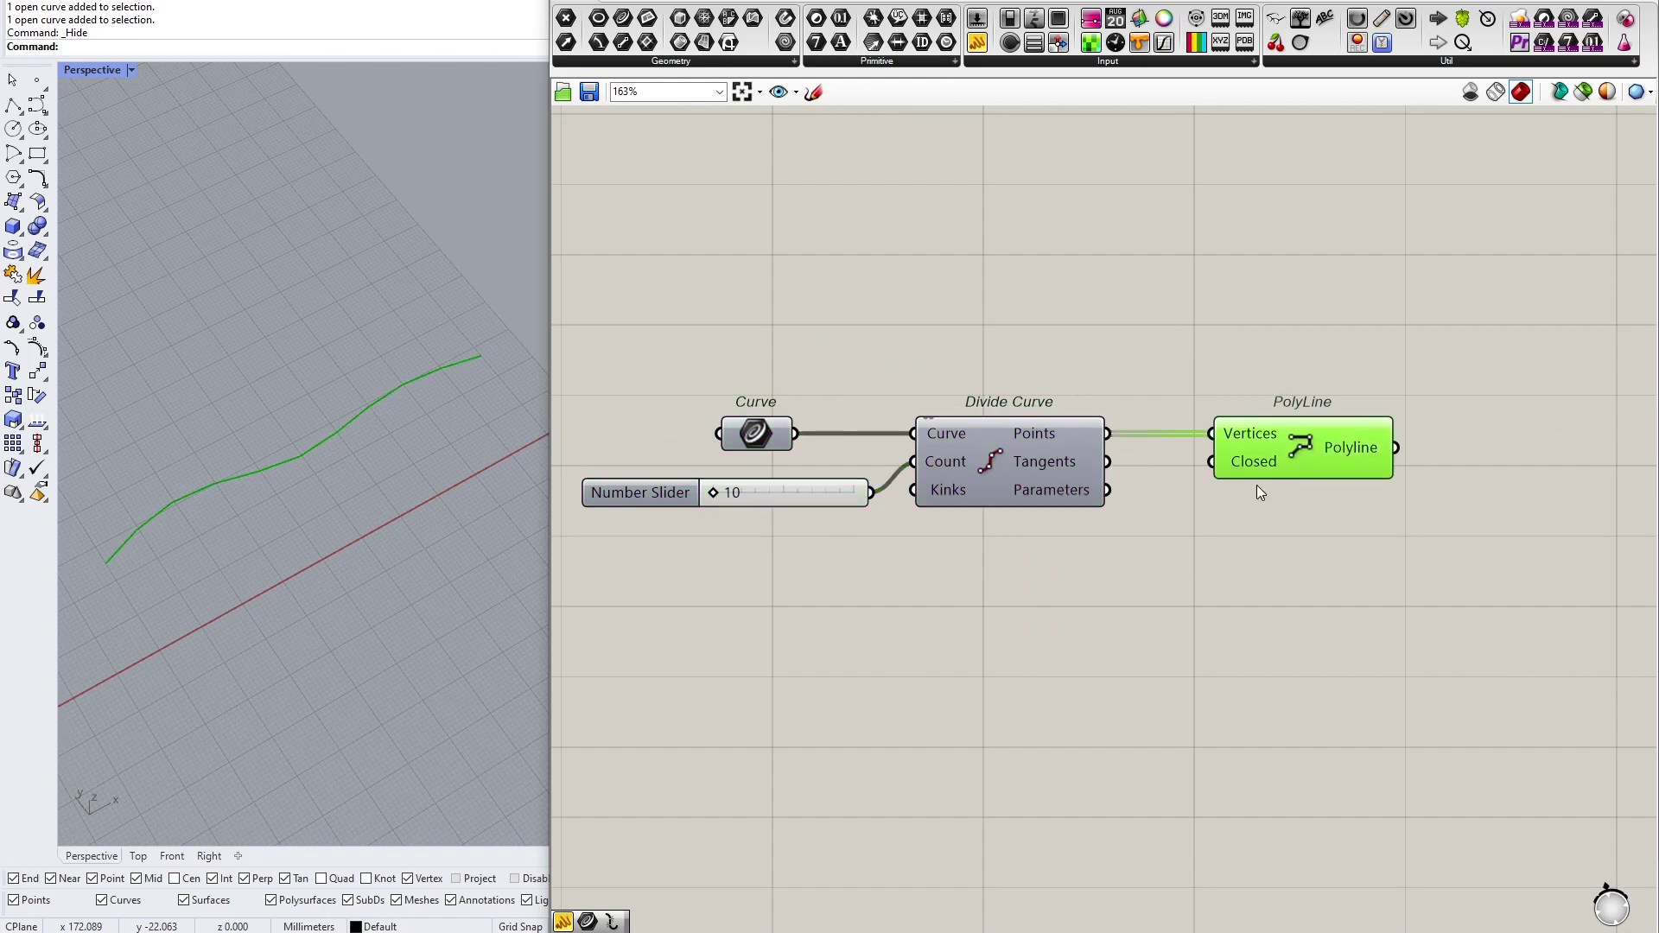
Step: Examine the straight segments of the polyline up close in the Rhino viewport
scroll(762, 496, "up", 2)
scroll(259, 501, "up", 5)
right_click_drag(246, 522, 277, 564)
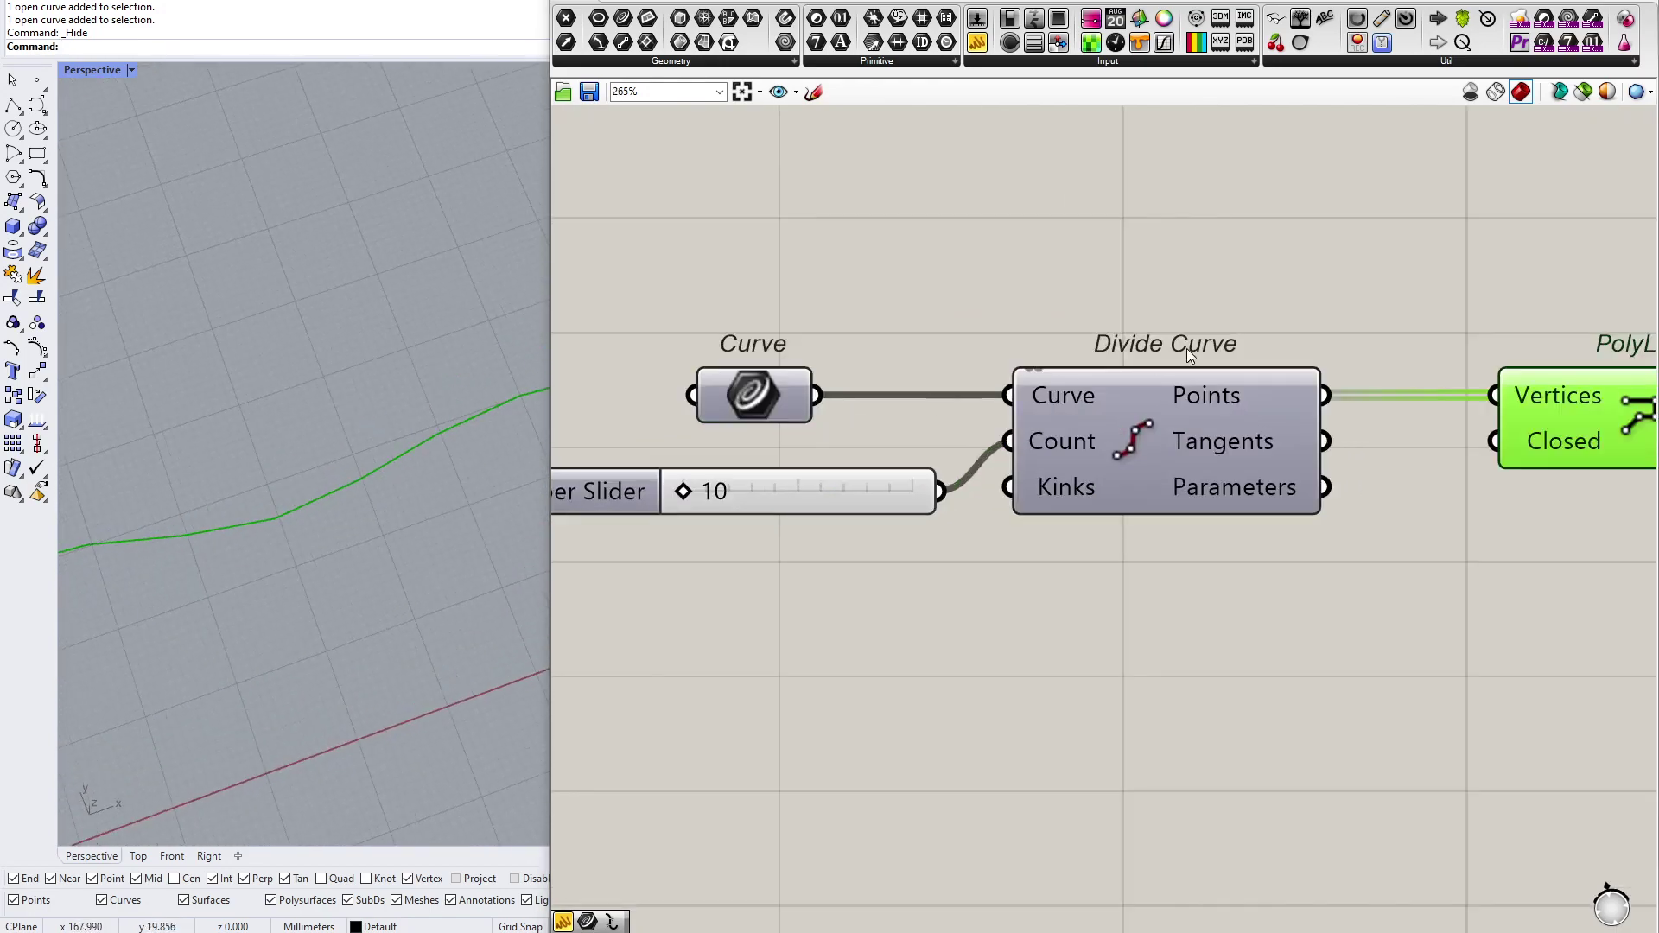
right_click_drag(1627, 414, 1274, 460)
scroll(346, 474, "down", 6)
scroll(257, 510, "up", 12)
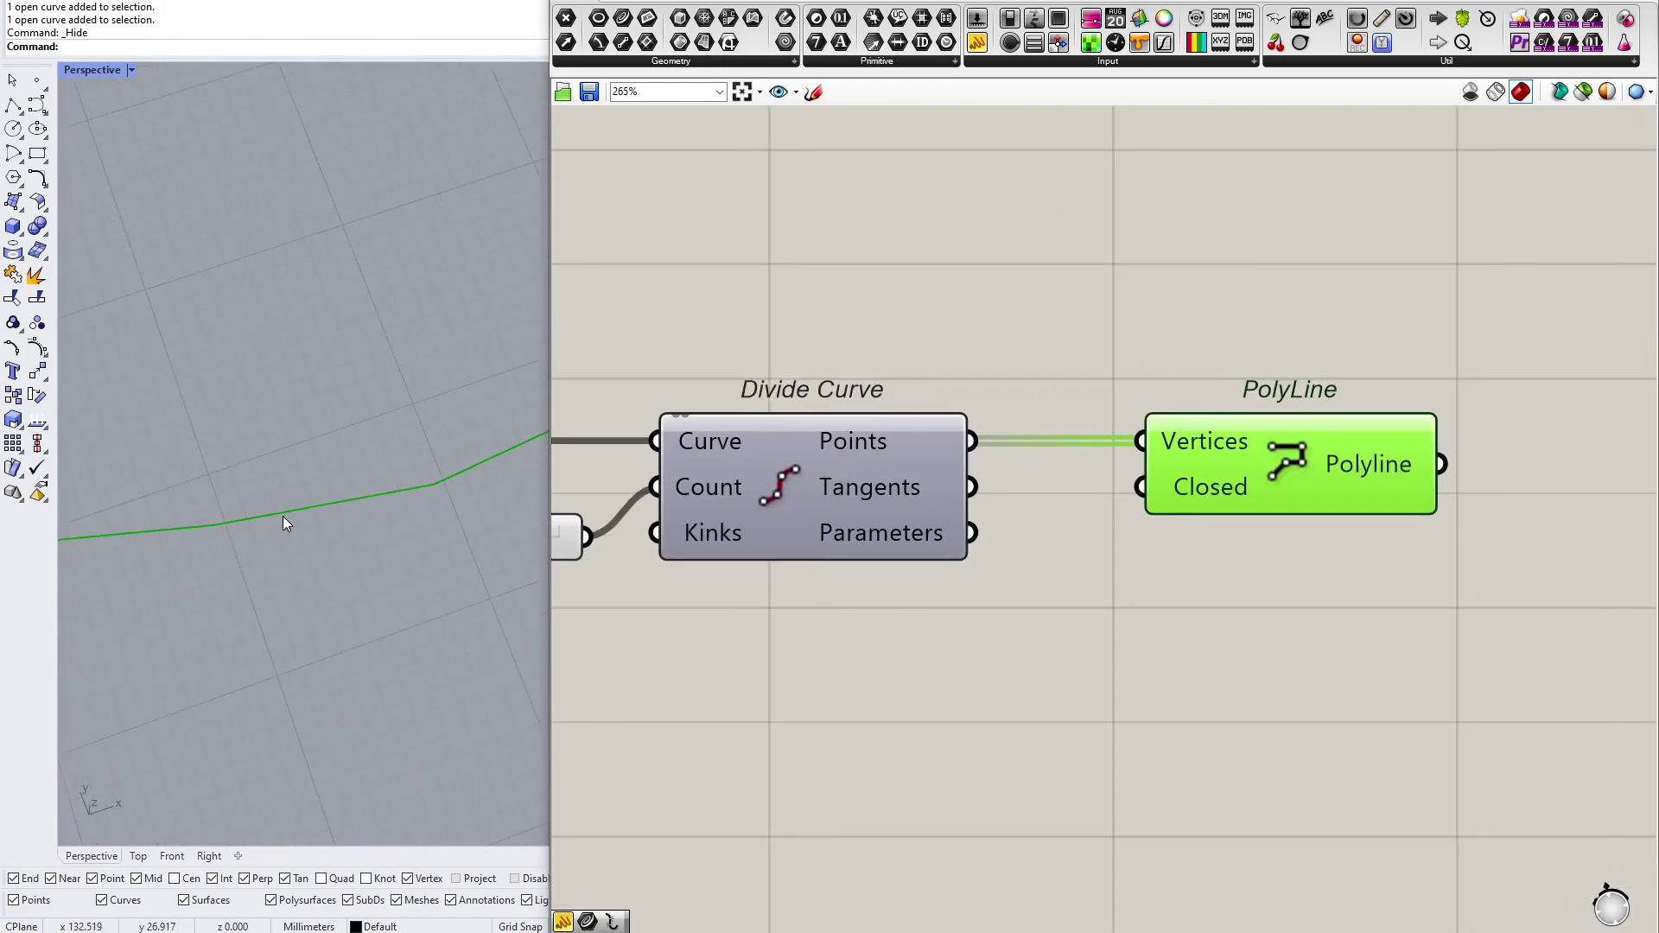
scroll(407, 454, "down", 6)
right_click_drag(408, 458, 304, 515)
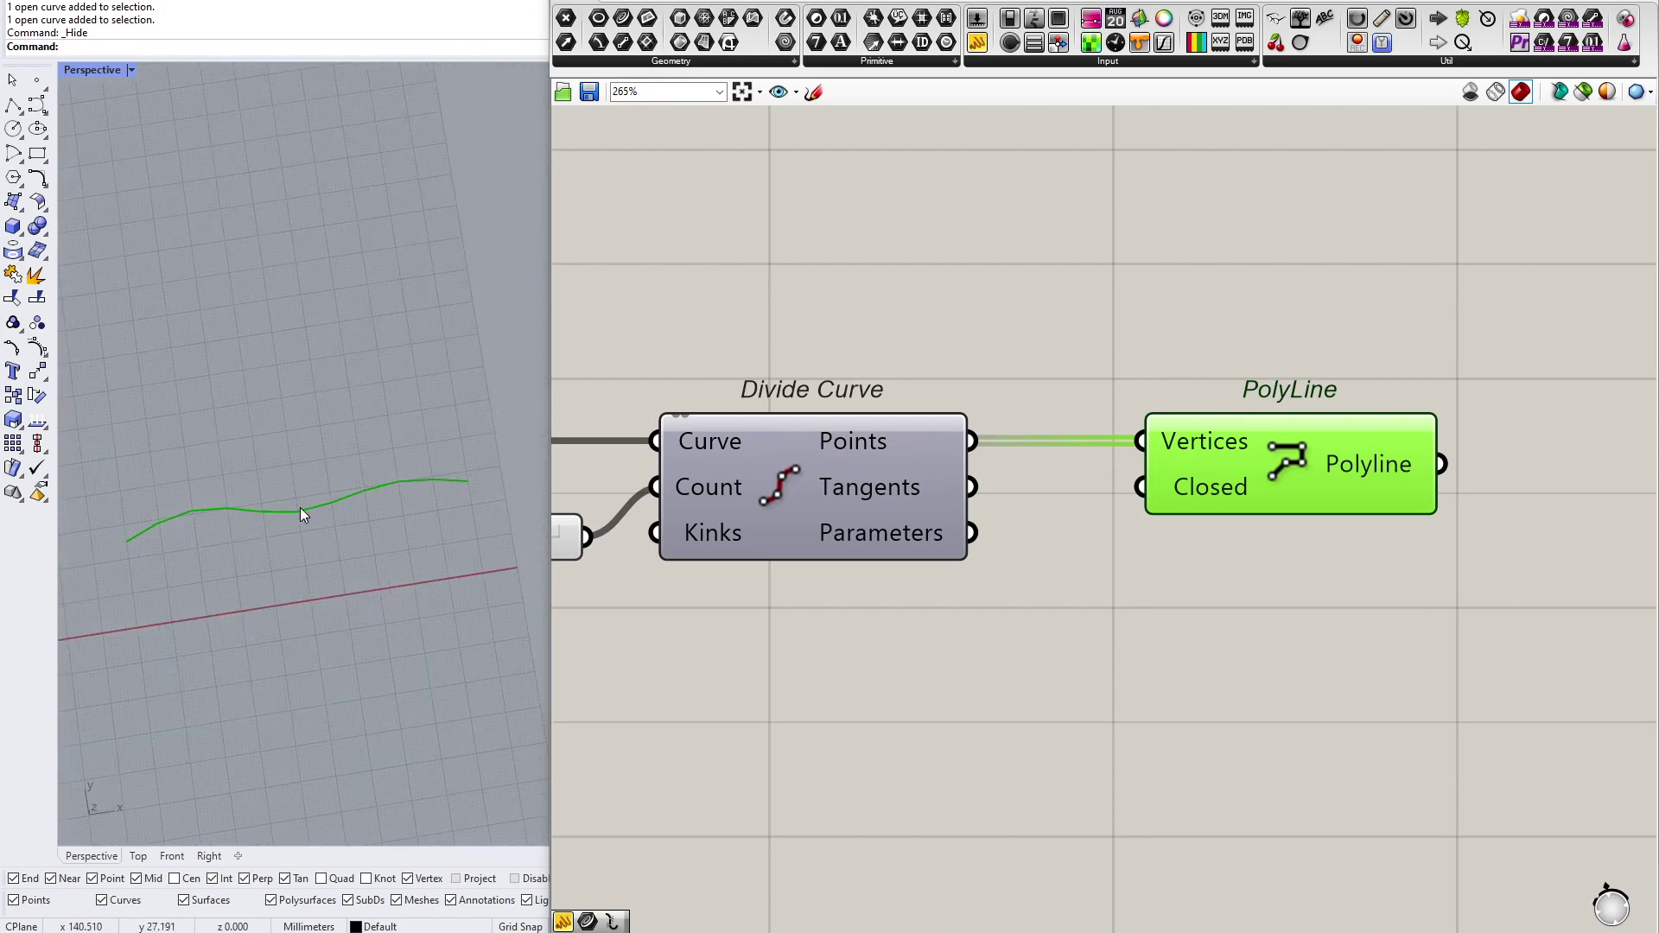
Step: Set the number slider for the curve's division count to 40
right_click_drag(752, 498, 1142, 476)
scroll(752, 518, "up", 1)
left_click_drag(716, 519, 1035, 524)
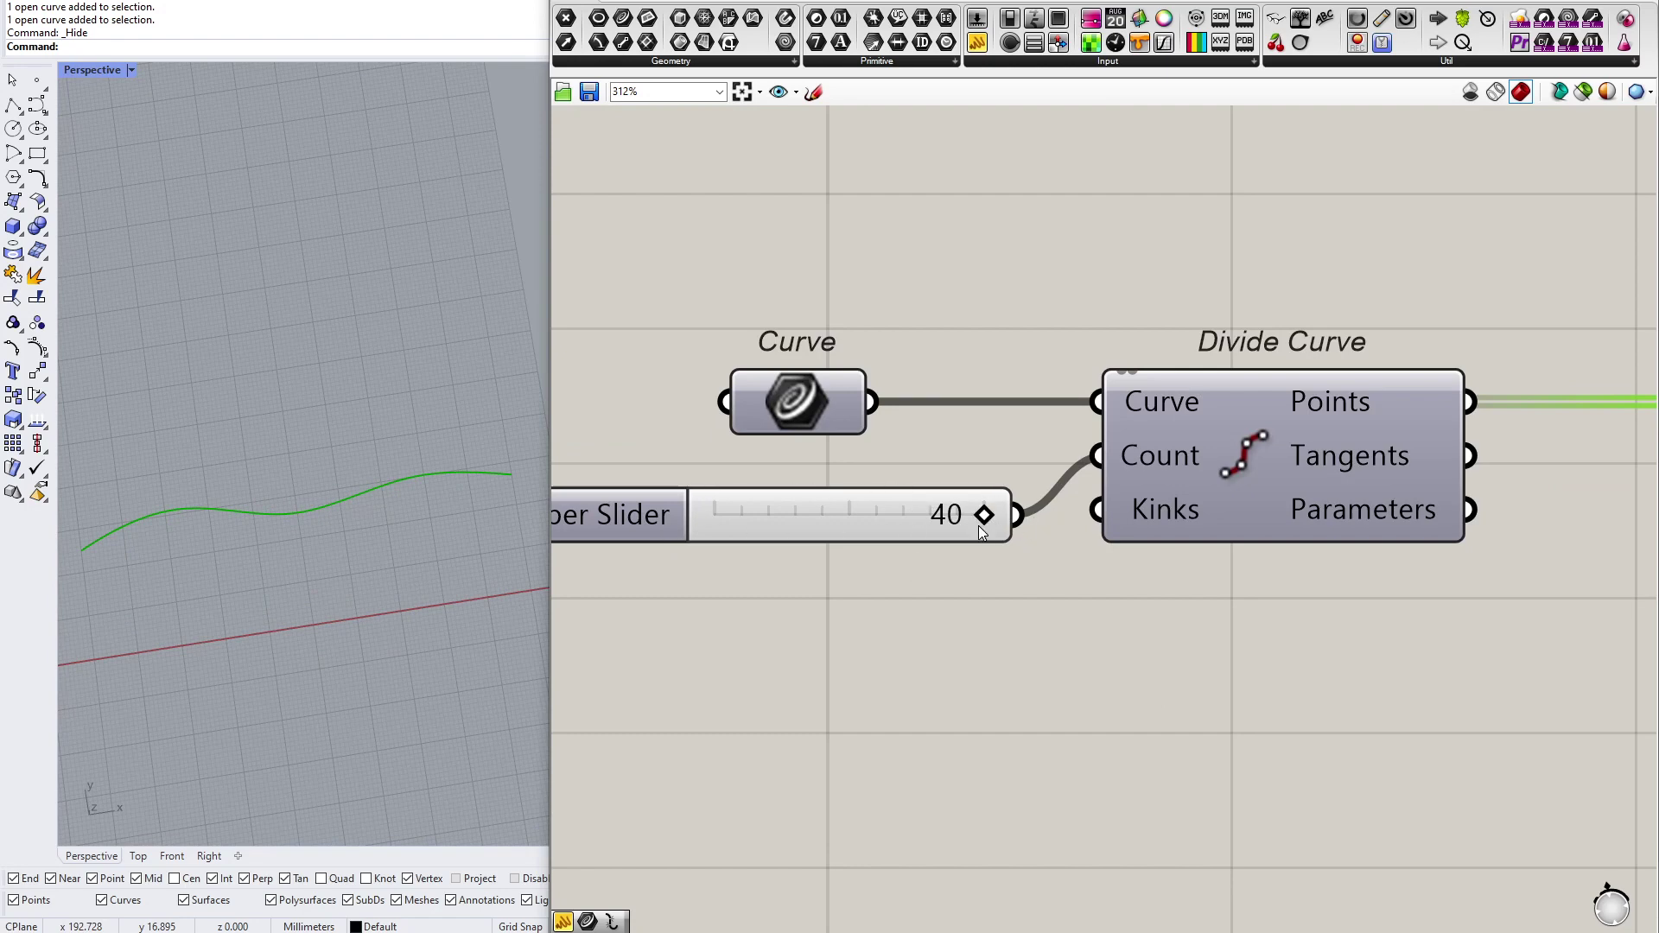
scroll(691, 471, "down", 3)
Step: Review the Curve, Divide Curve and PolyLine components in sequence and inspect the refined polyline in the viewport
left_click(745, 432)
right_click_drag(956, 460, 775, 458)
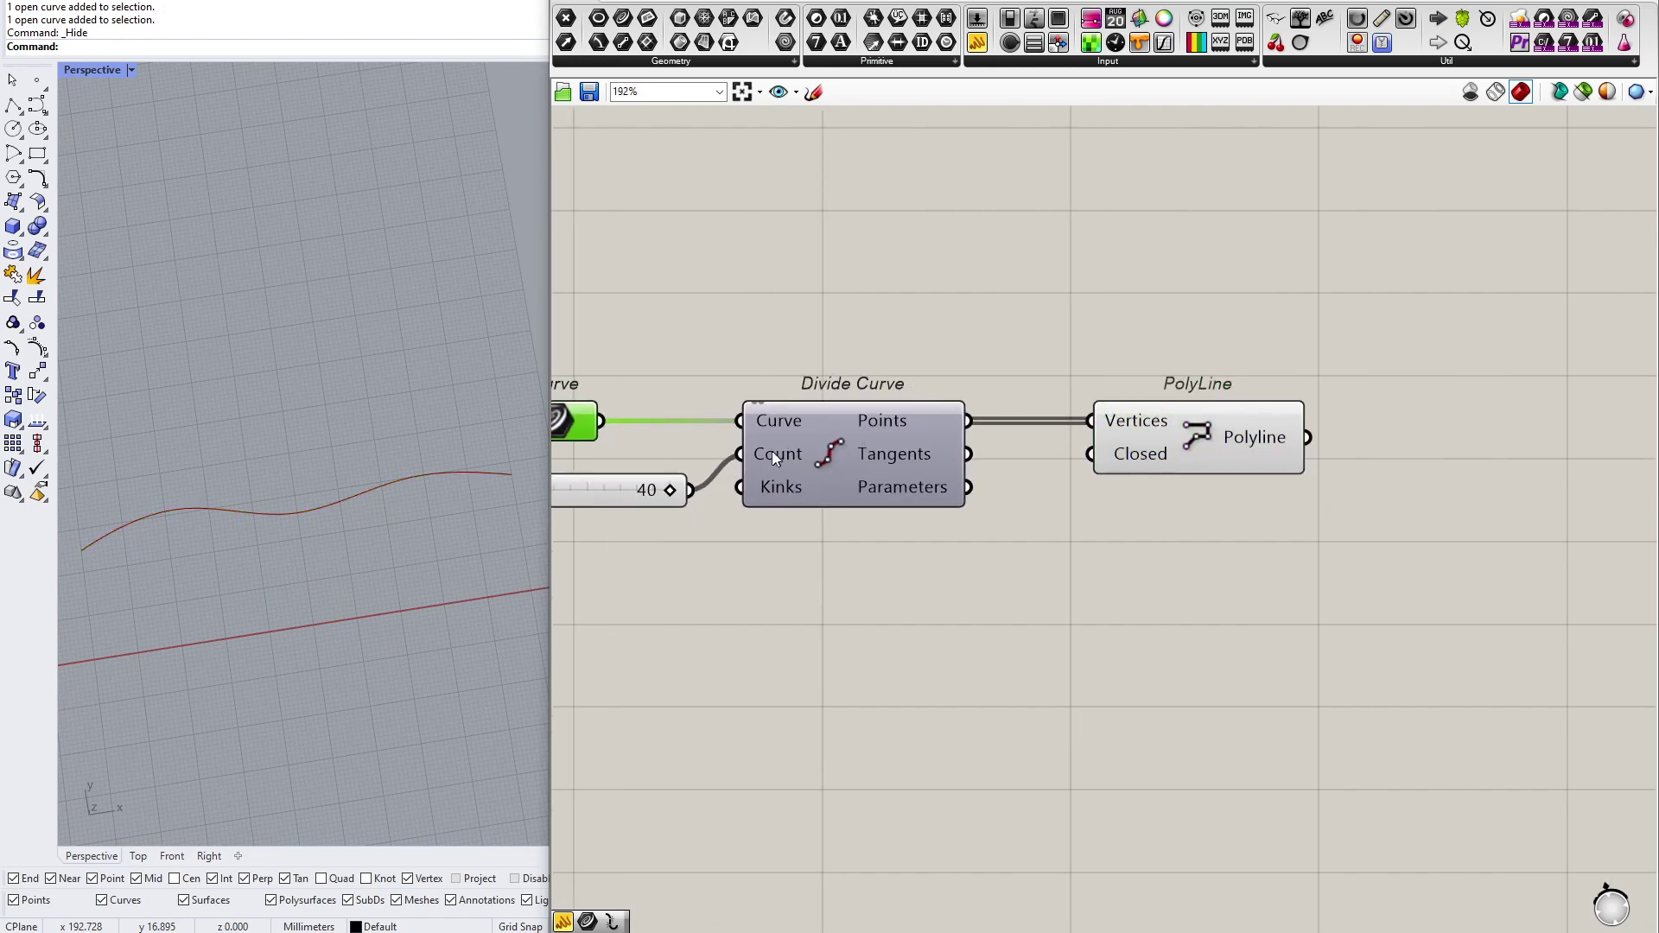
left_click(773, 457)
left_click(1237, 439)
right_click_drag(1231, 439, 991, 467)
left_click_drag(1128, 346, 863, 524)
right_click_drag(1095, 473, 862, 480)
right_click_drag(183, 549, 344, 448)
scroll(304, 416, "up", 3)
Step: Add an Explode component after PolyLine and connect the Polyline output to its Curve input
double_click(1031, 467)
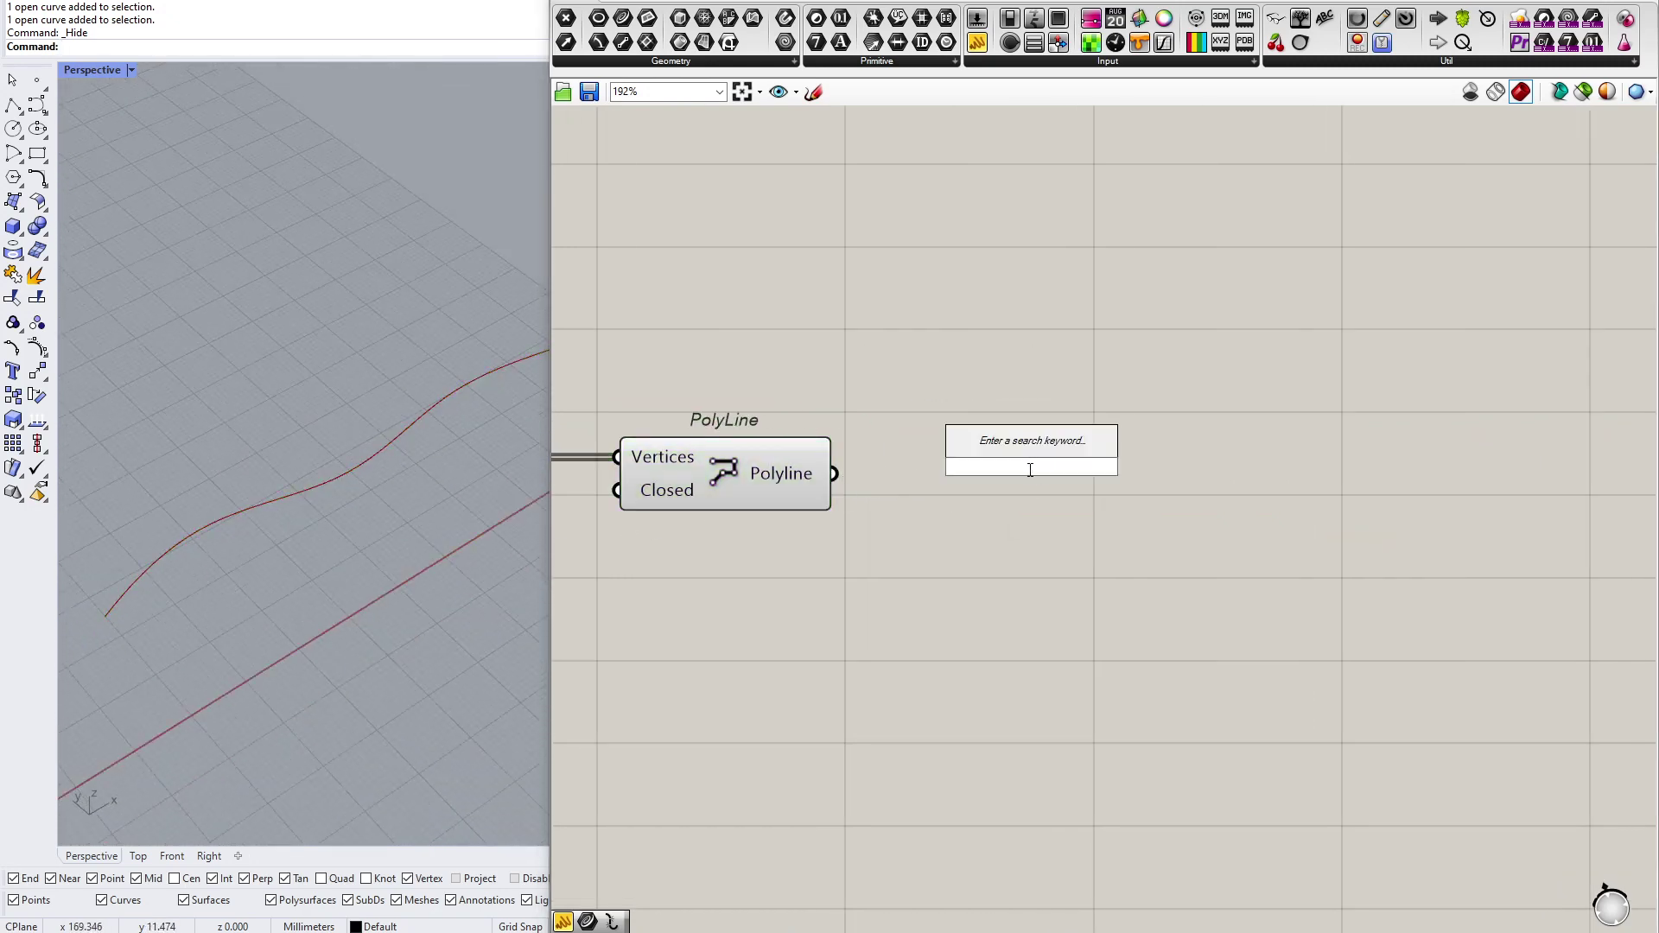
type("ex")
key("Return")
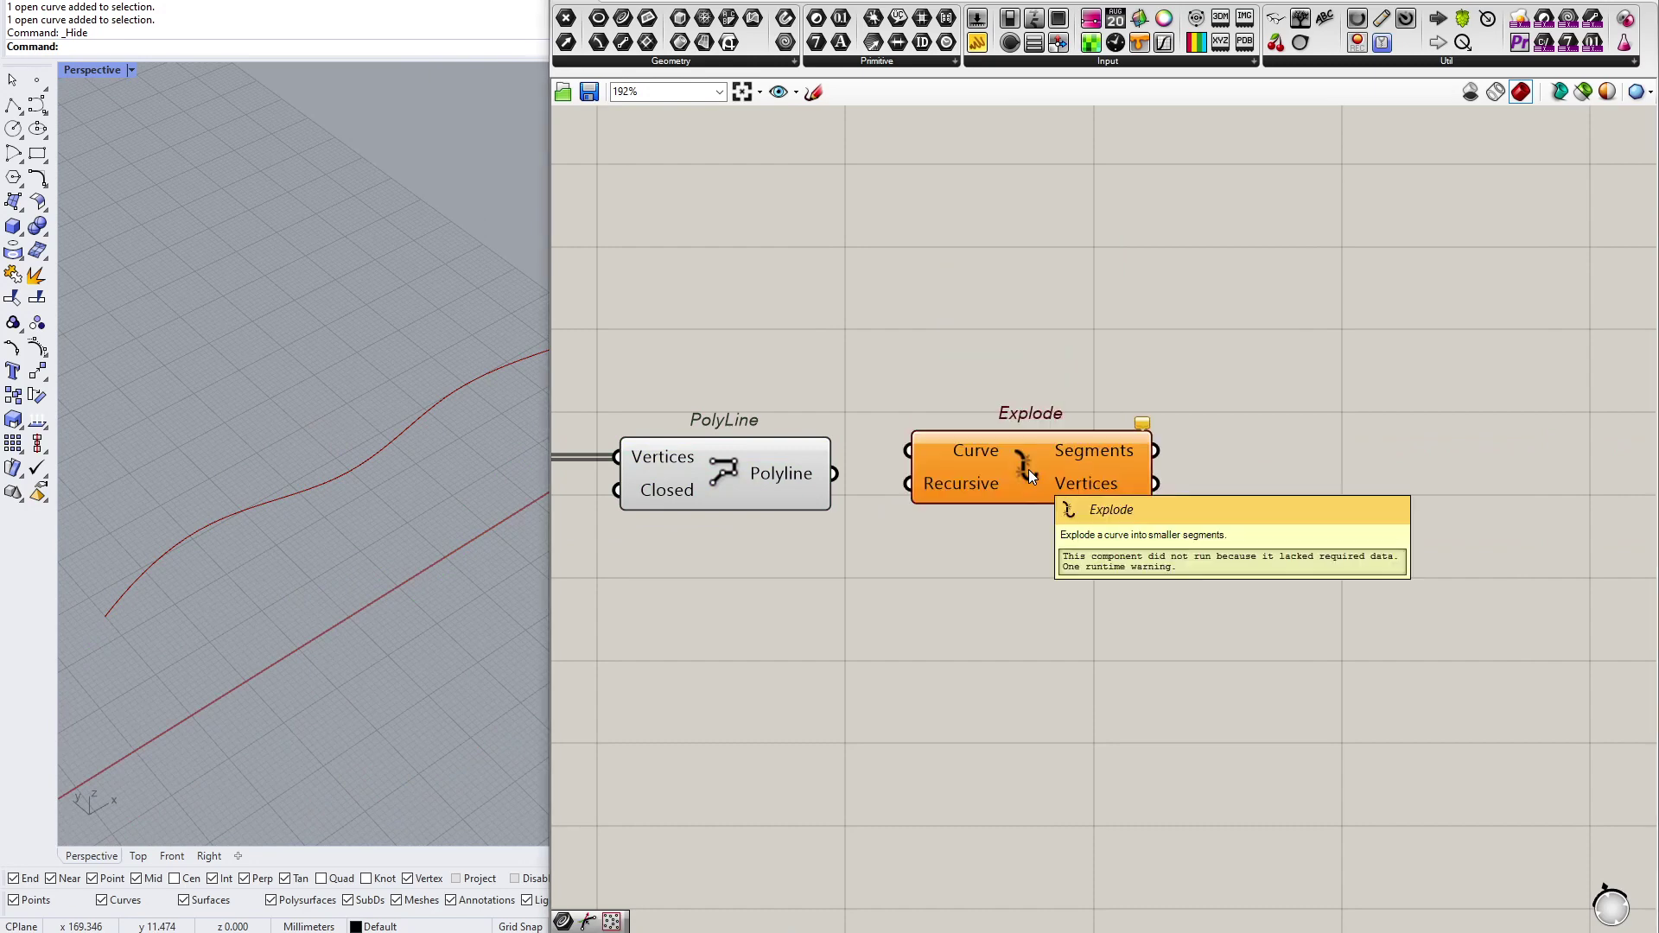
left_click_drag(957, 467, 836, 474)
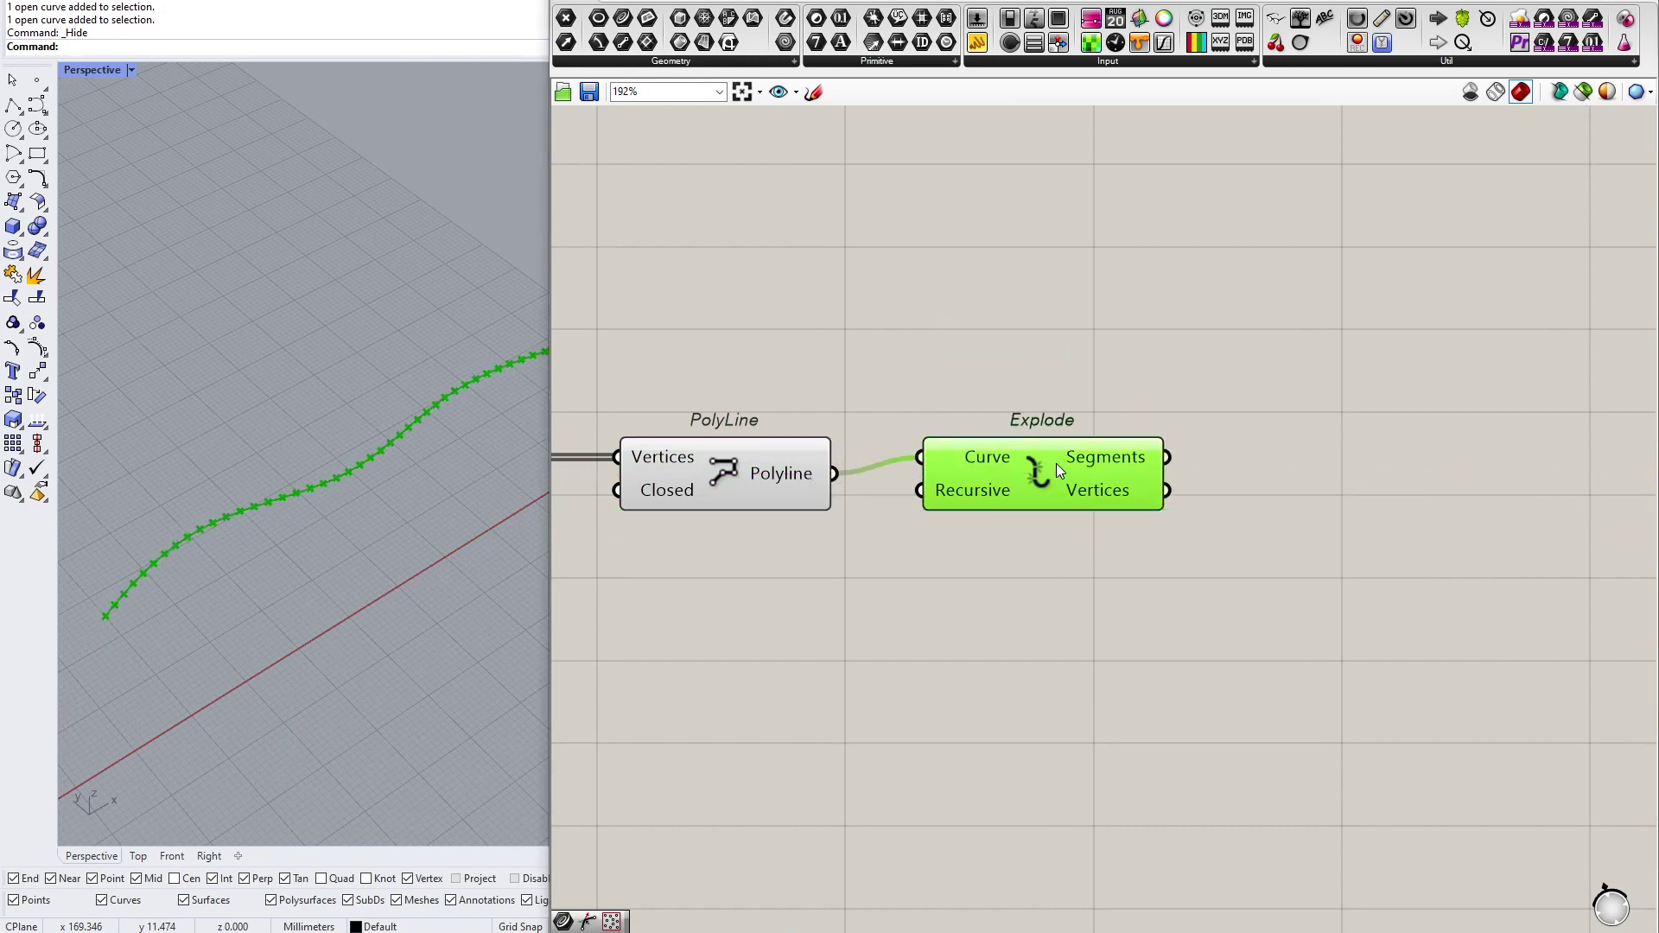
left_click_drag(1065, 461, 1058, 477)
left_click(1173, 415)
Step: Add a second Curve parameter after Explode and feed it with the Segments output
right_click_drag(1237, 334, 1091, 344)
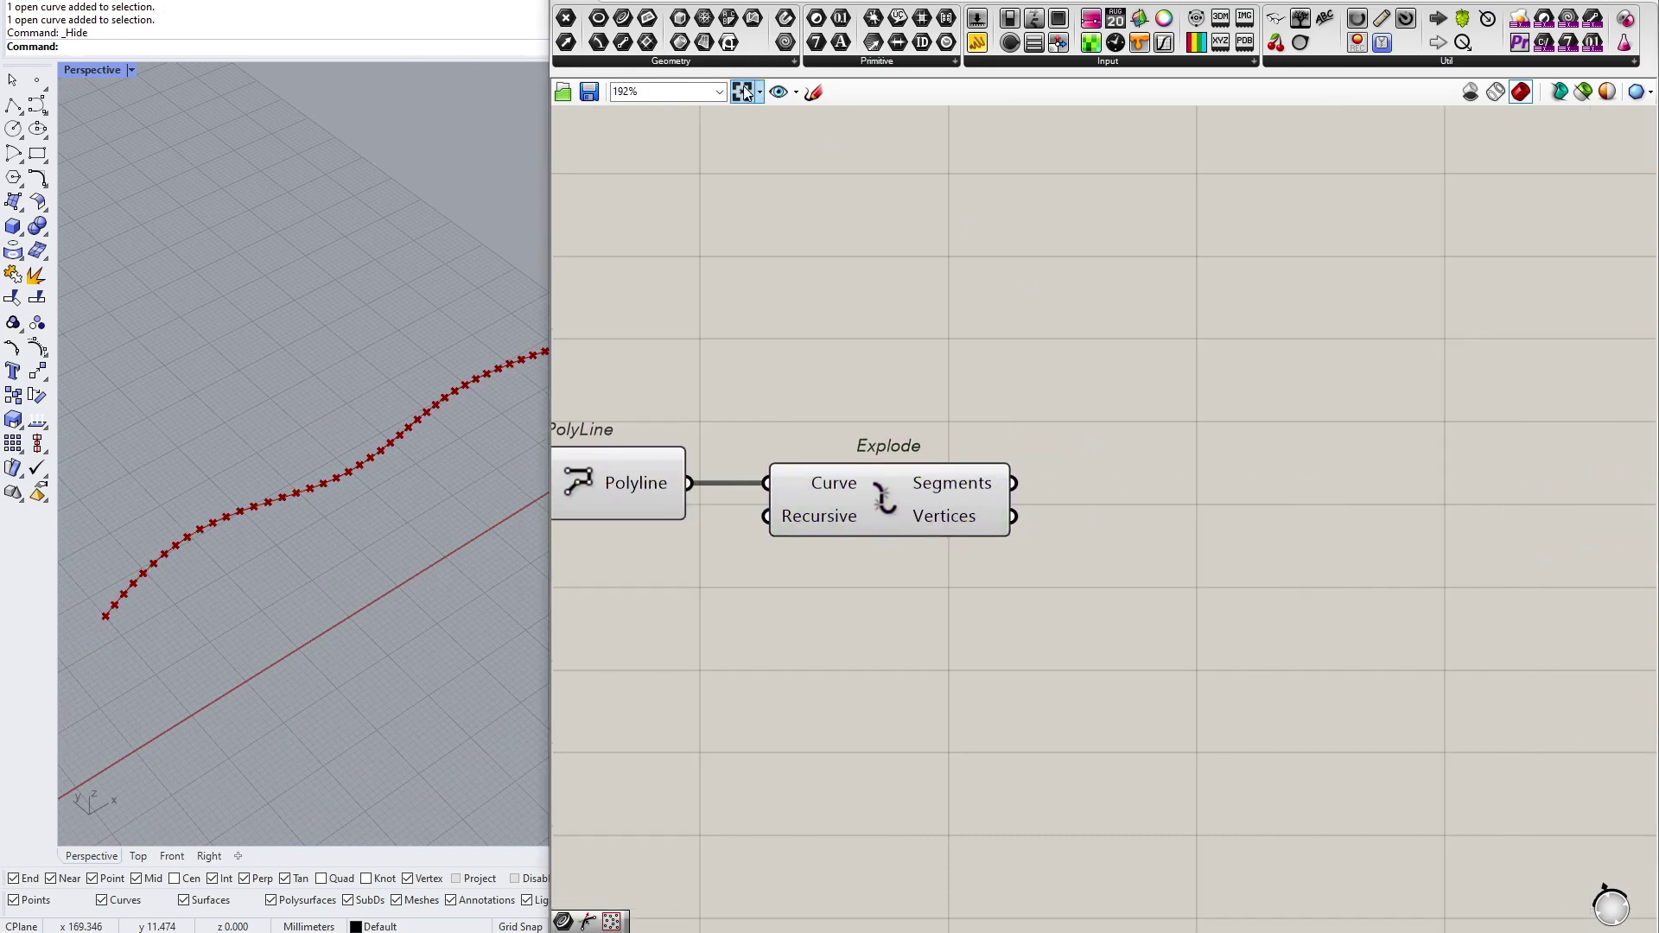
left_click(624, 27)
left_click(1150, 467)
left_click_drag(1016, 484, 1106, 469)
left_click_drag(1149, 468, 1167, 483)
Step: Turn off the preview of the PolyLine and Explode components and select the Curve parameter holding the segments
scroll(1064, 350, "down", 4)
left_click_drag(1066, 355, 755, 505)
right_click(963, 328)
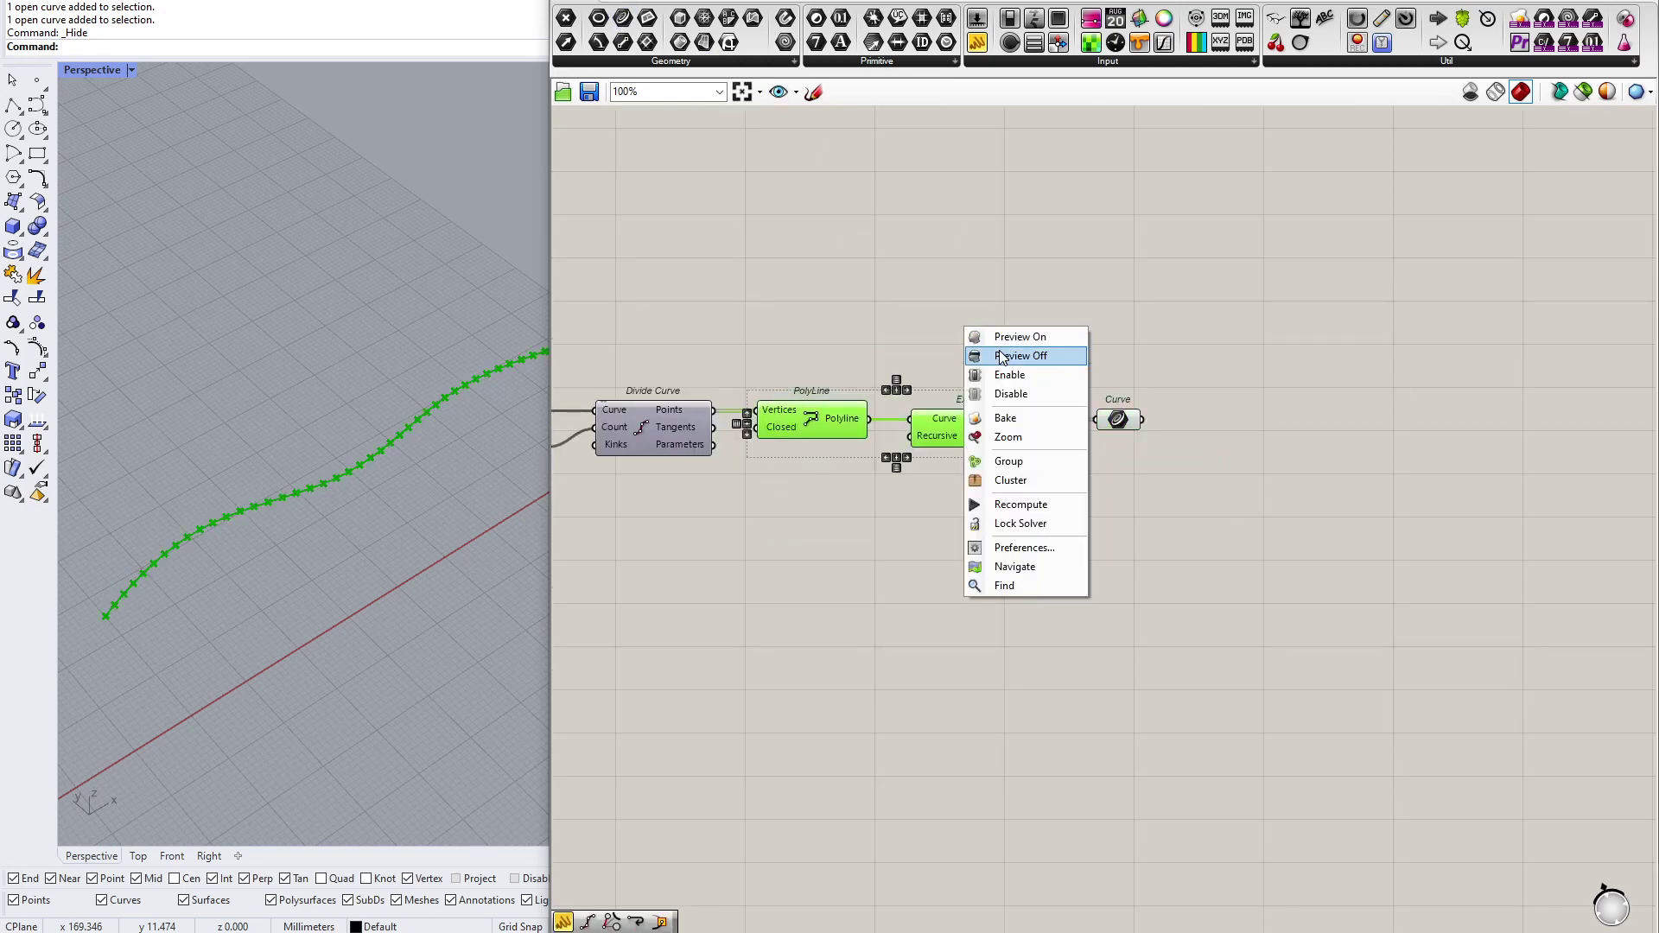
left_click(1003, 355)
scroll(1097, 407, "up", 2)
scroll(1184, 391, "up", 1)
left_click(1131, 428)
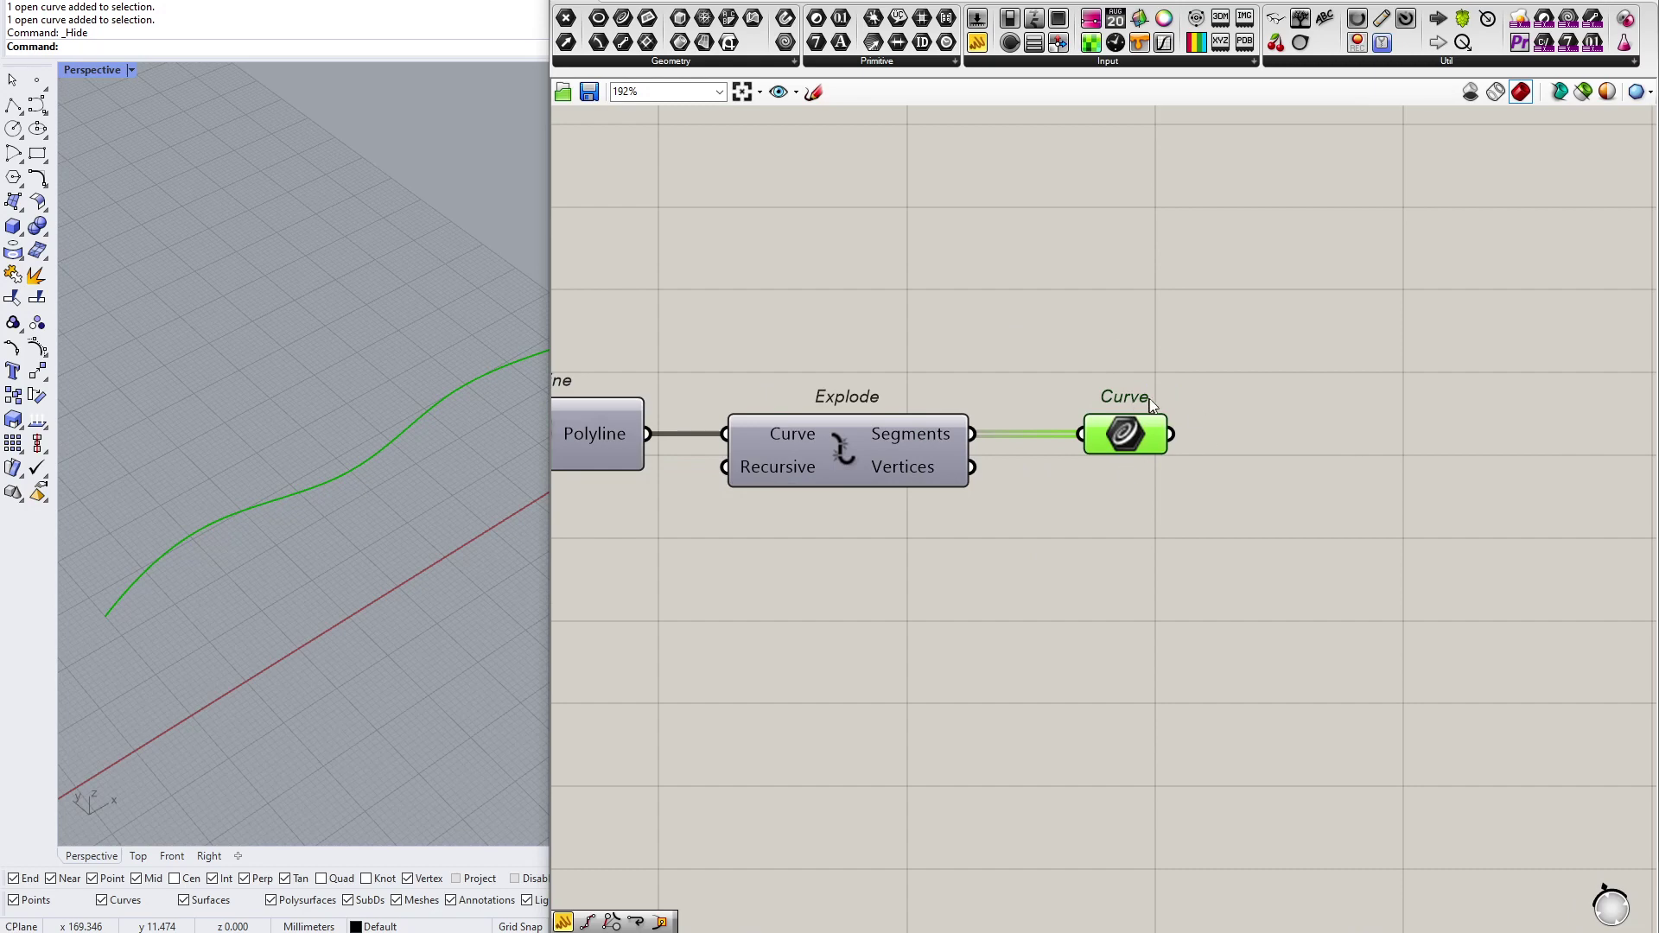
Step: Add a panel reading "Segments to rotate" above the Curve parameter that holds the exploded segments
right_click_drag(1139, 438, 949, 500)
left_click_drag(949, 500, 980, 500)
double_click(957, 407)
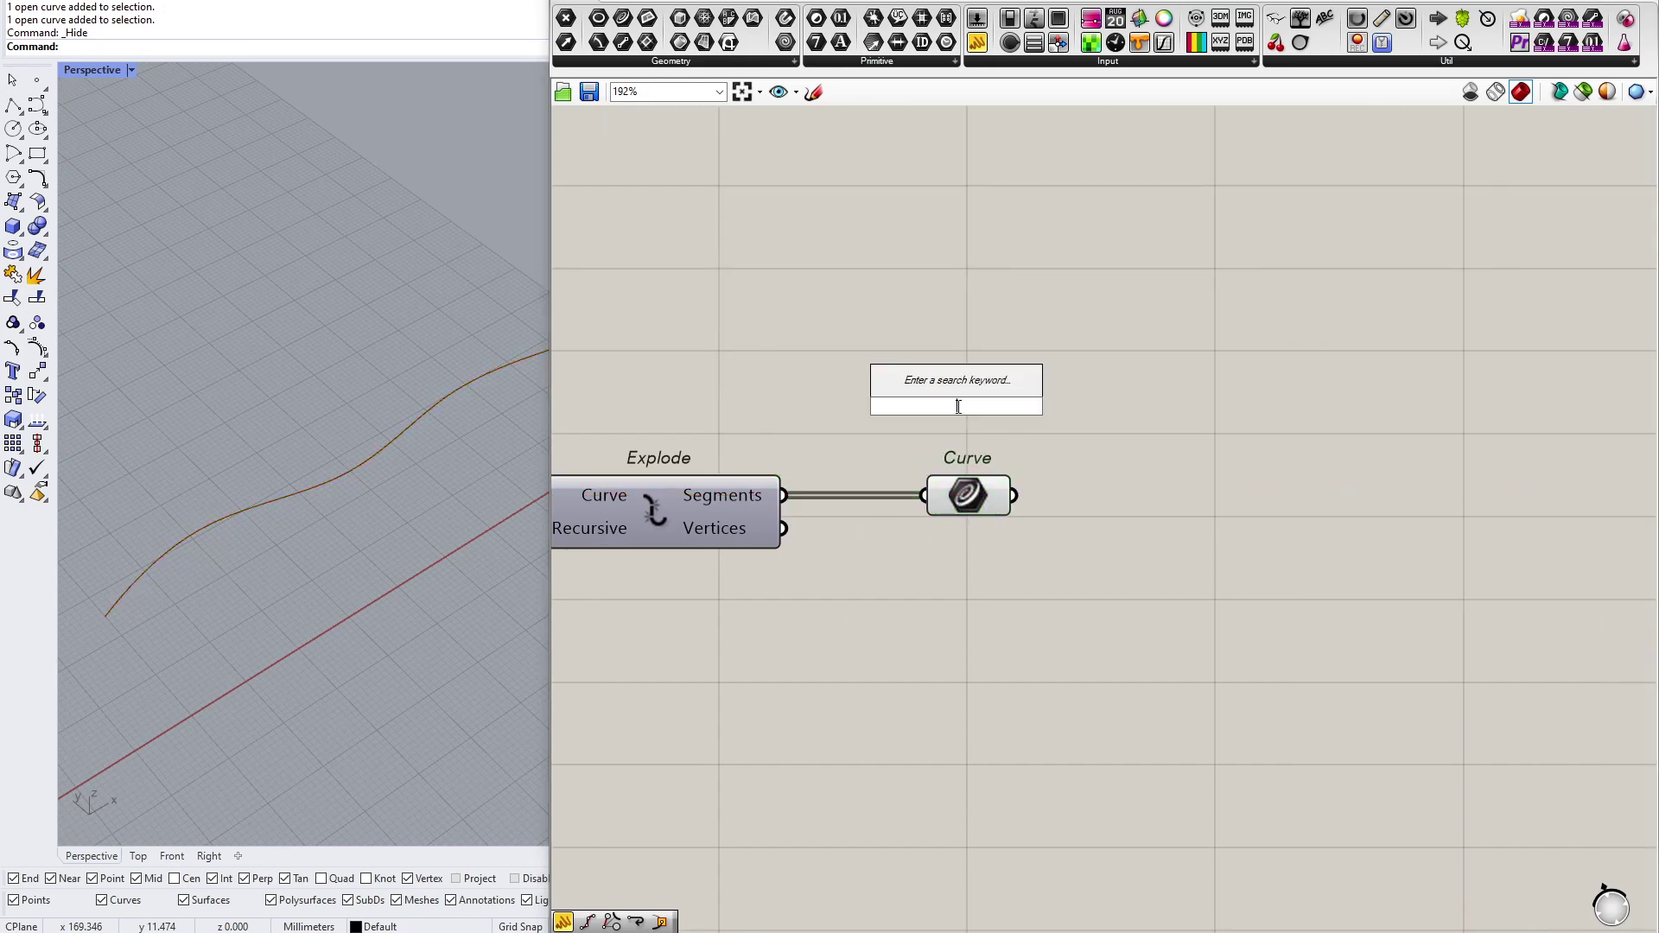
type("//Segments to")
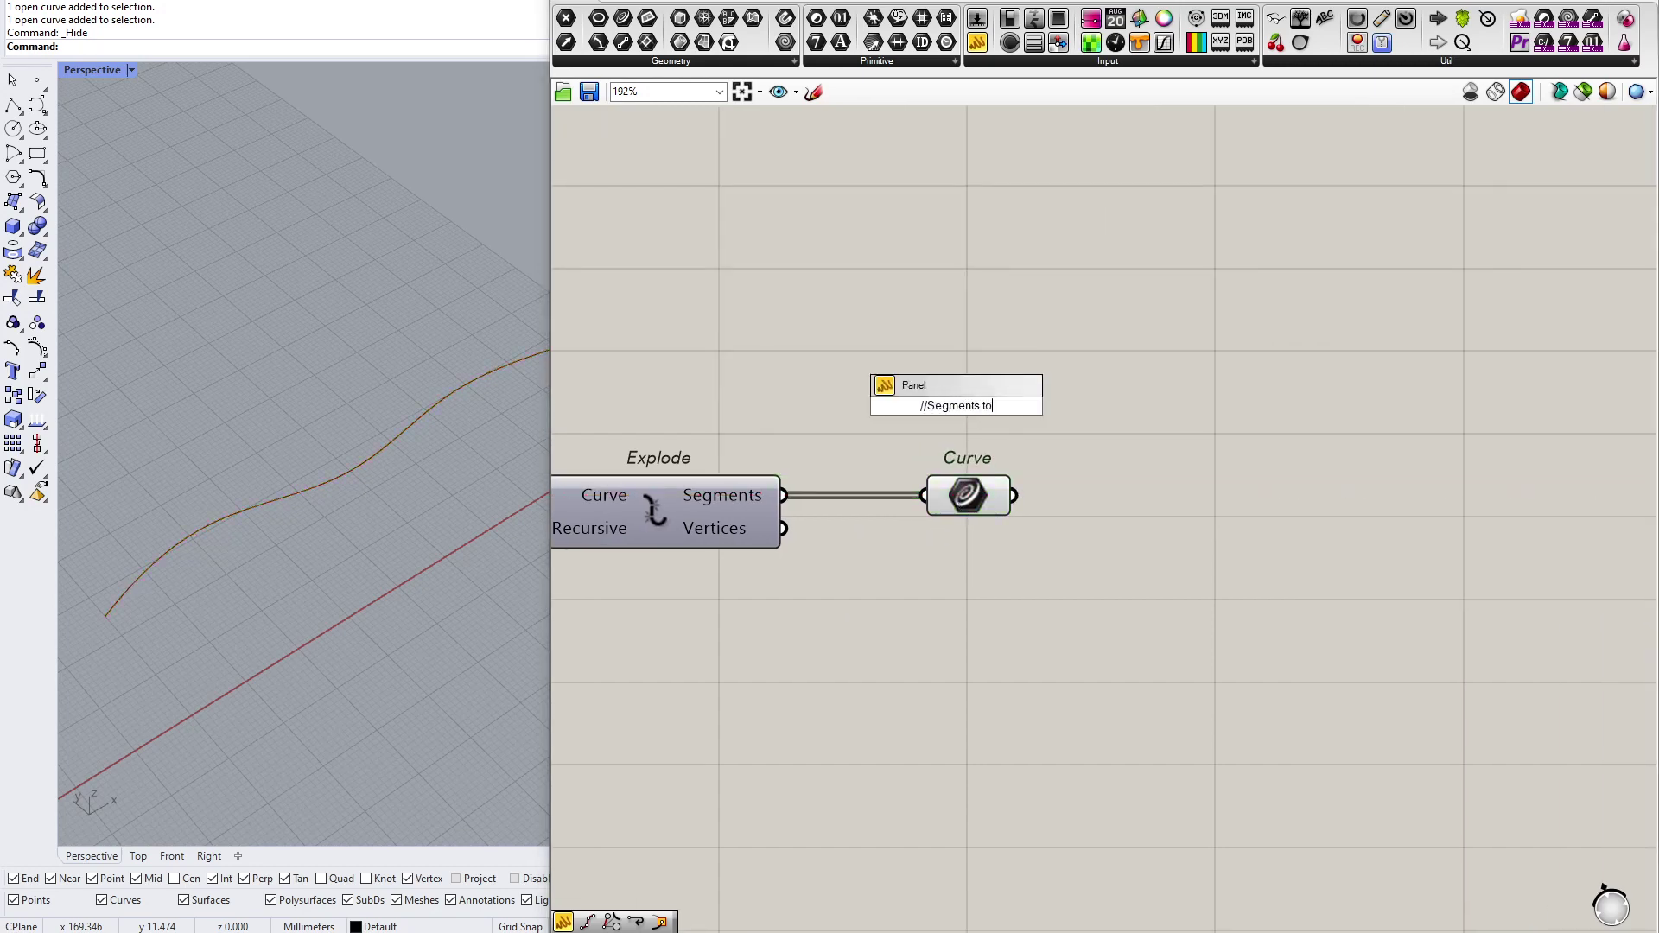
type(" rotate")
key("Return")
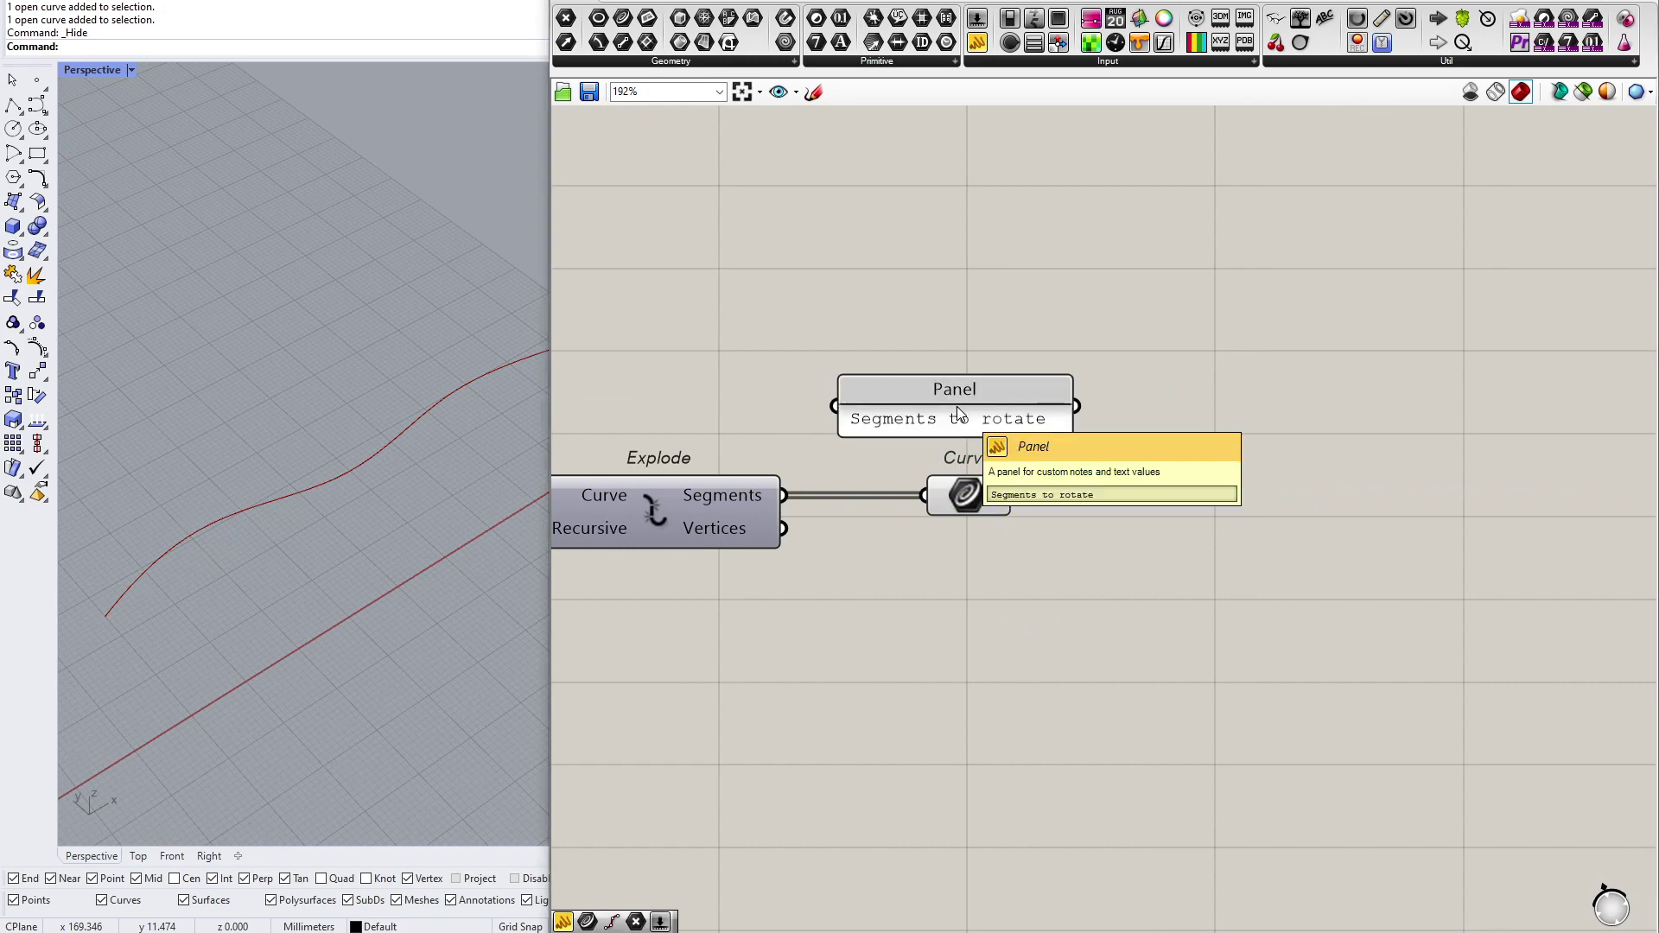
Step: Shift the segments' Curve parameter and its label panel farther from Explode, with the panel centred above the parameter
left_click_drag(1100, 335, 968, 498)
left_click_drag(968, 498, 1021, 499)
left_click(1207, 453)
left_click_drag(1049, 413, 1057, 417)
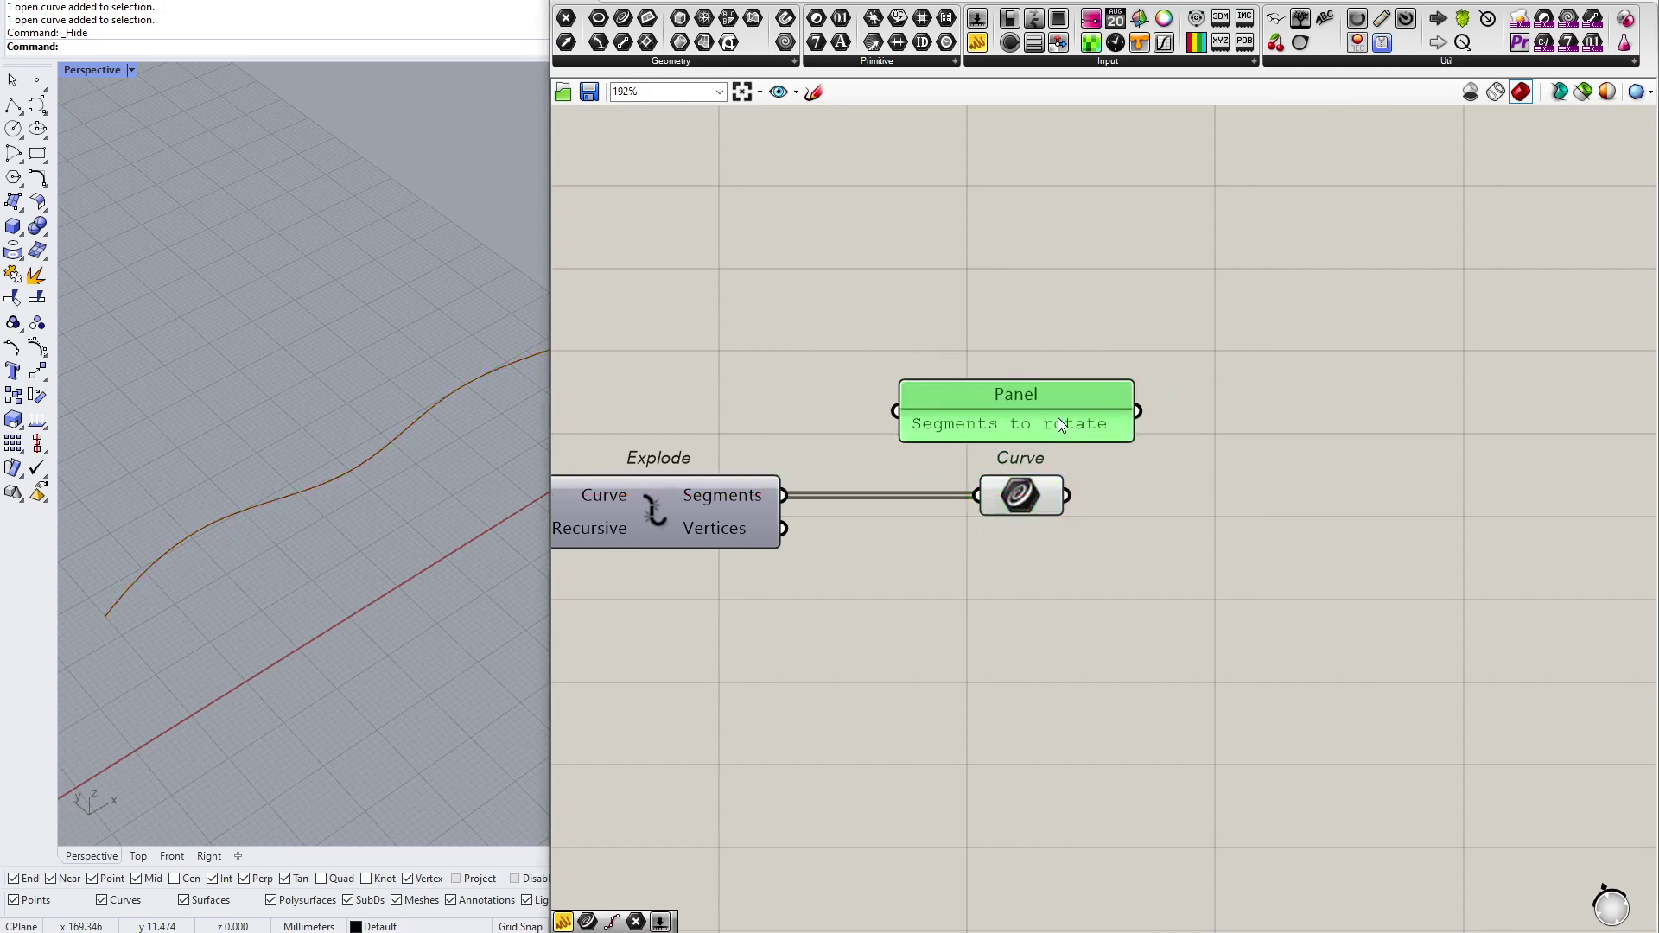
Step: Add a Point parameter below the segments' Curve parameter and place a panel reading "Attractor" above it
right_click_drag(1150, 392, 1055, 387)
left_click(566, 17)
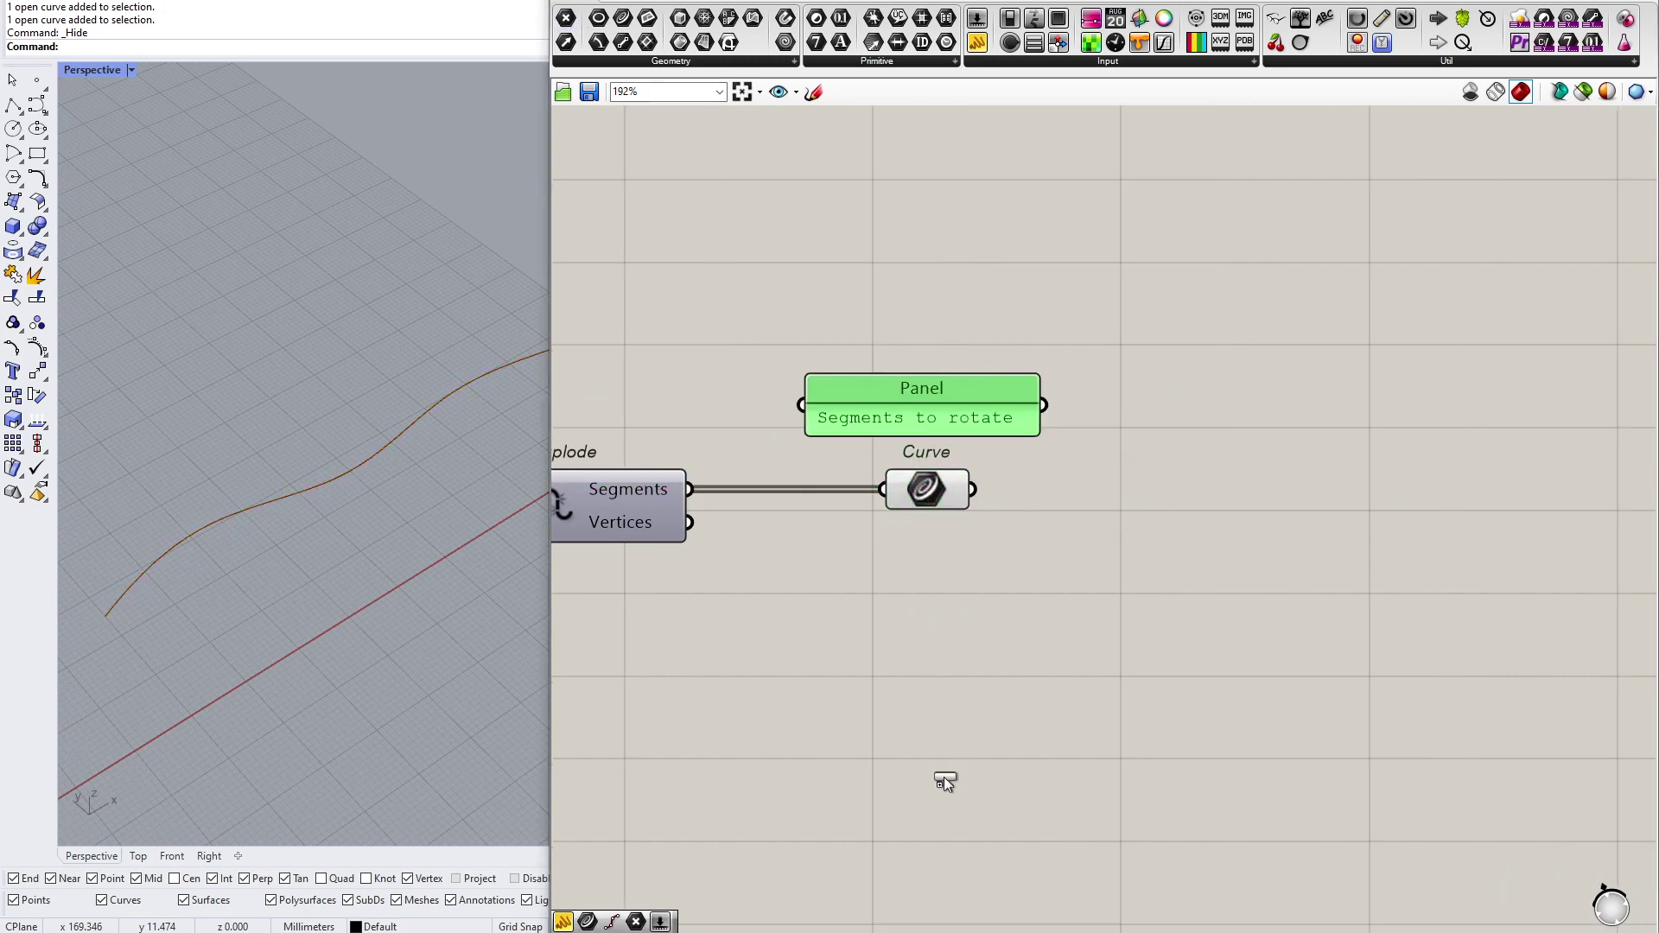
left_click_drag(944, 776, 943, 778)
double_click(931, 737)
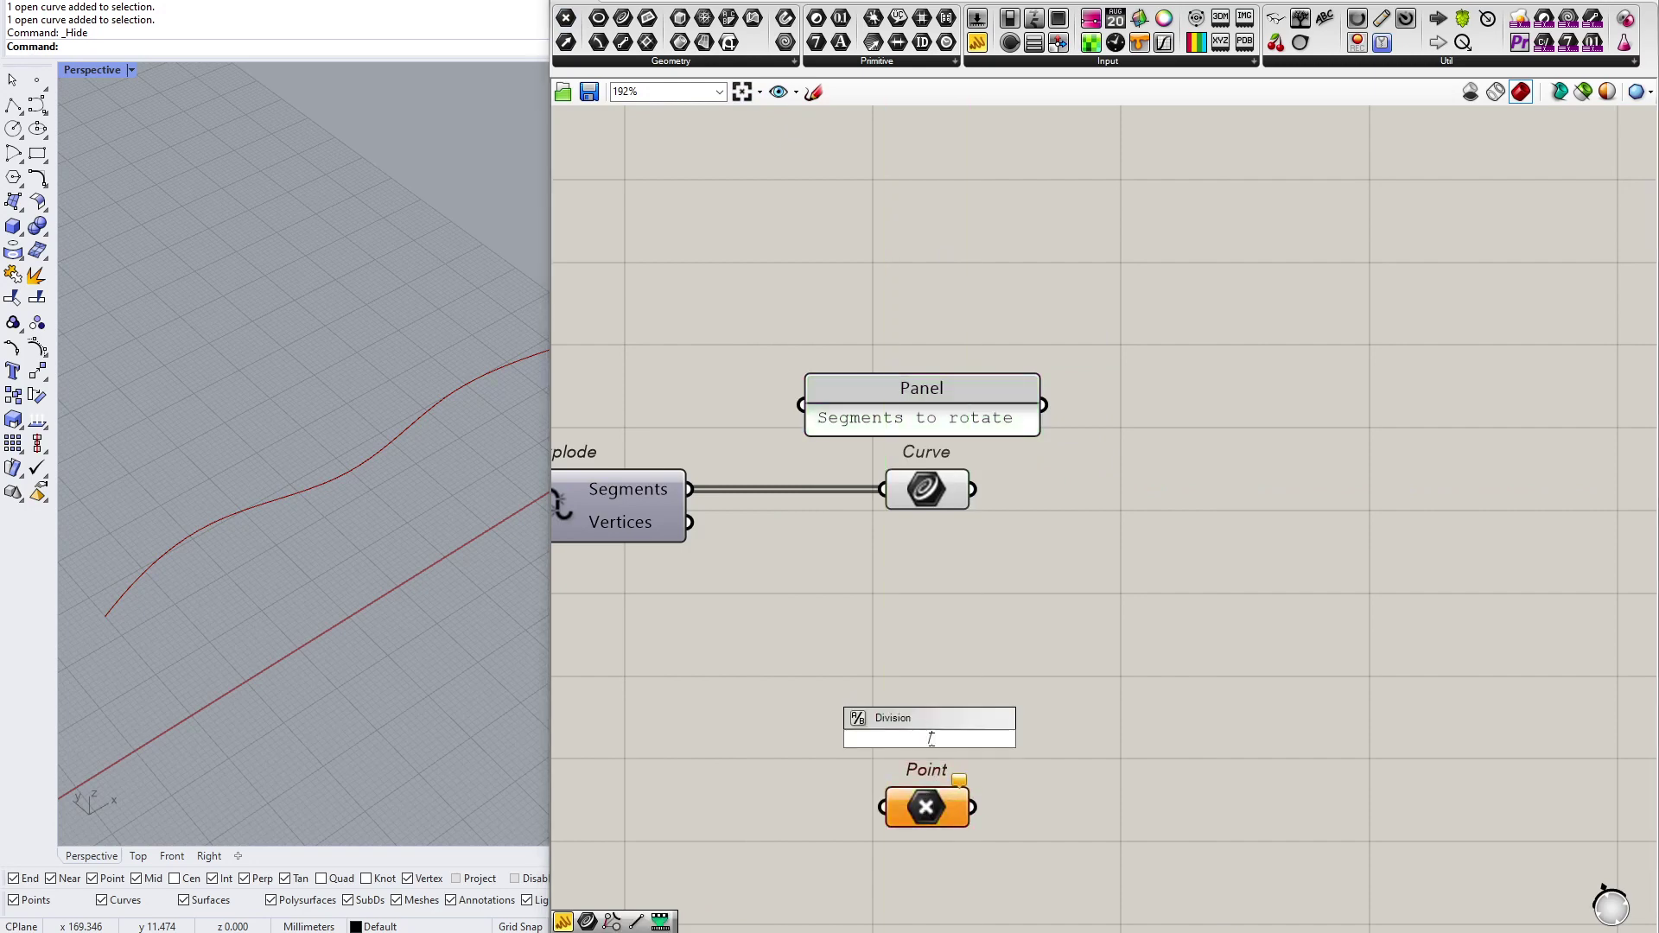
type("//Attractor")
key("Return")
Step: Set one point for the Attractor Point parameter, placed in the Perspective view beside the wavy curve near its lower end
right_click(926, 809)
left_click(977, 815)
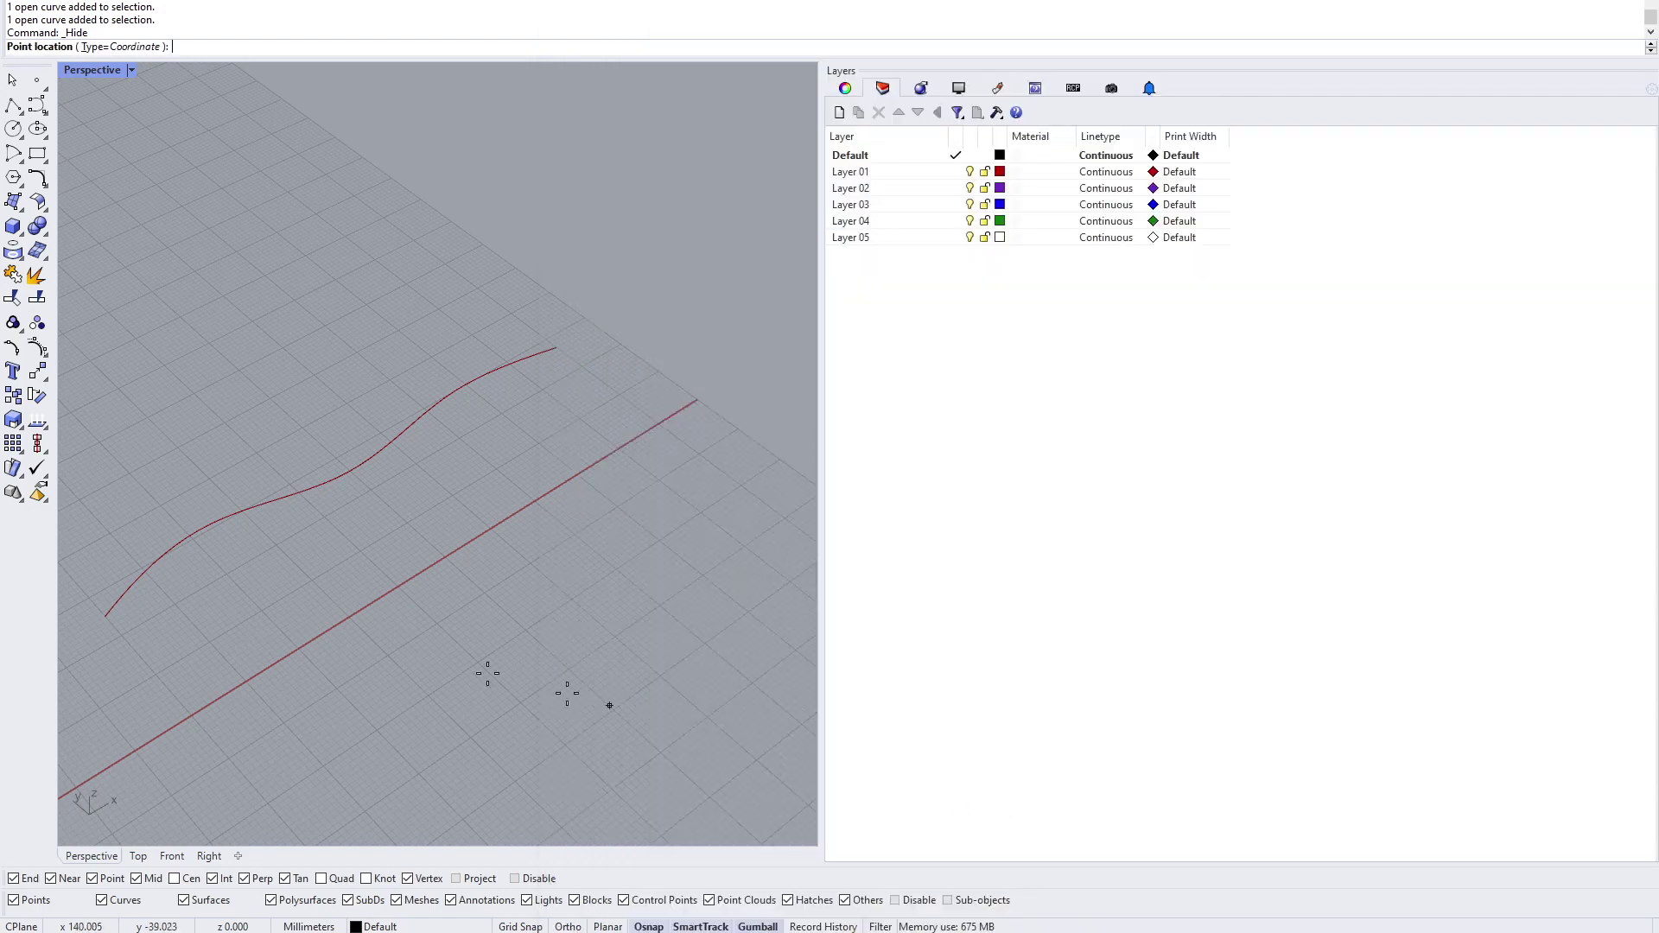
left_click(210, 563)
right_click_drag(1171, 516, 1113, 492)
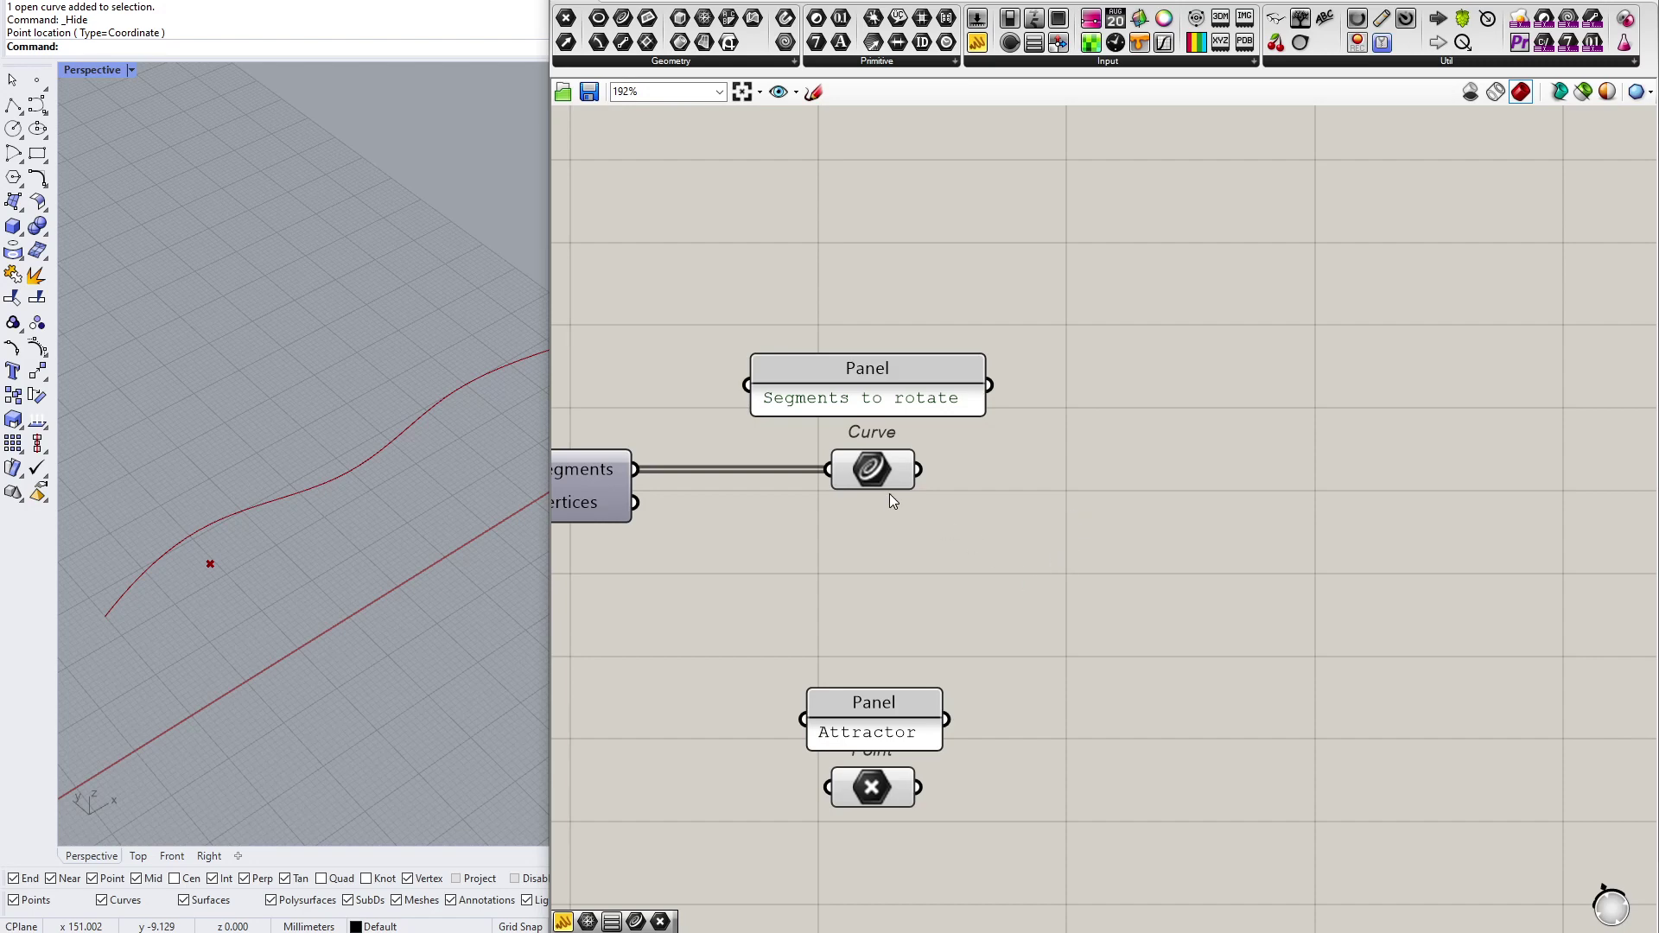
left_click(877, 469)
left_click(949, 528)
left_click(885, 466)
left_click(1024, 563)
left_click_drag(1025, 568, 853, 542)
left_click(864, 477)
Step: Add a Curve Middle component, feed it with the segments' Curve parameter and align it in the same row
double_click(1054, 553)
type("midd")
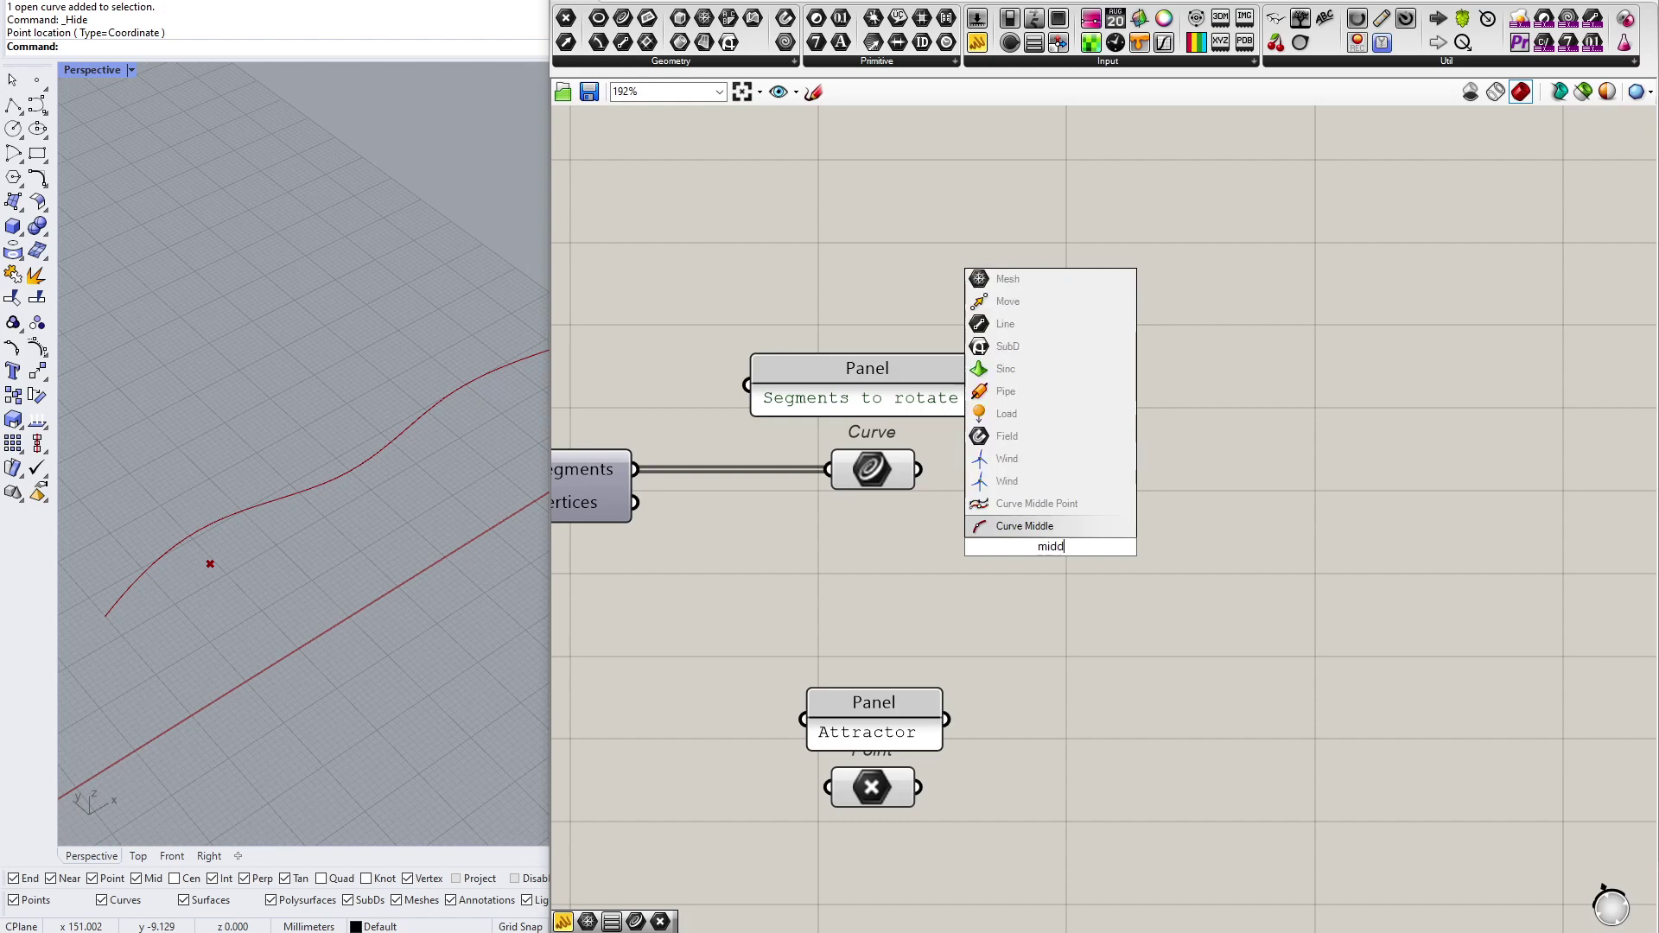
key("Return")
left_click_drag(918, 469, 1085, 558)
scroll(235, 515, "up", 7)
scroll(238, 520, "down", 6)
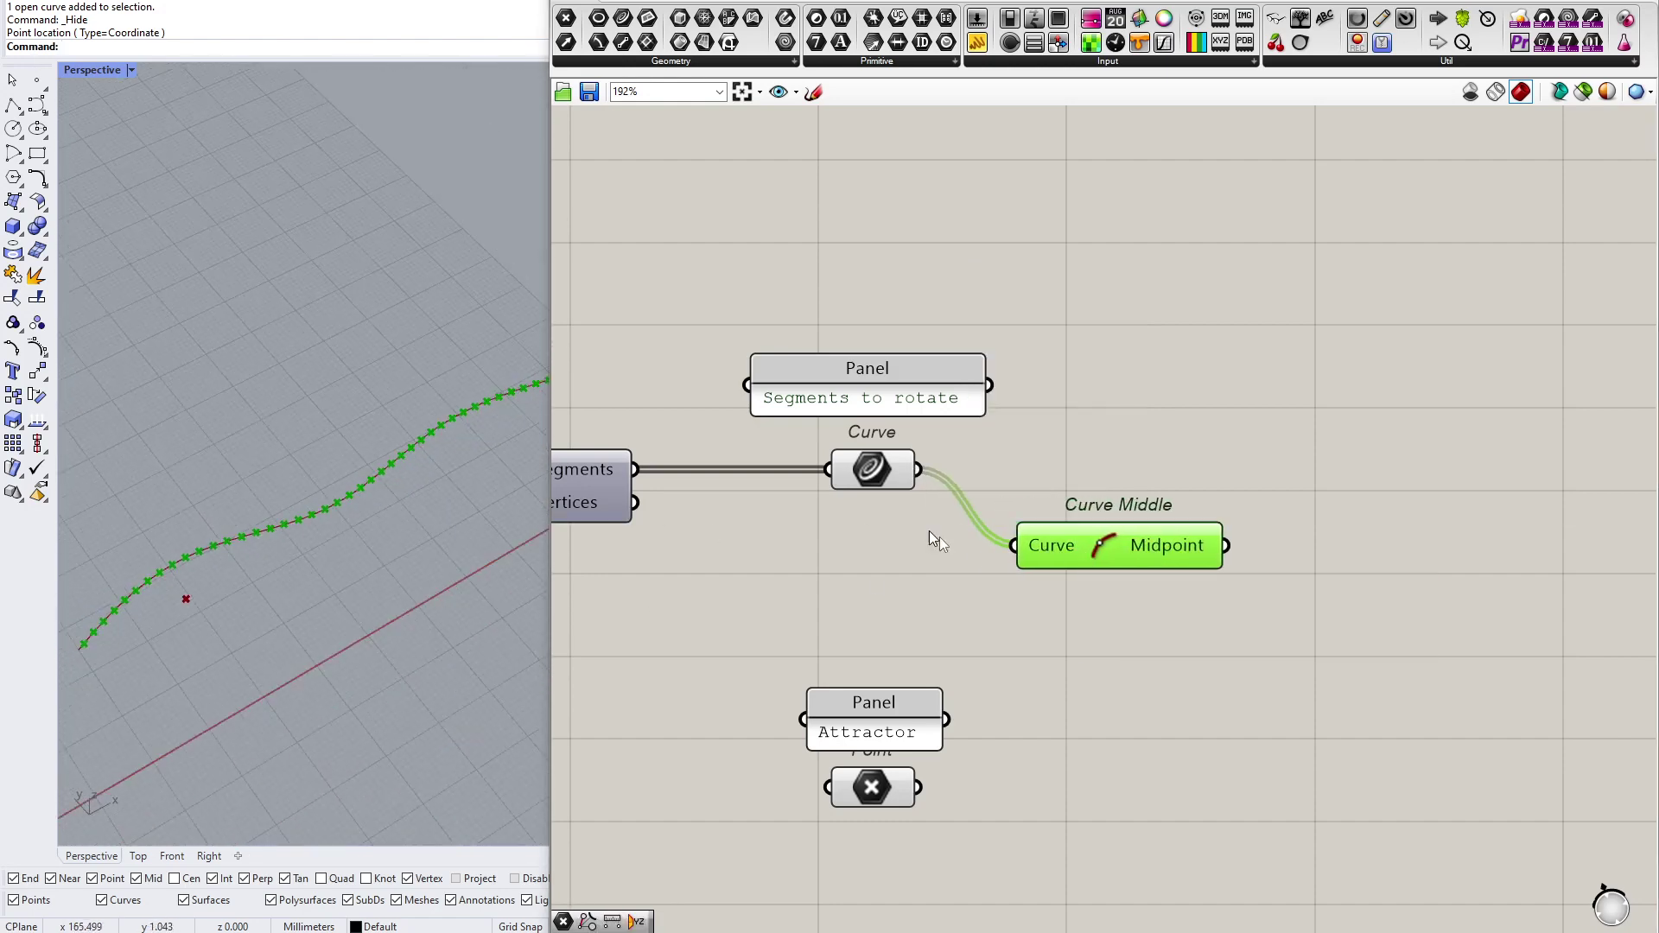
right_click_drag(1096, 601, 1027, 588)
left_click_drag(1042, 546, 1051, 470)
Step: Add a Pull Point component after Curve Middle and connect the Midpoint output to its Point input
double_click(1328, 657)
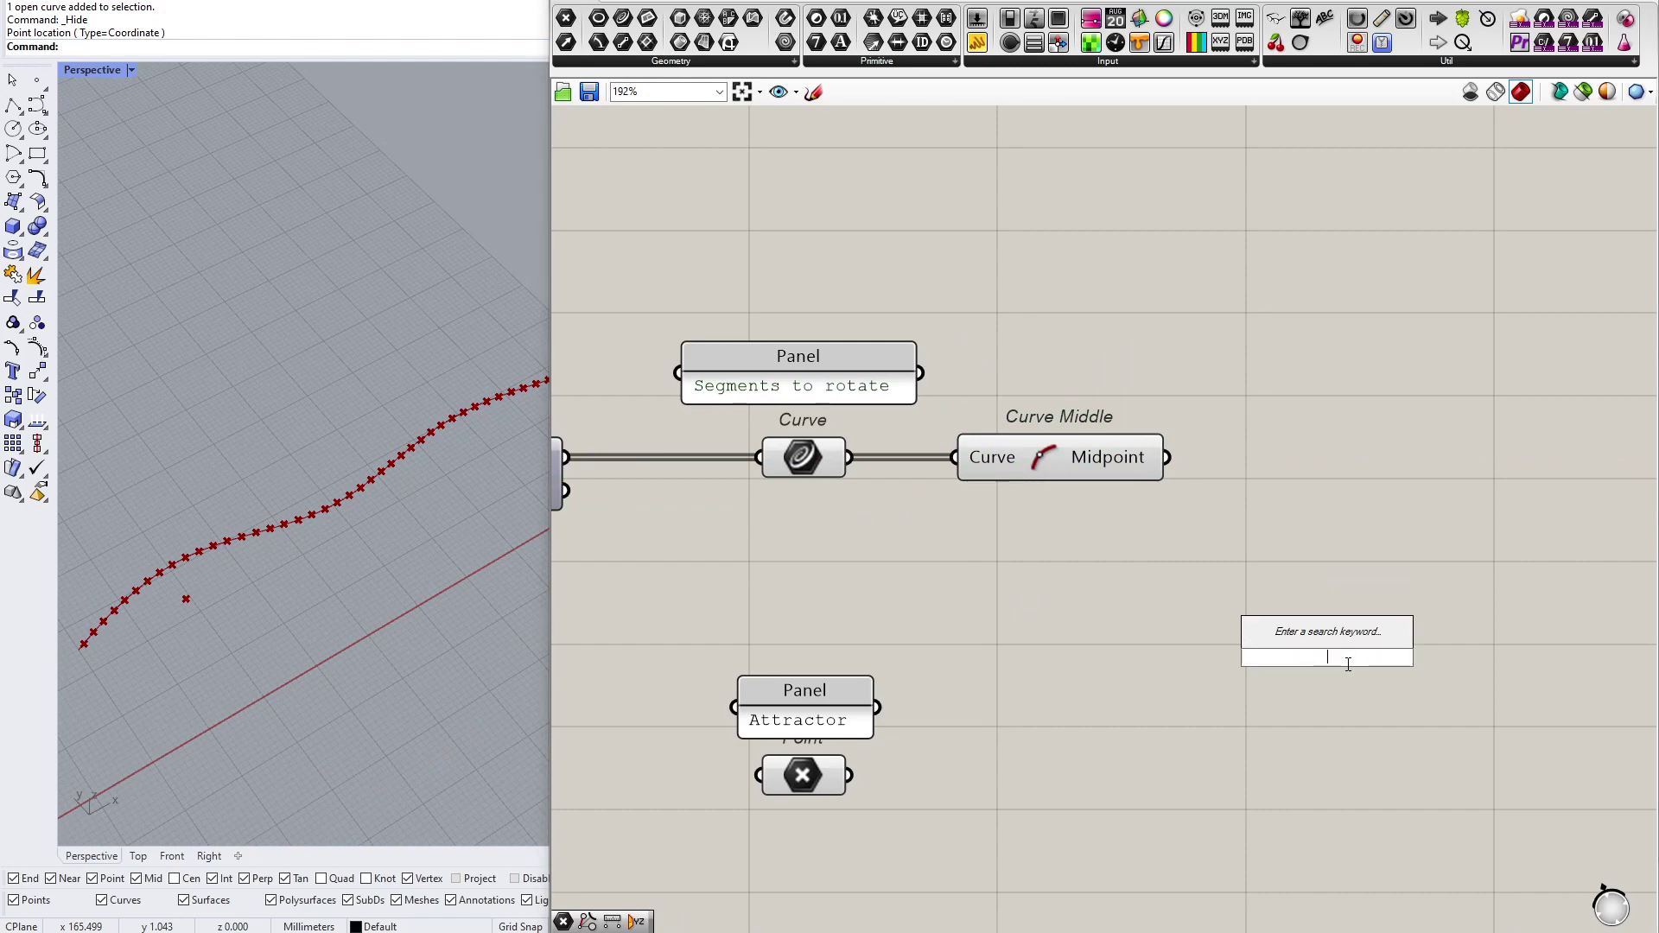
type("pull")
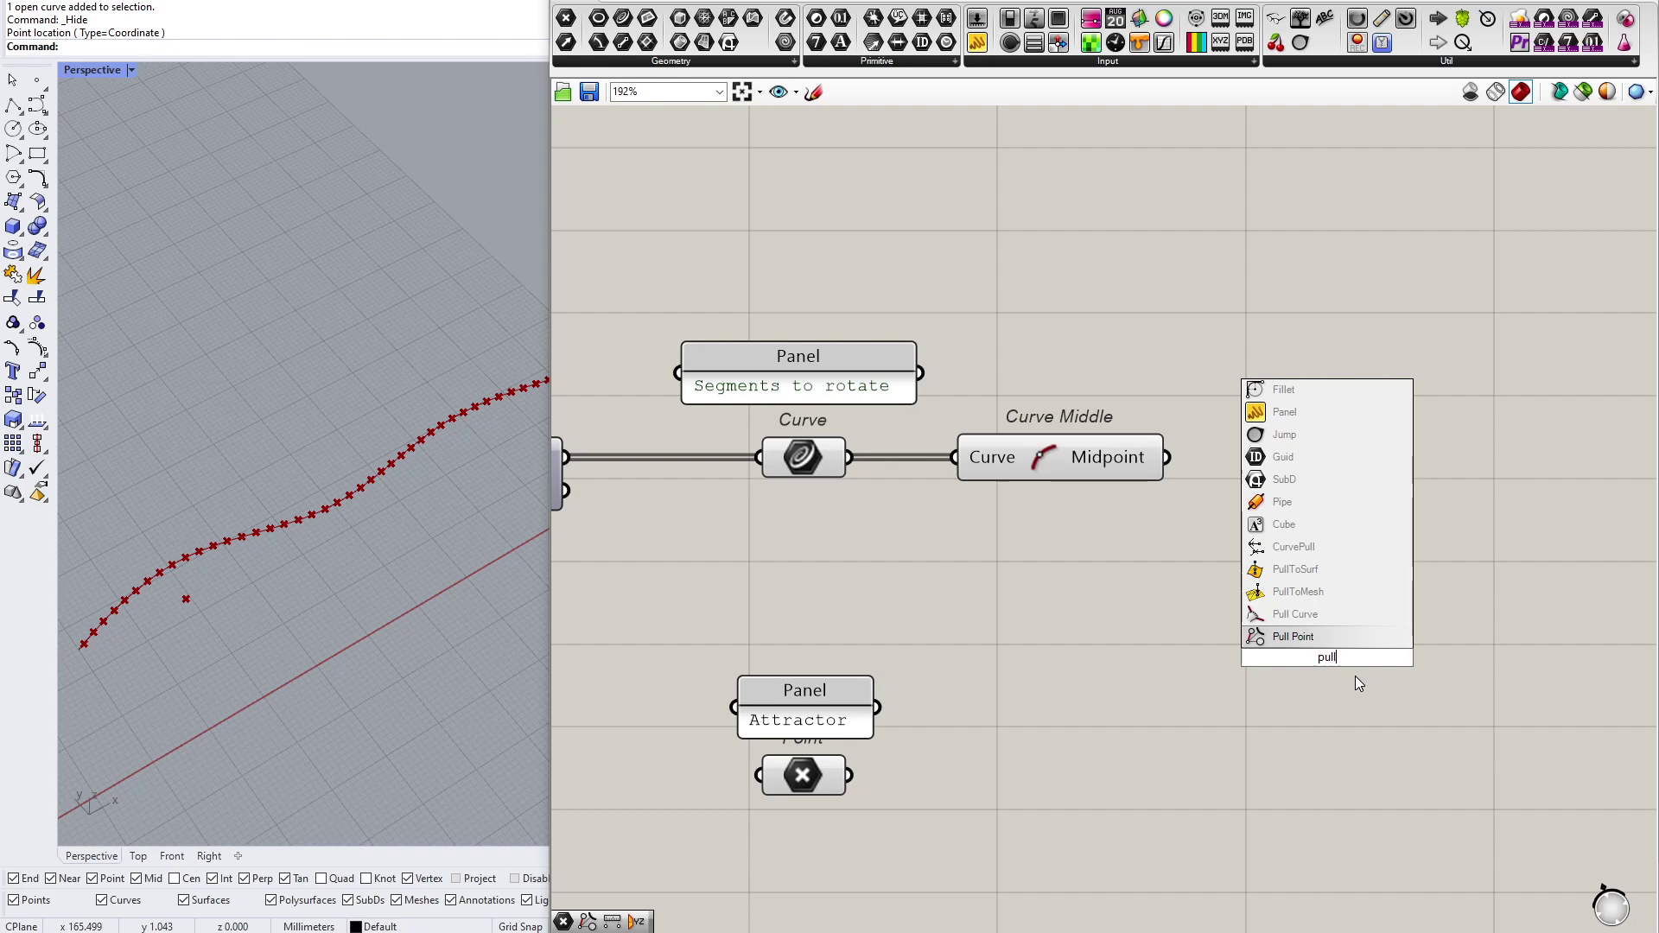
left_click(1296, 638)
left_click_drag(1300, 648, 1324, 601)
left_click(1103, 459)
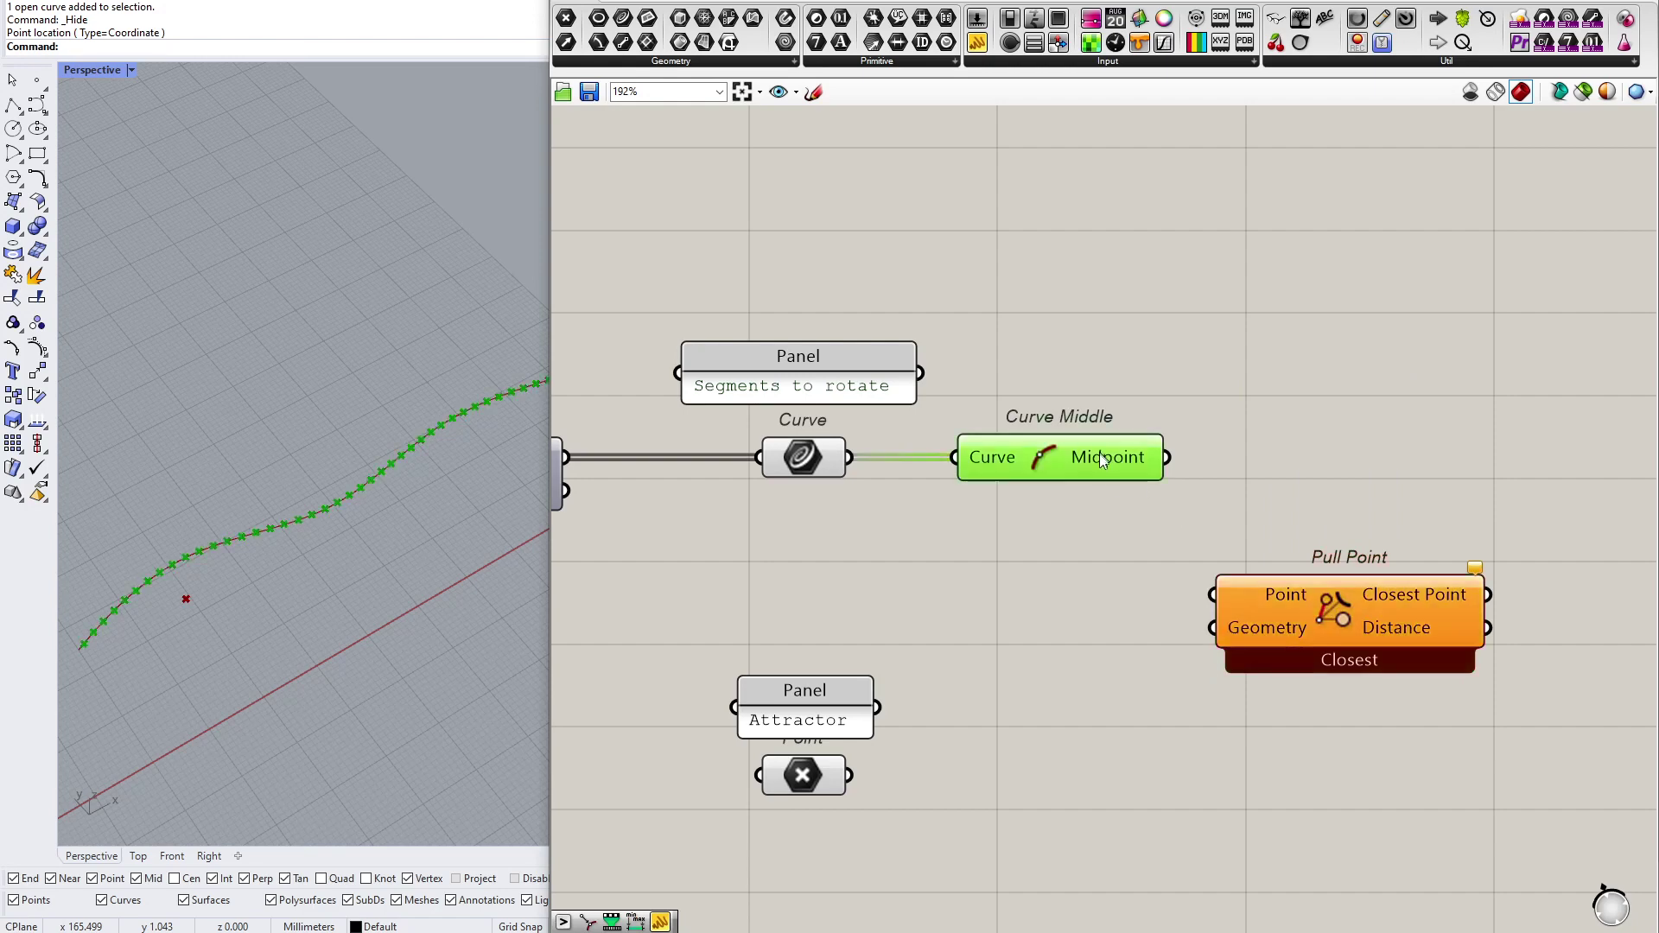
left_click_drag(1309, 667, 1389, 582)
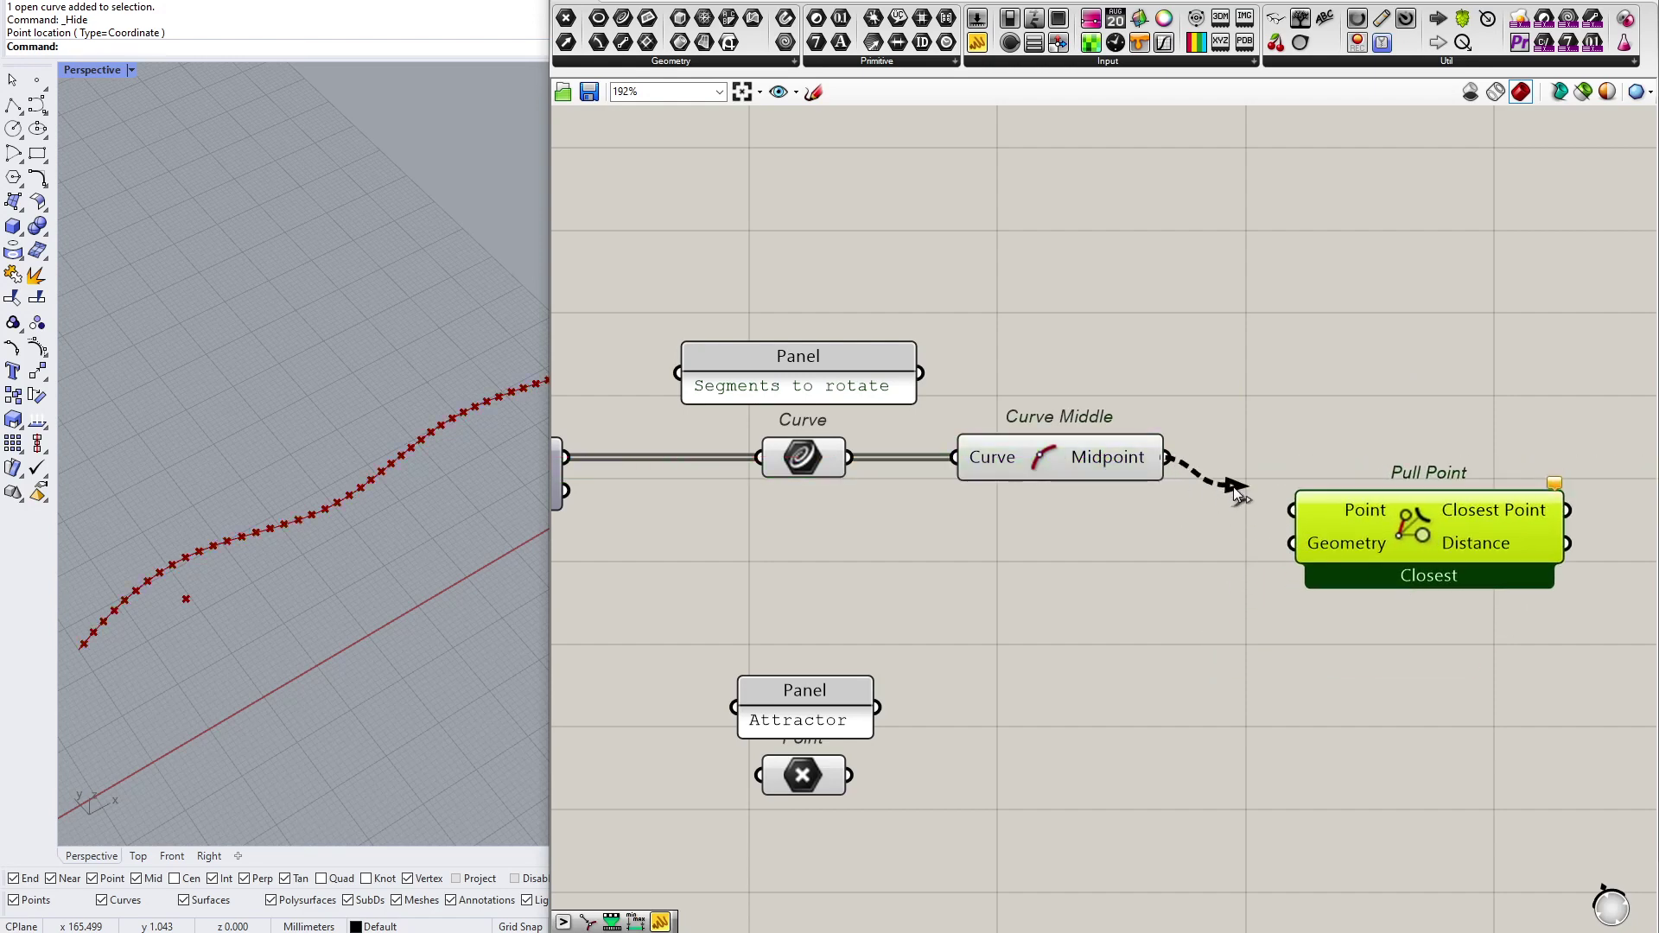
left_click_drag(1235, 489, 1293, 510)
Step: Align Curve Middle and Pull Point in one row lower than the segments' Curve parameter
left_click_drag(1393, 514, 1365, 462)
left_click_drag(1134, 455, 1135, 561)
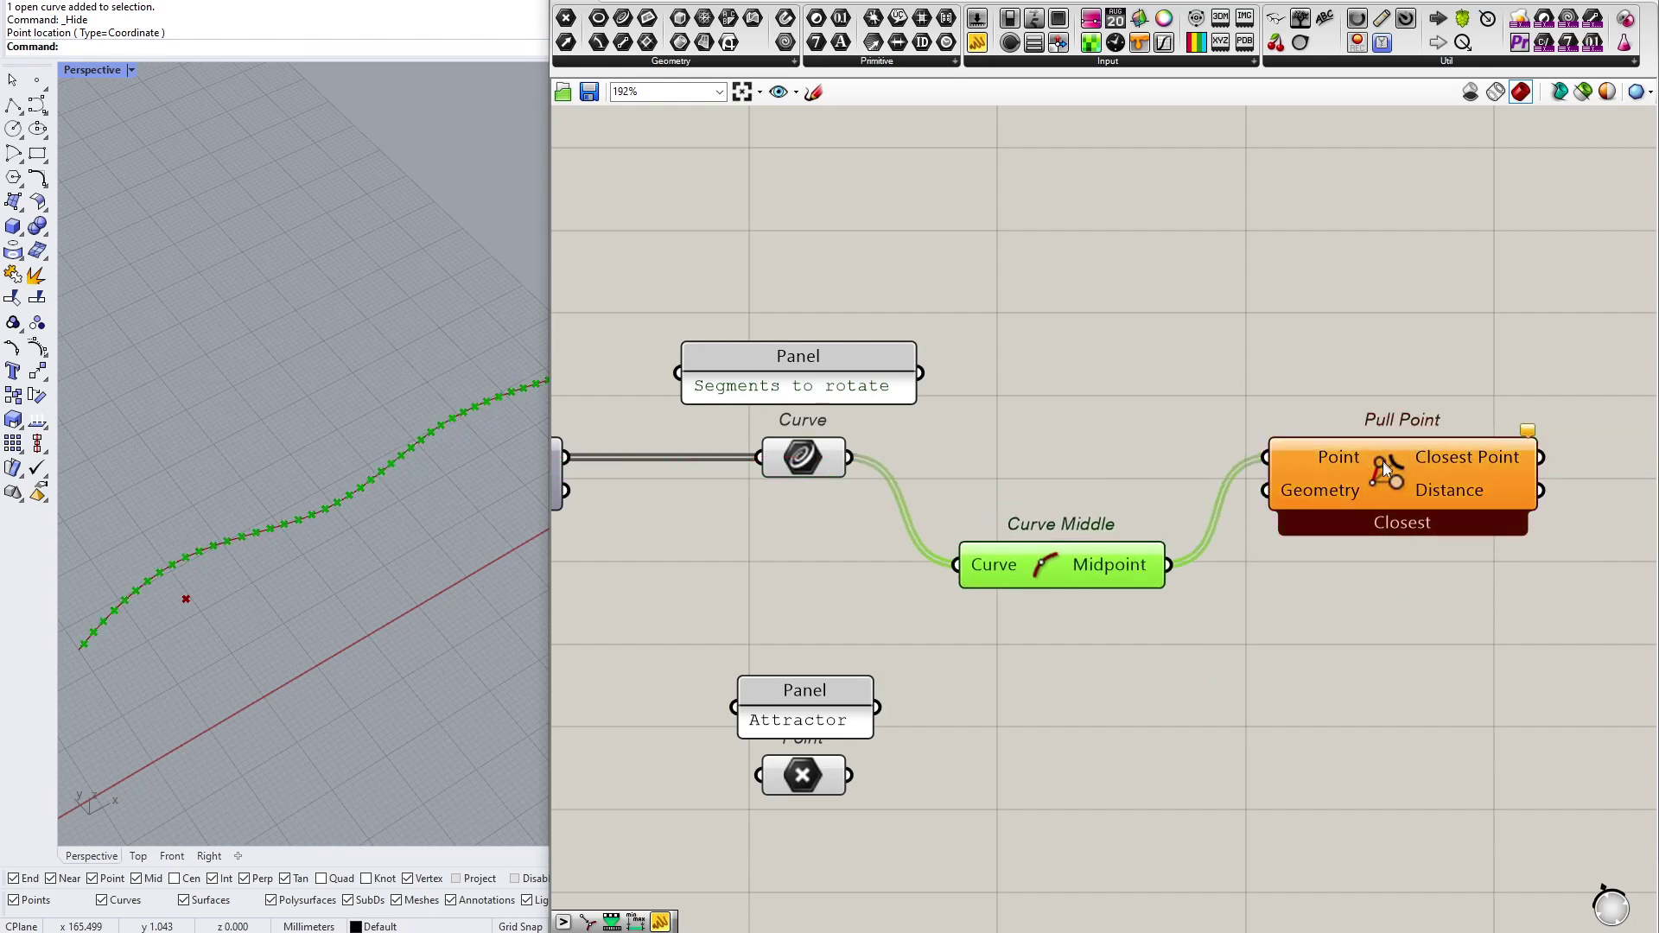
left_click_drag(1384, 464, 1383, 571)
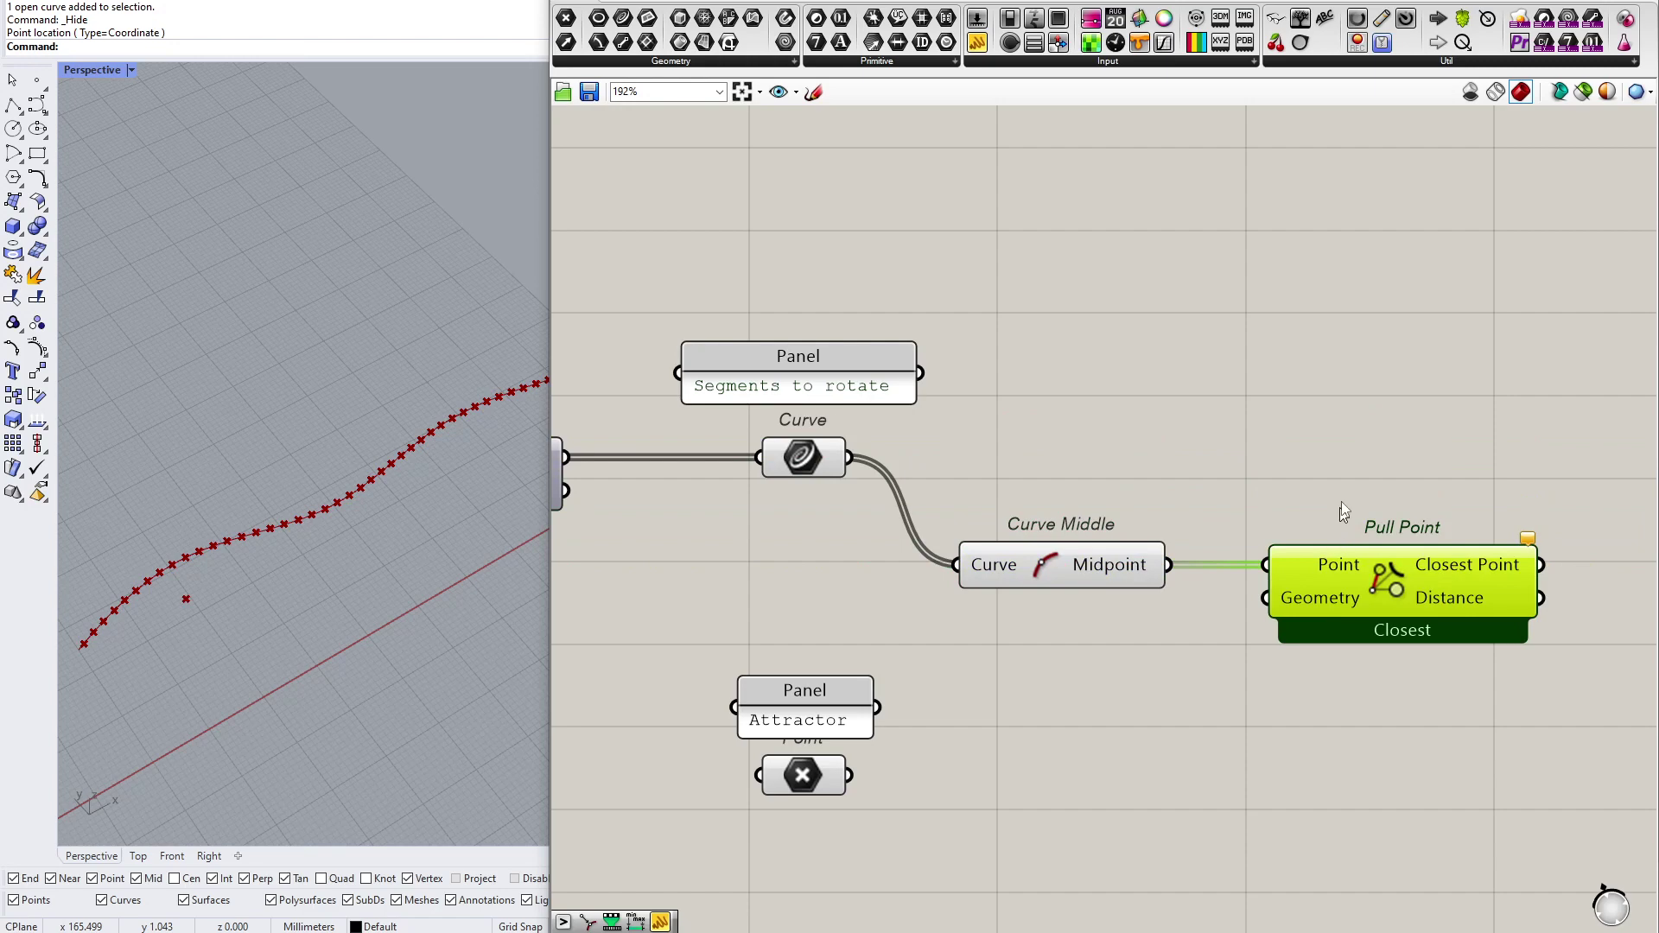
Step: Connect the Attractor Point parameter to Pull Point's Geometry input
left_click(801, 457)
left_click_drag(1271, 605, 855, 780)
left_click_drag(867, 611, 740, 807)
right_click_drag(1351, 653, 1062, 666)
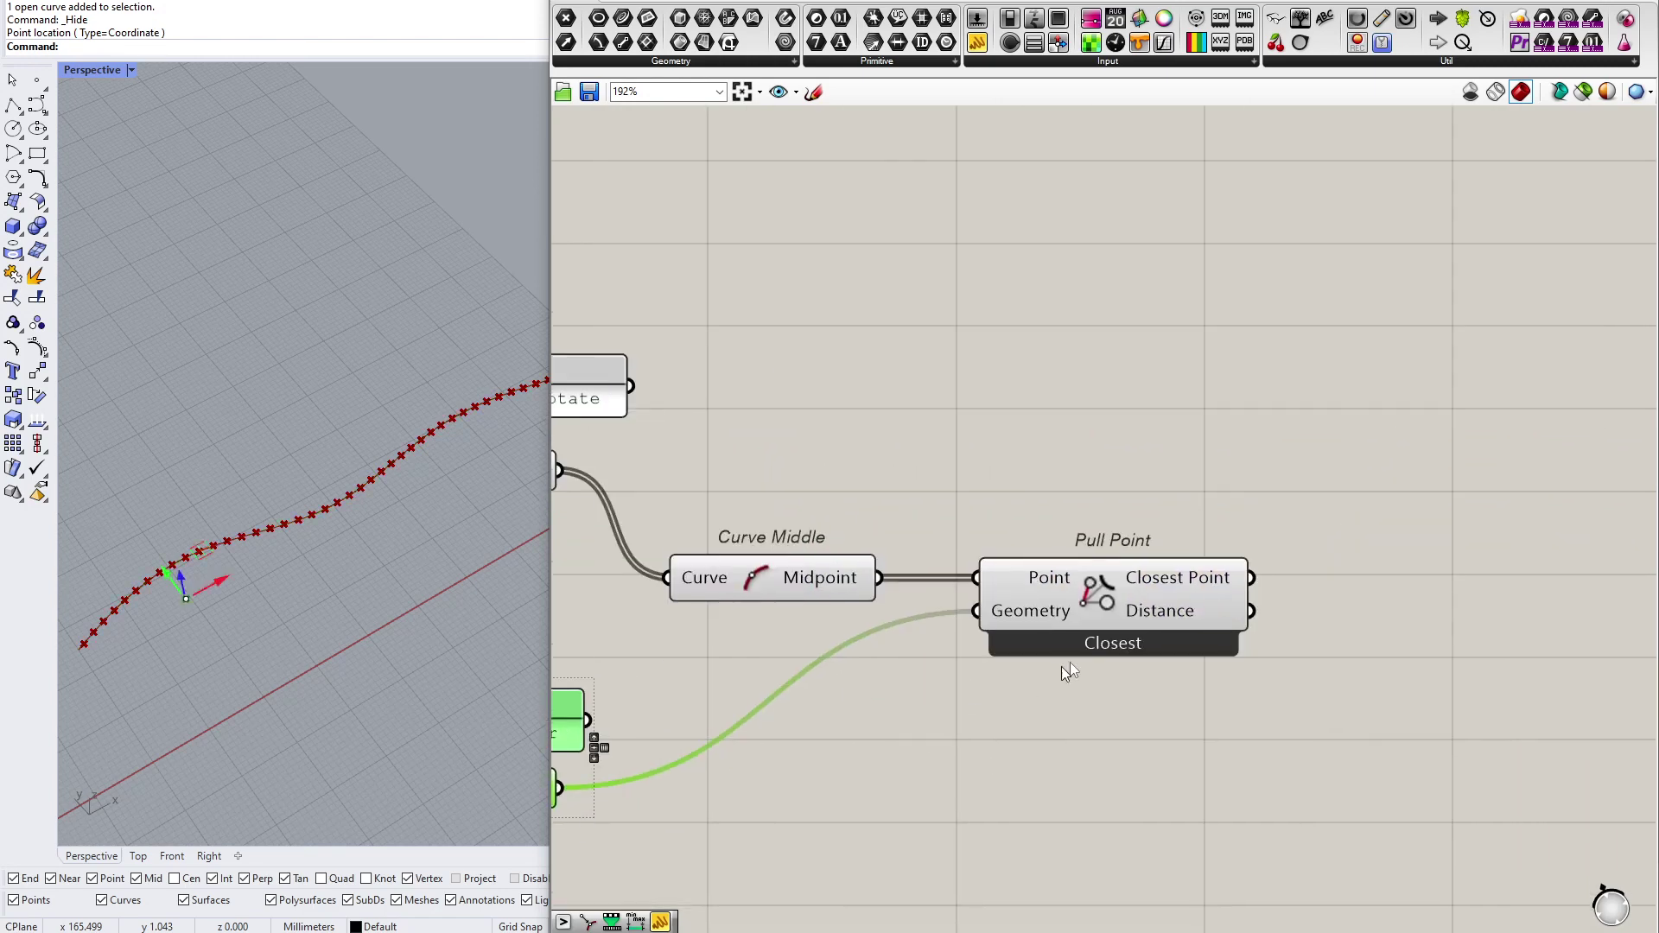
mouse_move(1180, 609)
right_click_drag(415, 635, 195, 577)
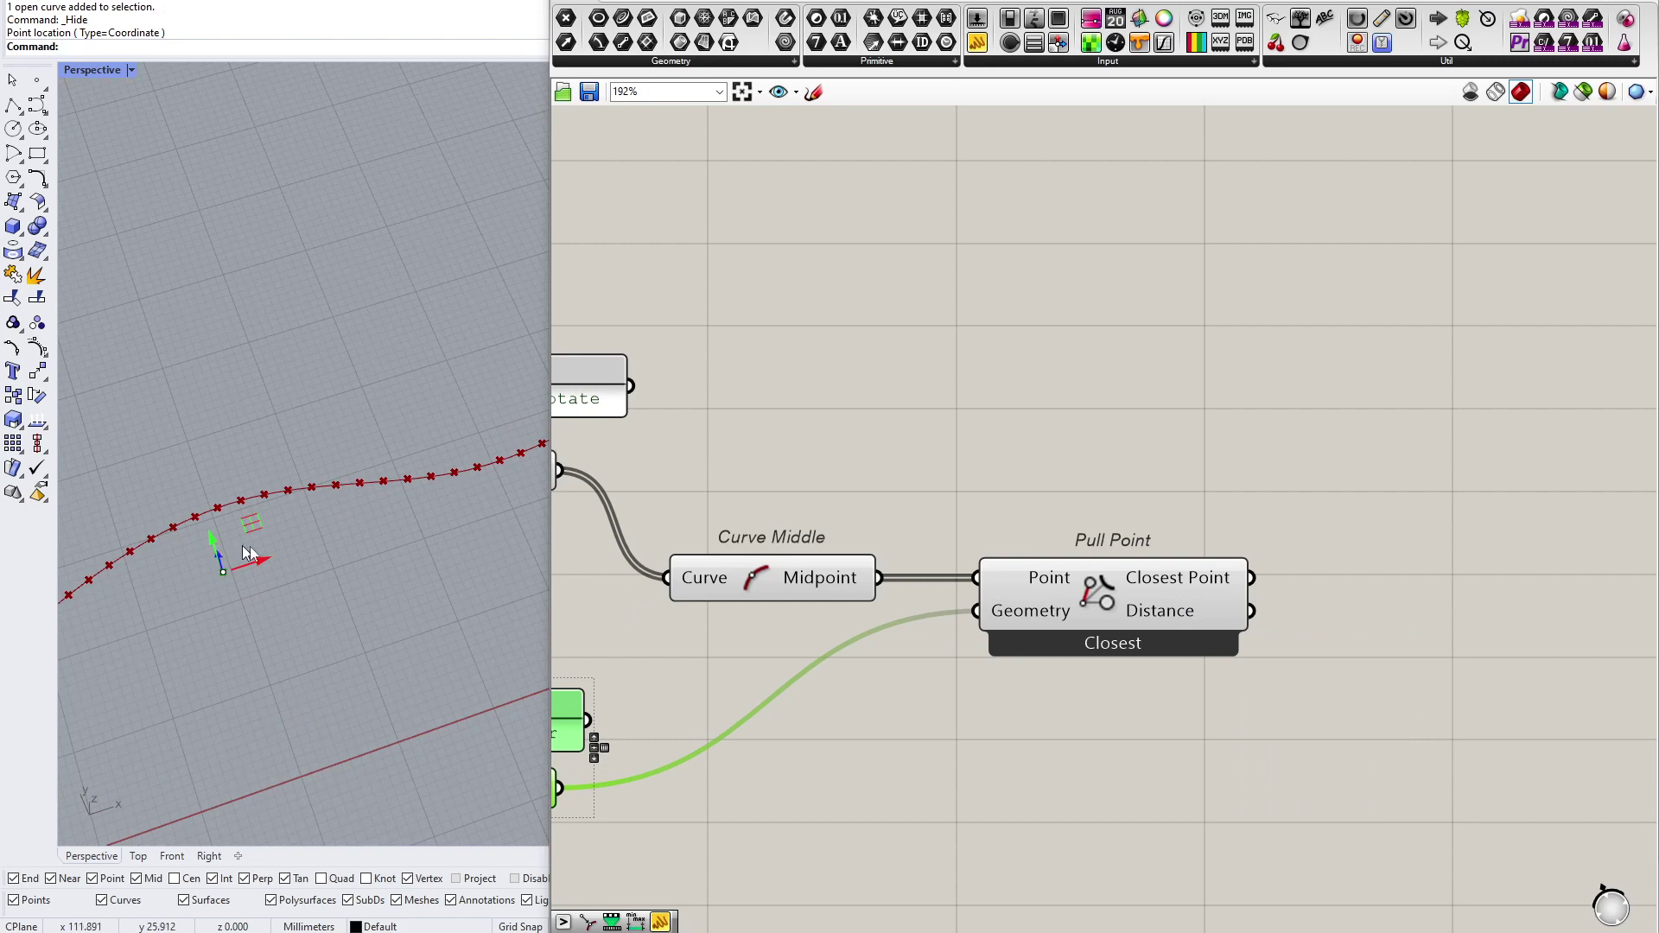
right_click_drag(249, 551, 342, 551)
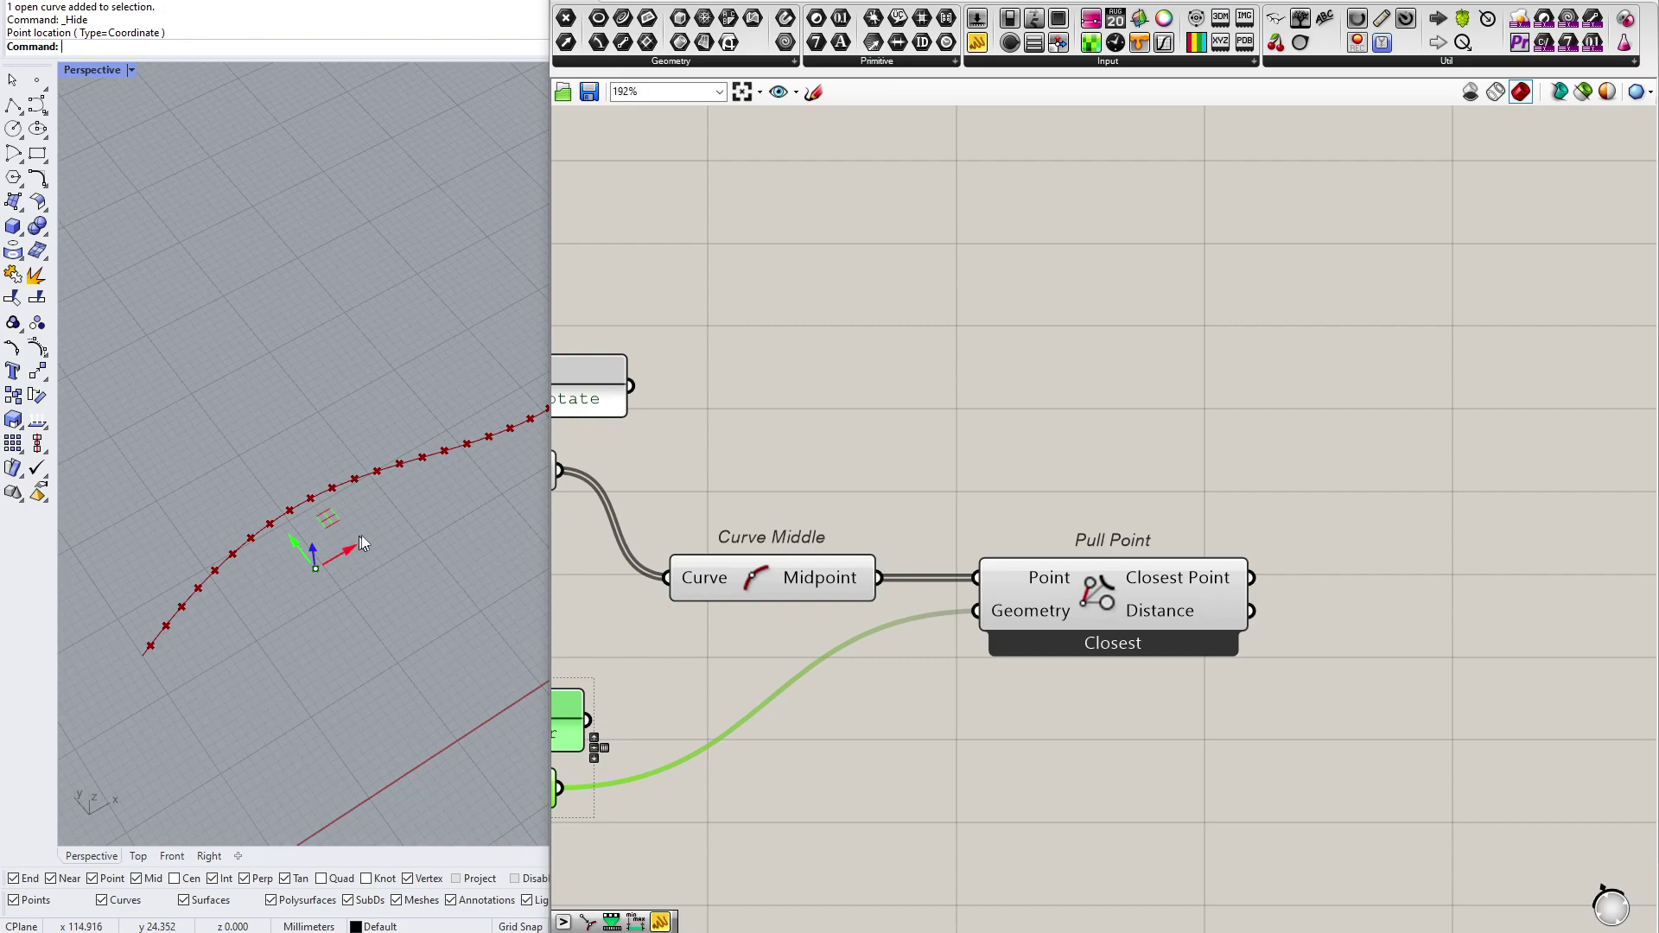
Step: Sketch four separate segments with midpoint marks, a perpendicular stroke through each and a crossed attractor point, and place the sketch below Pull Point
scroll(851, 384, "down", 2)
left_click(813, 92)
right_click_drag(934, 605, 805, 380)
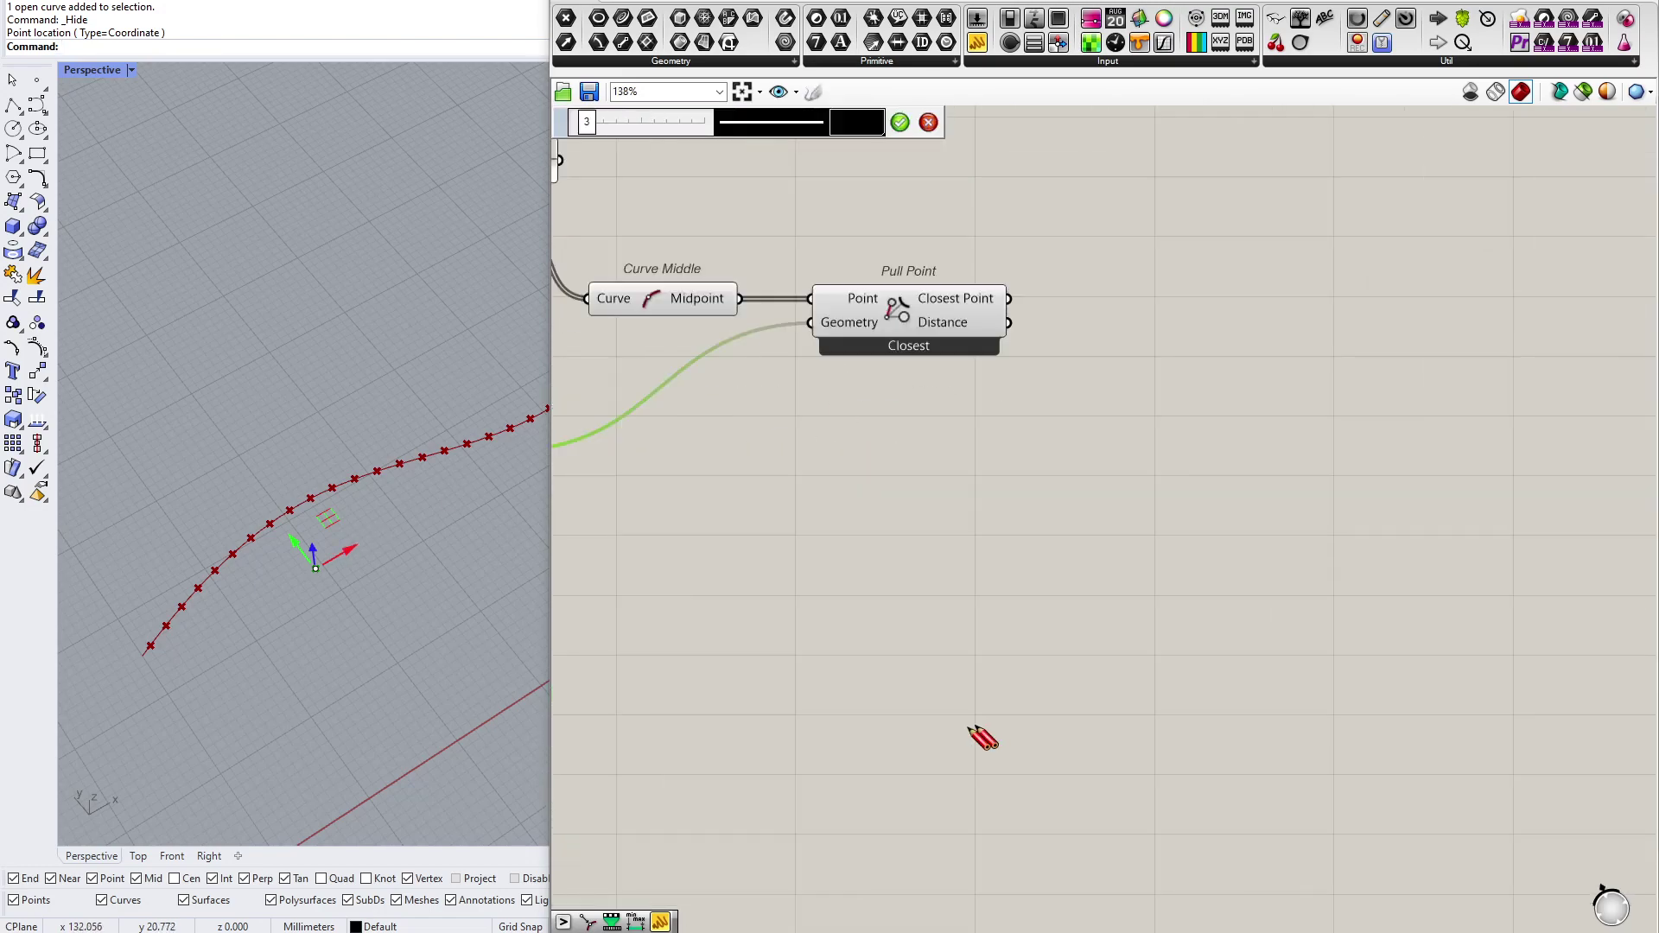
mouse_move(825, 639)
left_mouse_down()
mouse_move(960, 632)
mouse_move(1066, 686)
mouse_move(1218, 696)
left_mouse_up()
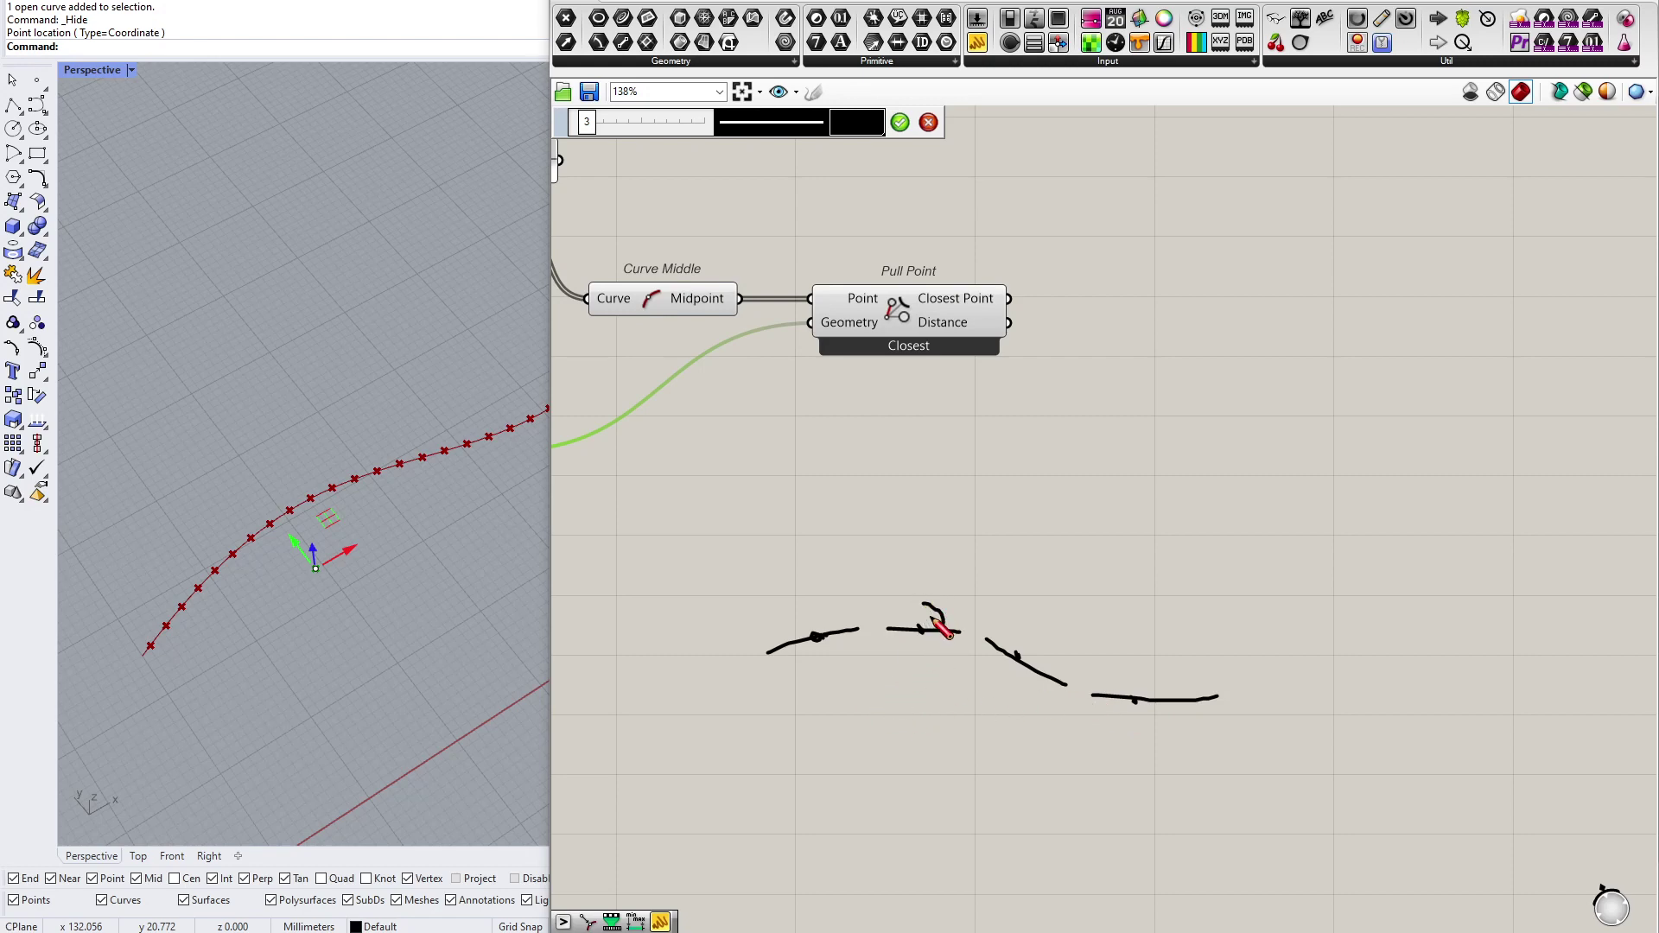
left_click_drag(919, 633, 918, 581)
left_click_drag(920, 653, 921, 674)
mouse_move(946, 729)
left_mouse_down()
mouse_move(913, 704)
mouse_move(907, 735)
left_mouse_up()
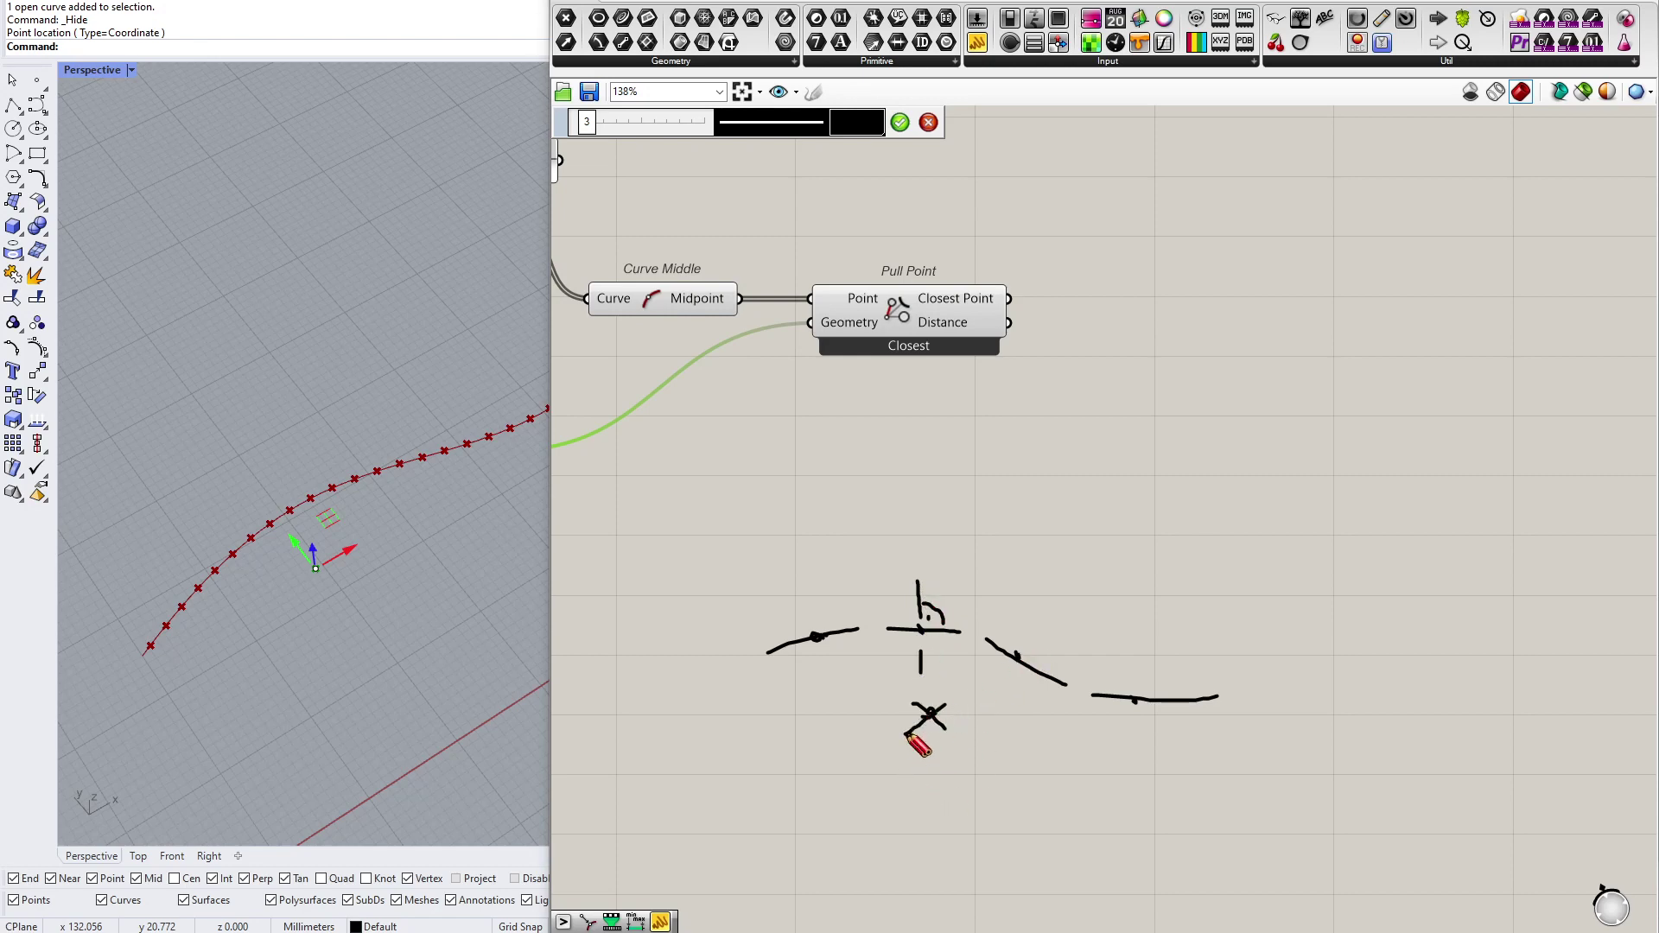
left_click_drag(1001, 675, 1053, 618)
left_click_drag(830, 668, 798, 590)
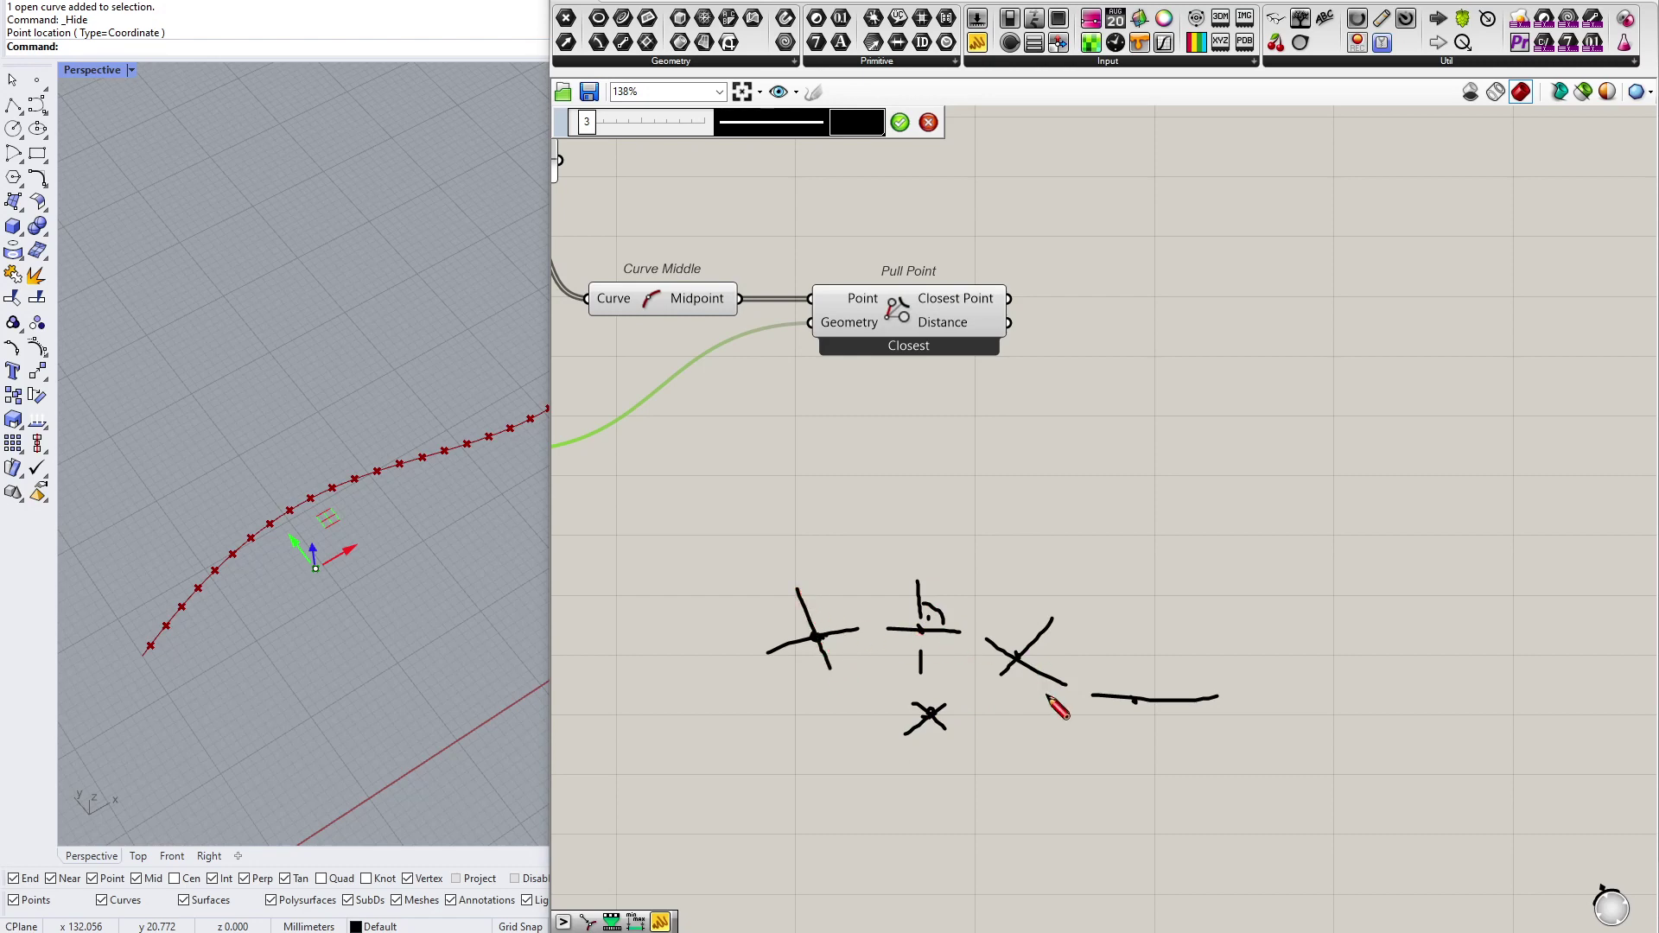
left_click_drag(1135, 733, 1136, 652)
left_click(900, 122)
left_click_drag(960, 632, 943, 771)
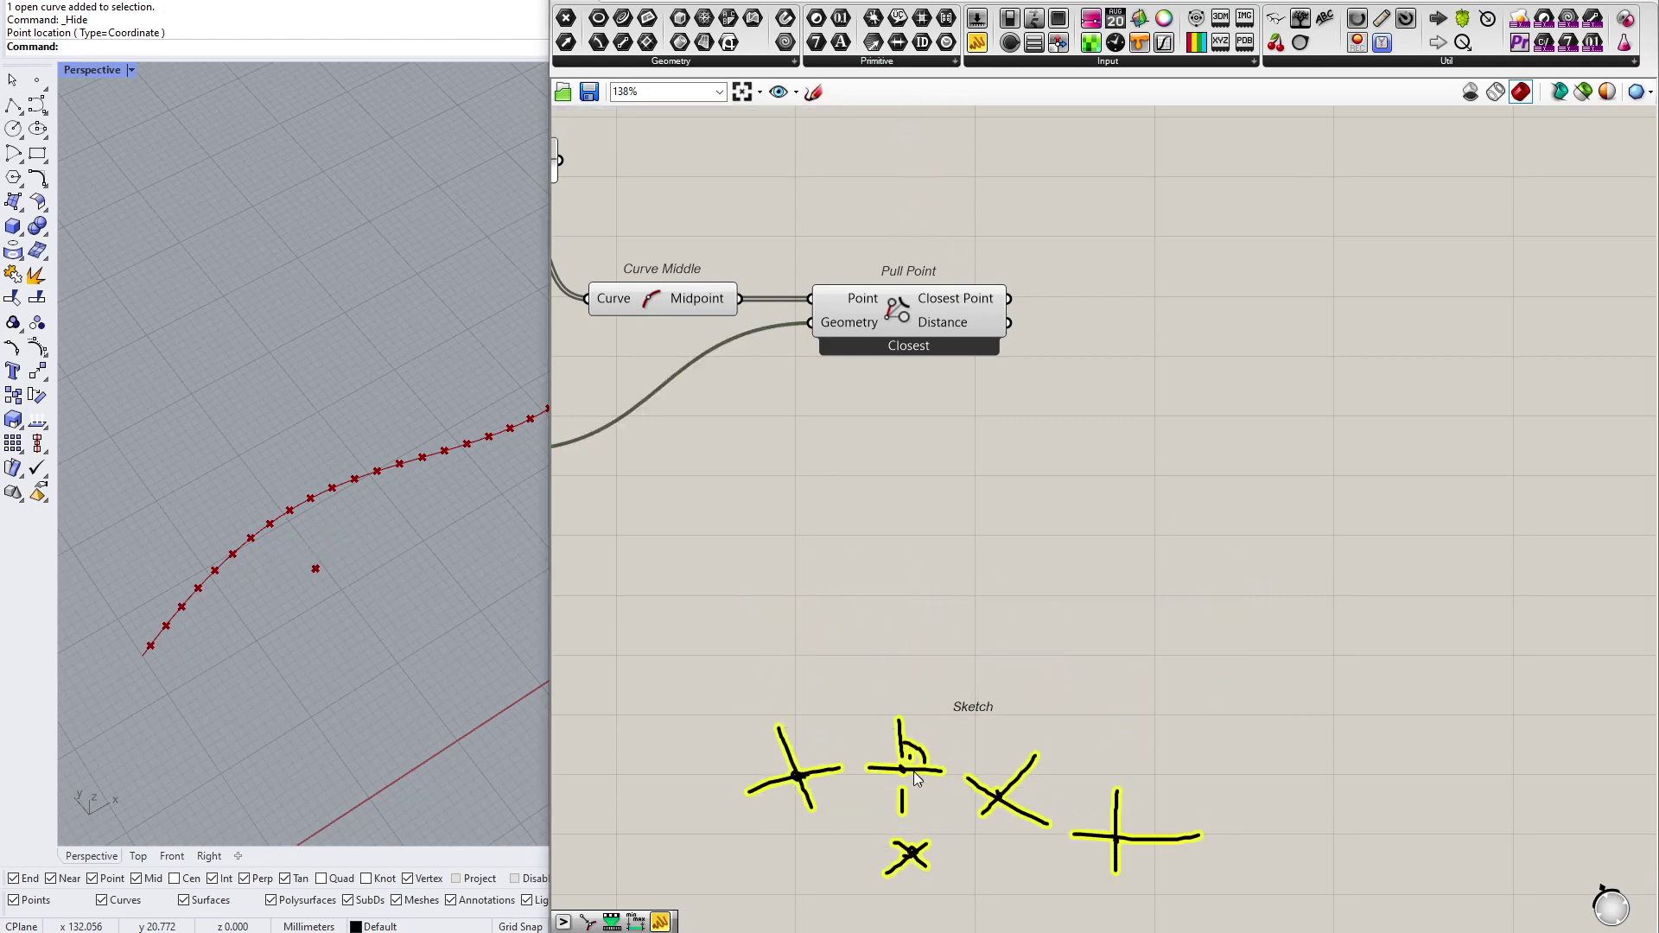
left_click(1170, 439)
Step: Add a Remap Numbers component after Pull Point and connect the Distance output to its Value input
right_click_drag(1170, 439, 1041, 626)
scroll(1040, 589, "up", 3)
double_click(1040, 590)
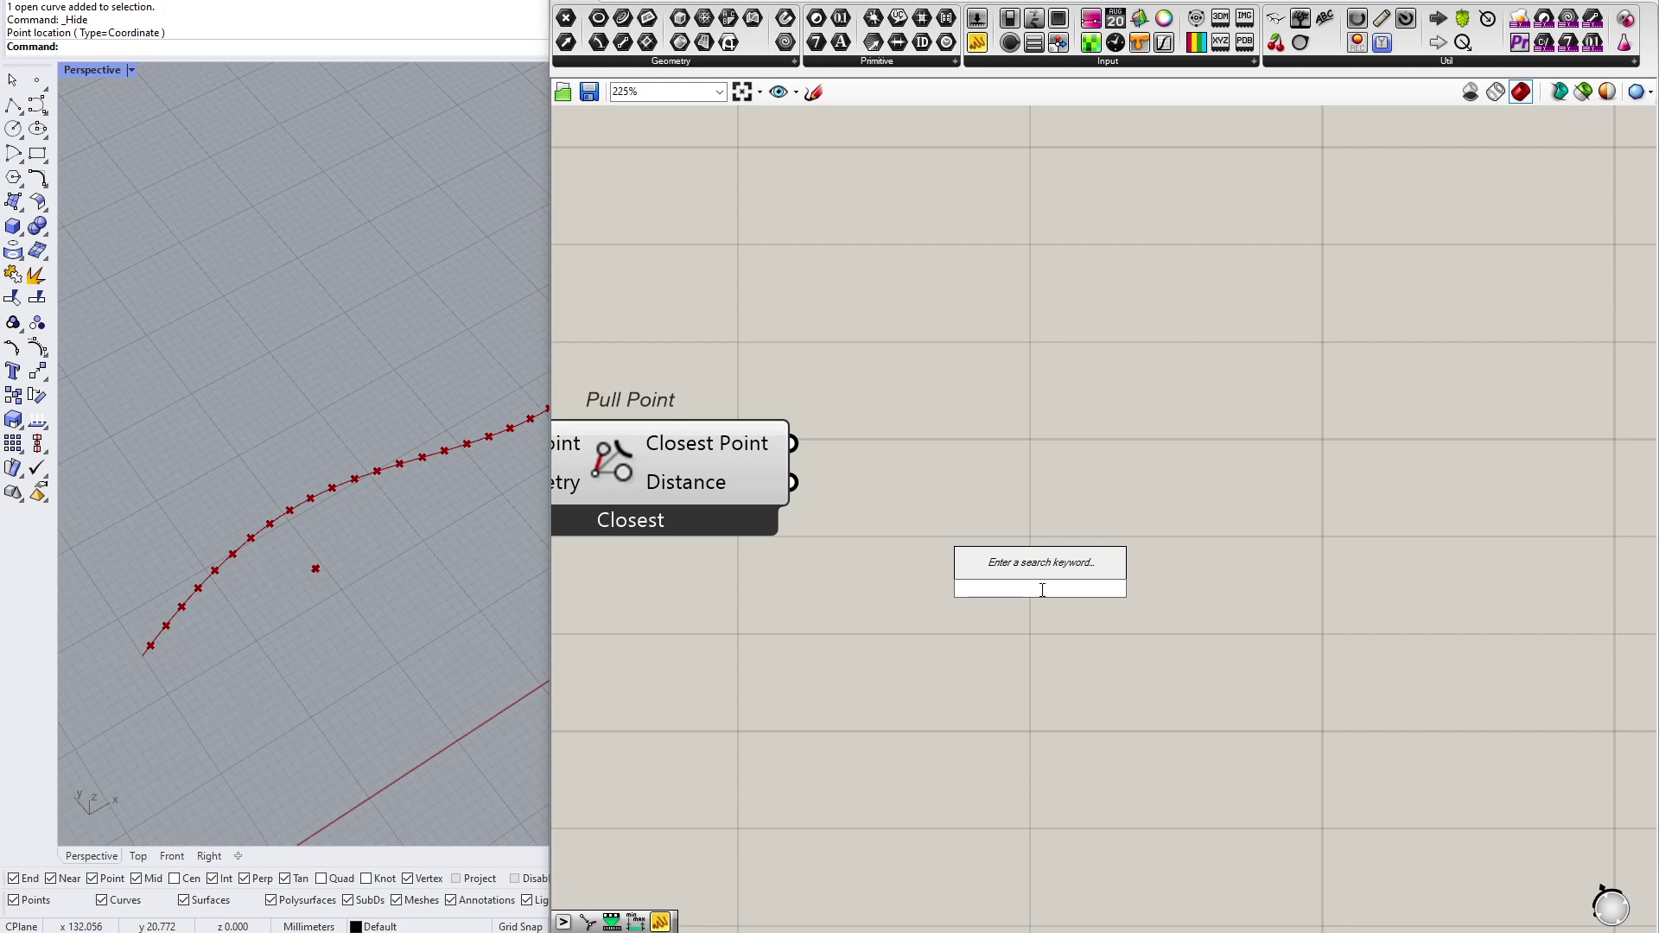
type("remap")
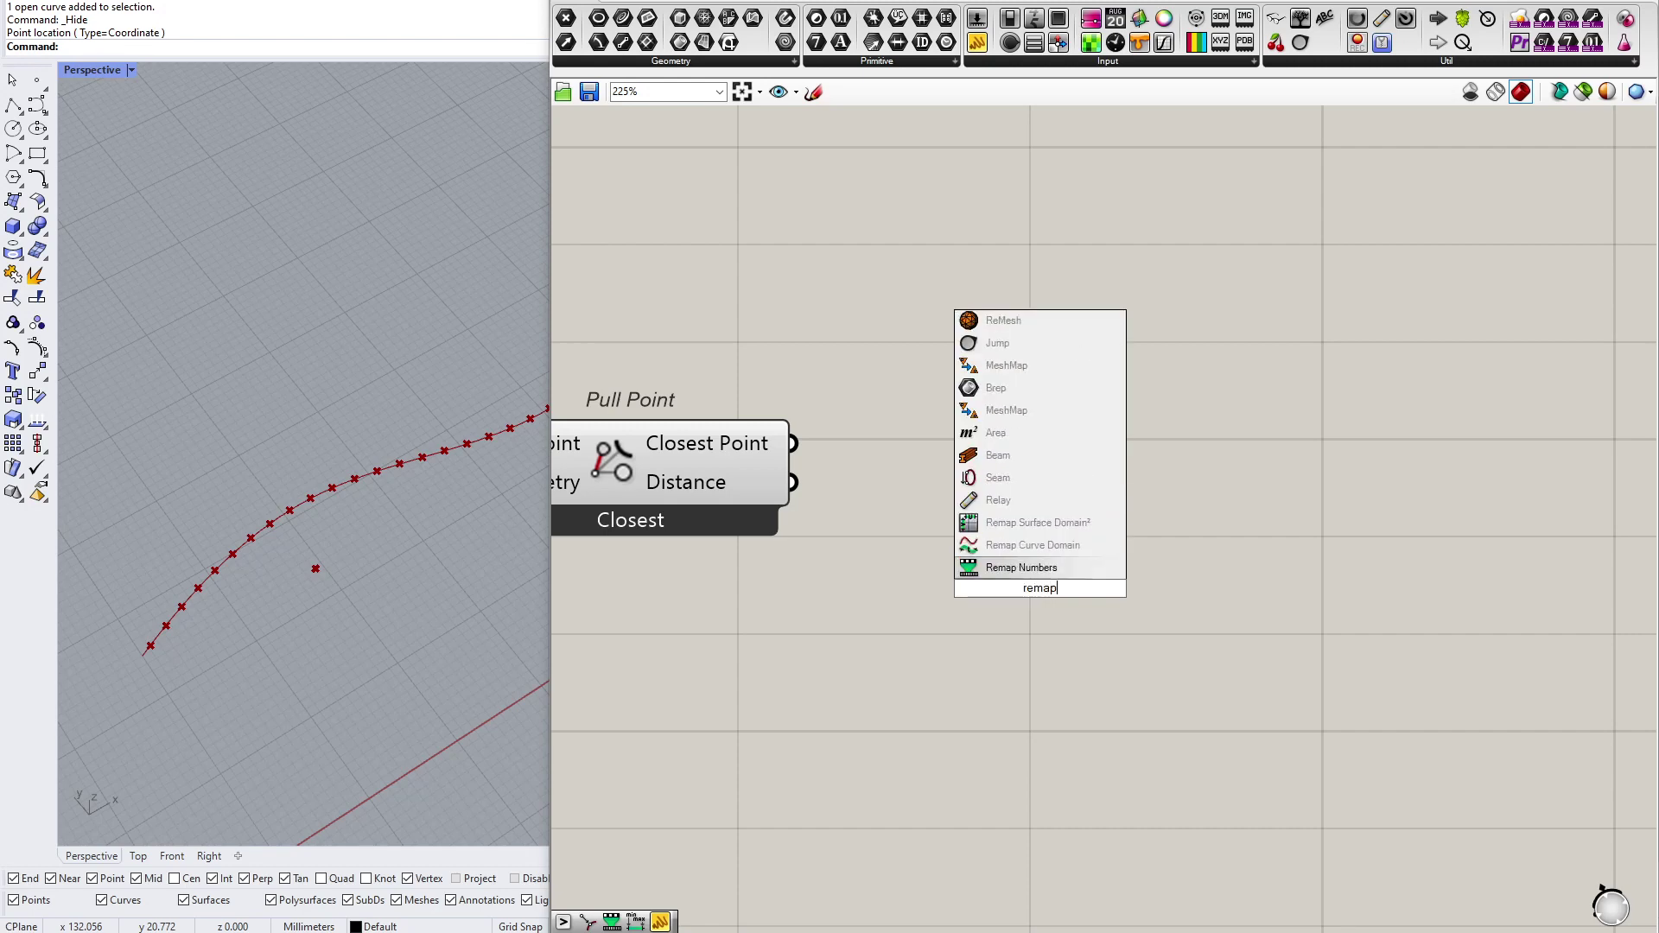
key("Return")
left_click_drag(1047, 577, 1284, 503)
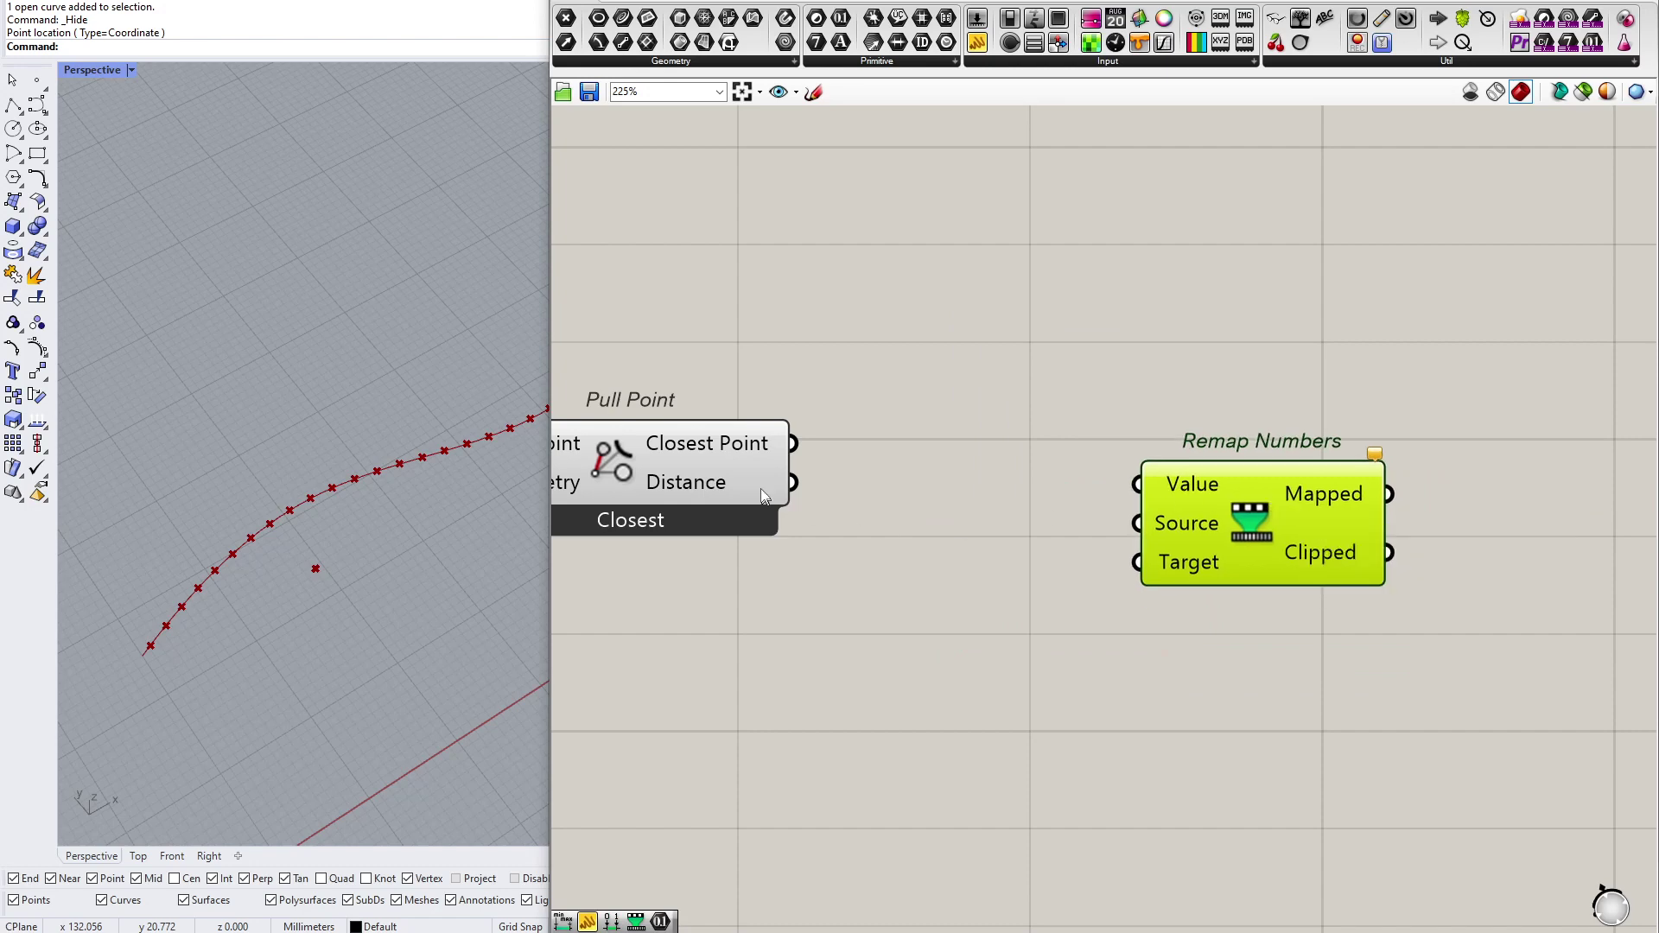
left_click_drag(793, 482, 1139, 484)
left_click_drag(1260, 503, 1388, 529)
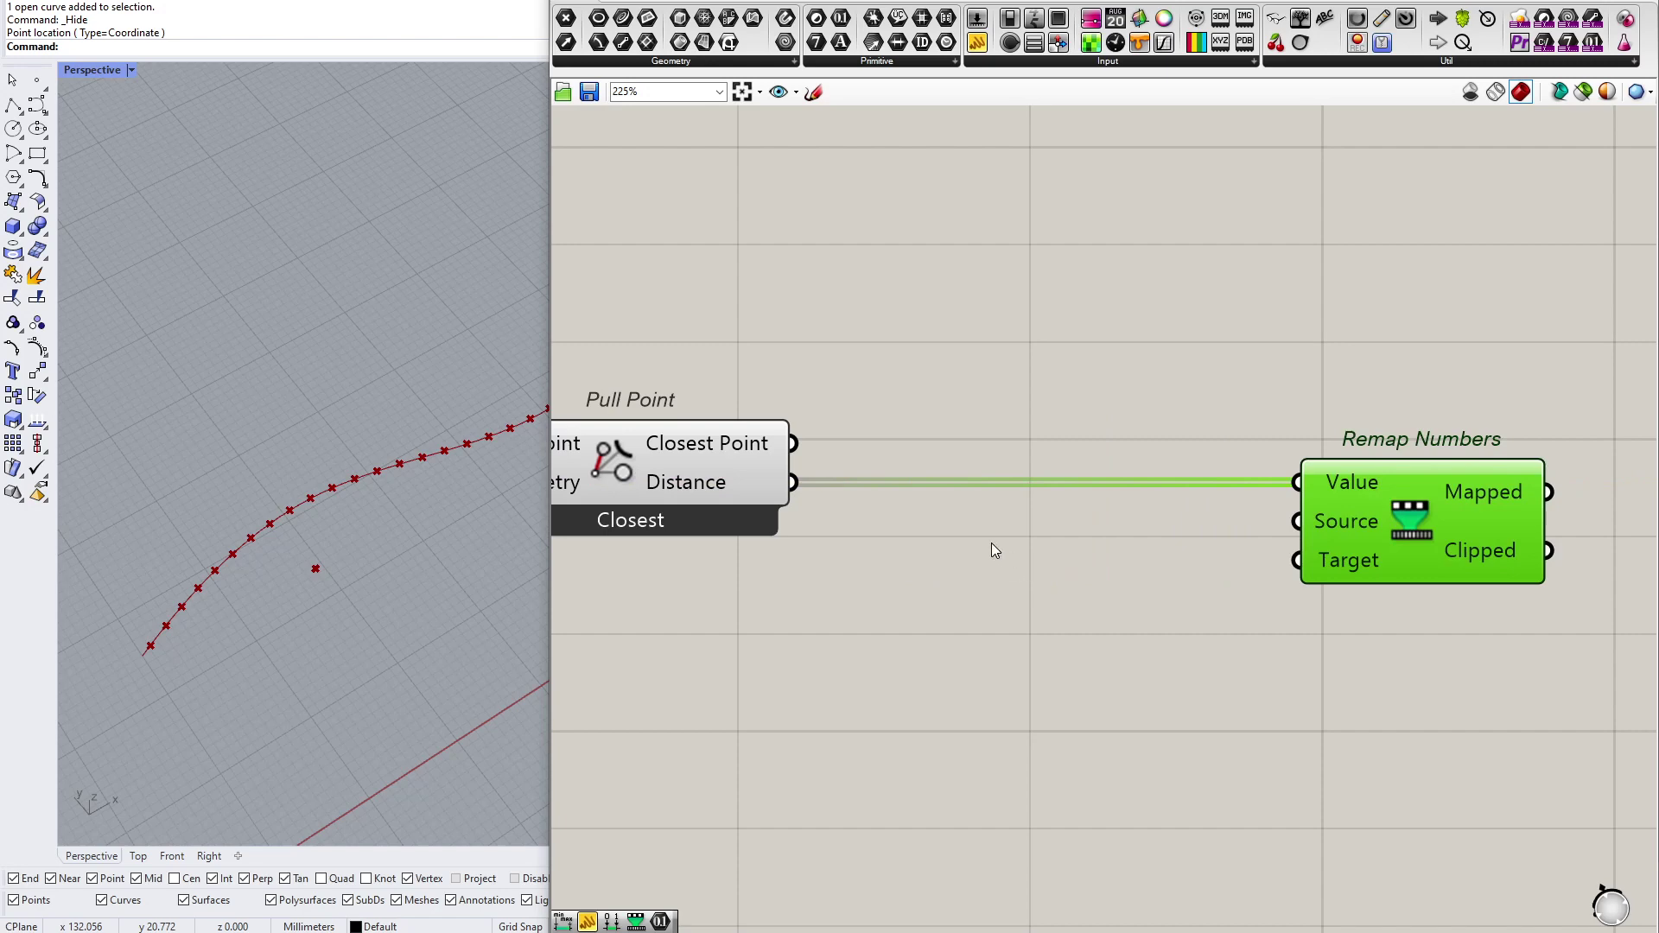
mouse_move(1357, 531)
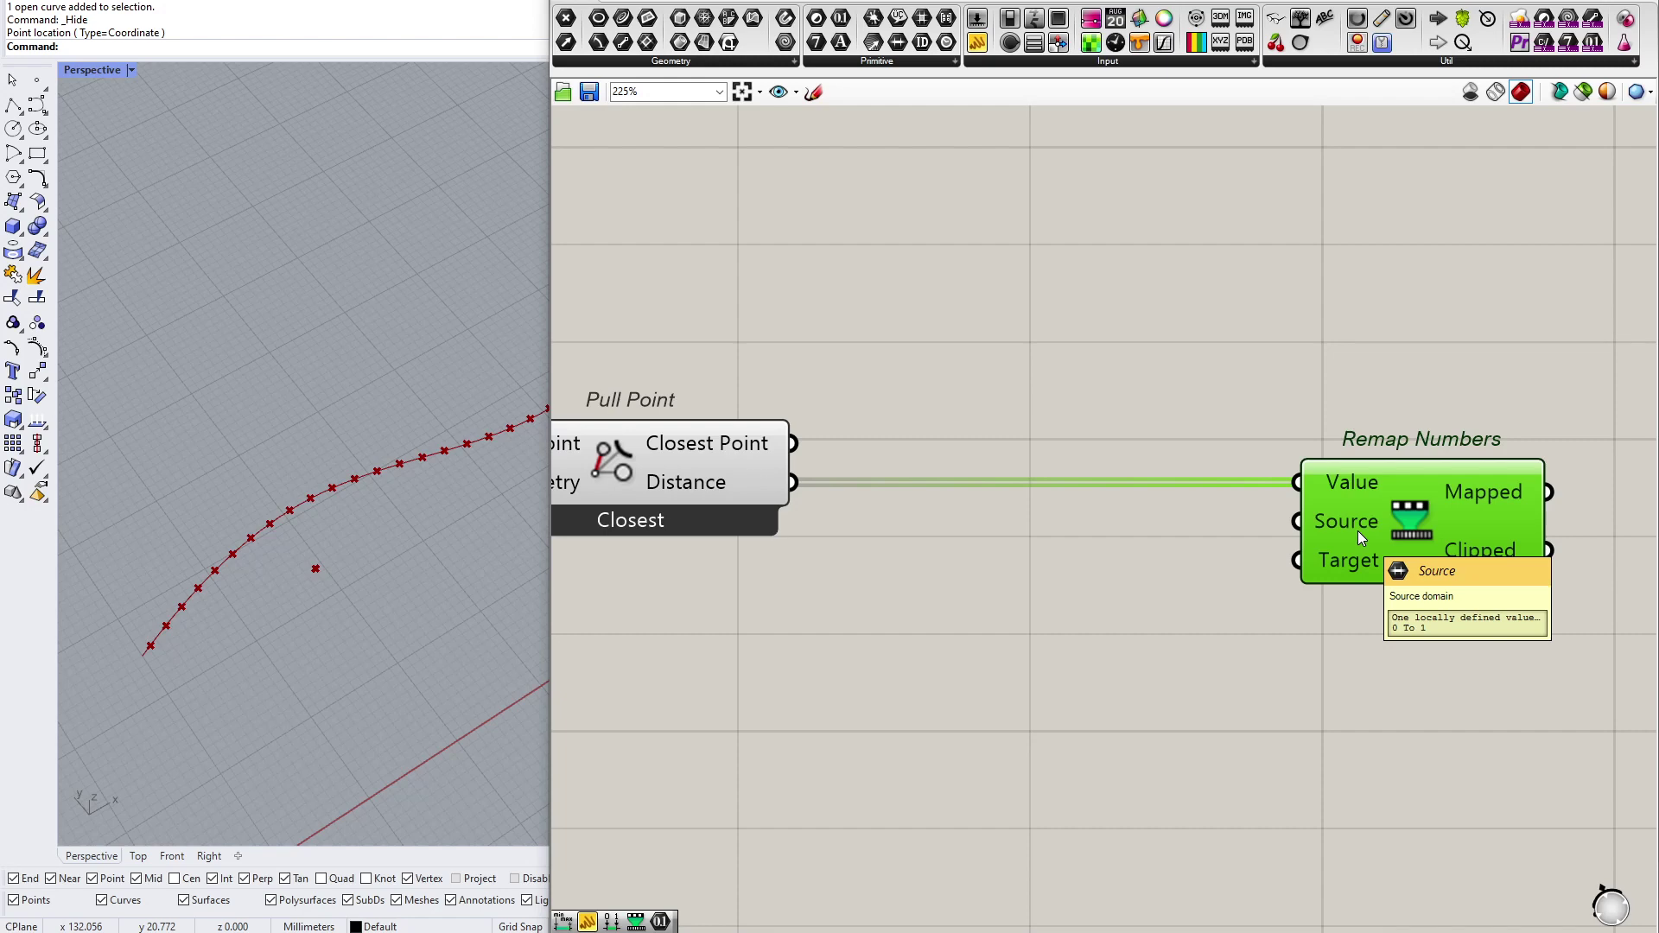
double_click(1024, 581)
type("B")
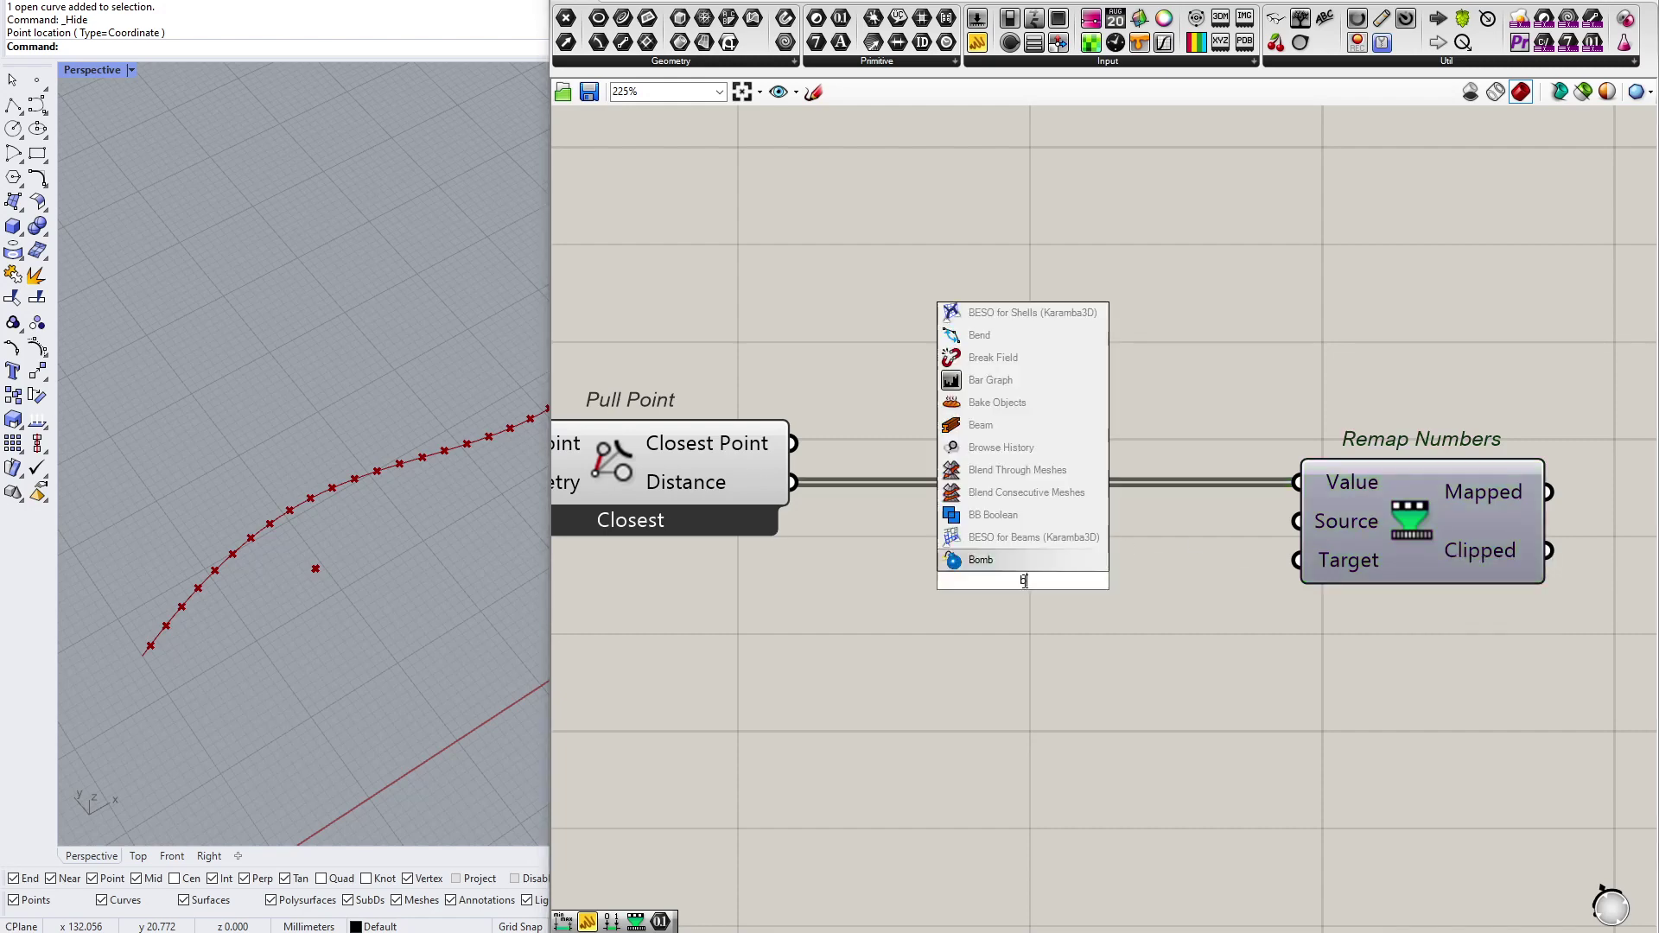
type("ound")
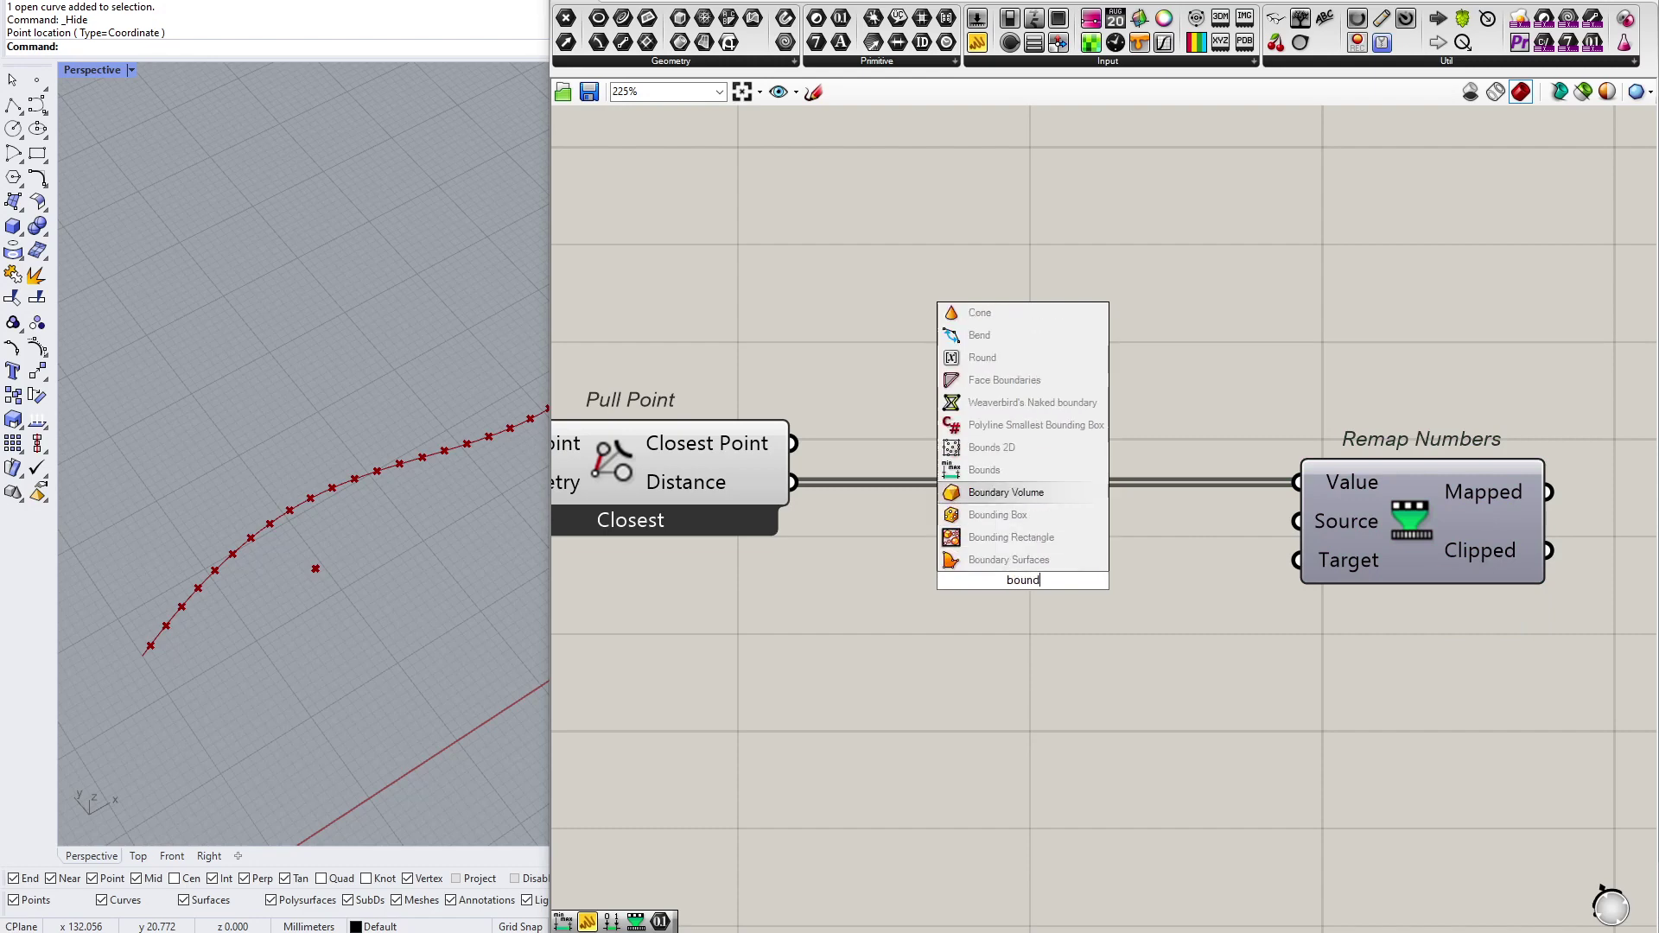
key("Up")
key("Return")
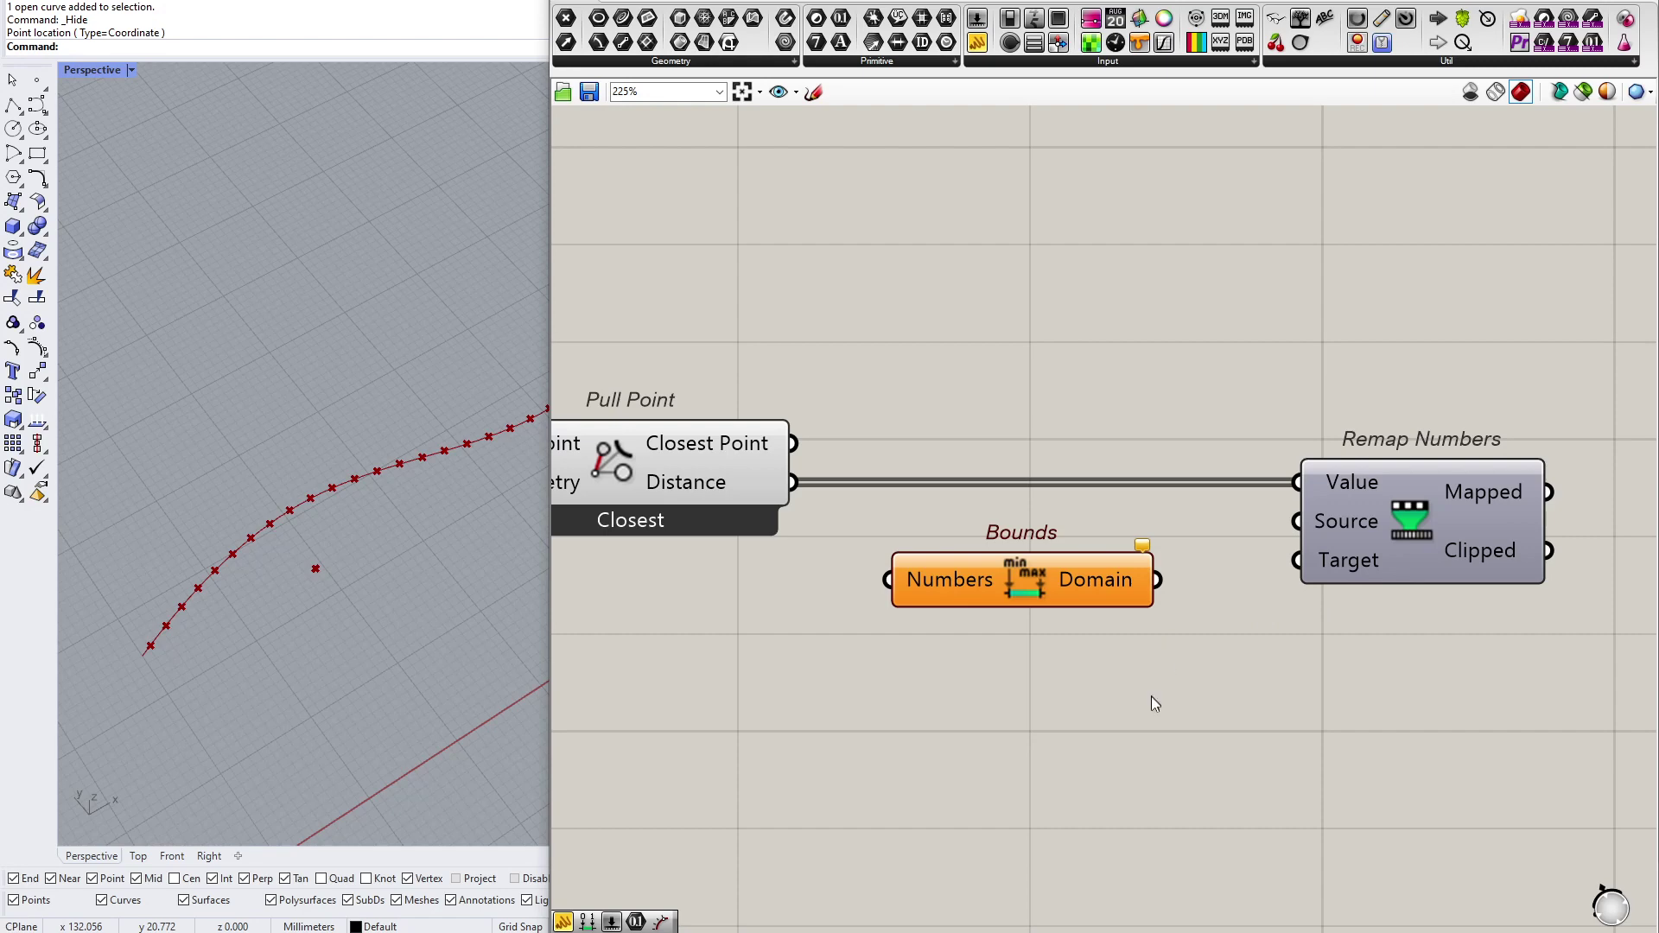
left_click_drag(1071, 697, 968, 557)
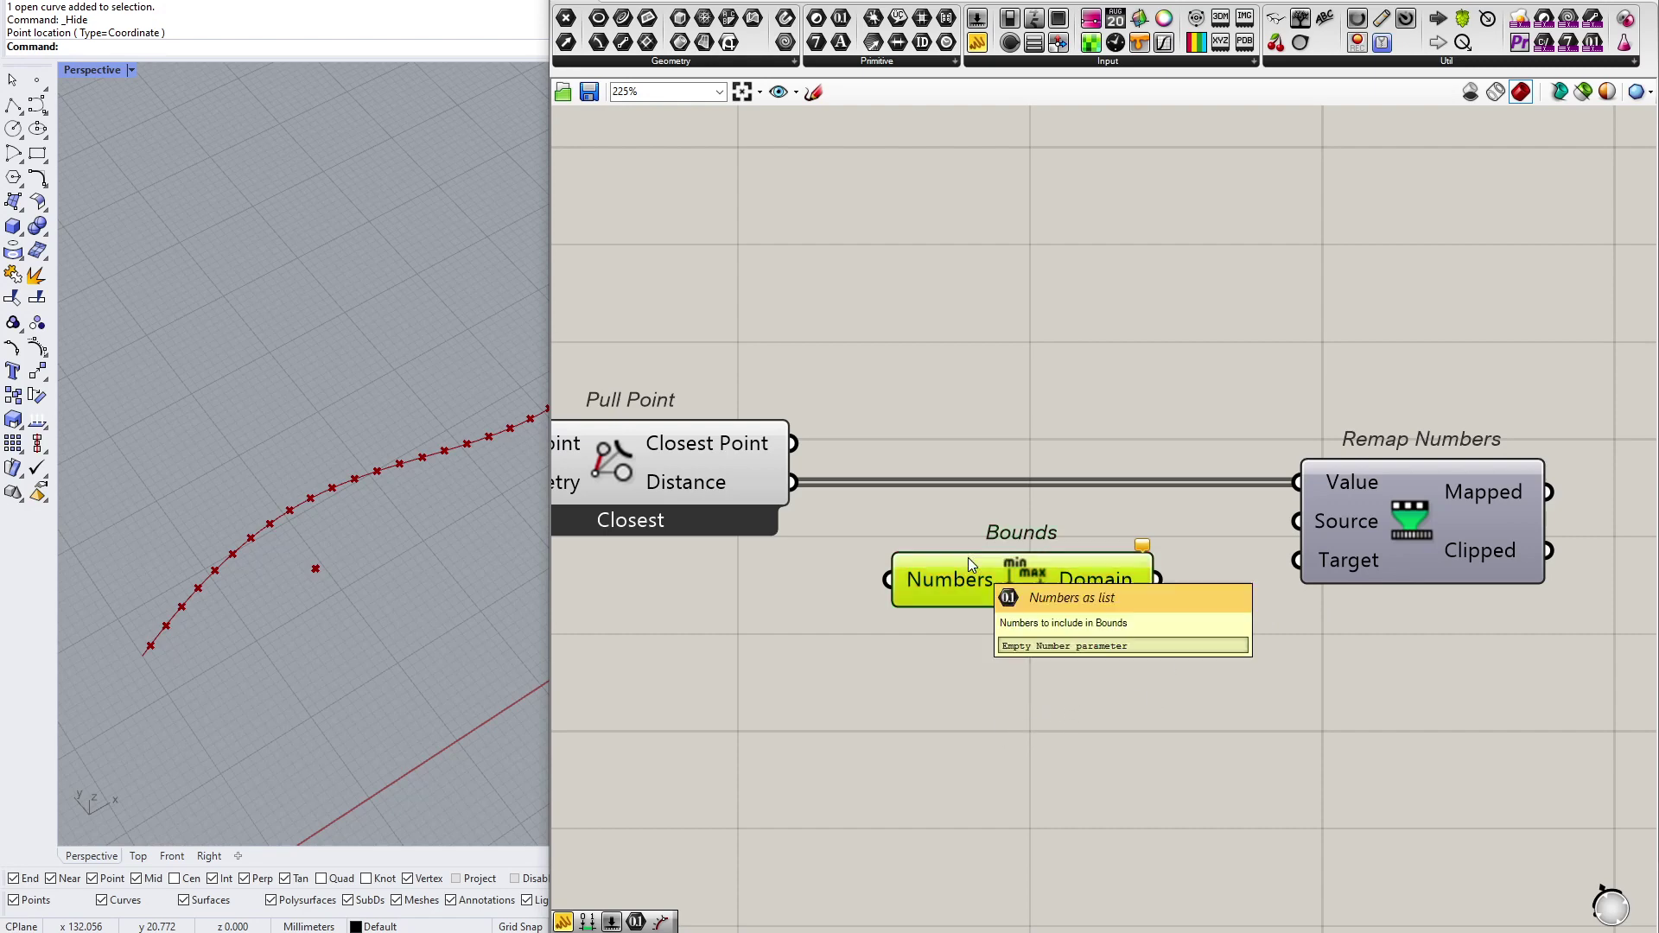
key("Delete")
Step: Move Remap Numbers farther away, add a Construct Domain component before it and connect its Domain output to the Source input
left_click_drag(1376, 536, 1537, 536)
double_click(1122, 612)
type("construct")
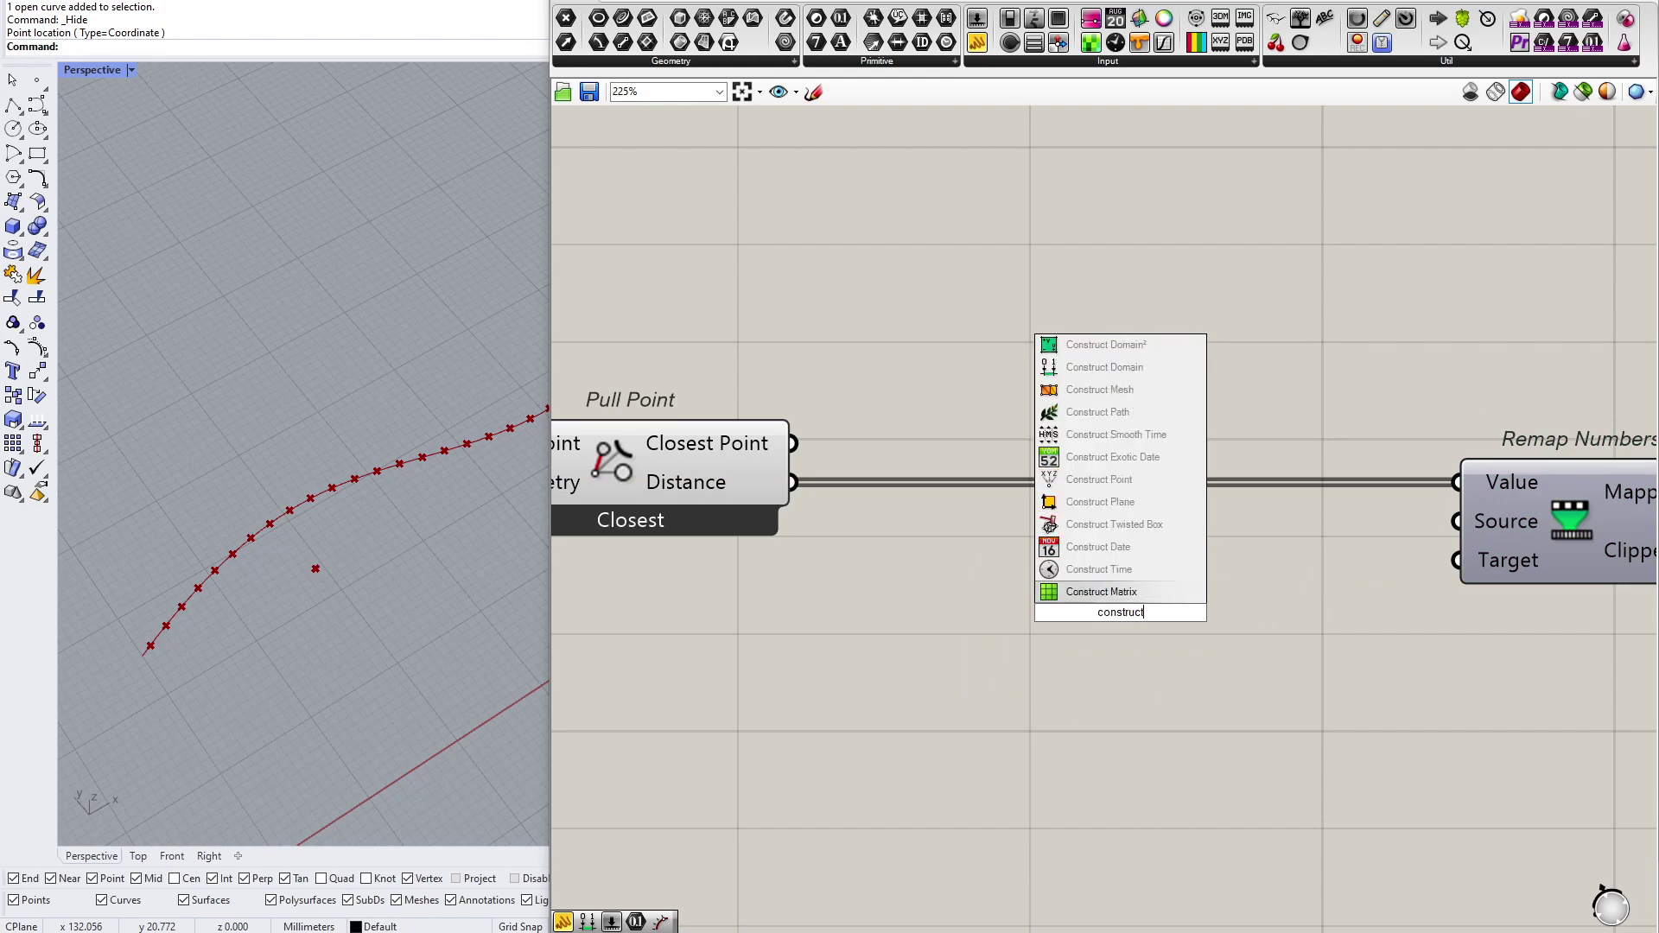
left_click(1104, 367)
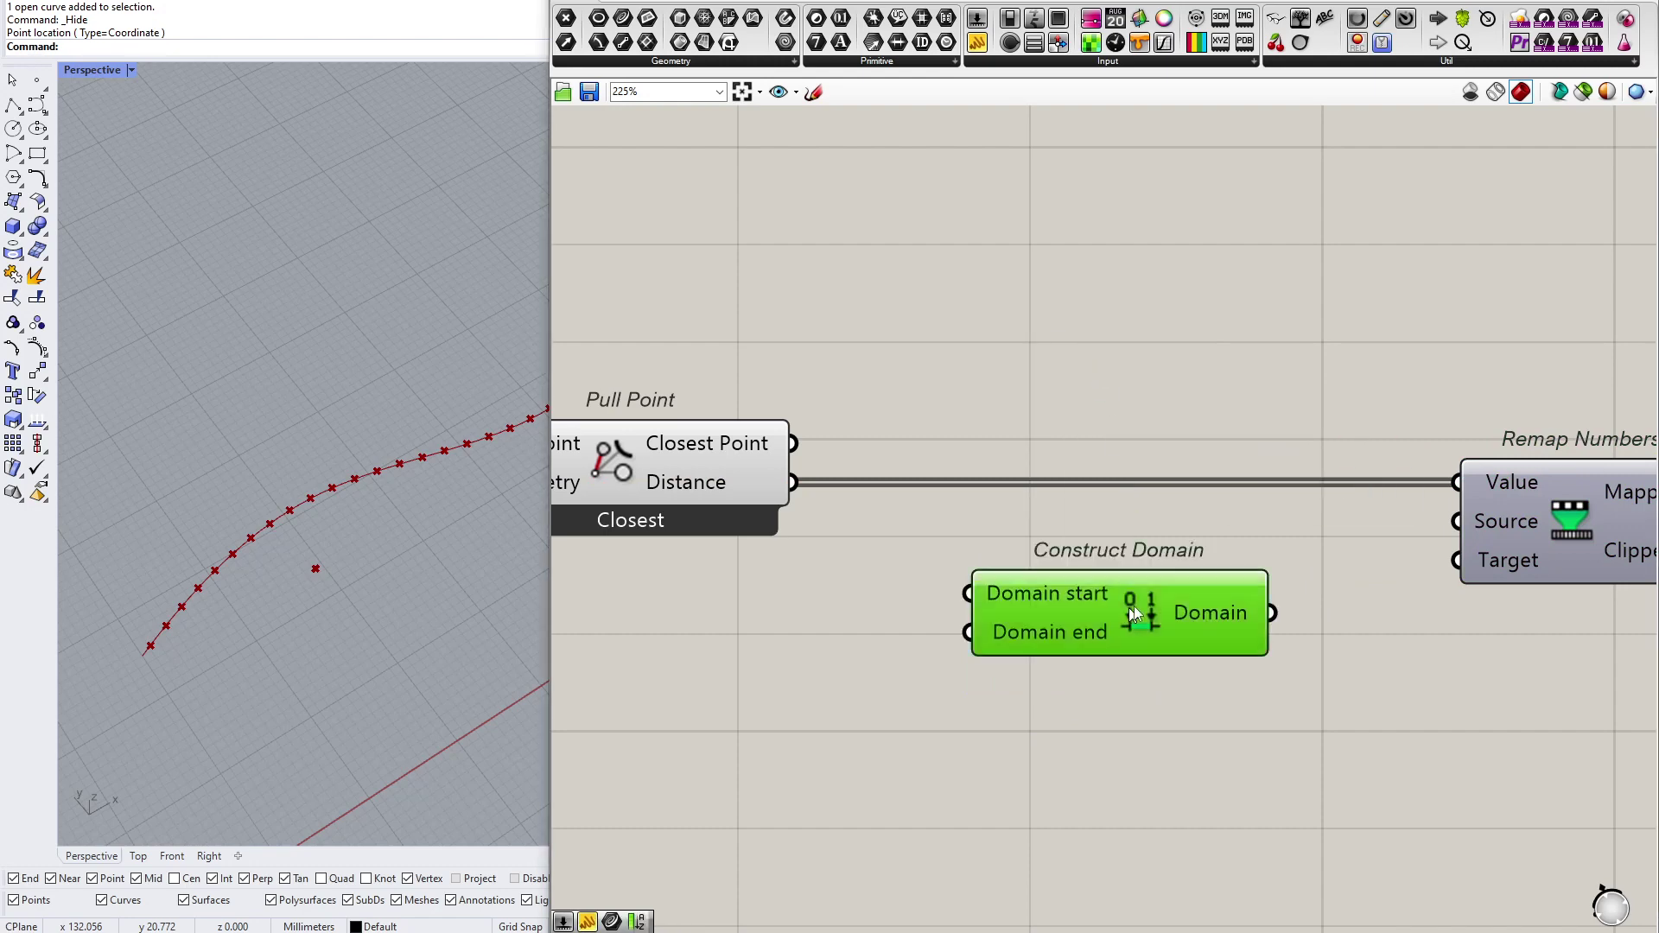
left_click_drag(1311, 589, 1453, 523)
left_click_drag(1193, 578, 1243, 584)
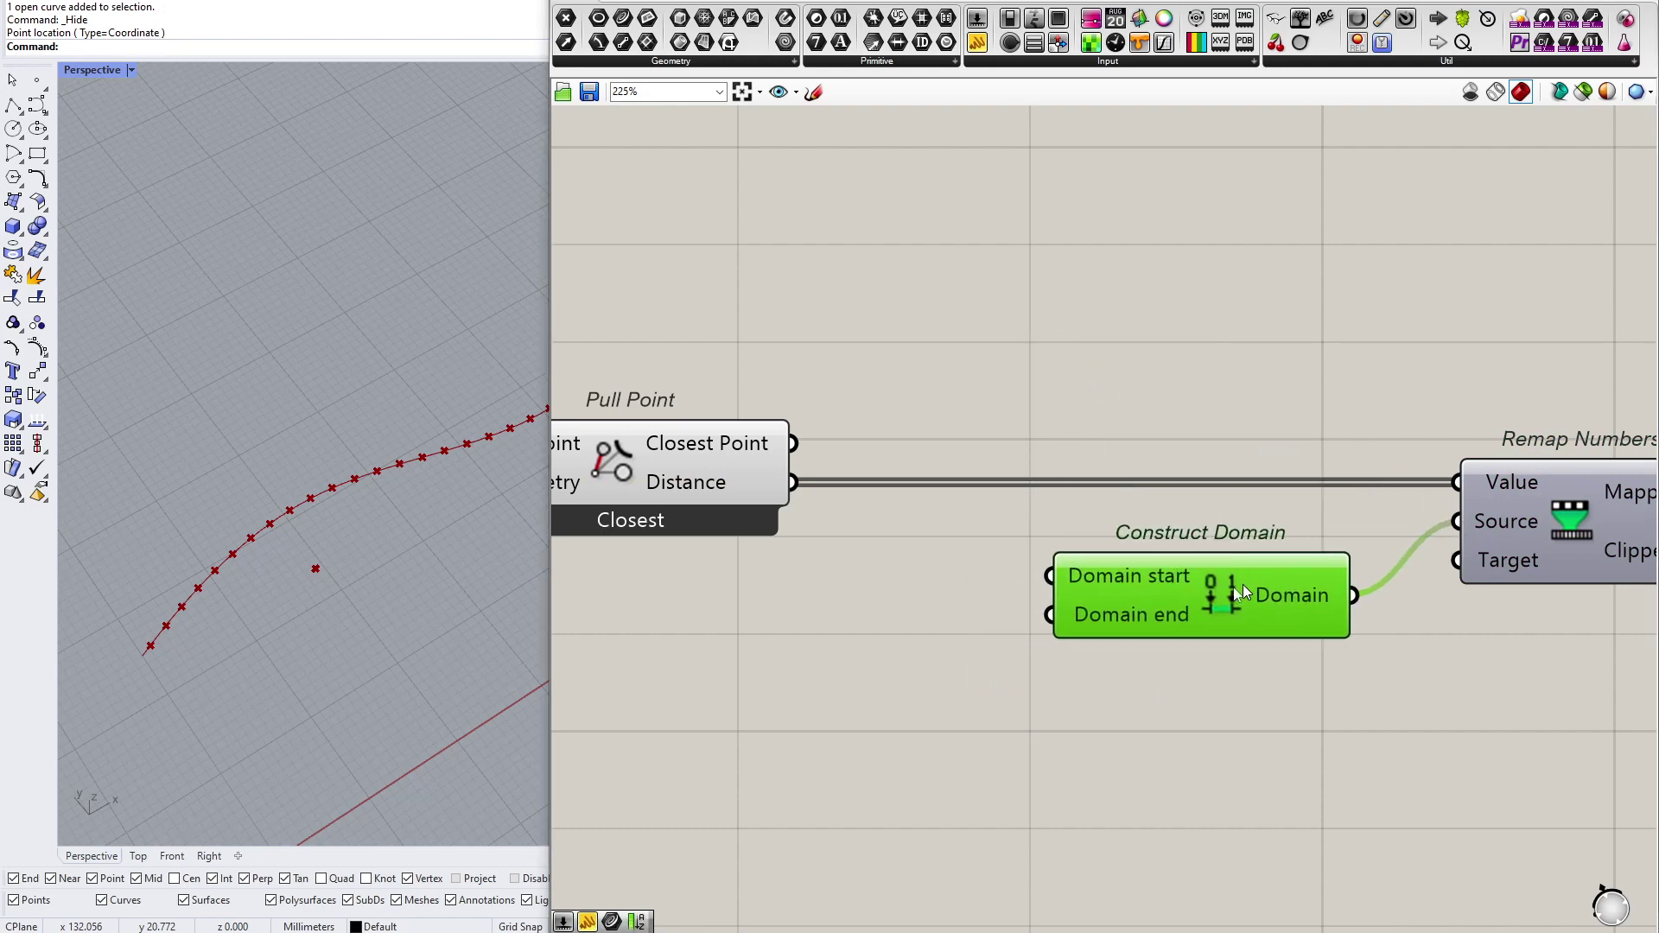
Step: Add a panel with the value 0 and connect it to Construct Domain's Domain start input
double_click(892, 578)
type("0")
key("Return")
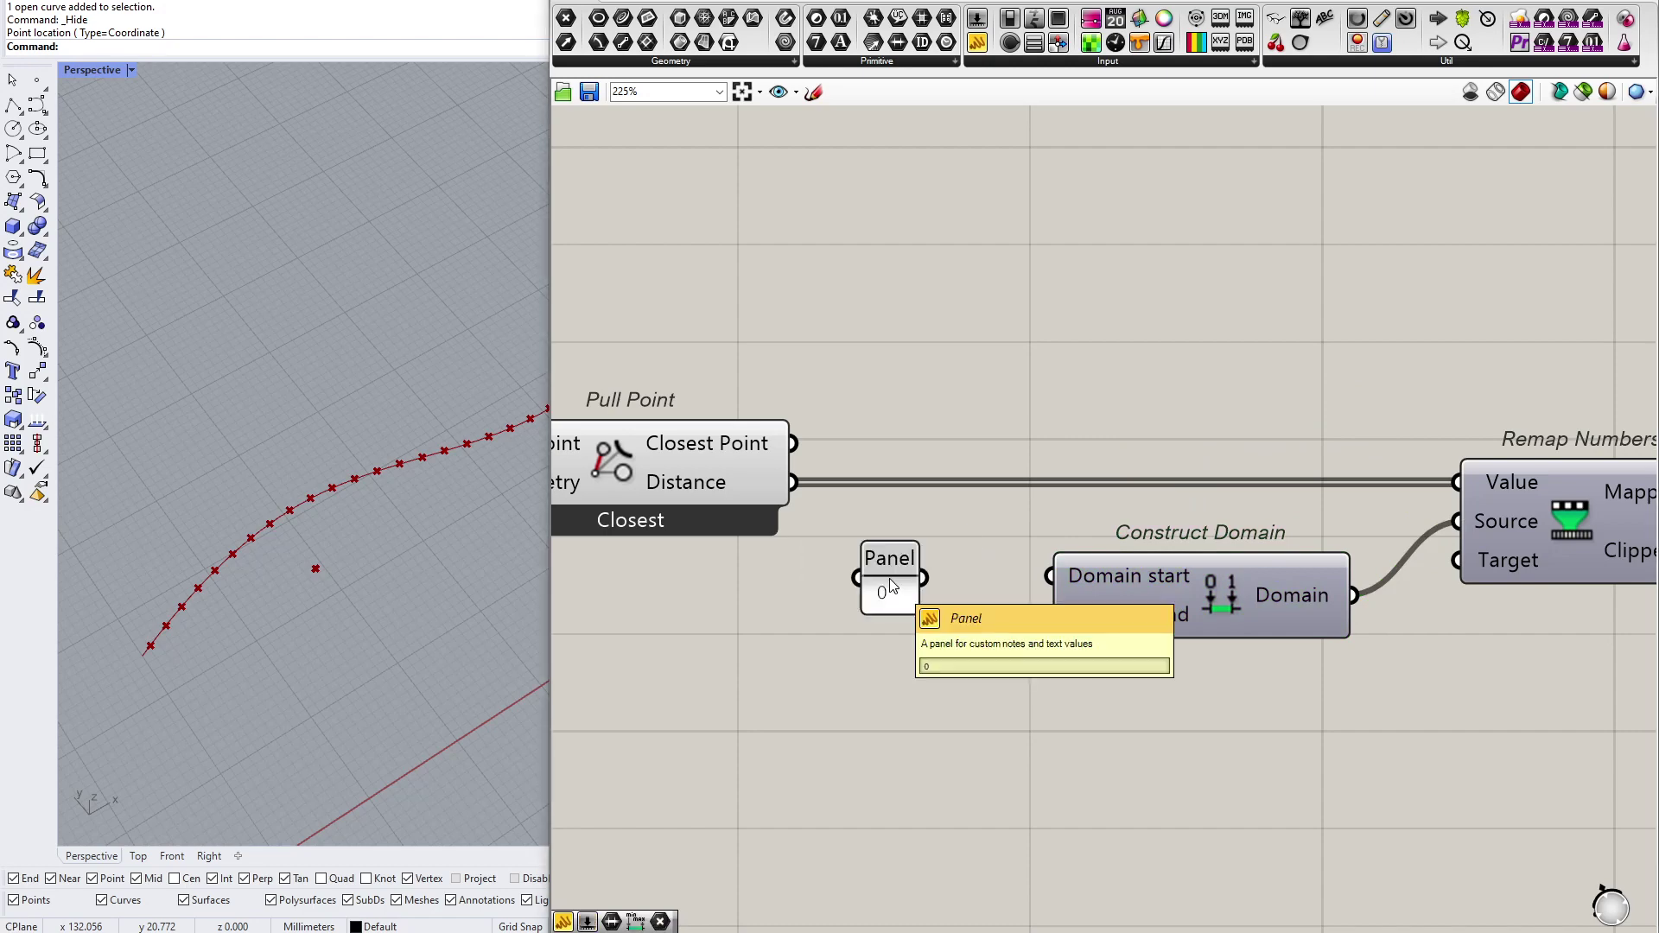
mouse_move(924, 578)
left_mouse_down()
mouse_move(1001, 598)
mouse_move(902, 591)
left_mouse_up()
Step: Add a panel with the value 50, connect it to Construct Domain's Domain end input and align it under the 0 panel
double_click(883, 672)
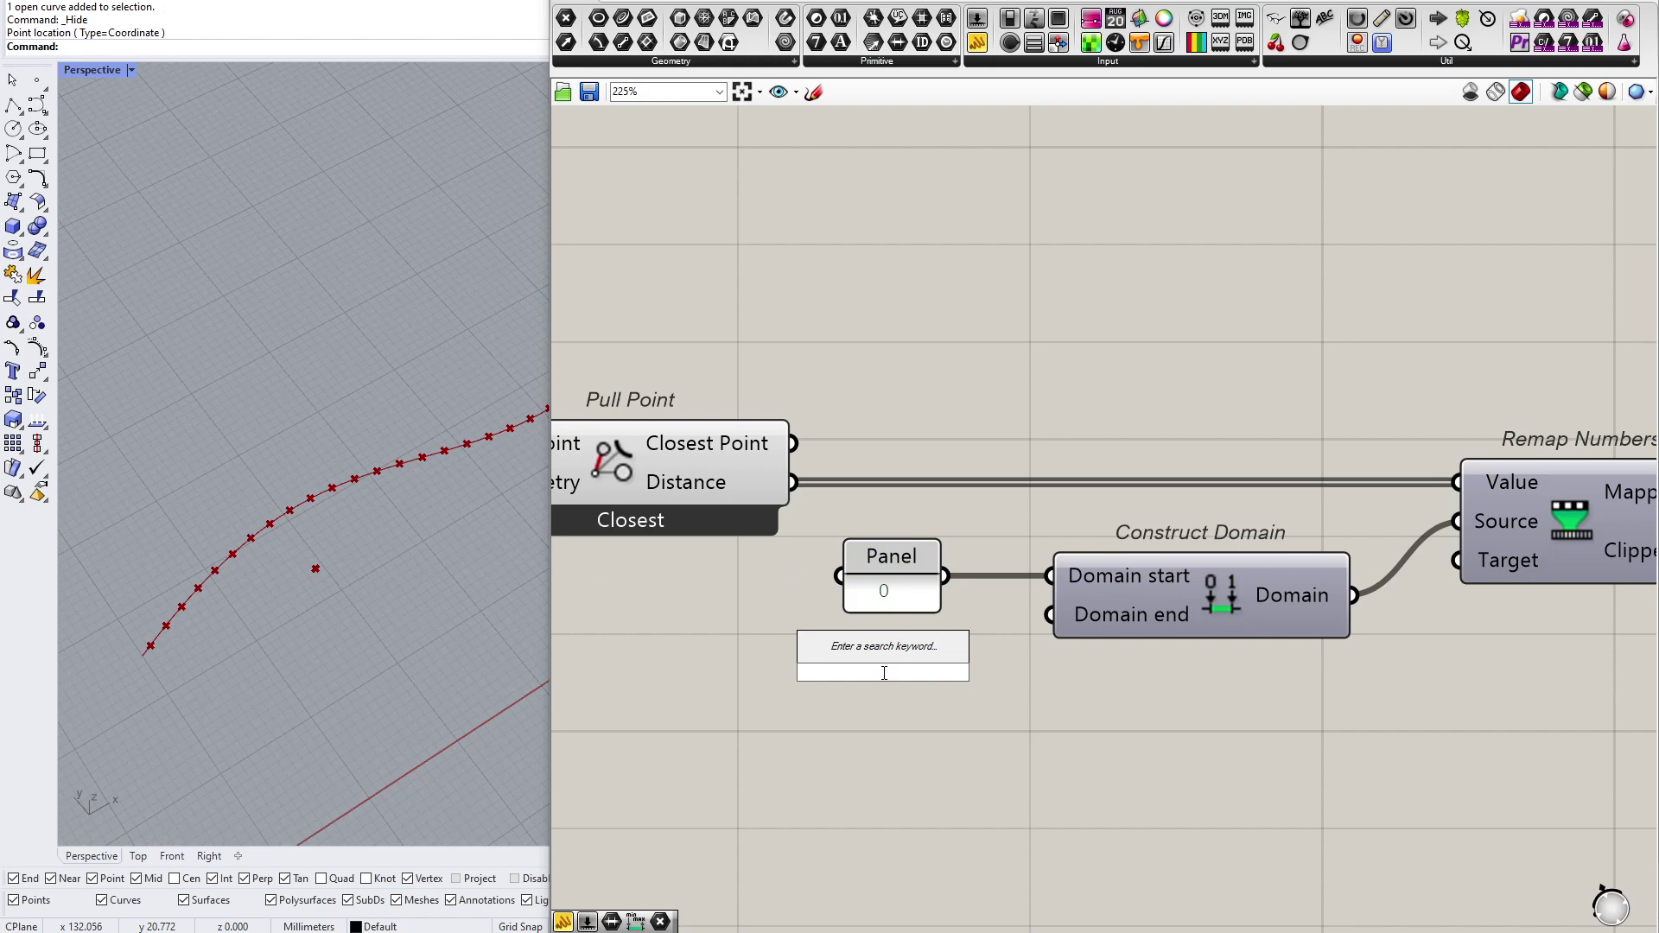
type("//50")
key("Return")
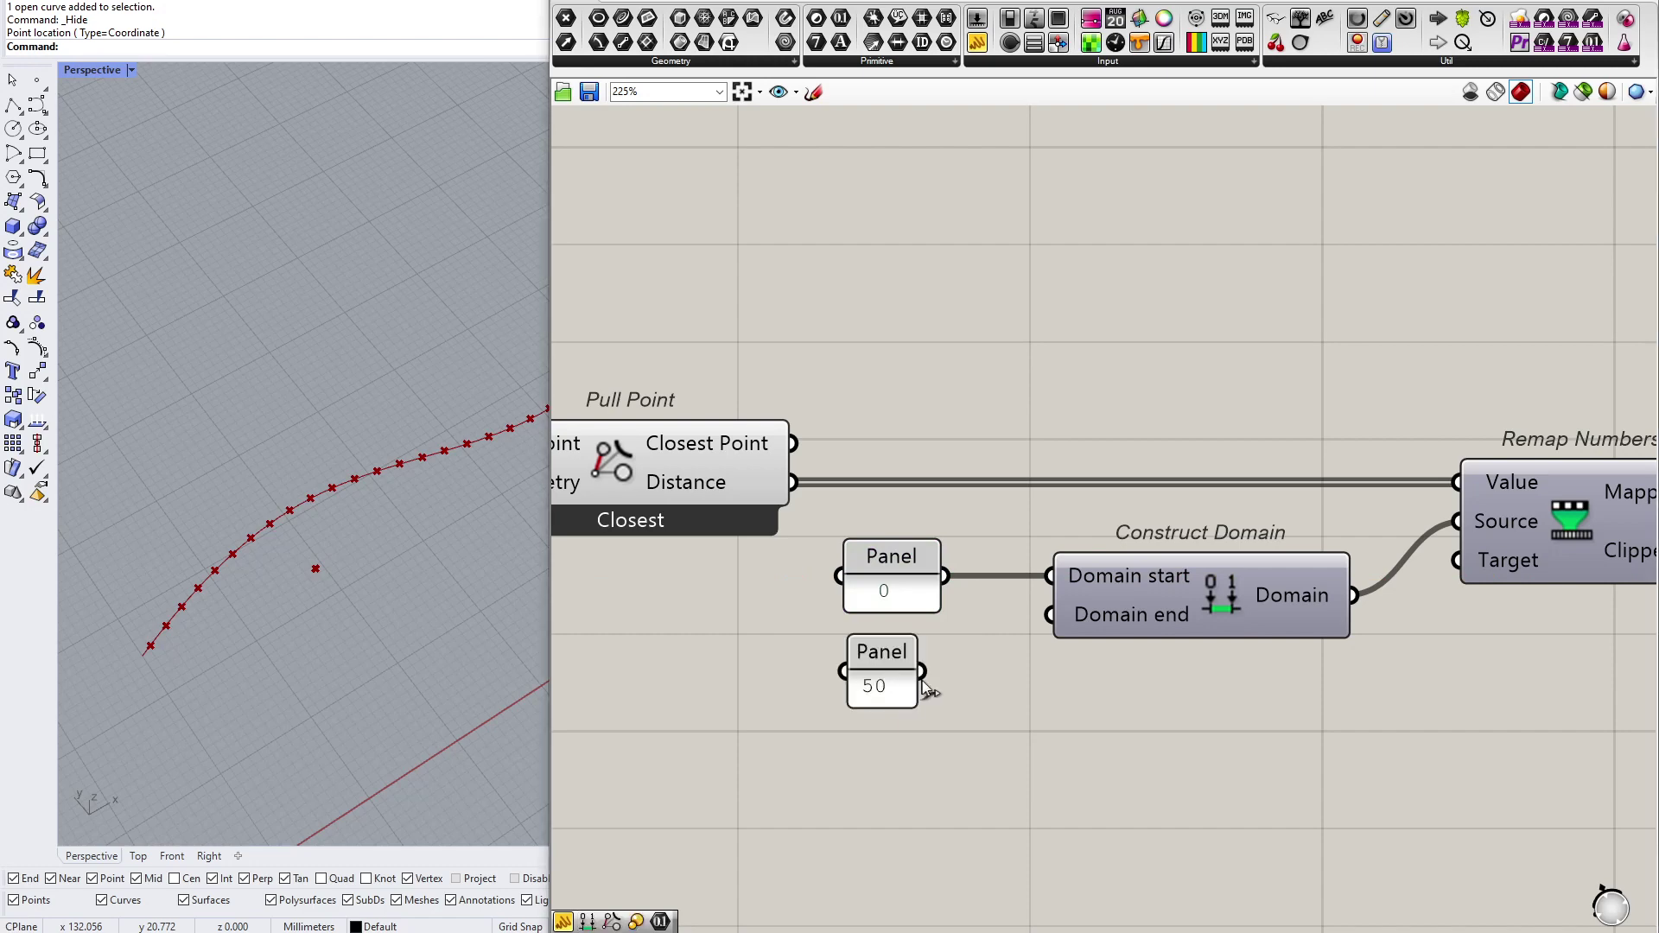
left_click_drag(922, 671, 1049, 615)
left_click_drag(915, 690, 936, 690)
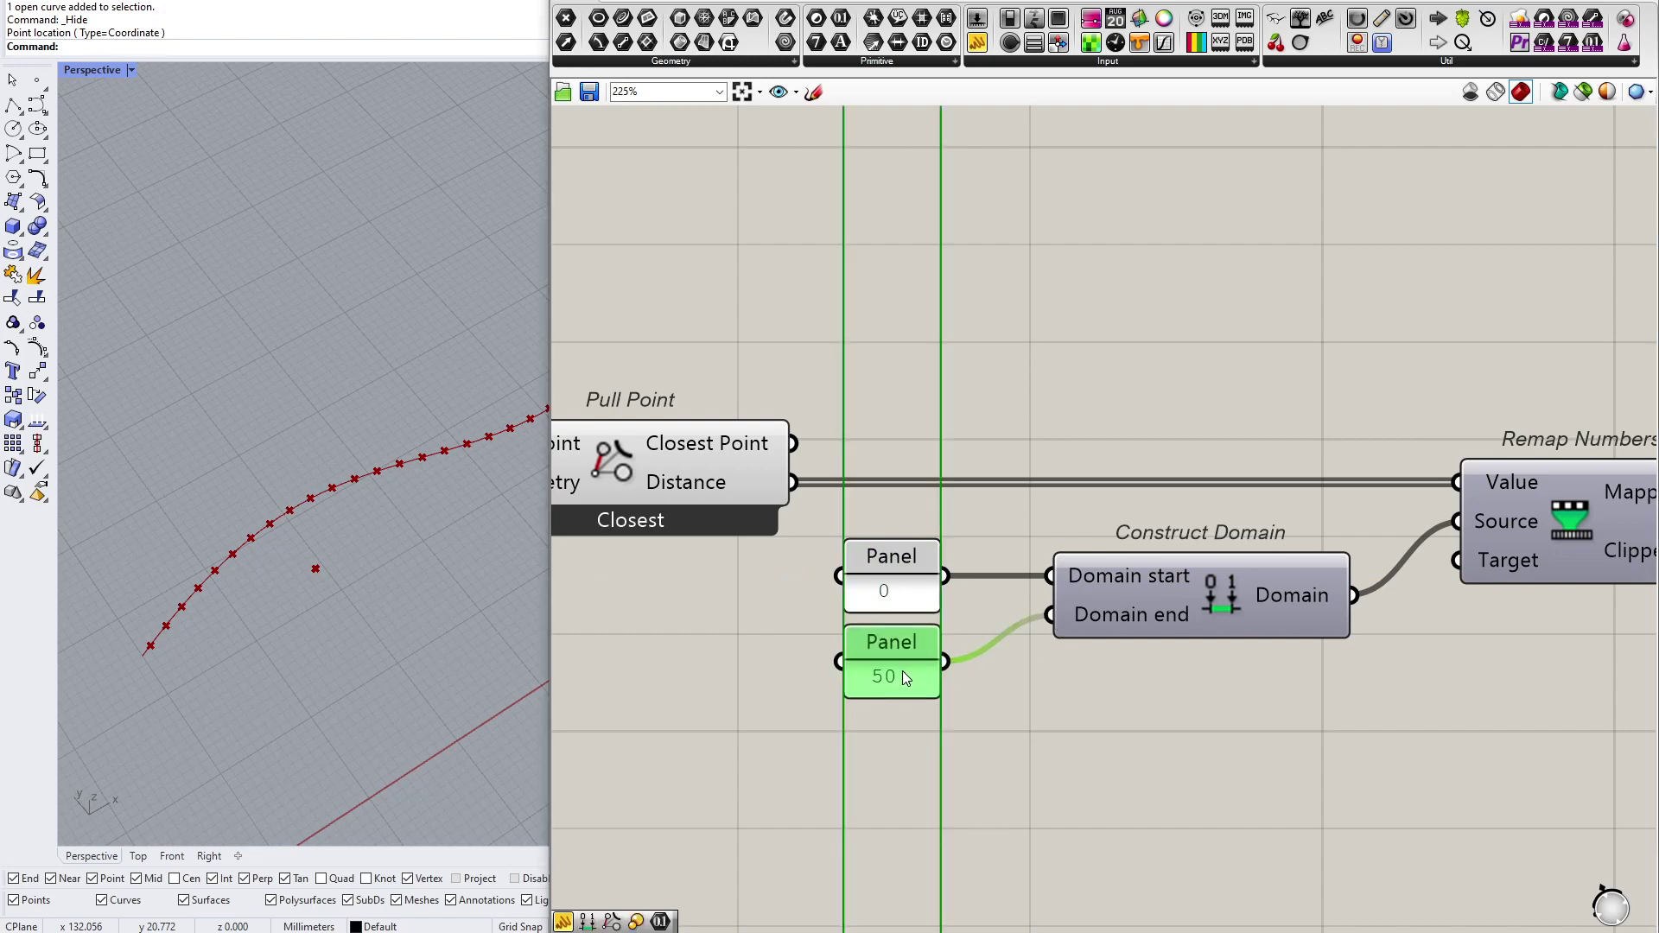
Step: Move the two panels with Construct Domain as a group and shift Remap Numbers farther away from them
scroll(594, 541, "down", 3)
left_click_drag(1041, 693, 802, 544)
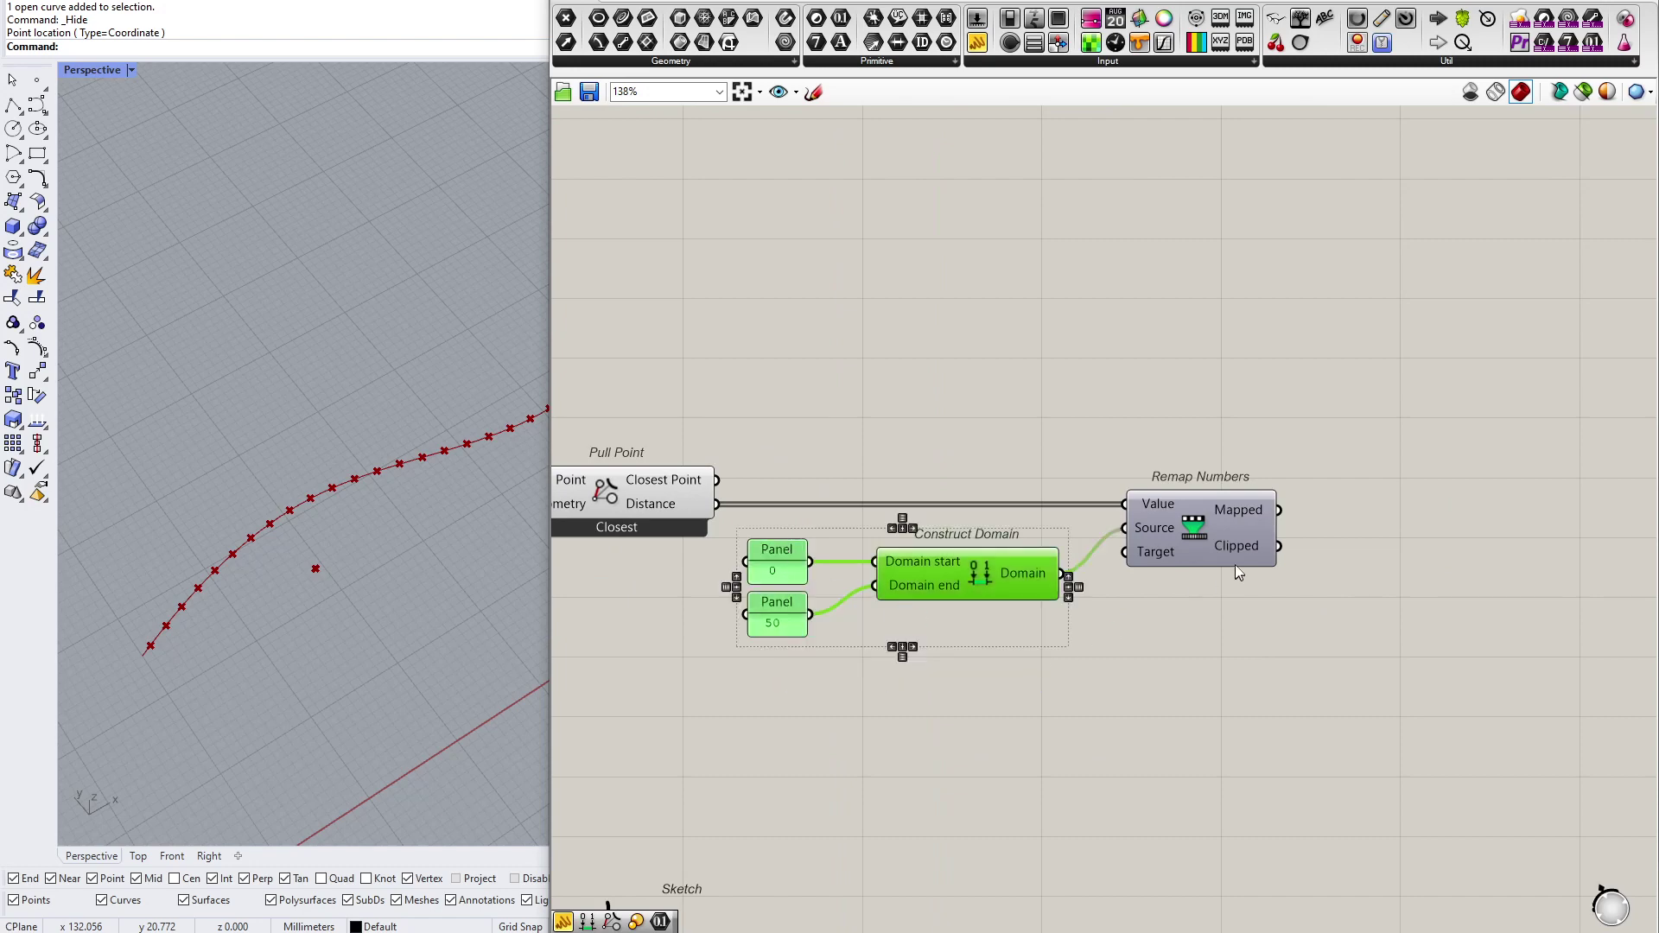
left_click_drag(1220, 522, 1289, 520)
right_click_drag(1114, 644, 1169, 538)
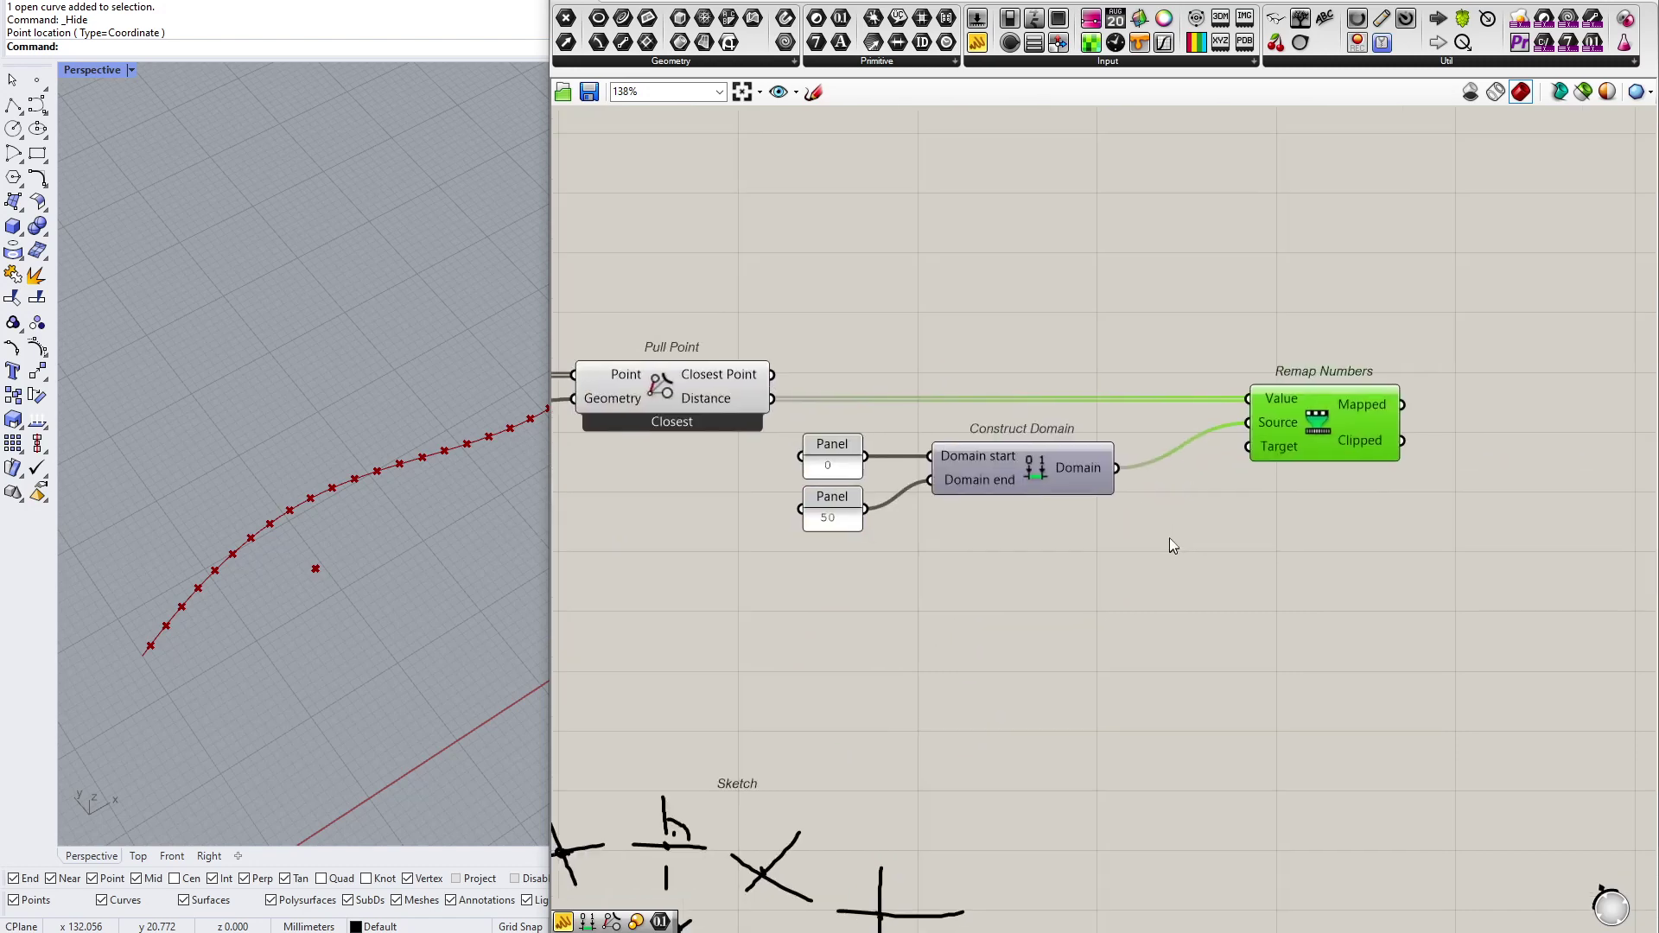
Step: Add a second Construct Domain component below the first one
double_click(1013, 615)
left_click_drag(1038, 478, 1050, 610, "alt")
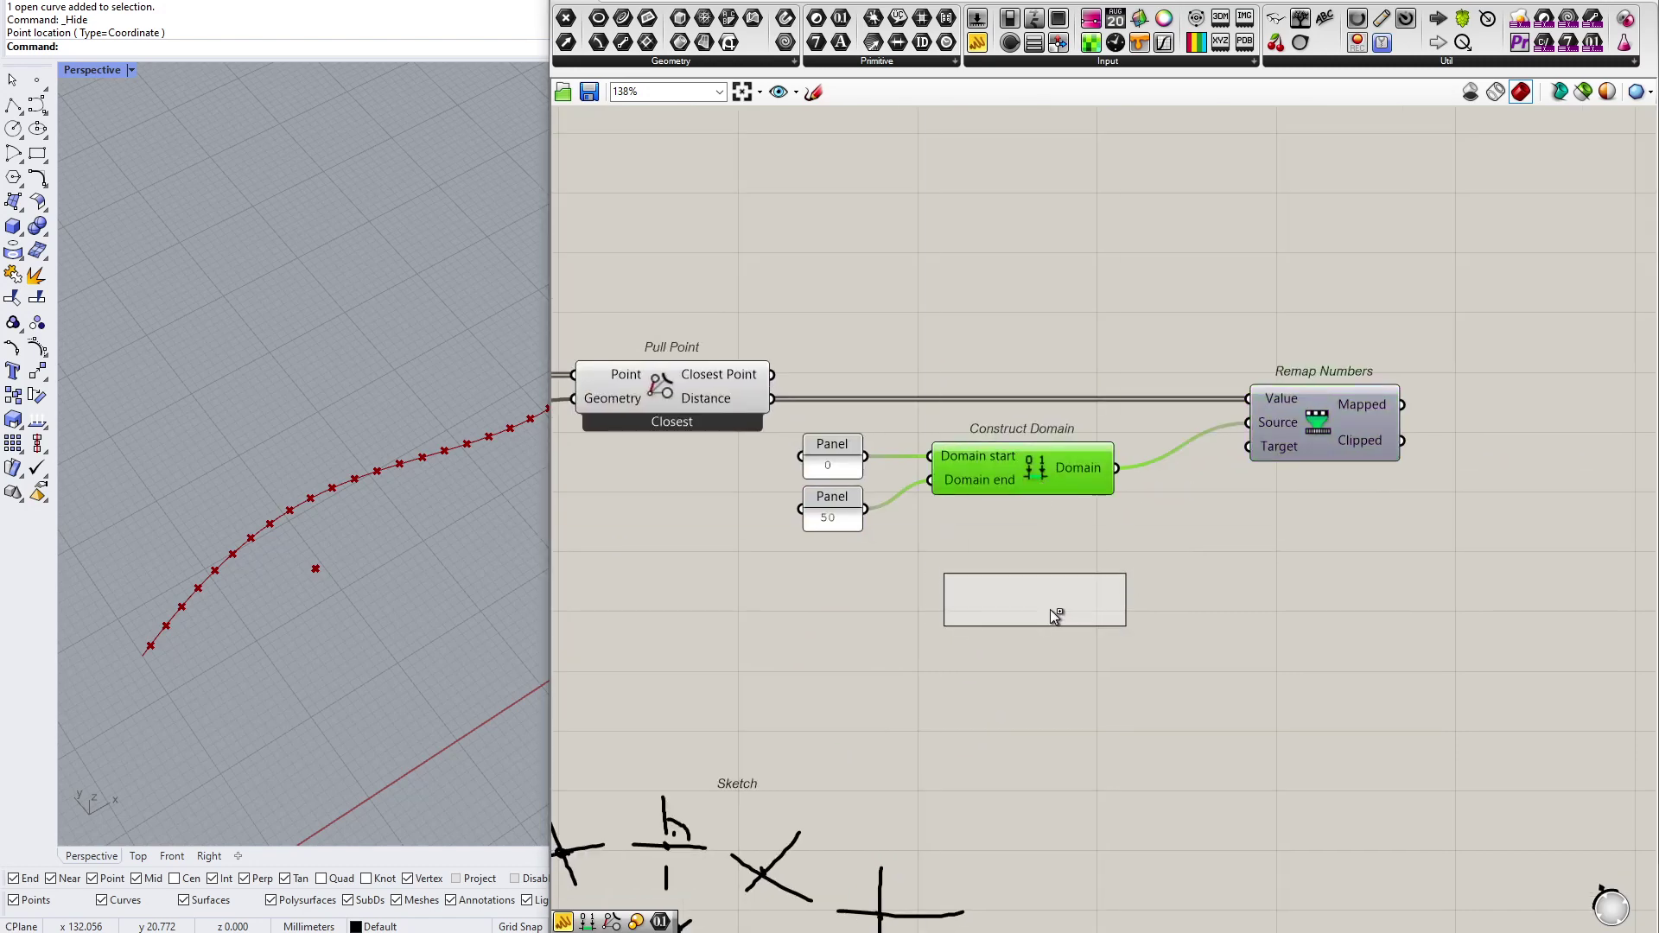
double_click(1020, 617)
type("constru")
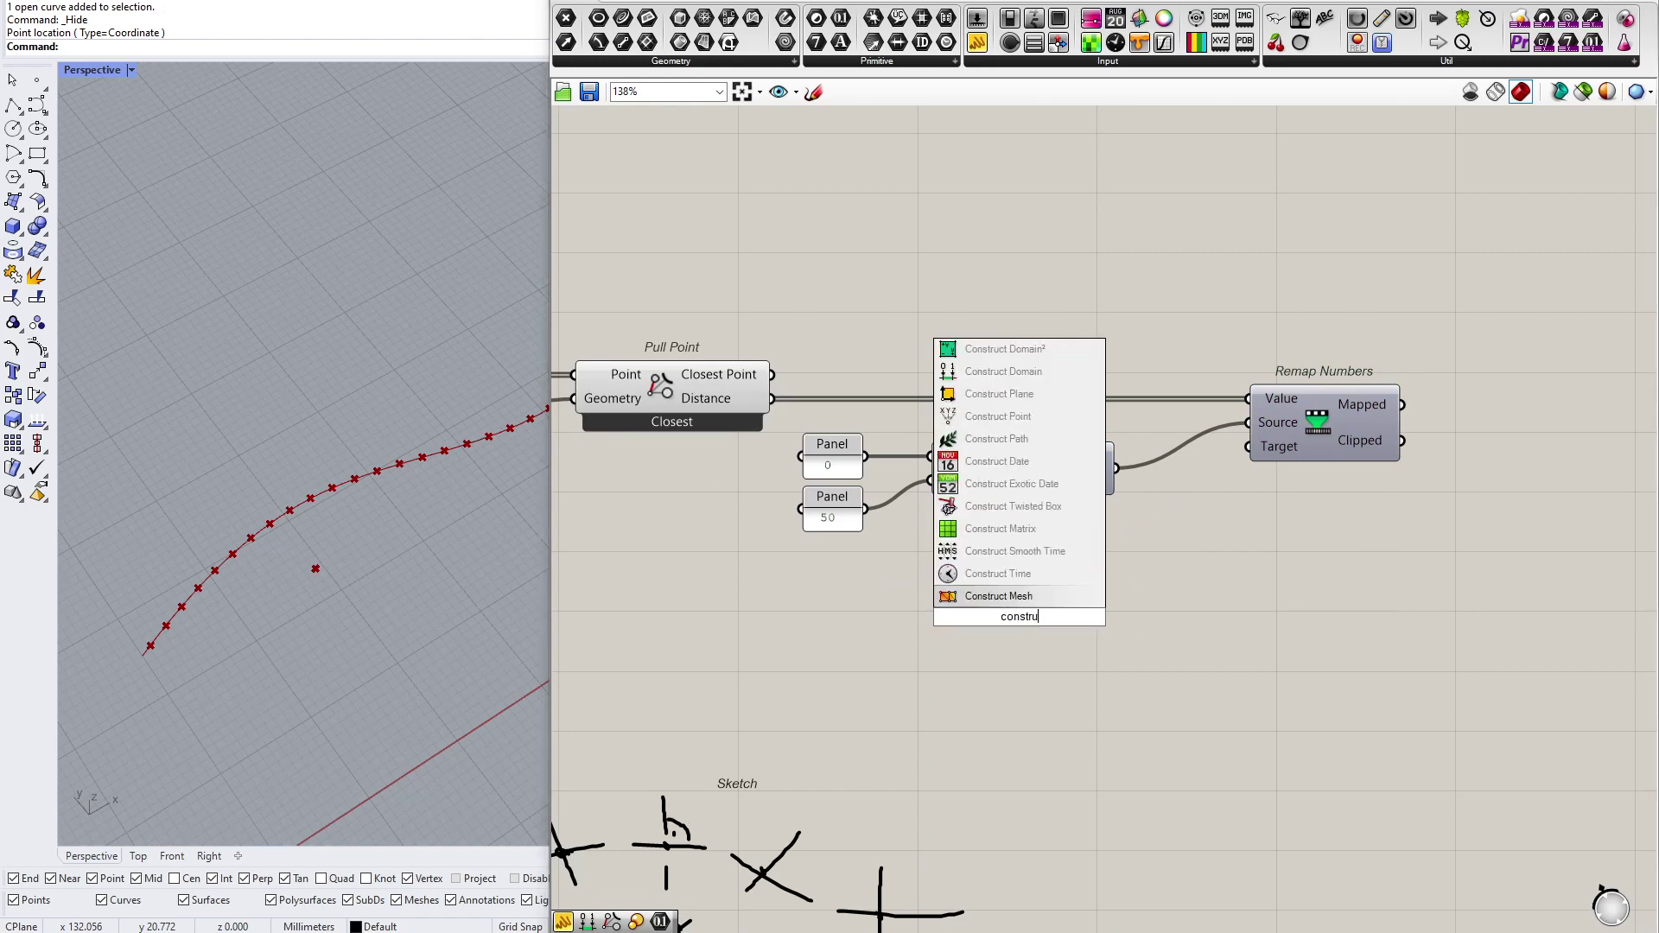
type("ct")
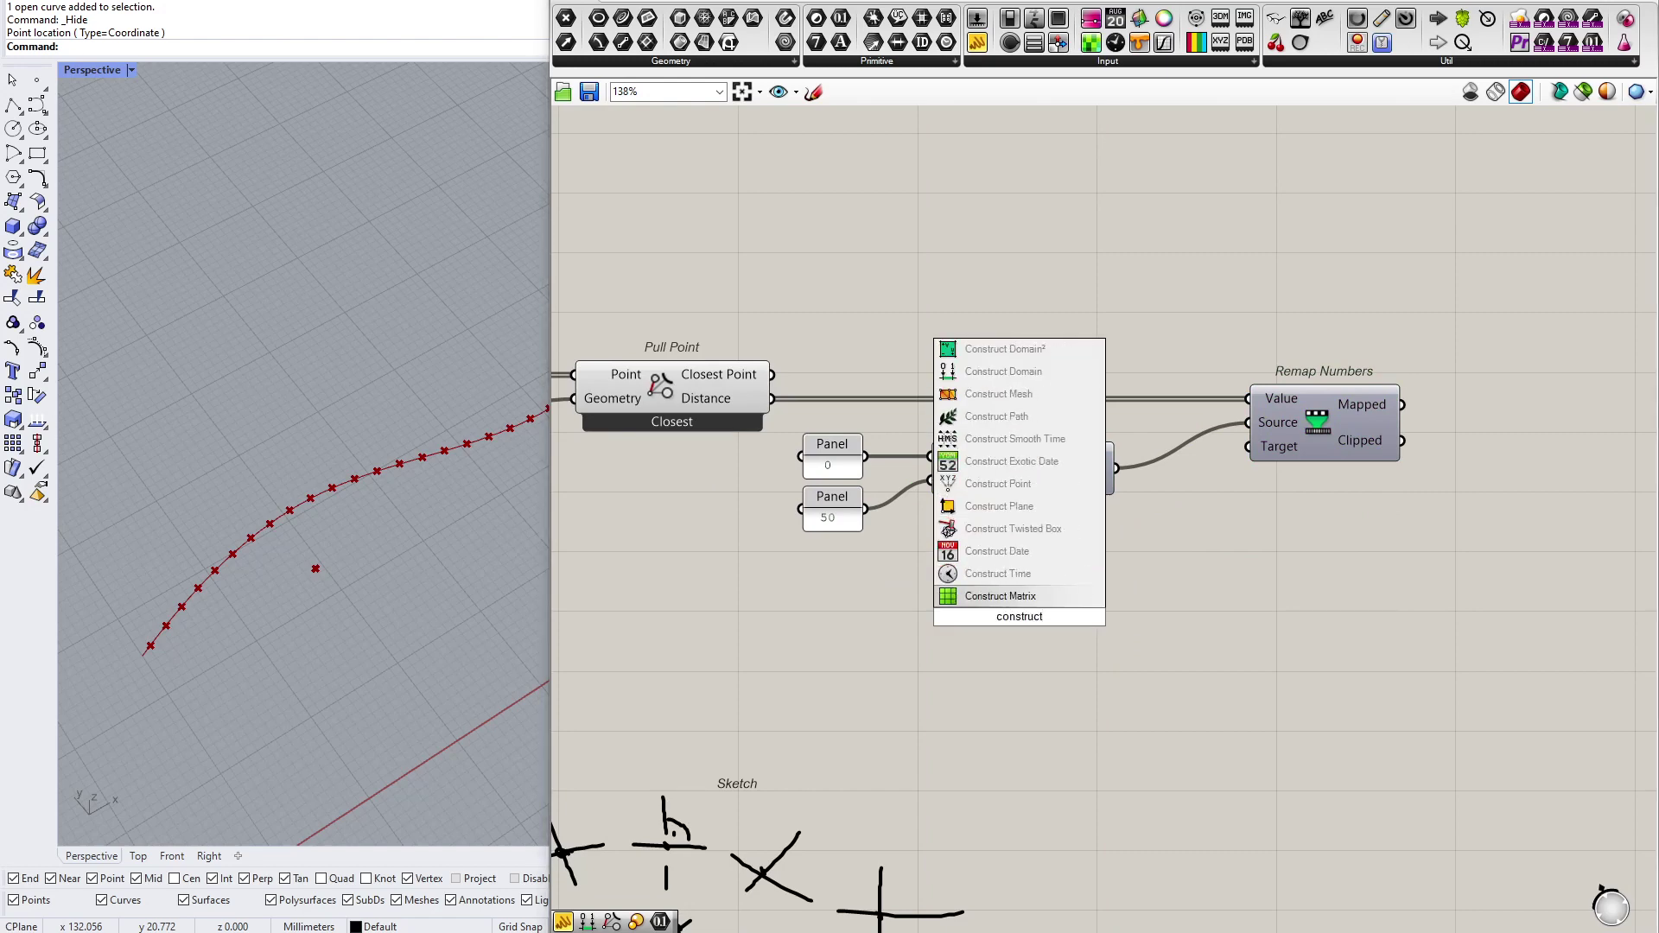
left_click(1036, 372)
left_click(1010, 615)
left_click_drag(1025, 635, 1025, 672)
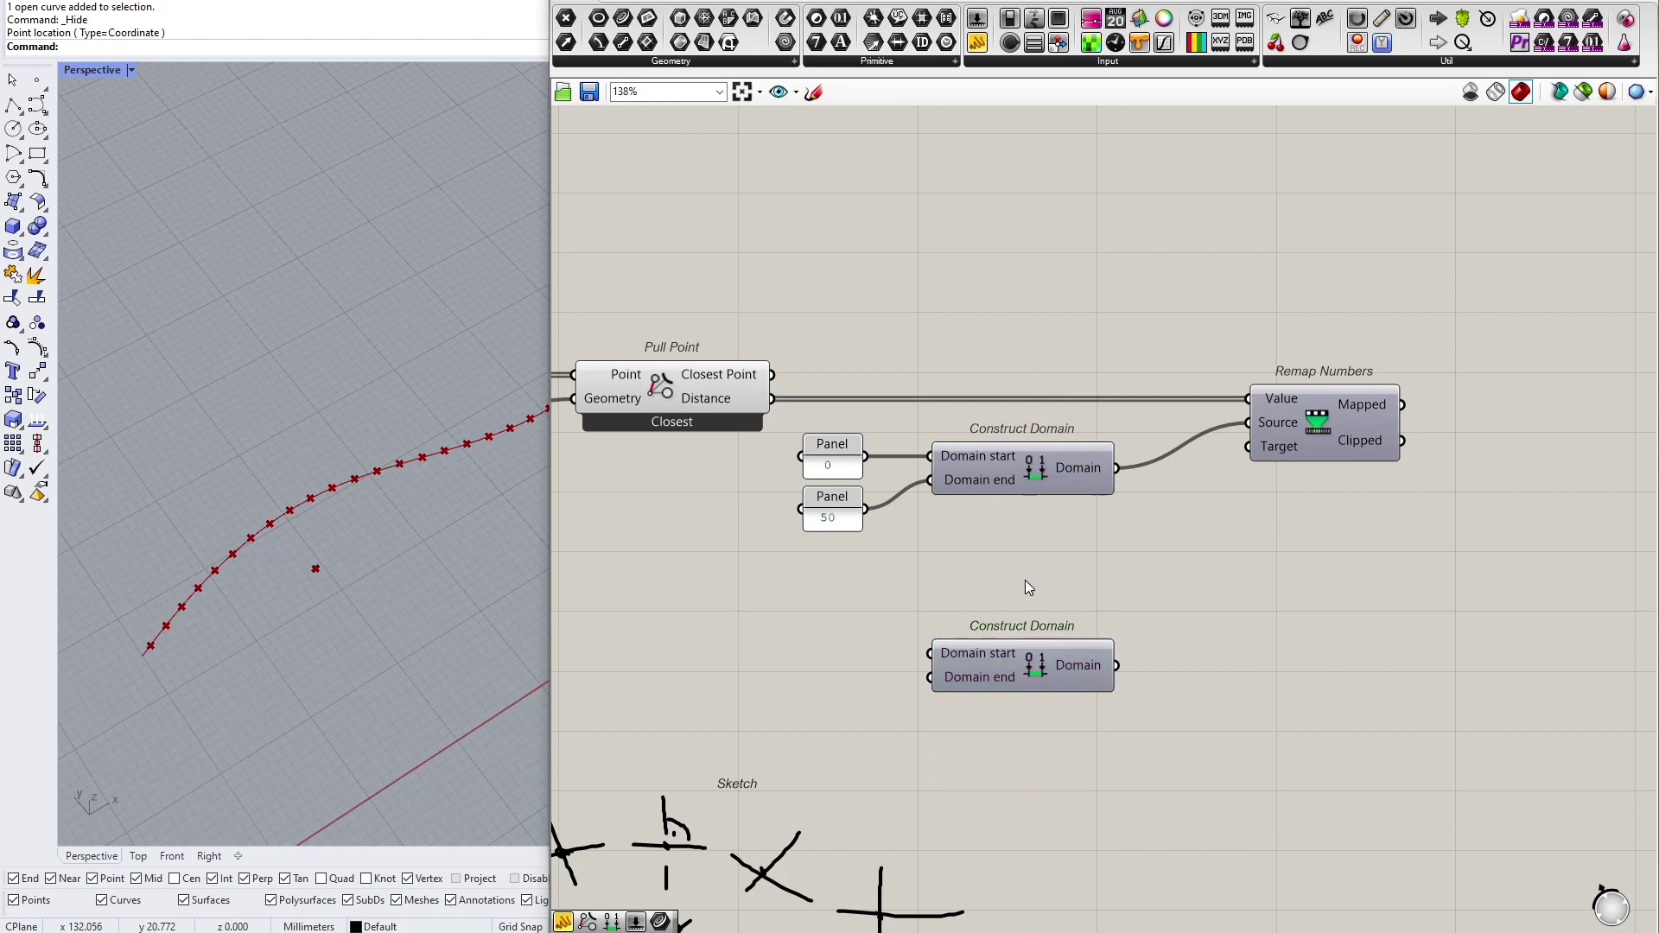
double_click(1025, 579)
type("//90 To")
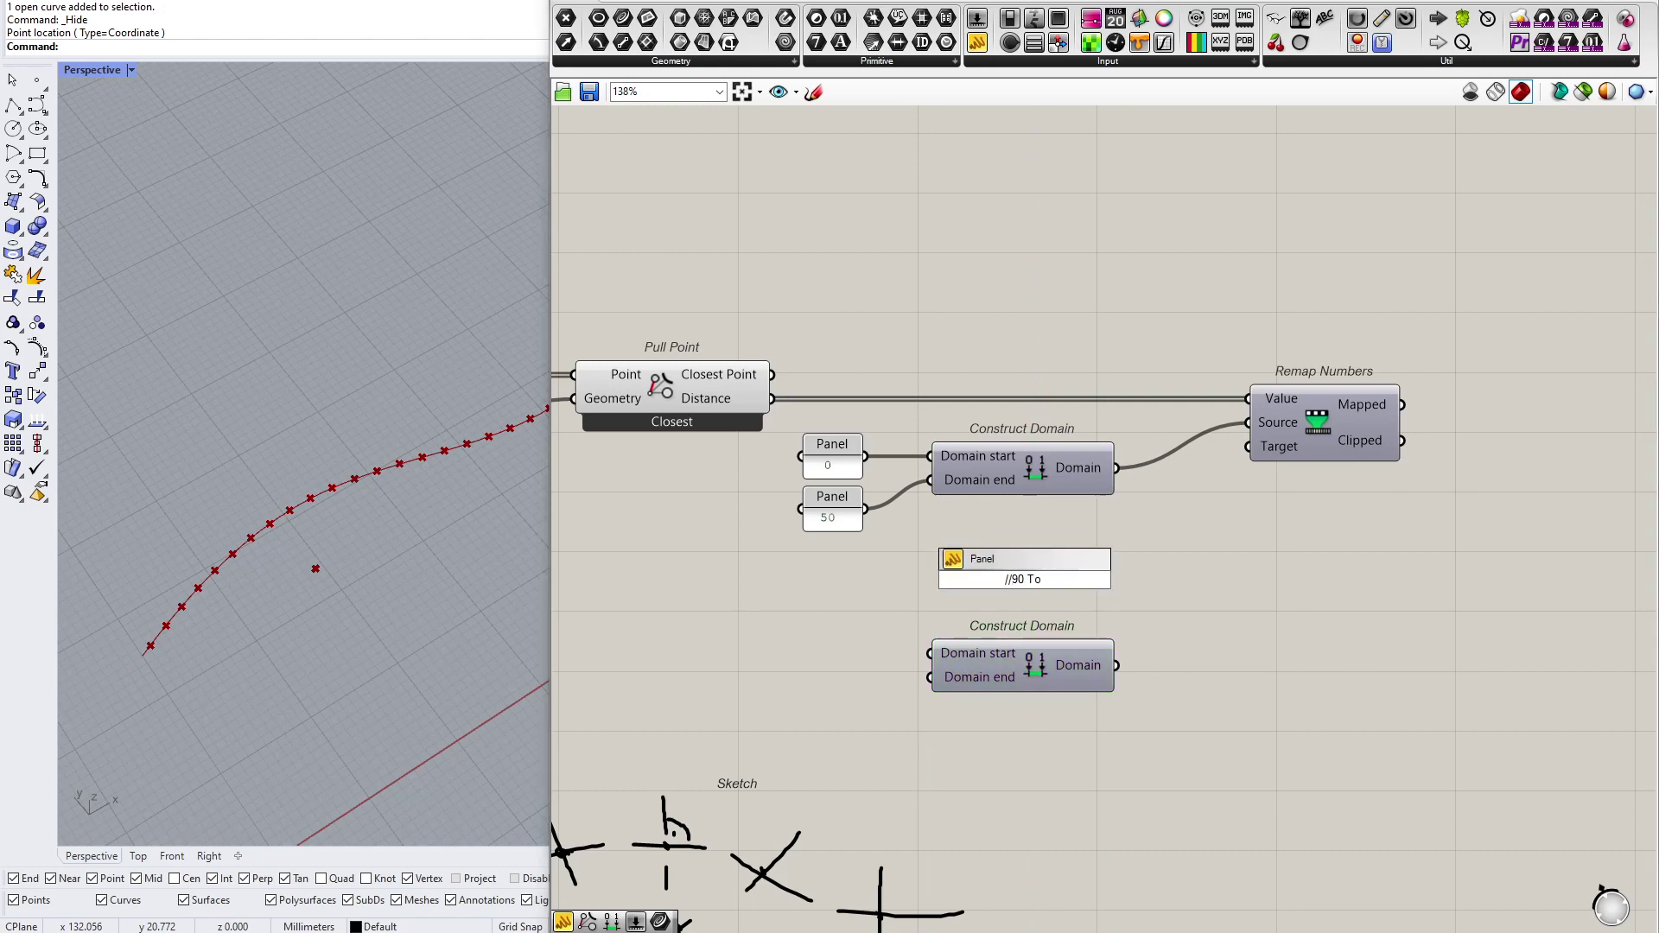
type(" 0")
key("Escape")
Step: Add two number sliders set to 90.0 and 0.0 and connect them to the second Construct Domain's Domain start and Domain end inputs
double_click(787, 644)
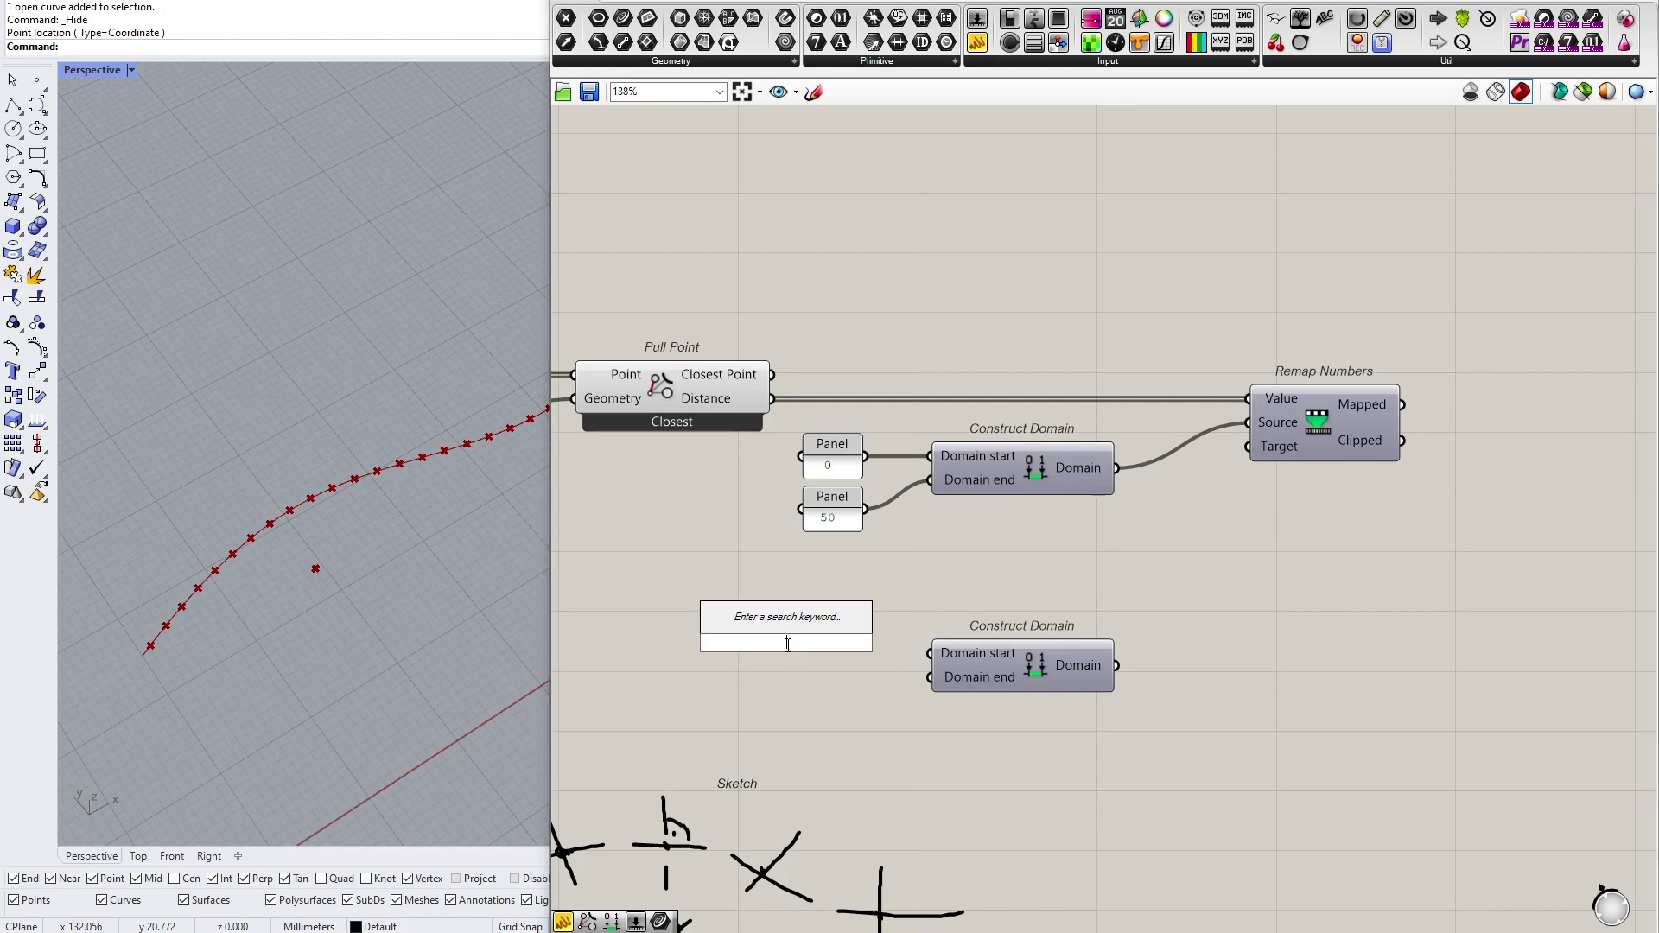
type("0.0")
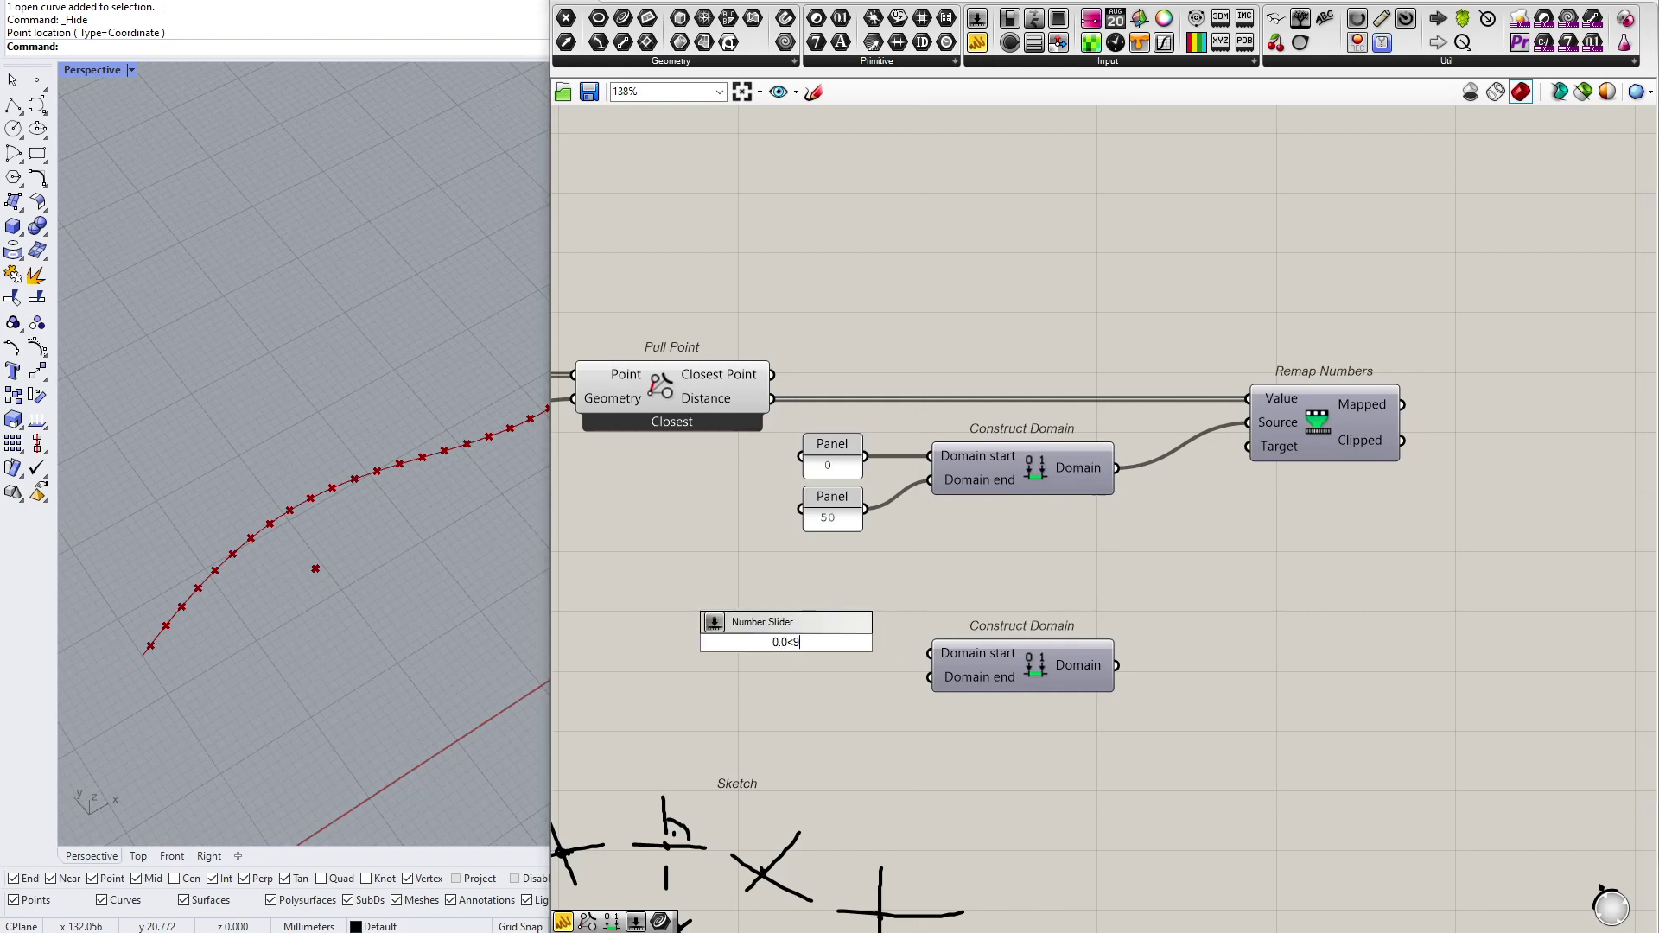
type("<9")
key("Return")
left_click_drag(1011, 643, 1023, 604)
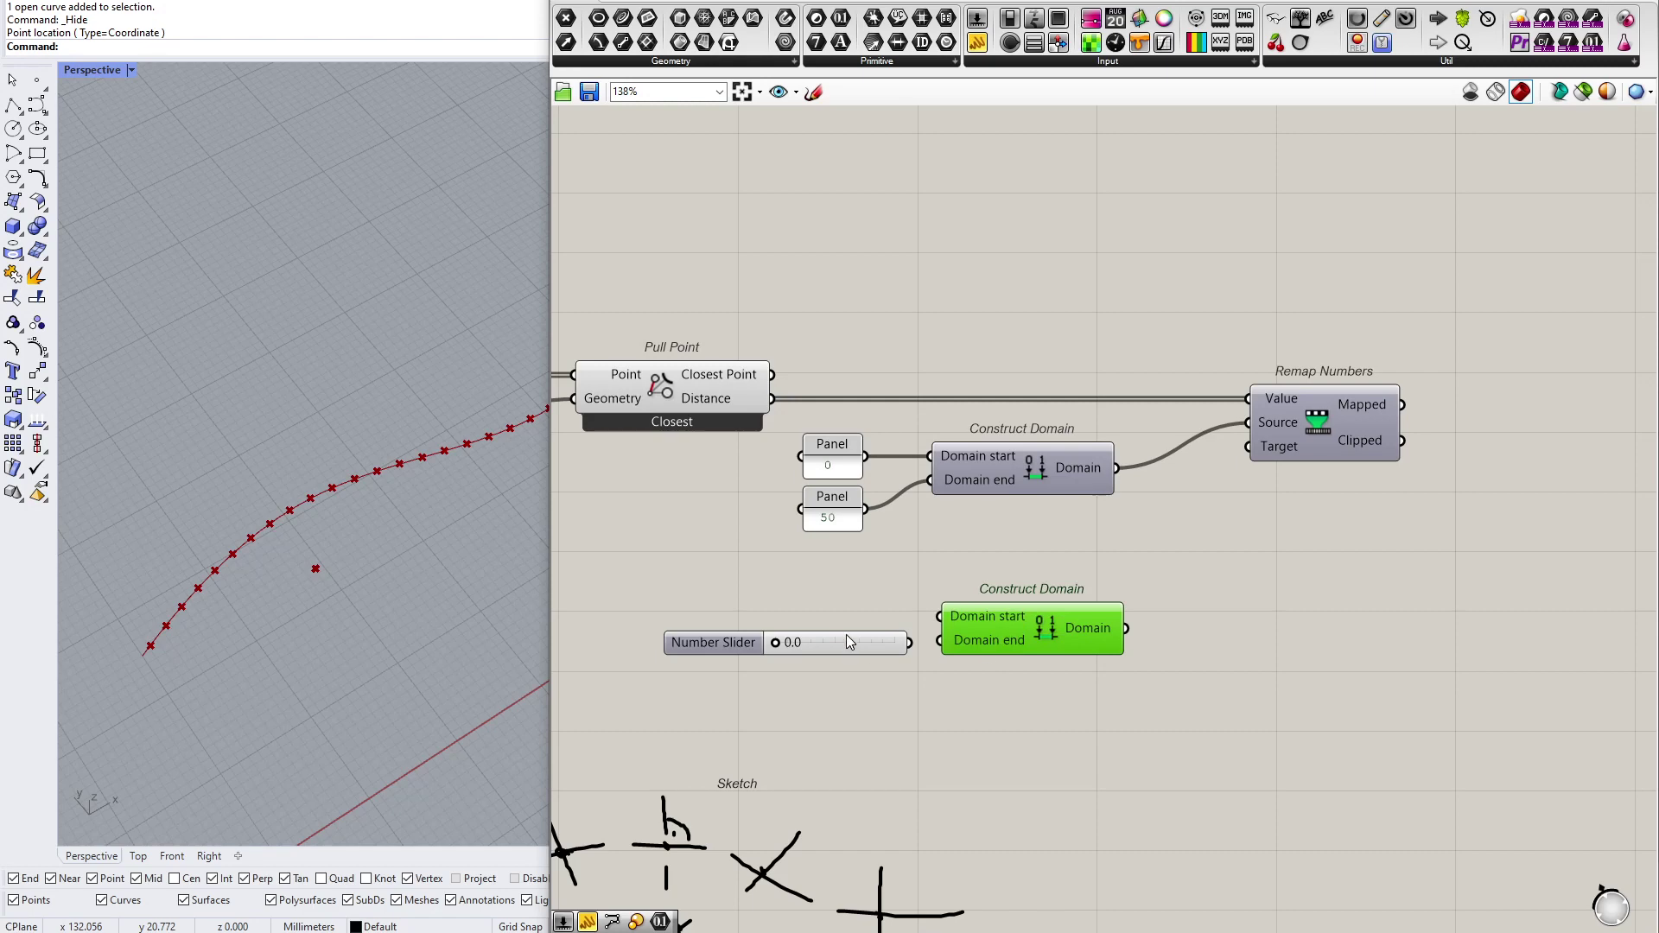
left_click_drag(847, 642, 905, 649)
left_click_drag(771, 613, 950, 615)
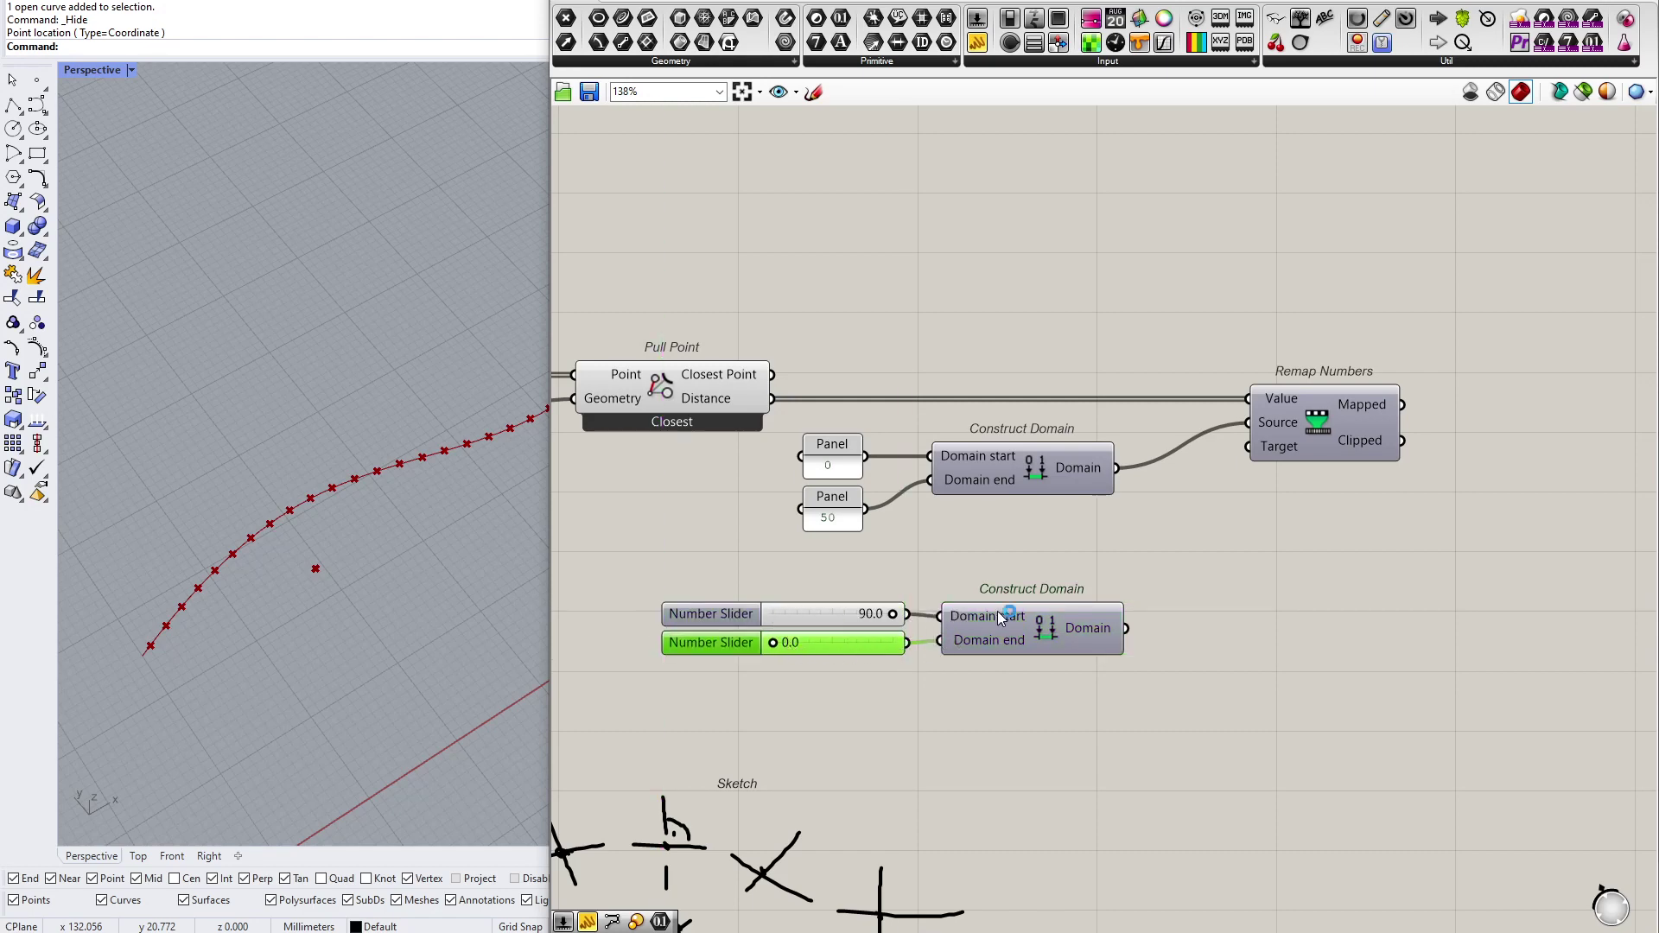
Step: Connect the second Construct Domain's output to Remap Numbers' Target input and move the lower sliders and domain together
left_click_drag(1127, 628, 1247, 447)
left_click_drag(1048, 564, 780, 672)
left_click_drag(1029, 638, 1034, 602)
Step: Examine how the 0 and 50 distance panels correspond to the 90.0 and 0.0 angle sliders and the segments near the attractor
left_click(918, 528)
scroll(917, 528, "up", 3)
right_click_drag(918, 529, 982, 563)
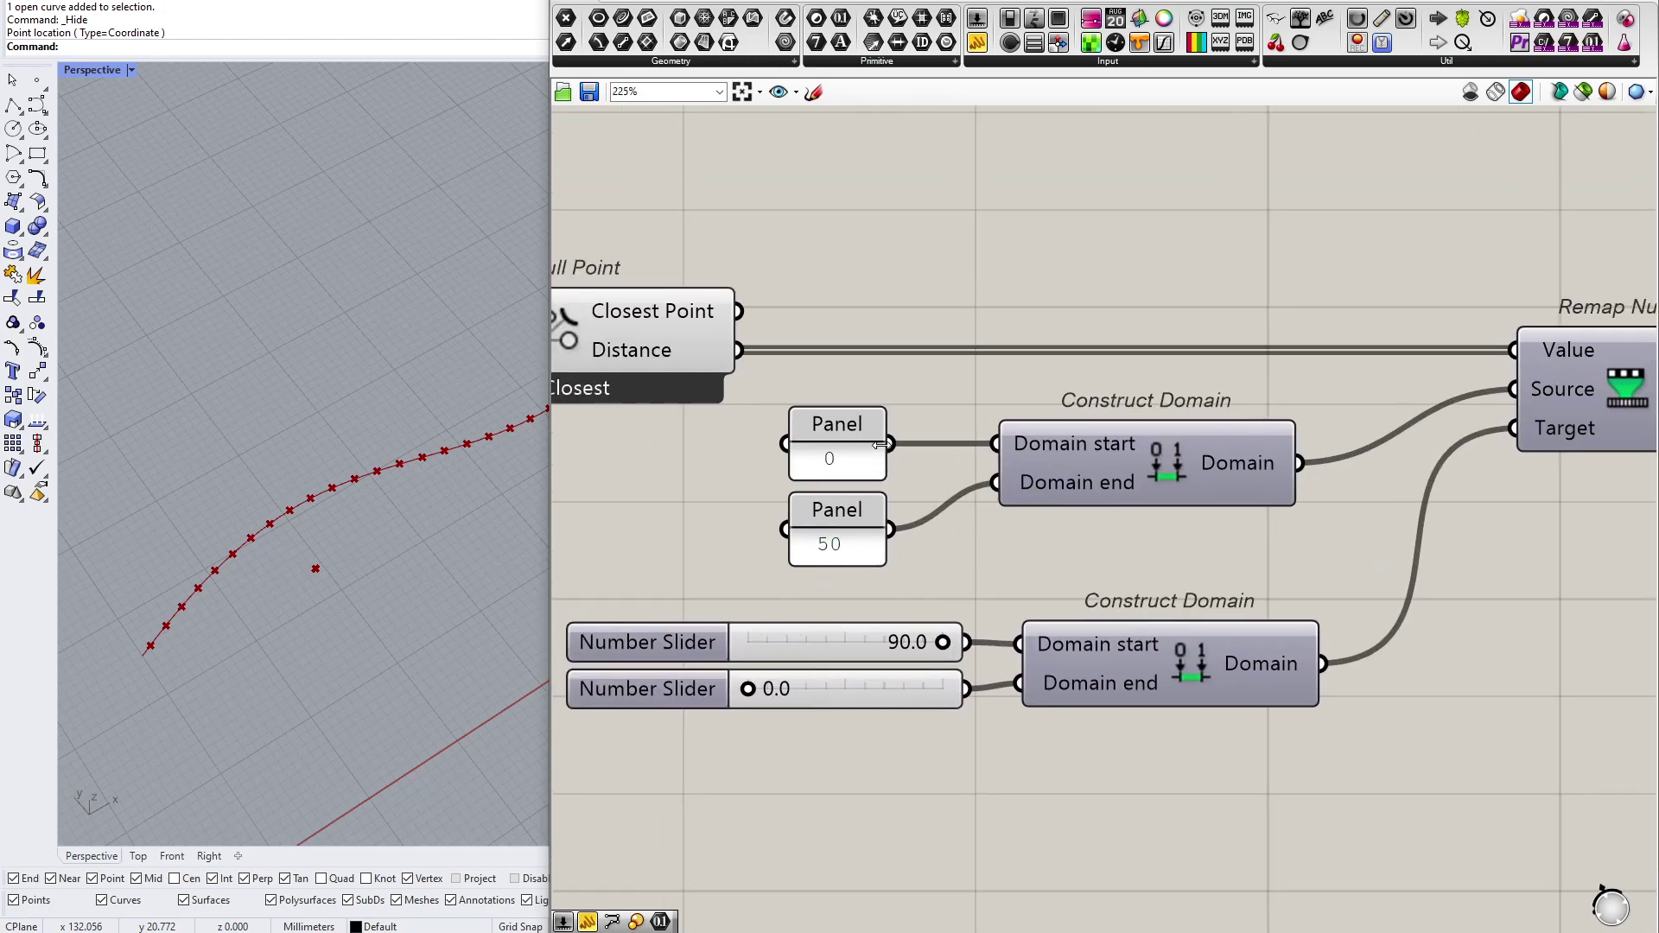
left_click_drag(899, 425, 772, 484)
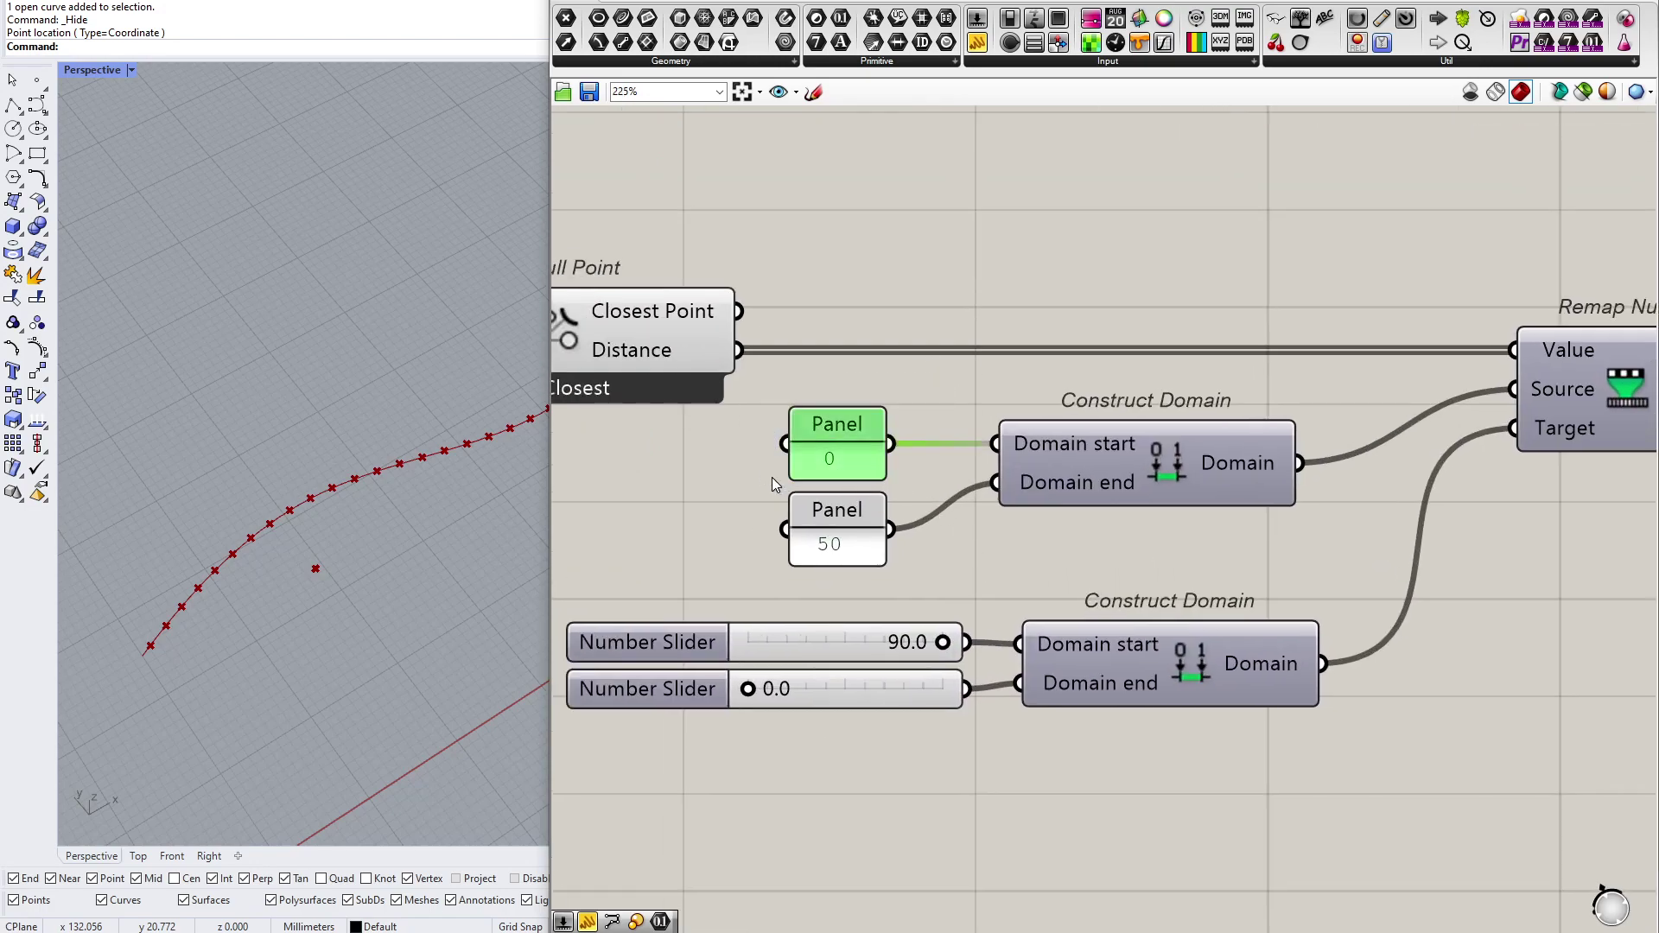
mouse_move(945, 643)
left_mouse_down()
mouse_move(921, 646)
mouse_move(975, 644)
left_mouse_up()
left_click(383, 546)
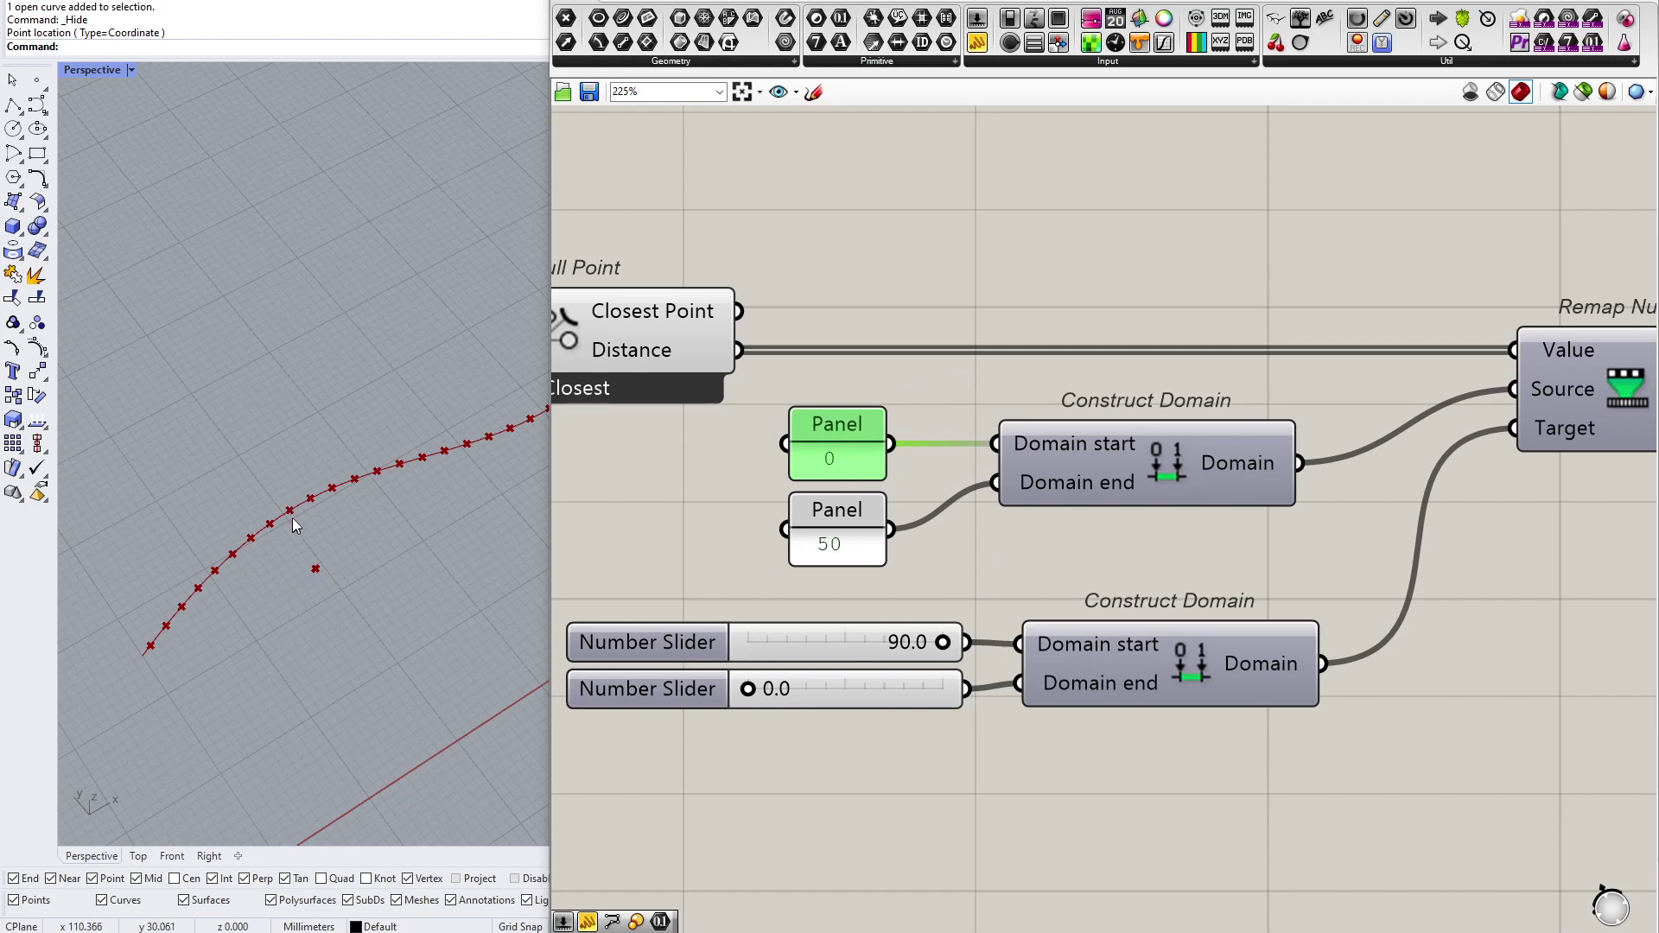
left_click(966, 605)
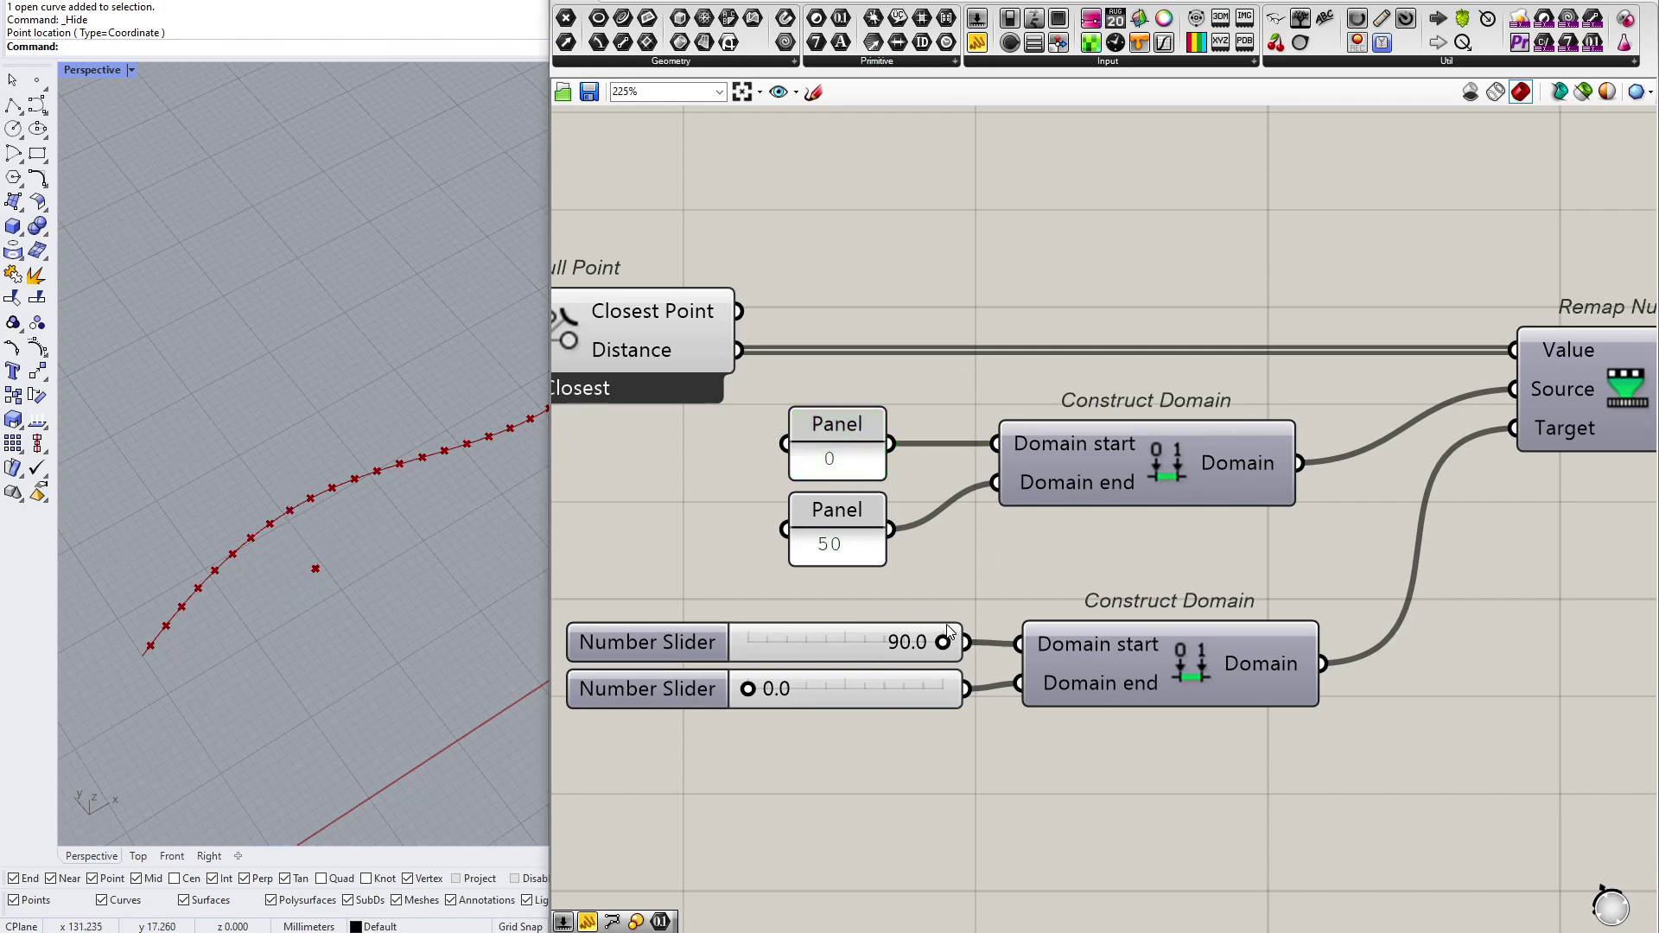
left_click(899, 640)
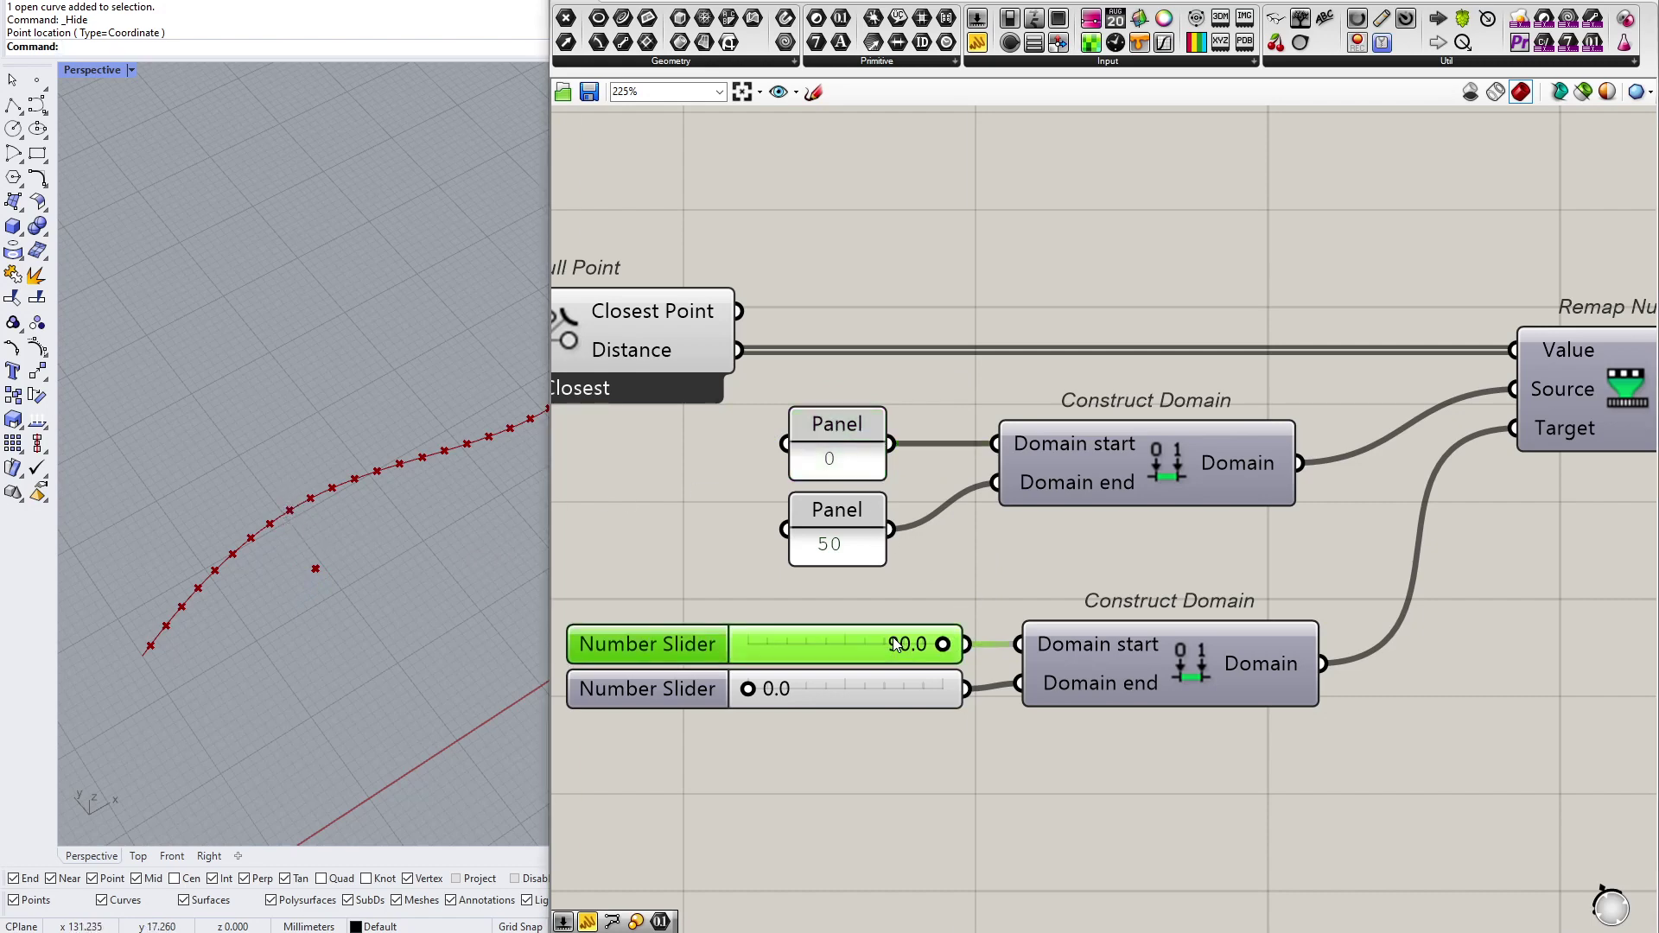
left_click(829, 543)
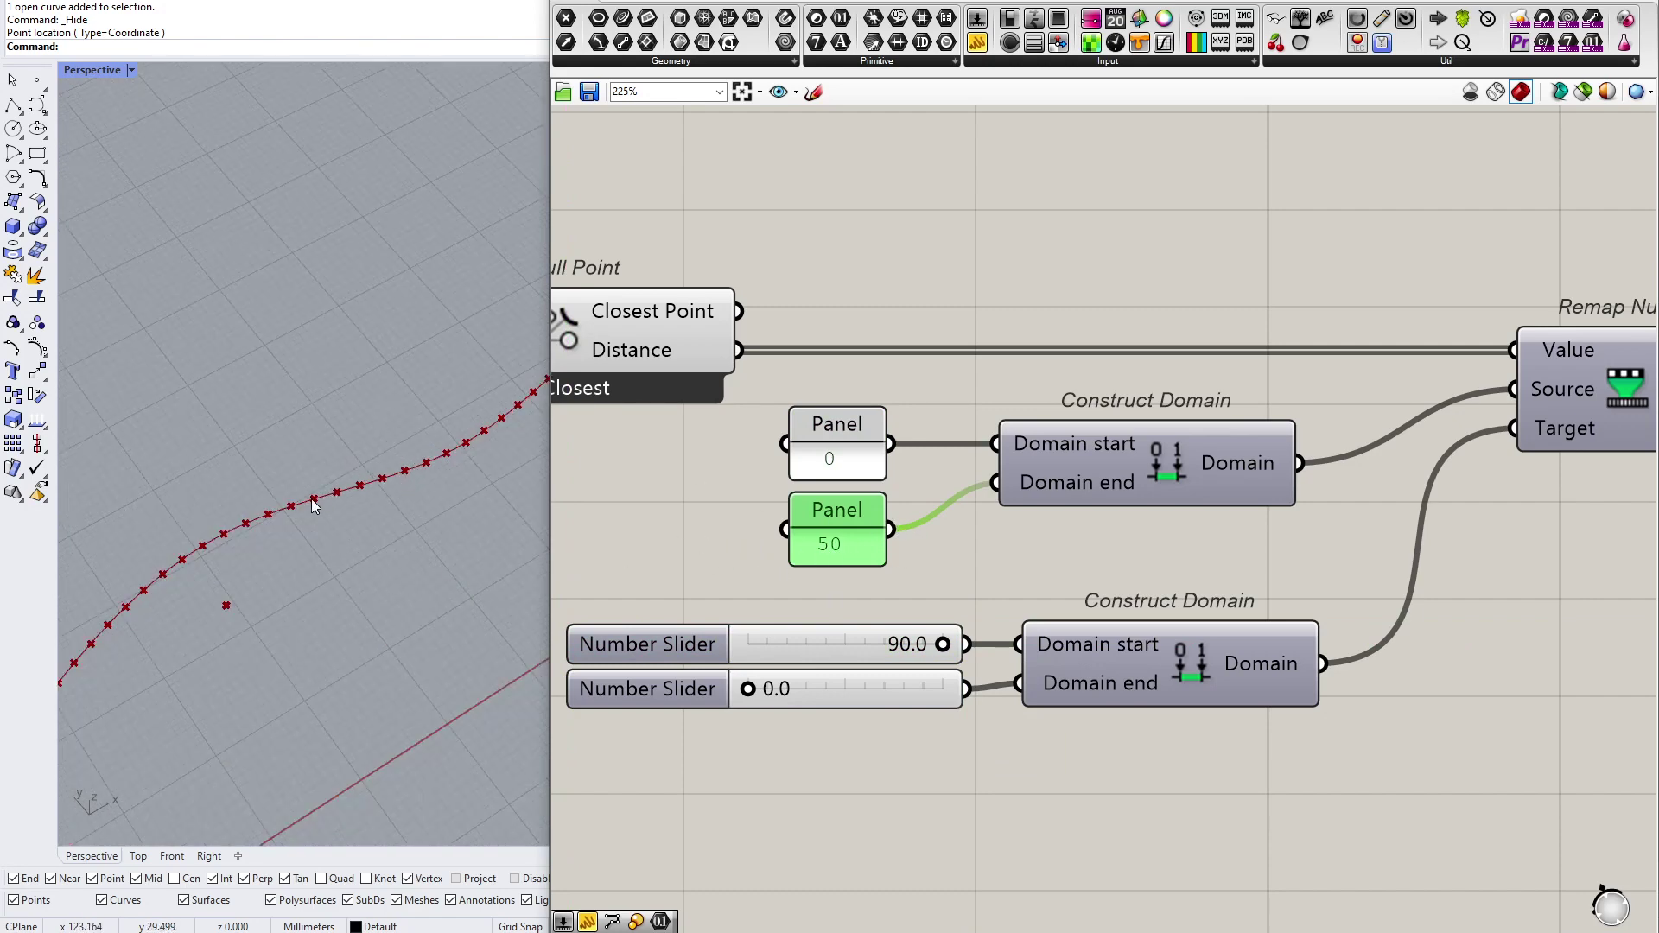
left_click(940, 572)
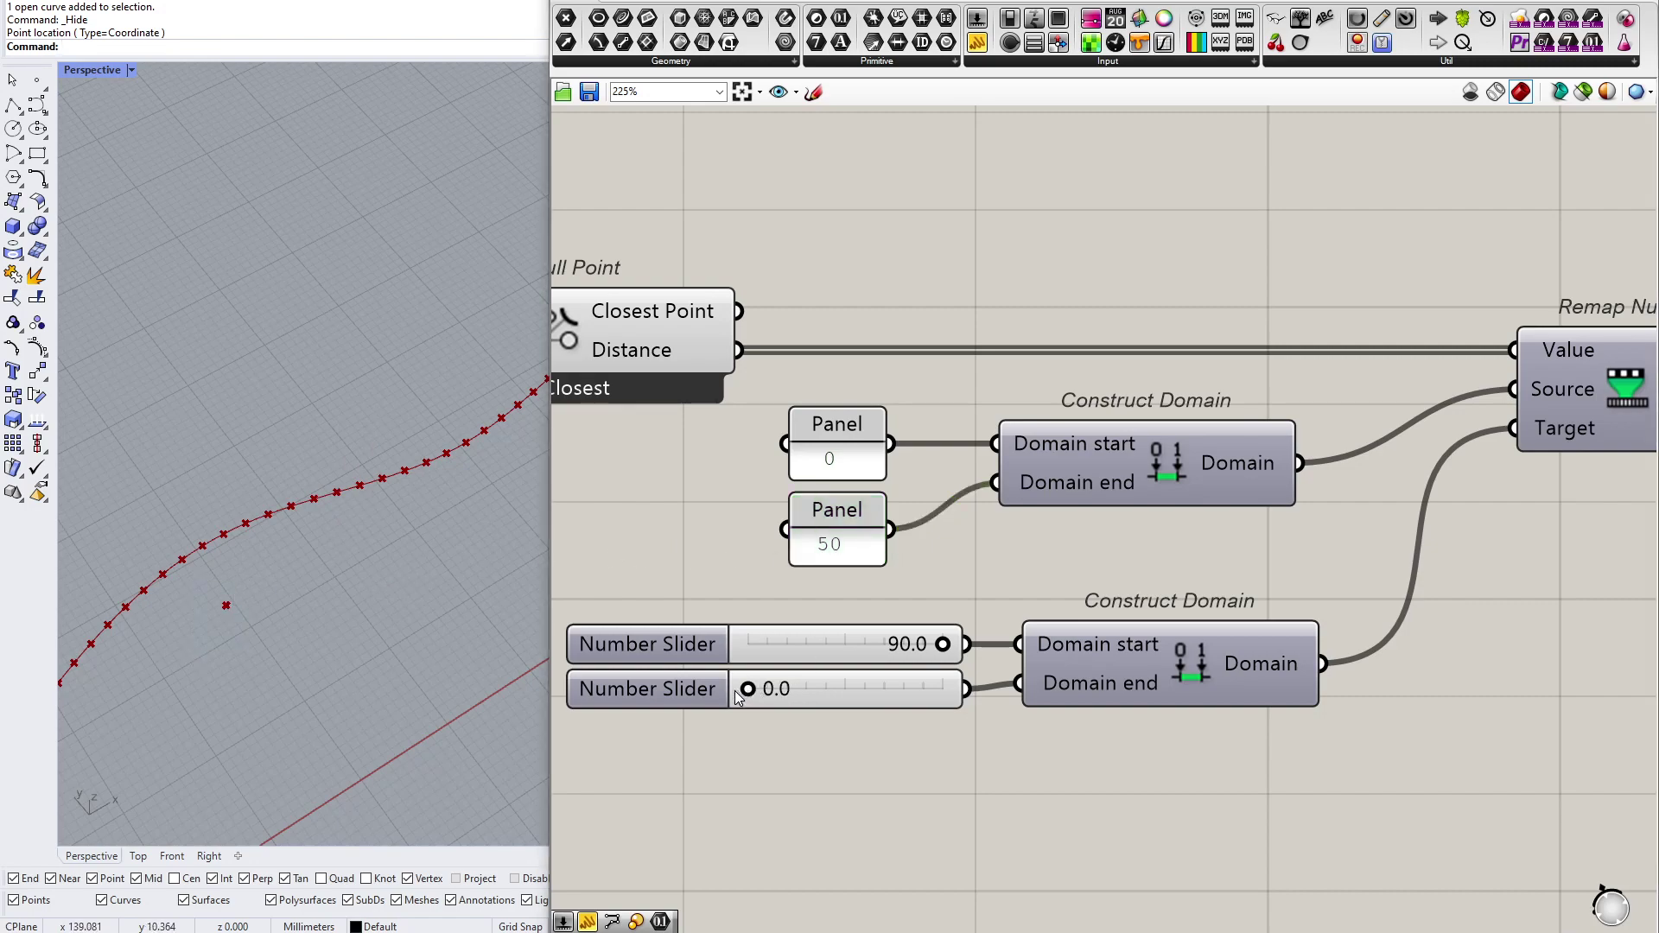
Step: Examine Remap Numbers' Mapped and Clipped outputs together with the source and target domains feeding it
scroll(735, 687, "down", 4)
right_click_drag(1102, 646, 955, 674)
scroll(959, 670, "up", 2)
left_click_drag(985, 612, 1136, 526)
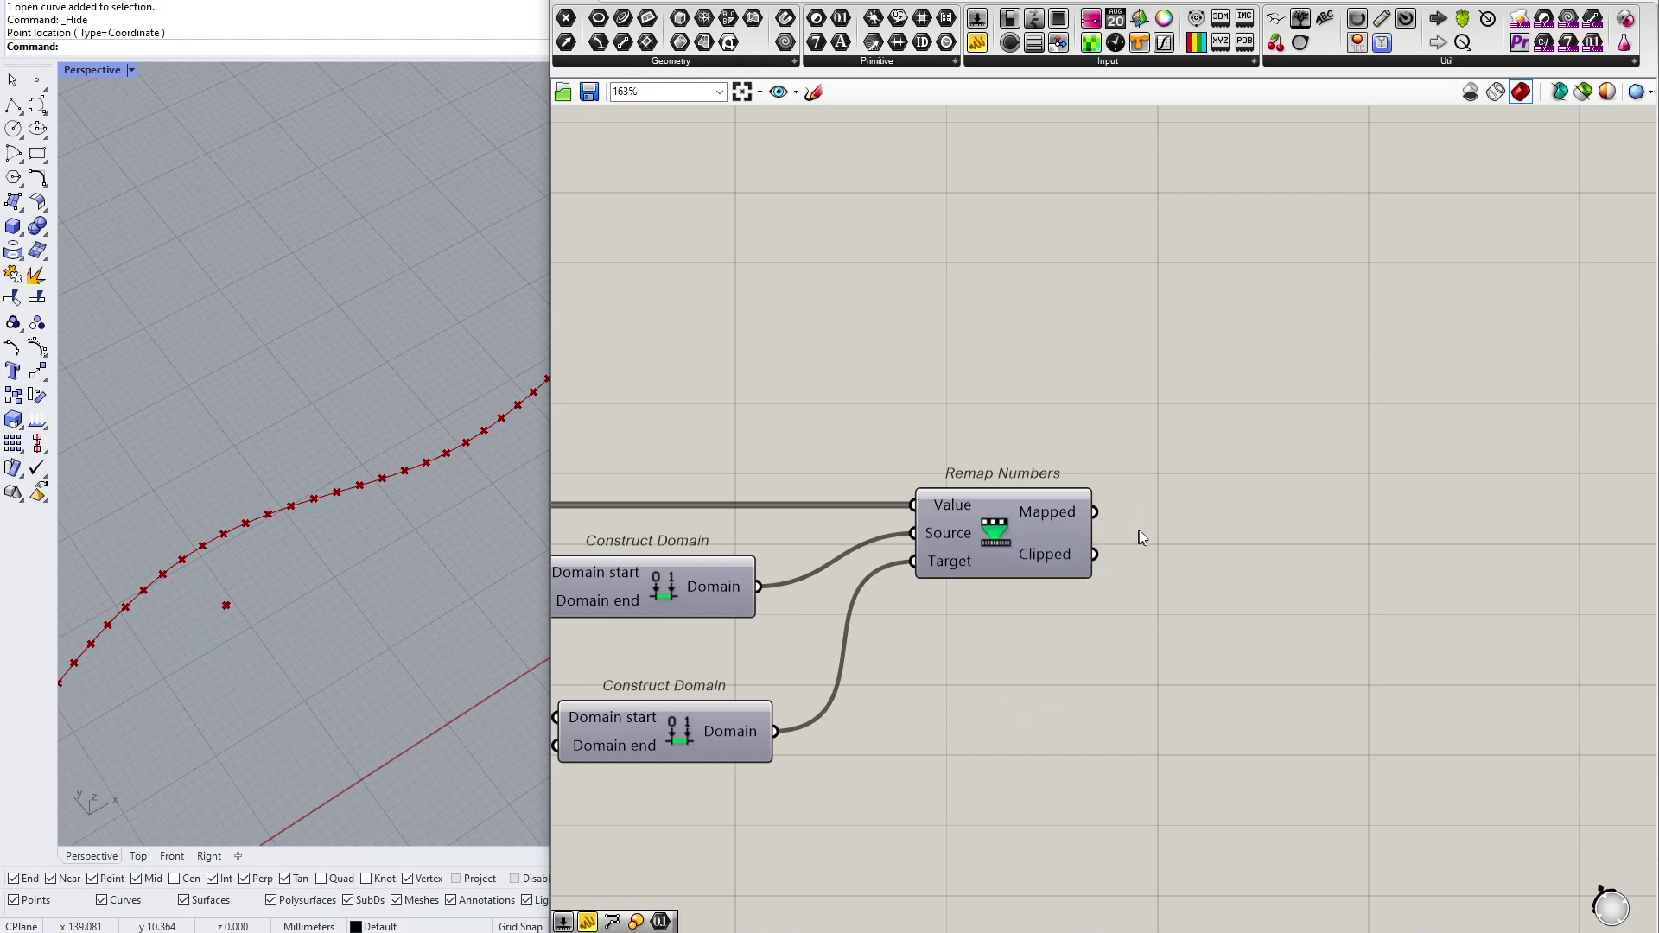
scroll(1020, 575, "down", 2)
right_click_drag(799, 637, 1020, 598)
scroll(1029, 602, "up", 3)
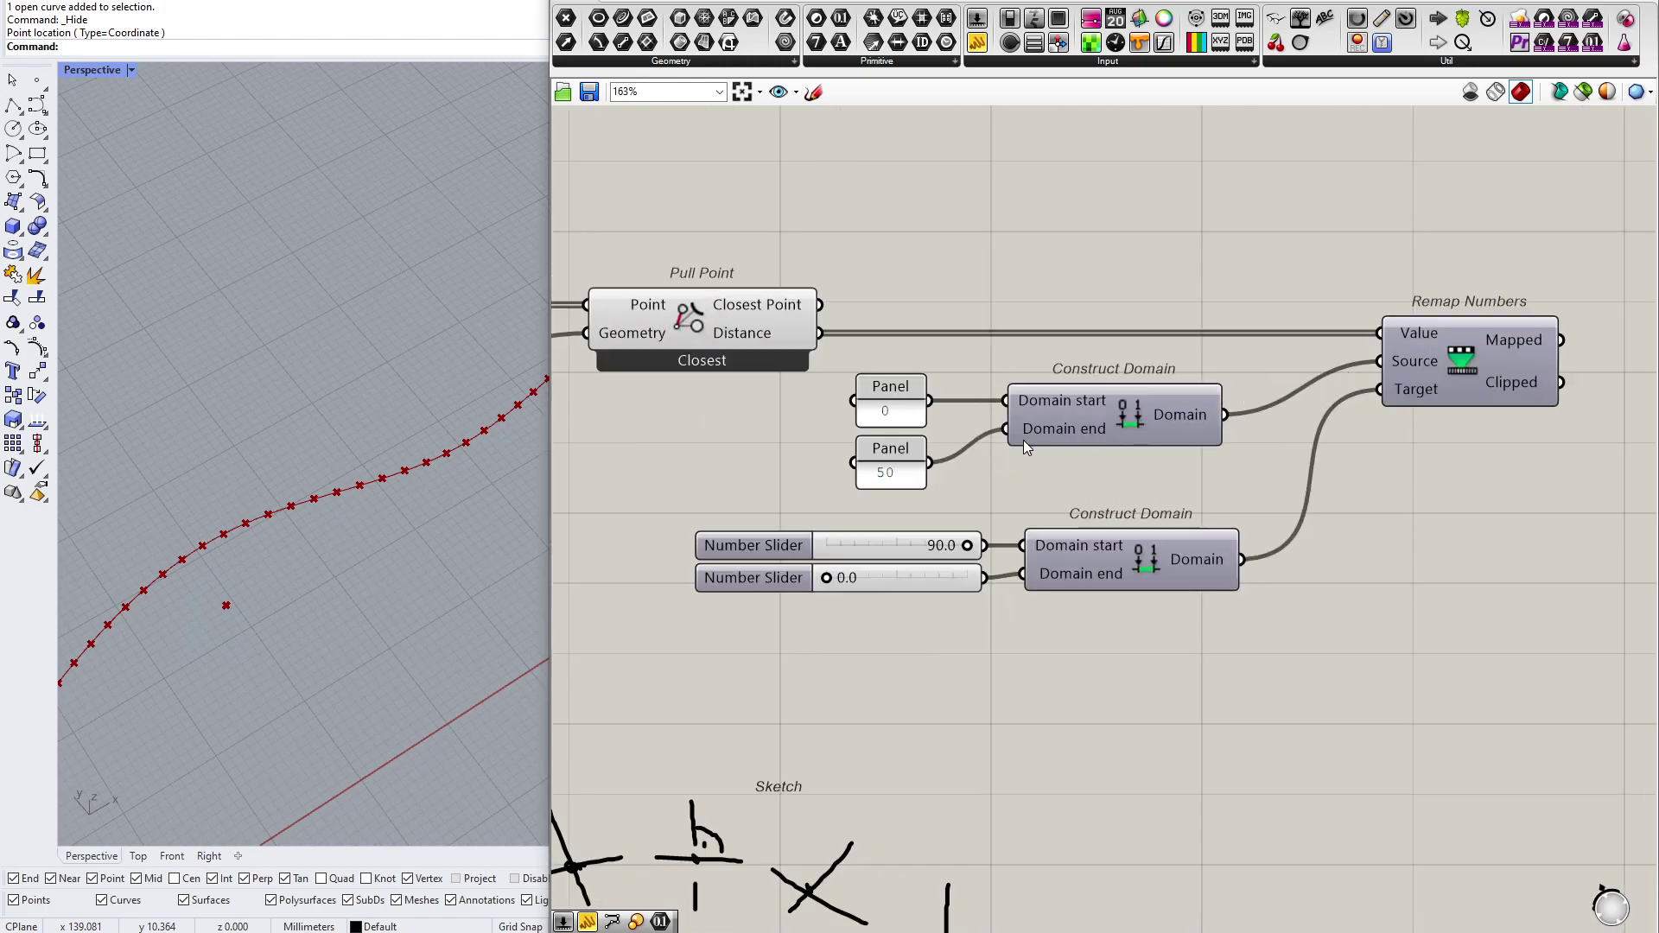
scroll(1040, 518, "up", 2)
left_click(1047, 479)
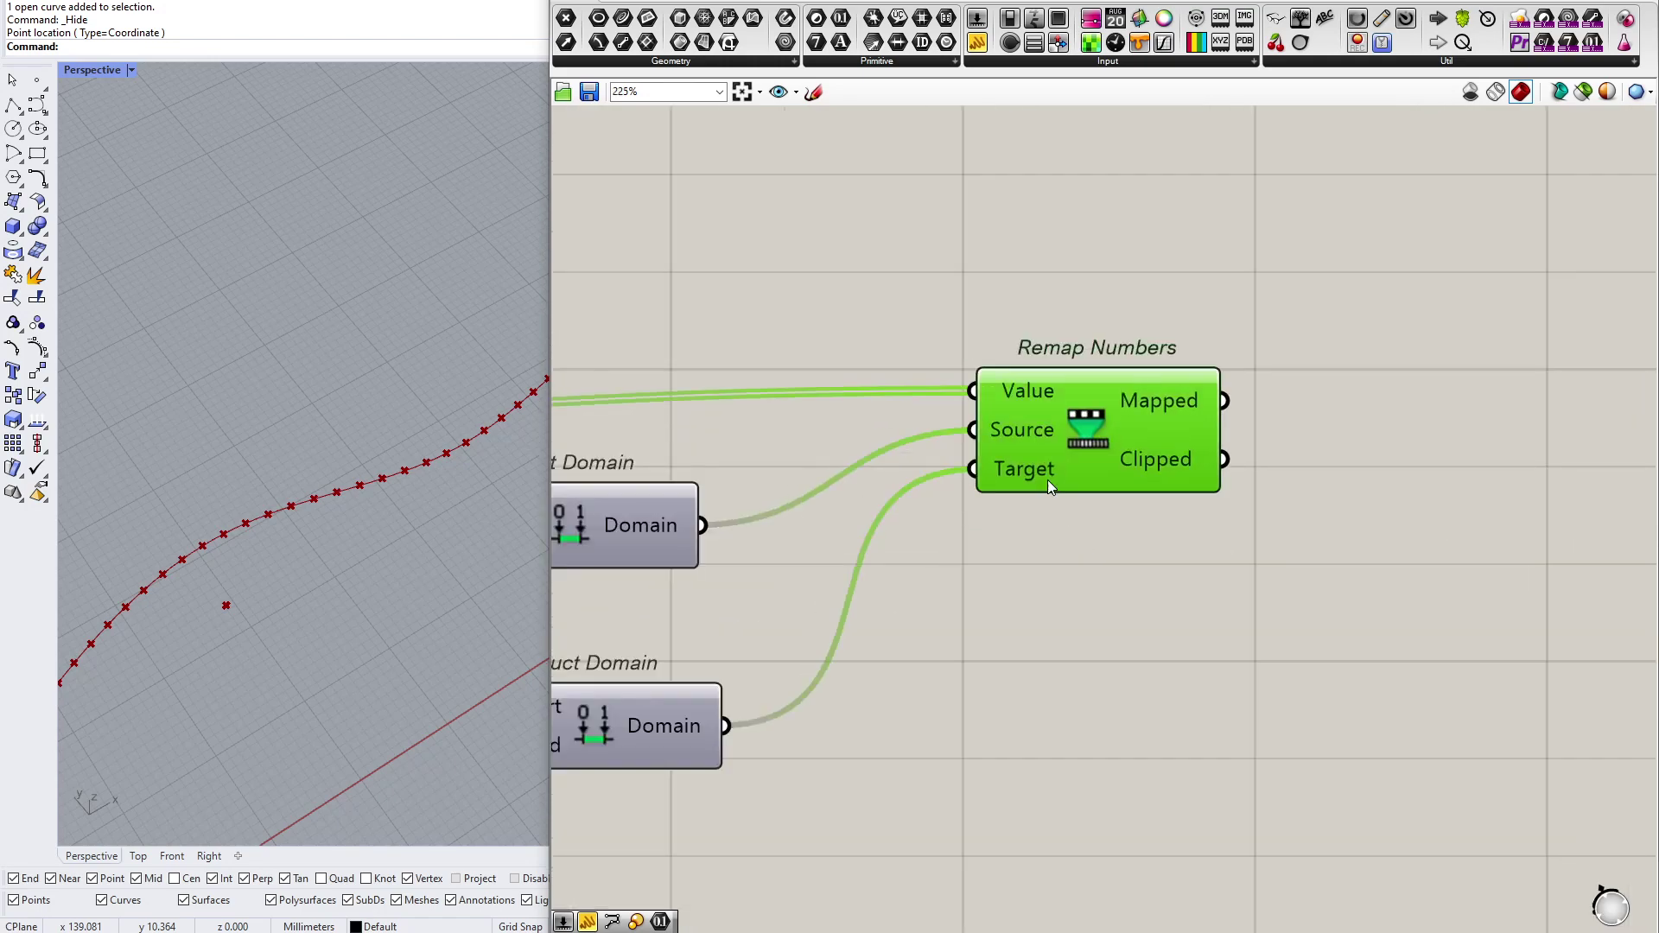
left_click_drag(1115, 549, 1279, 457)
scroll(1132, 467, "down", 3)
scroll(1132, 467, "down", 2)
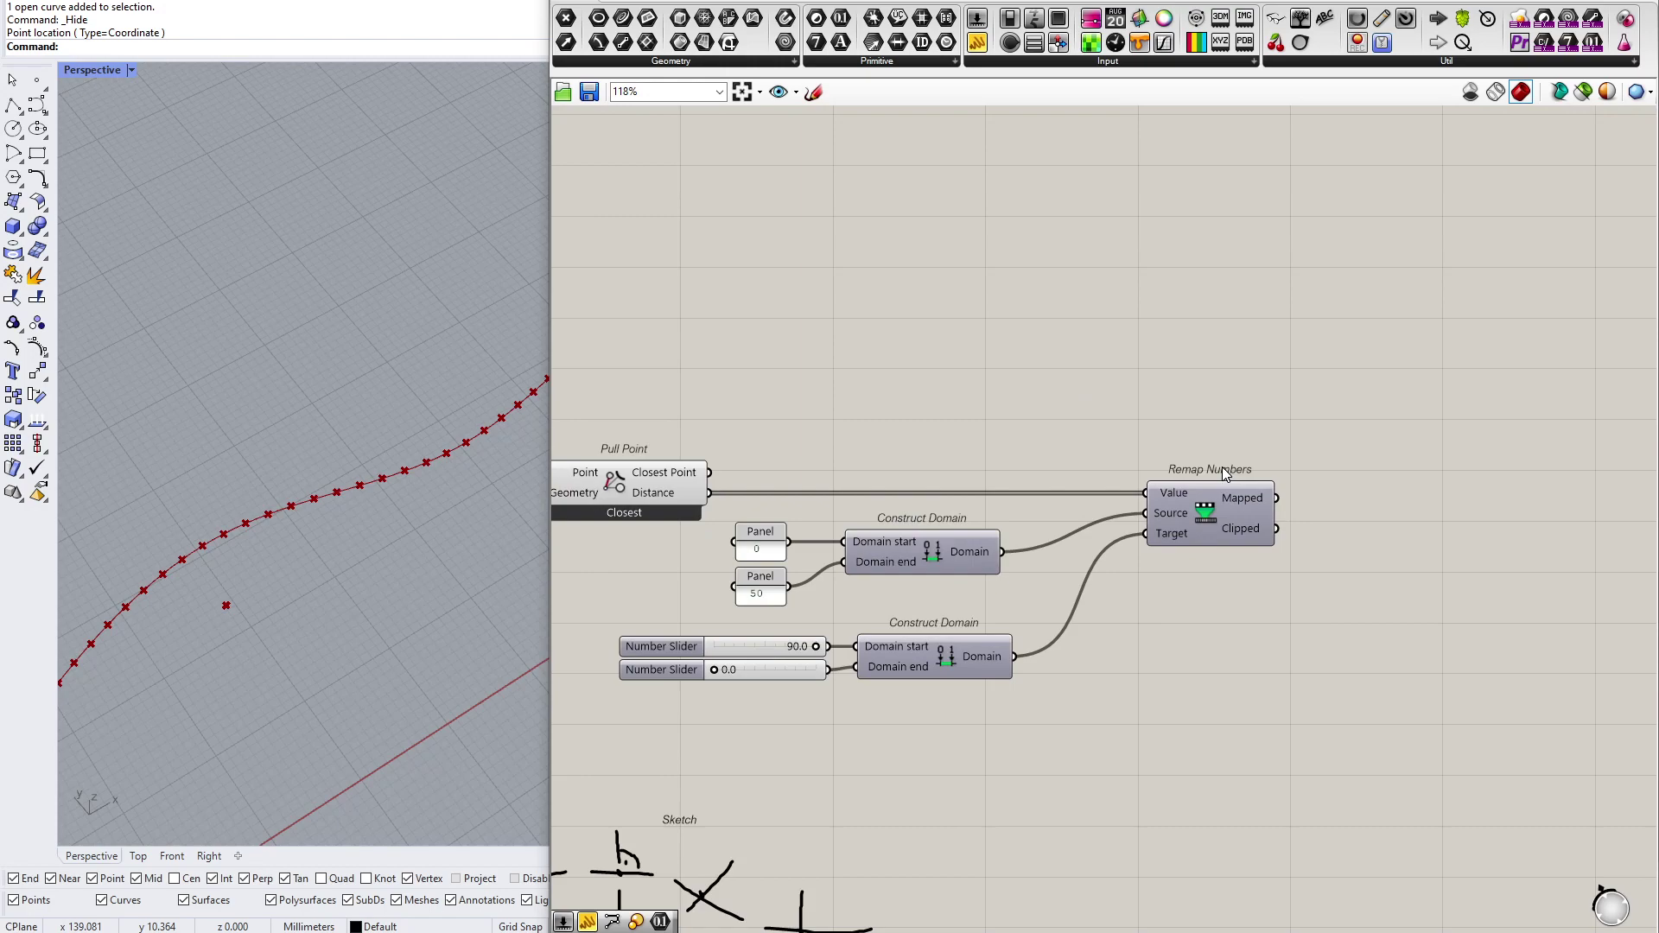
Step: Add a Rotate component after Remap Numbers
scroll(1297, 510, "up", 3)
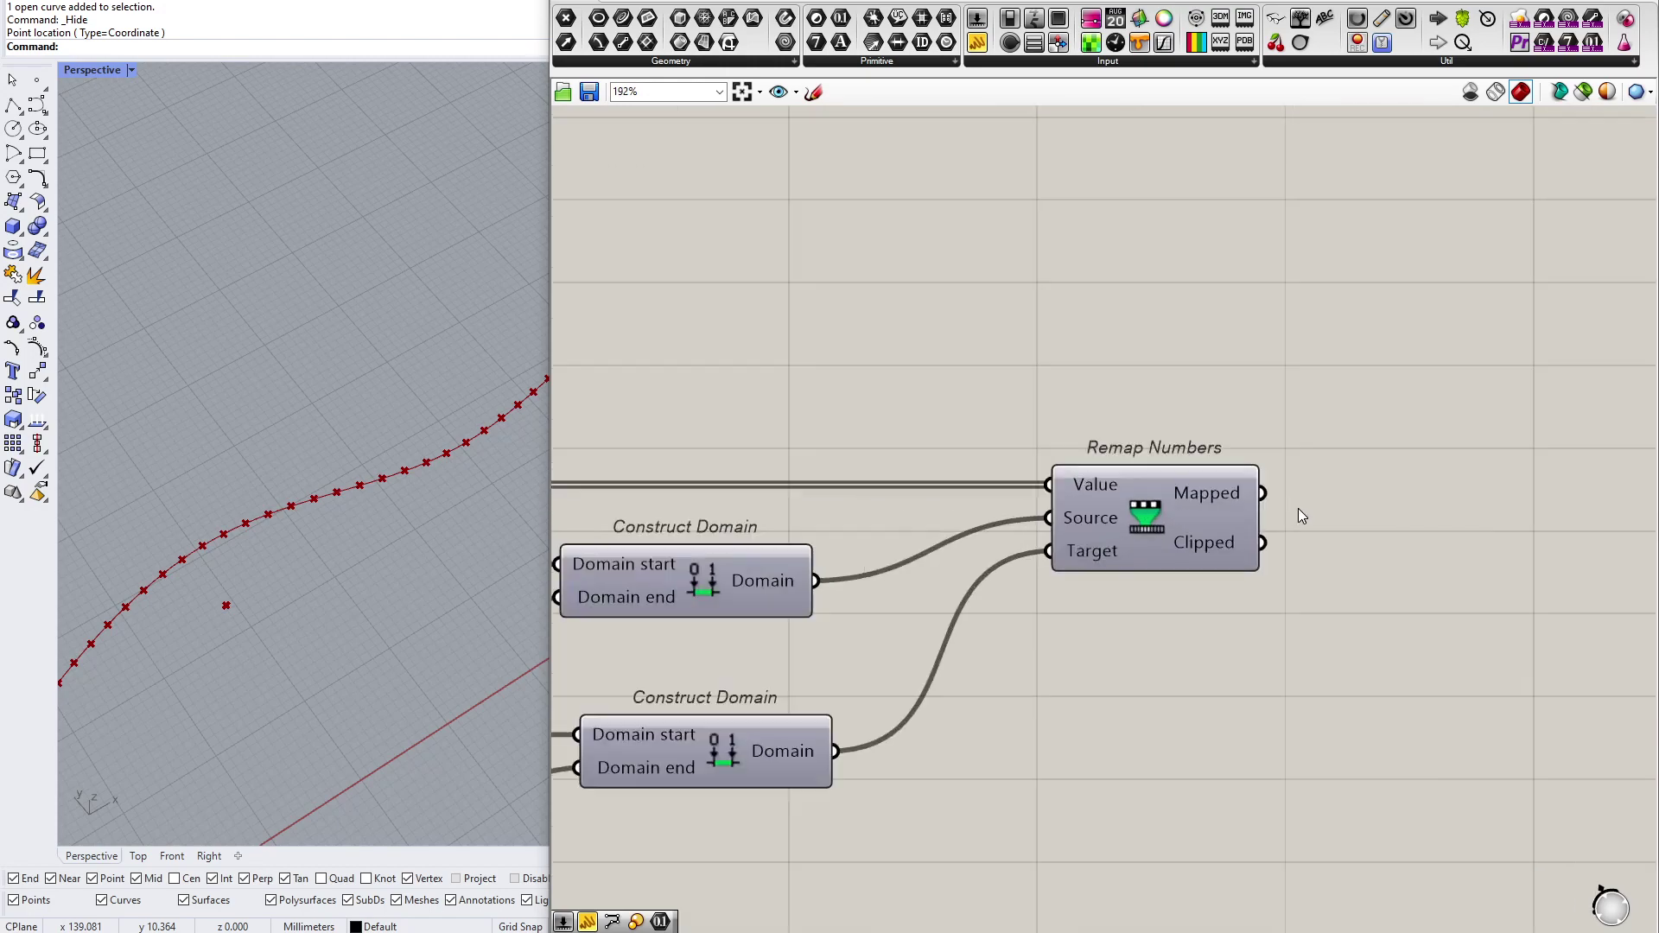
double_click(1277, 422)
type("rotoa")
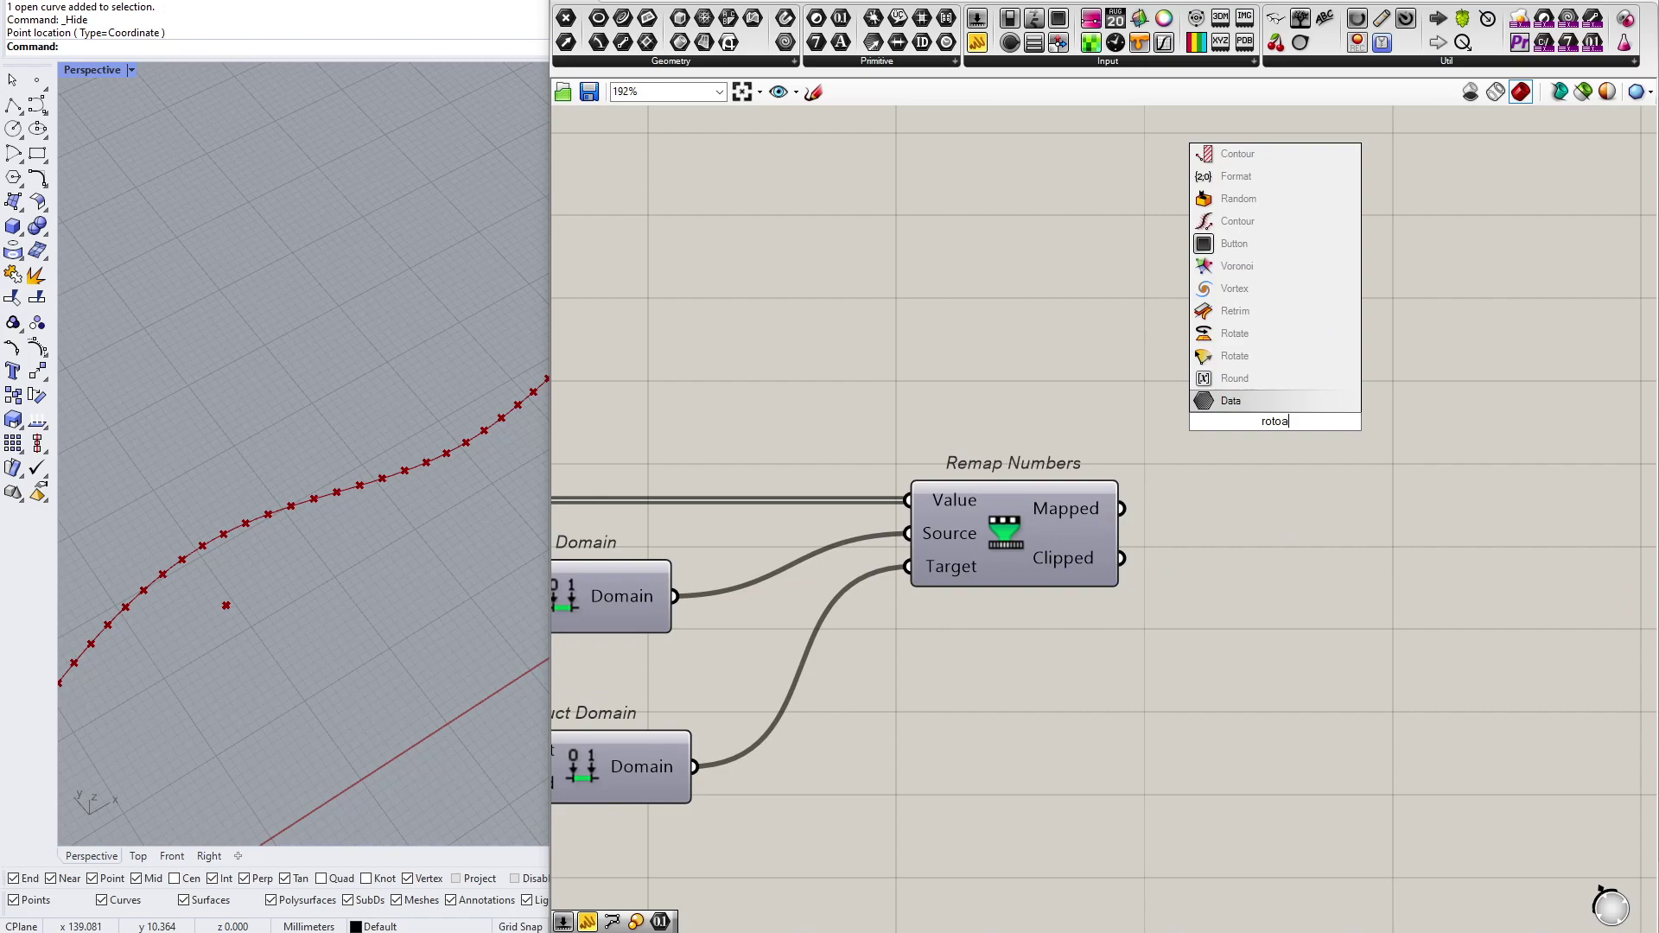
left_click(1272, 335)
Step: Move Curve Middle up slightly and connect the Curve holding the segments to rotate to Rotate's Geometry input
right_click_drag(830, 389, 1210, 398)
scroll(1210, 397, "down", 4)
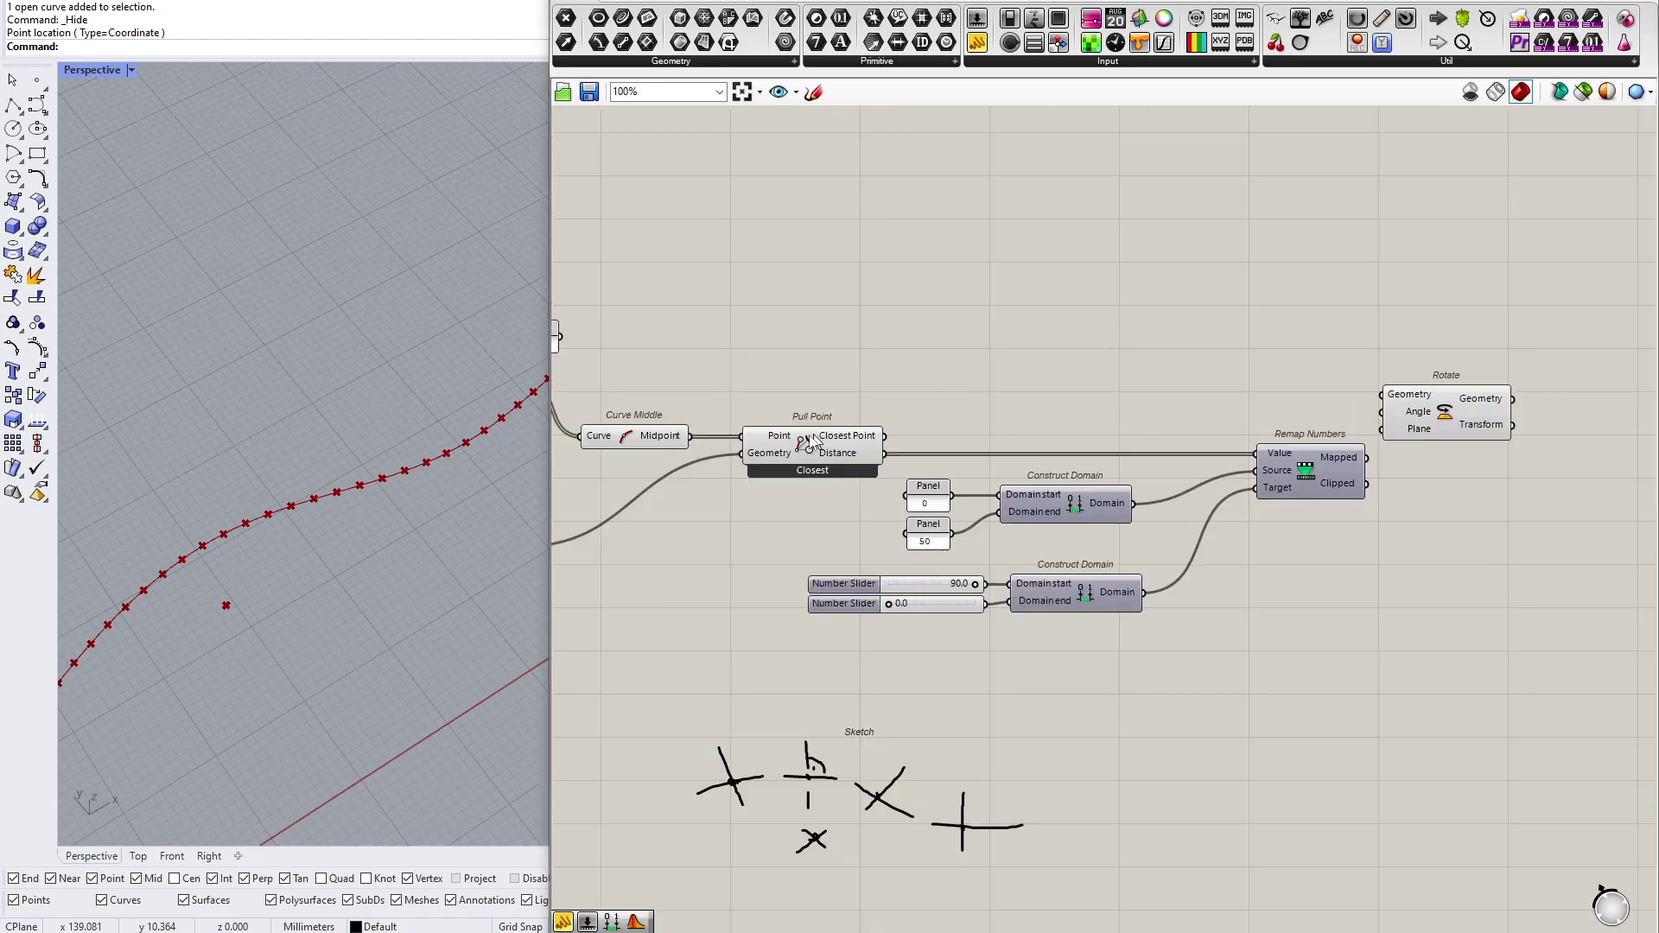
right_click_drag(673, 398, 1005, 383)
scroll(1004, 384, "up", 3)
left_click(749, 367)
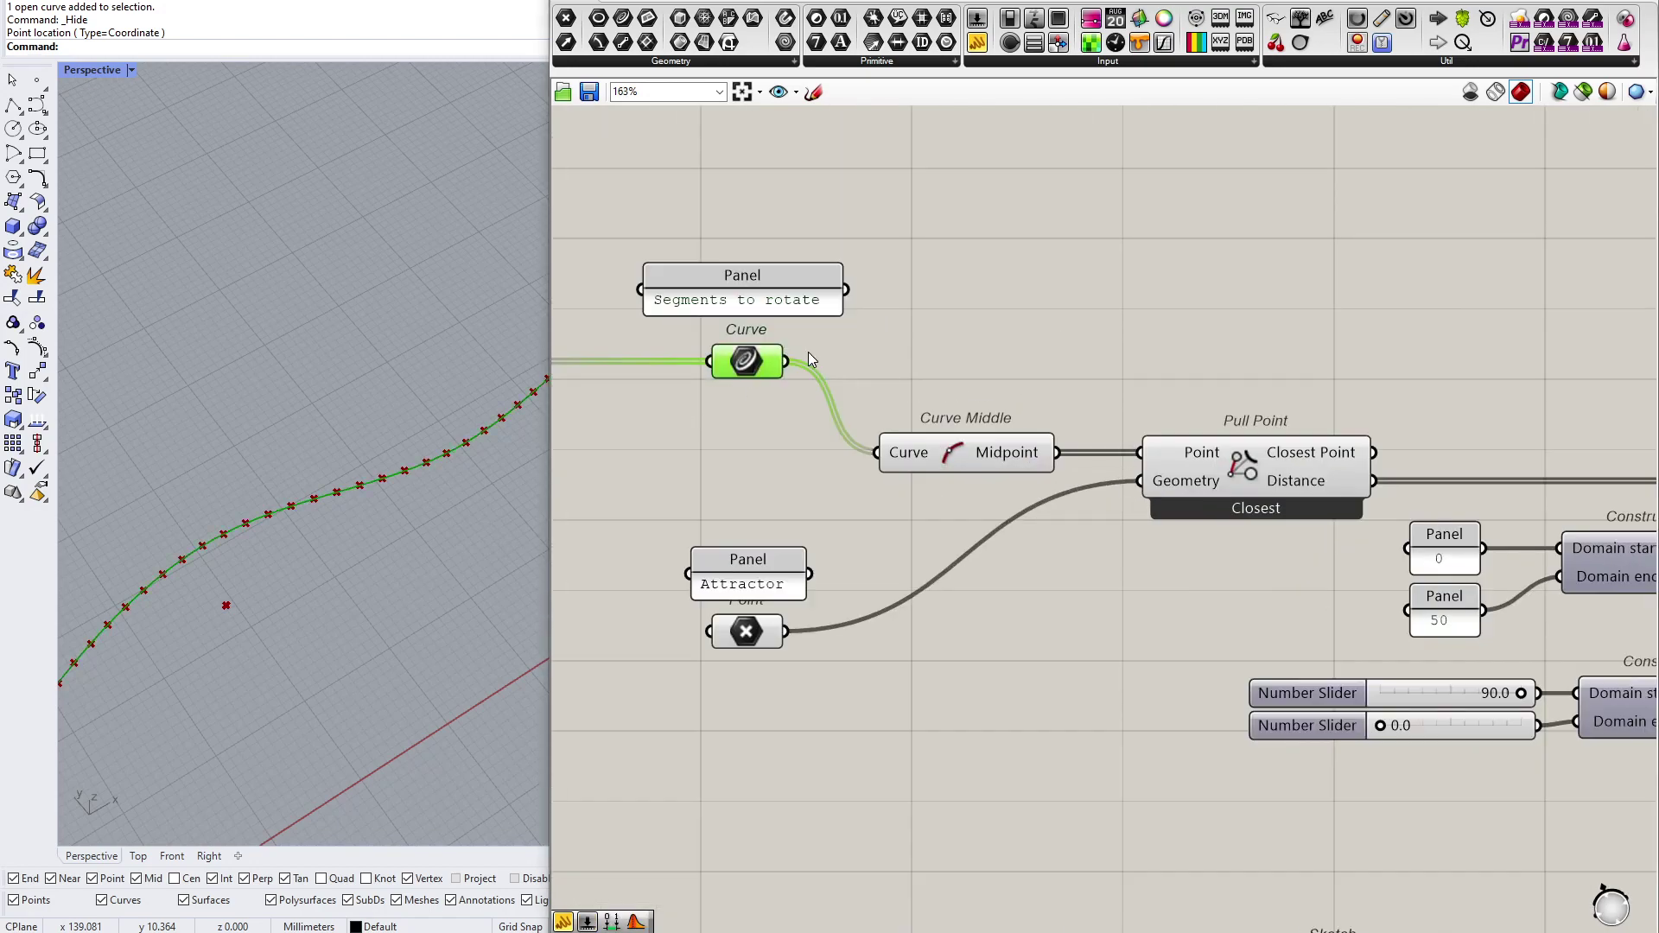
left_click_drag(934, 467, 935, 412)
left_click(735, 362)
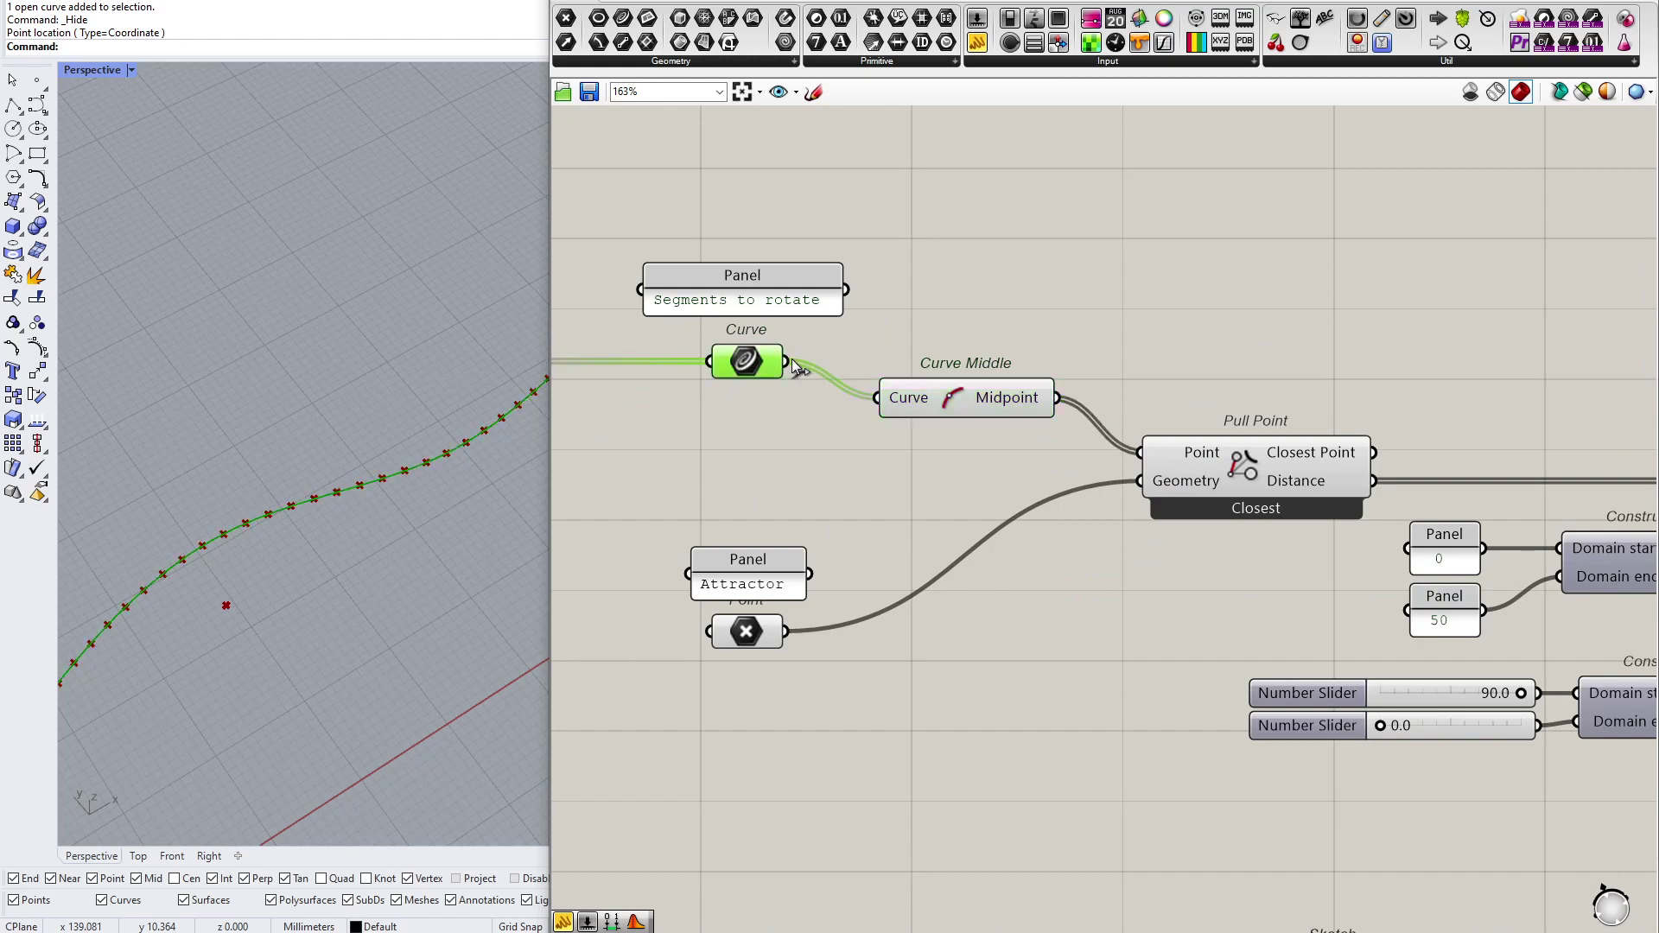
scroll(793, 367, "down", 4)
left_click_drag(782, 359, 1587, 359)
right_click_drag(1477, 367, 1389, 432)
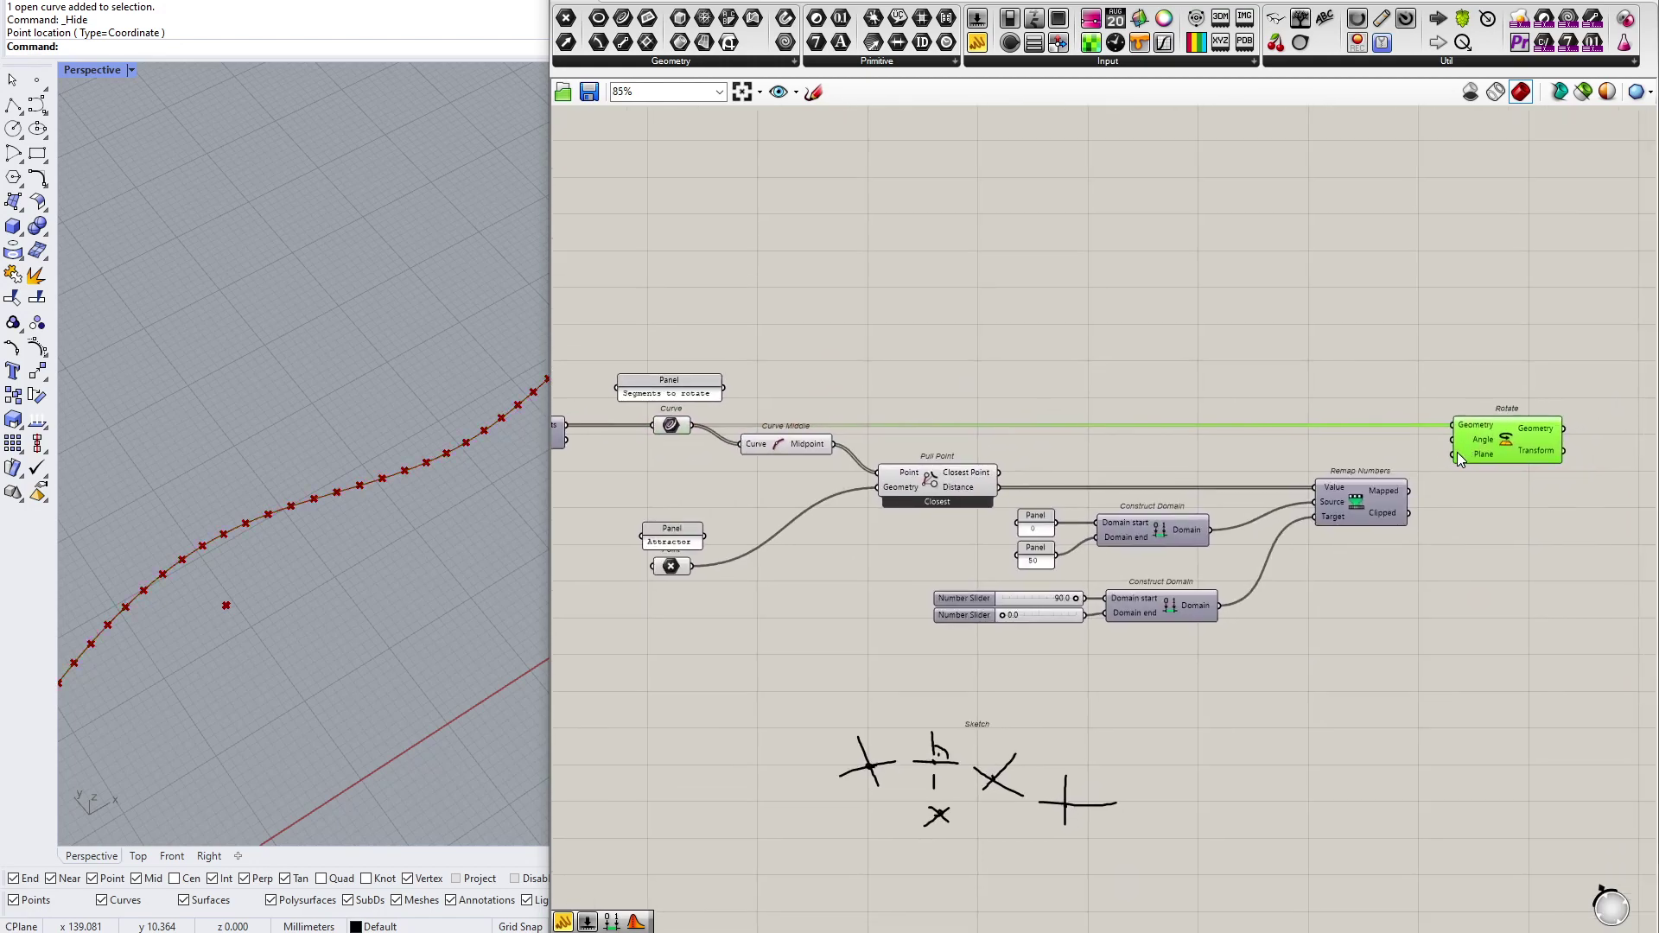
Step: Connect Remap Numbers' Clipped output to Rotate's Angle input and Curve Middle's Midpoint output to its Plane input
left_click_drag(1456, 442, 1410, 515)
left_click_drag(1517, 445, 1571, 445)
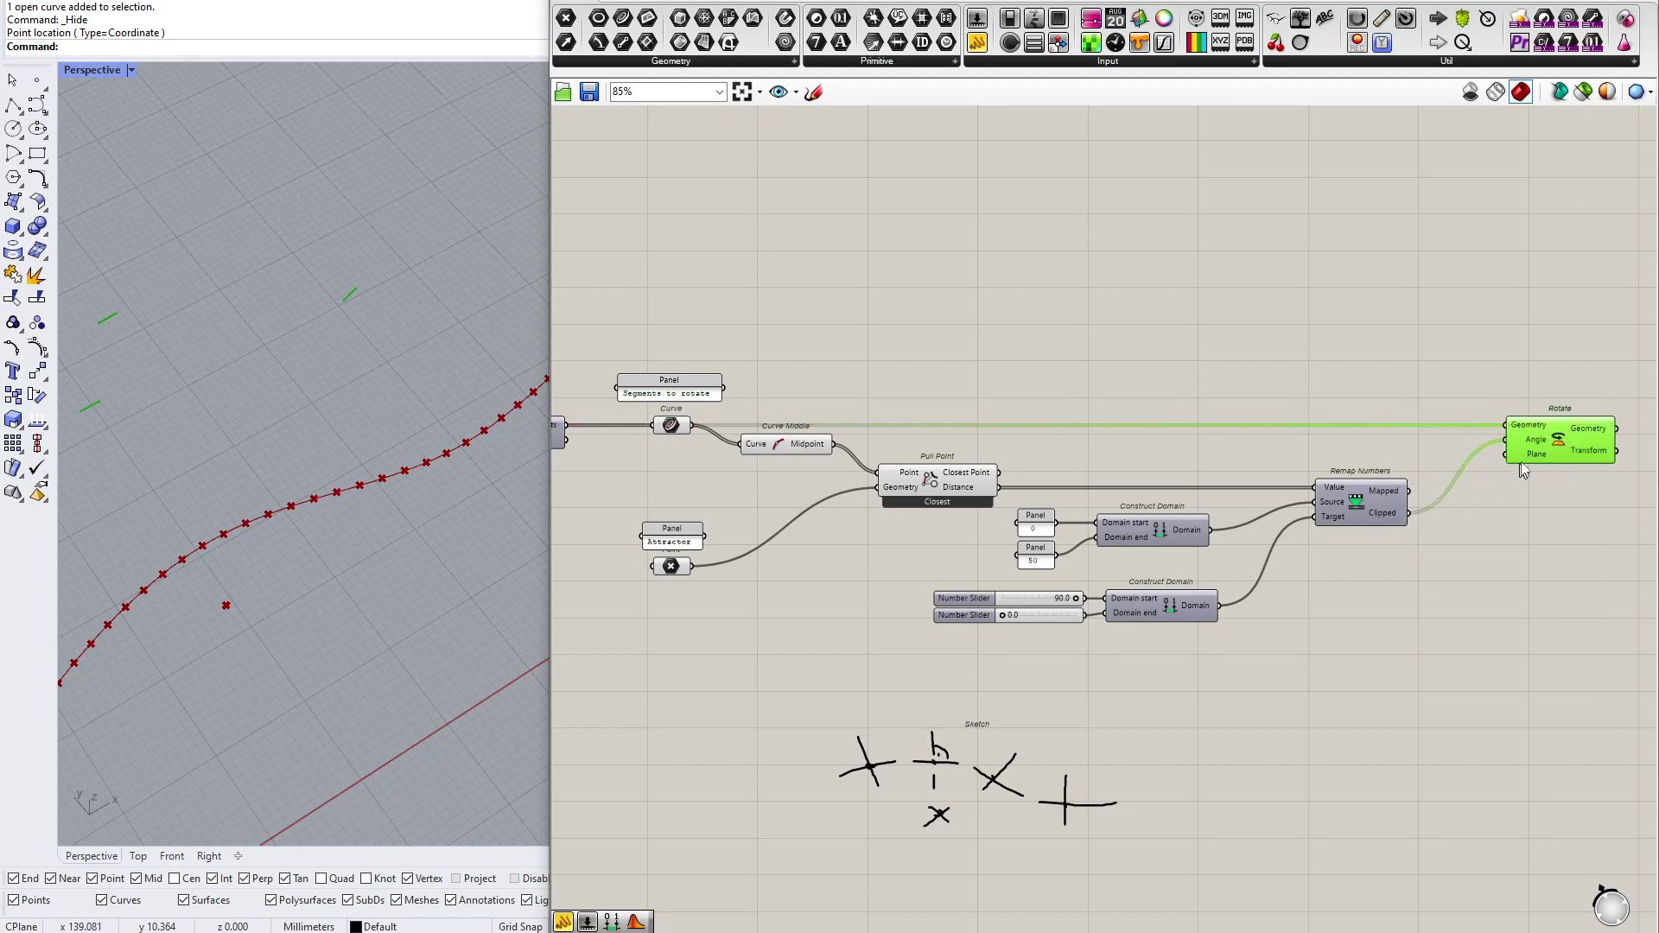
left_click_drag(1509, 459, 1049, 445)
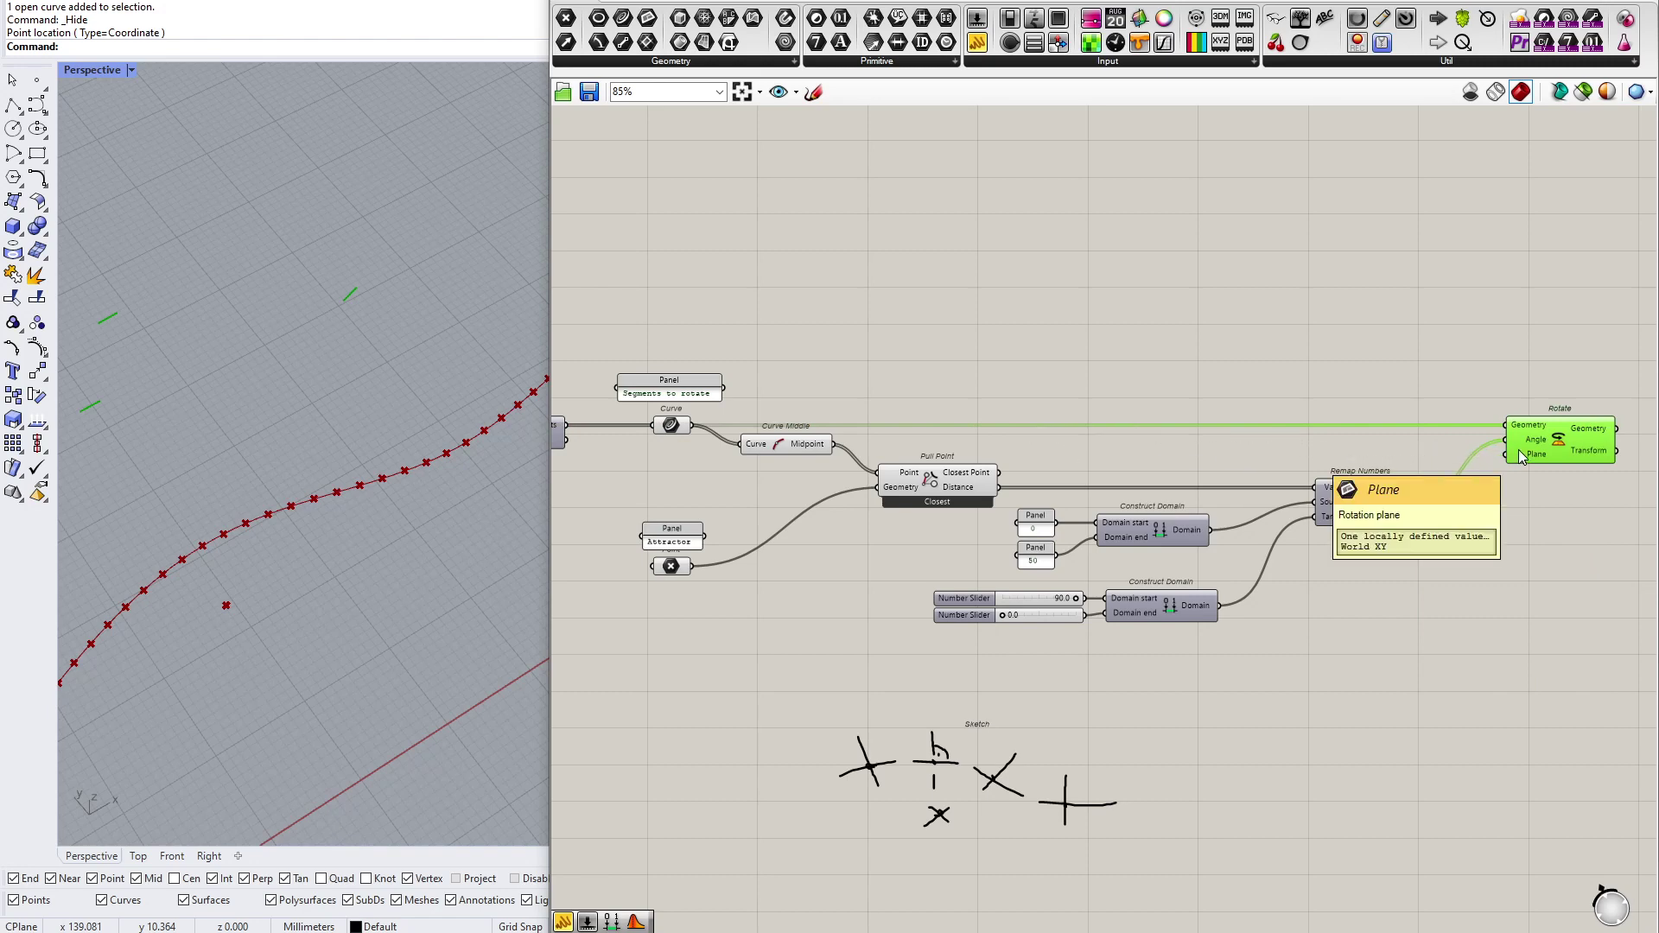
left_click_drag(1510, 456, 834, 444)
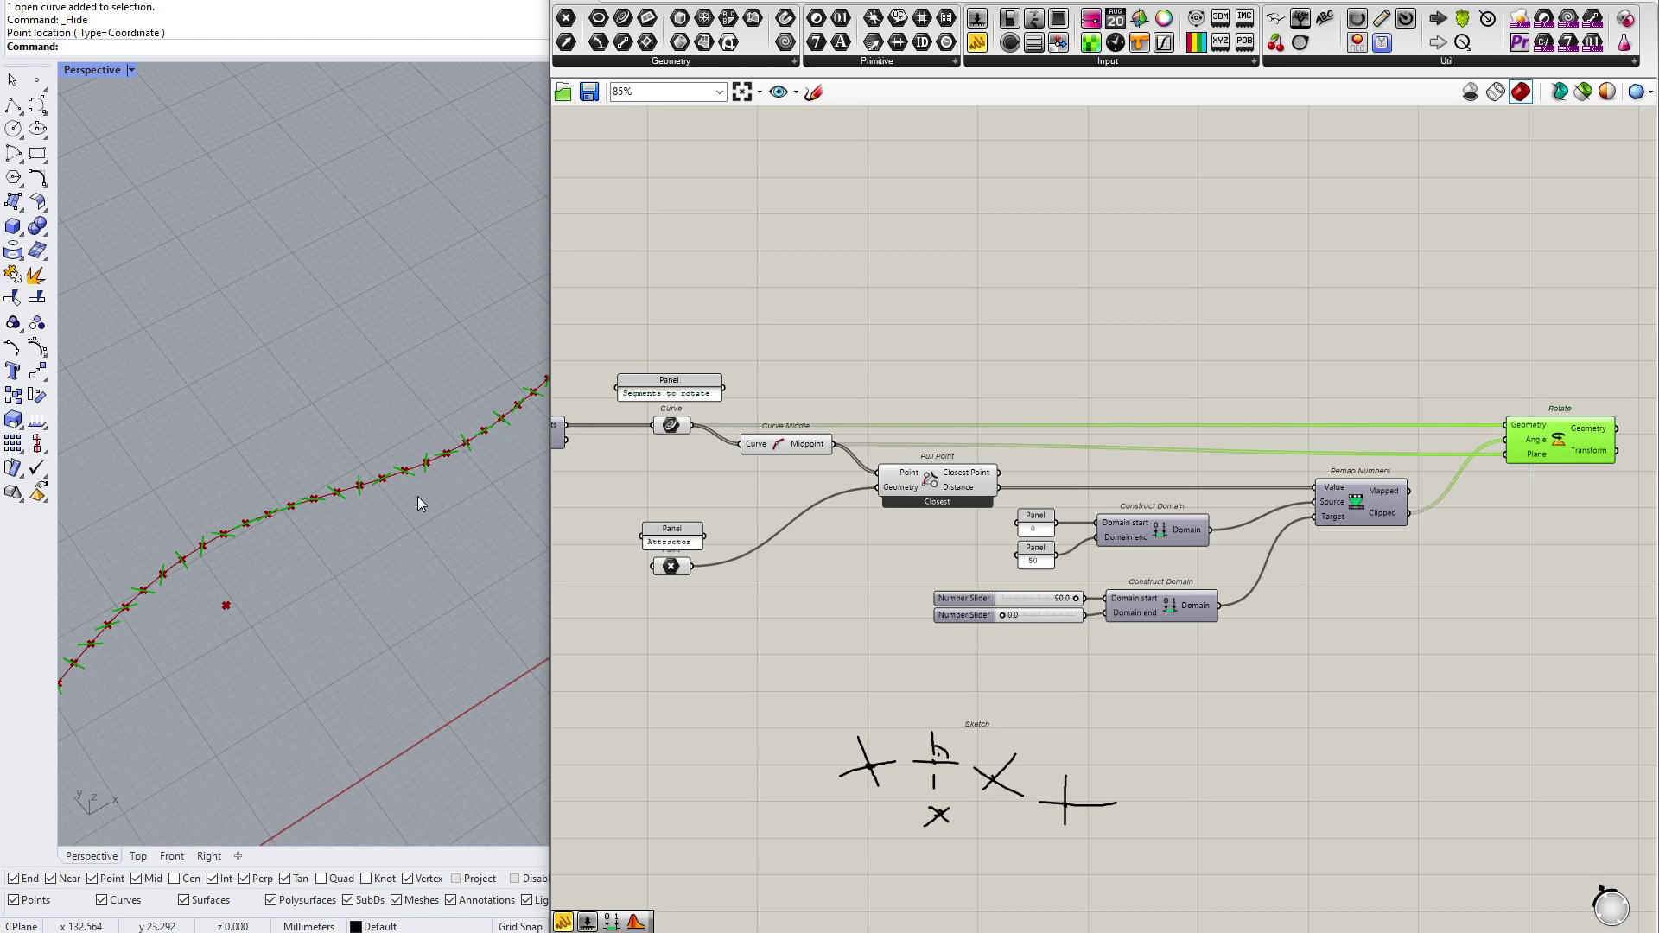
right_click_drag(317, 510, 204, 575)
scroll(424, 536, "up", 7)
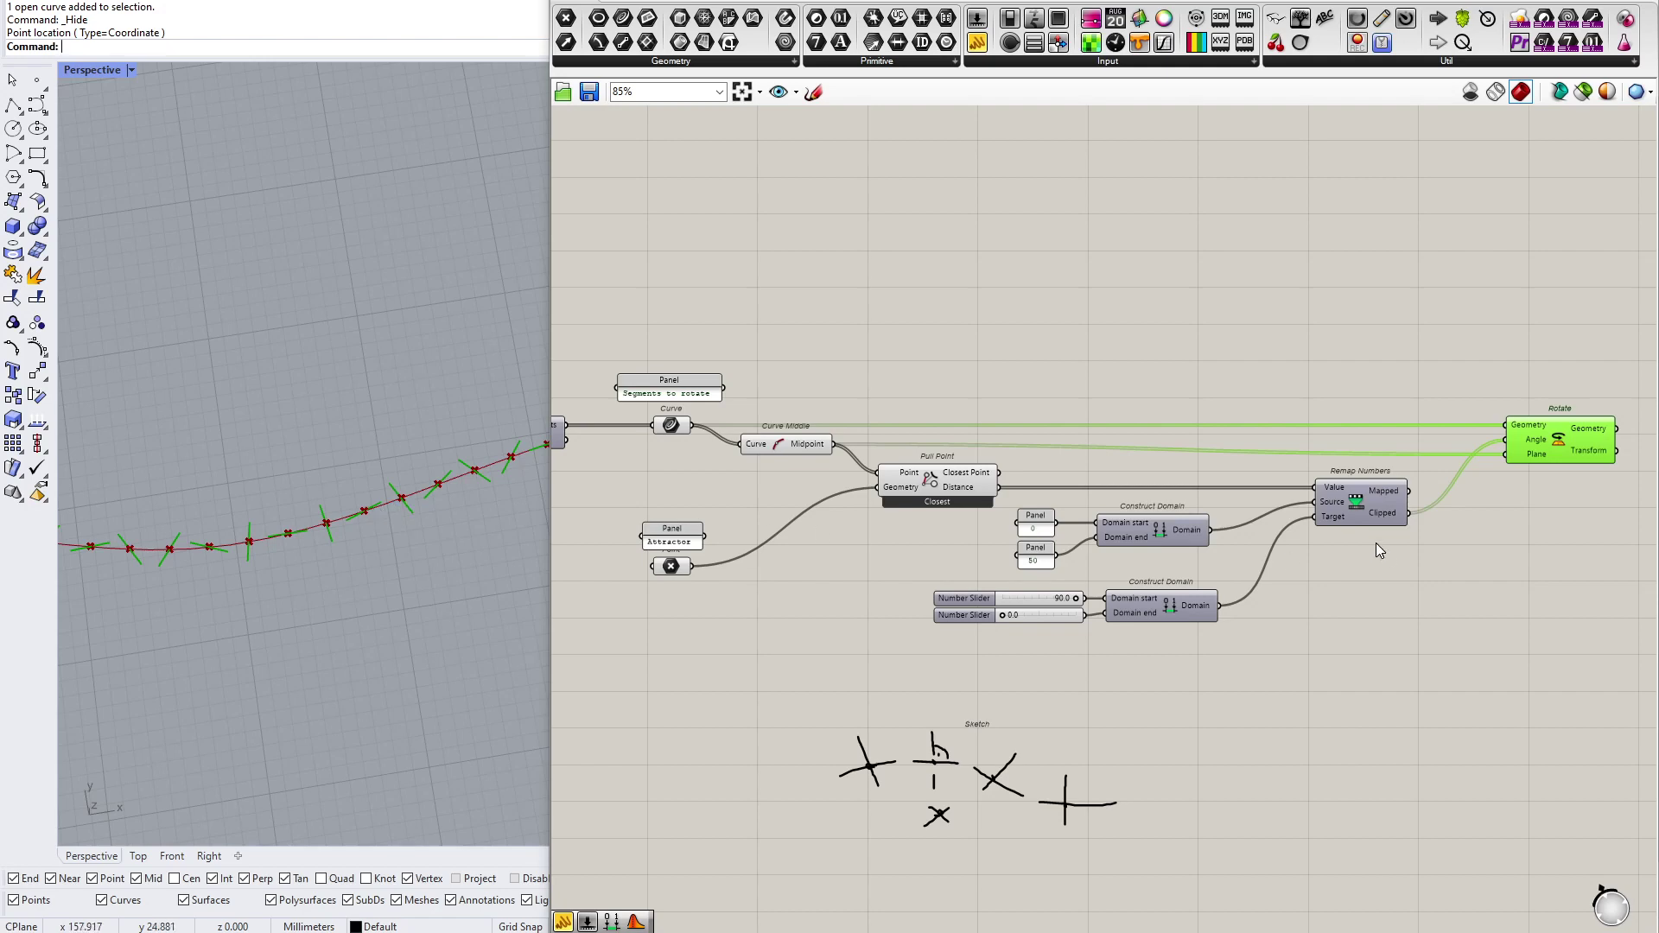
Step: Examine the rotated segments along the curve near the attractor point and the values entering Rotate's Angle input
scroll(376, 500, "down", 10)
scroll(187, 522, "up", 5)
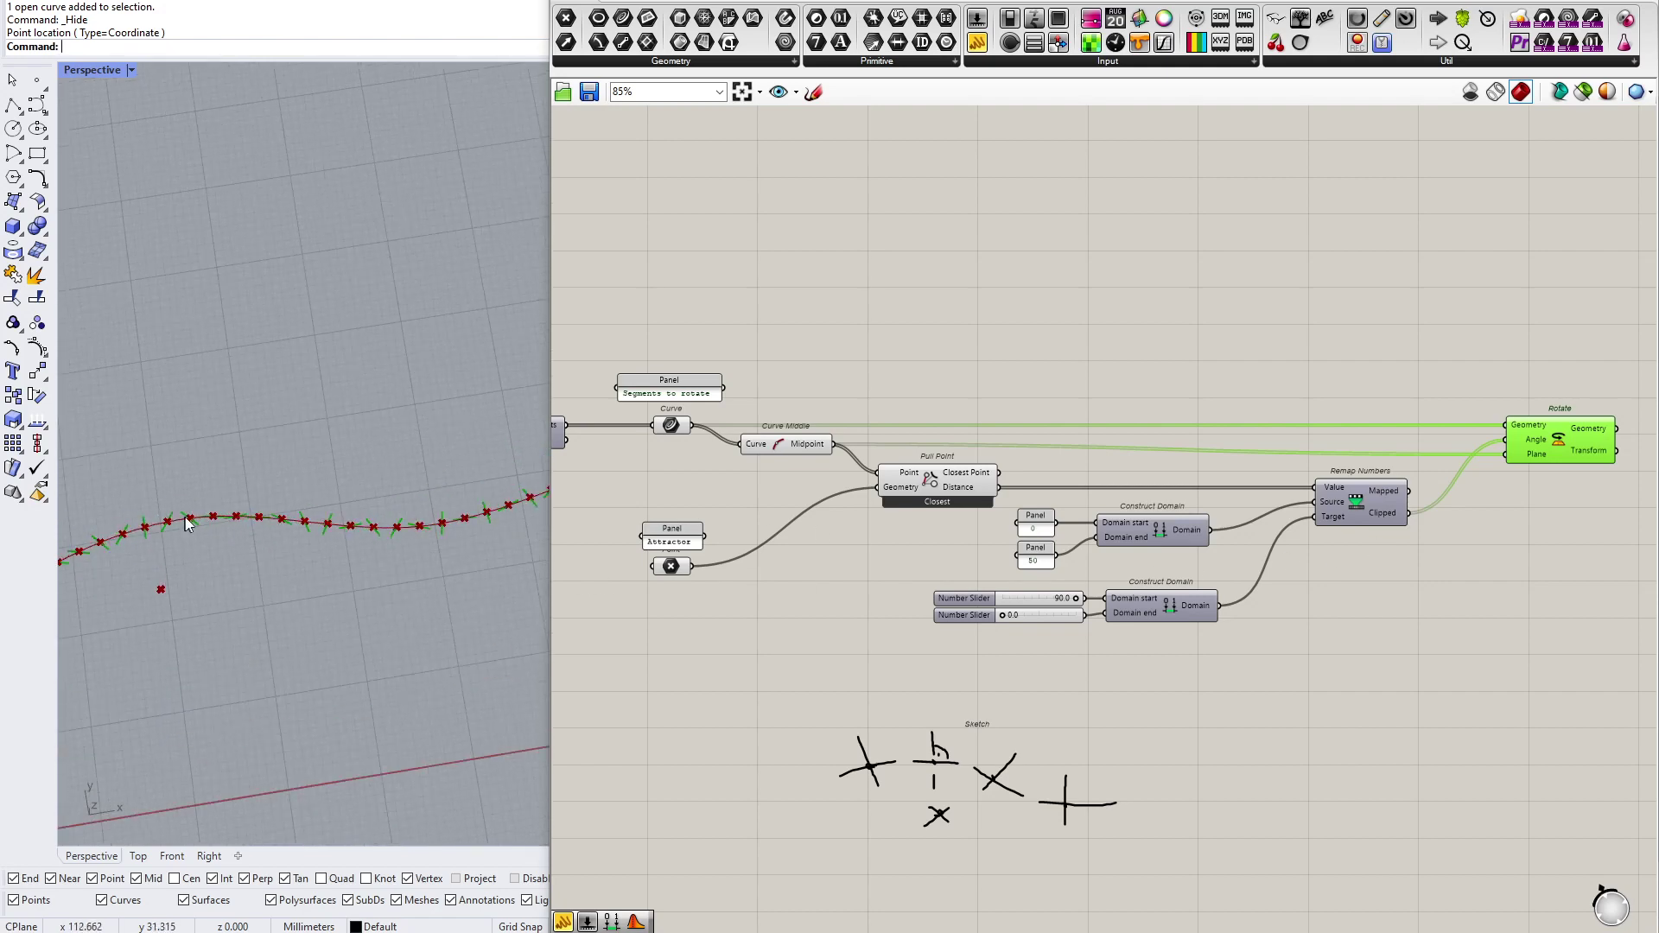
right_click_drag(187, 522, 215, 517)
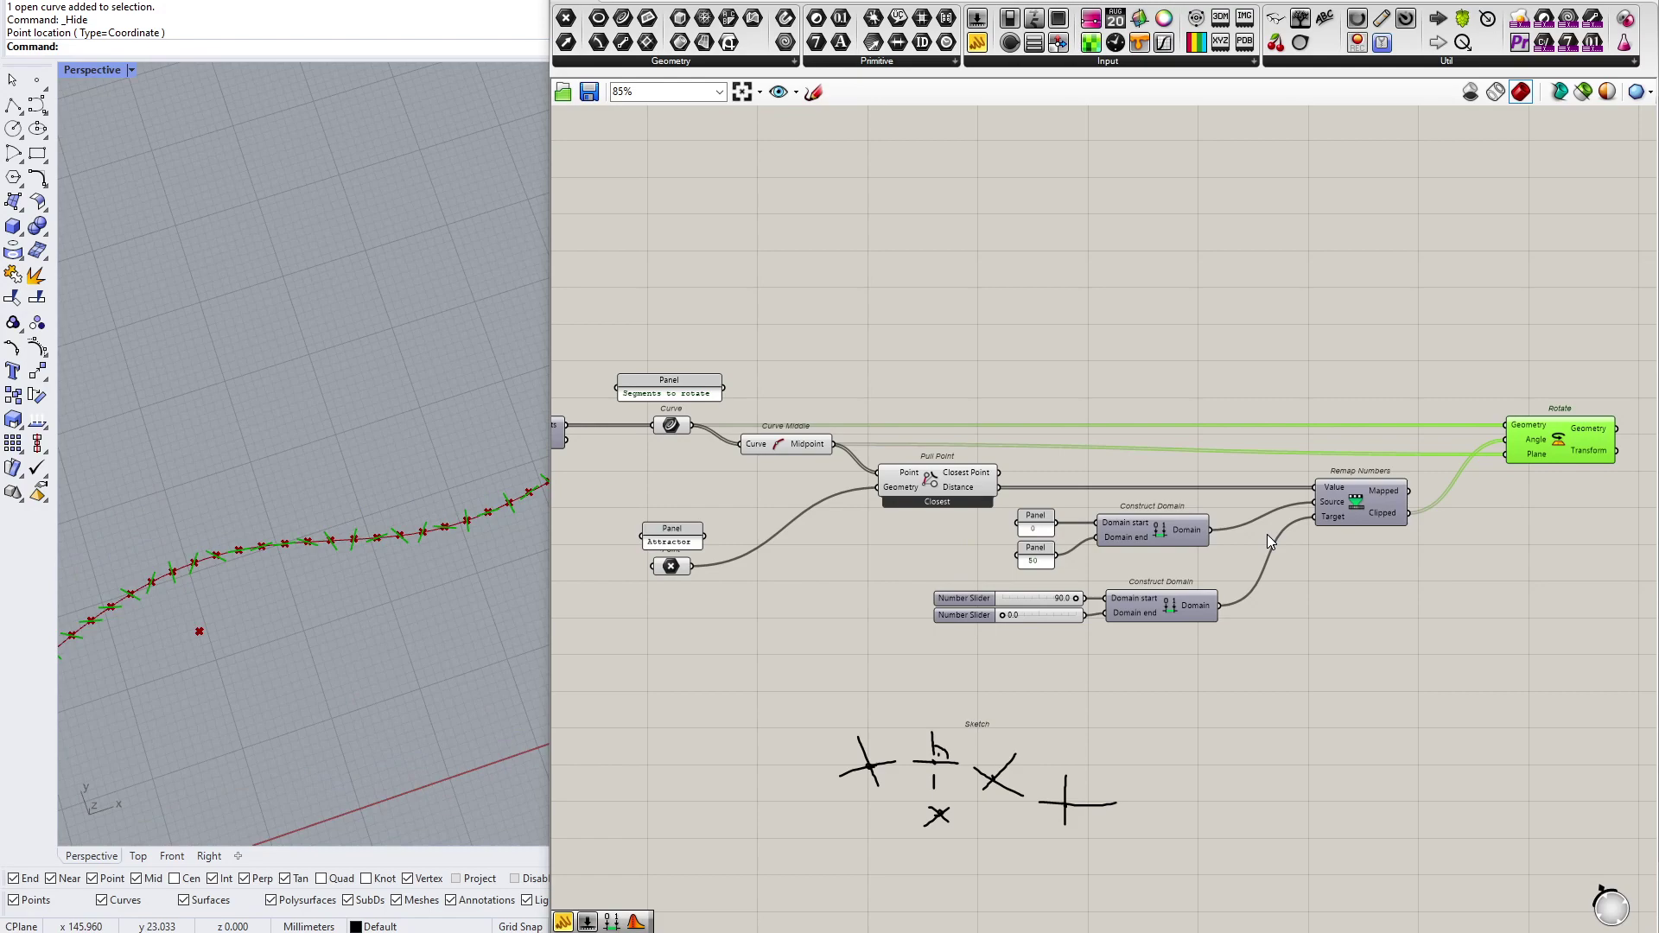
right_click_drag(1393, 516, 997, 548)
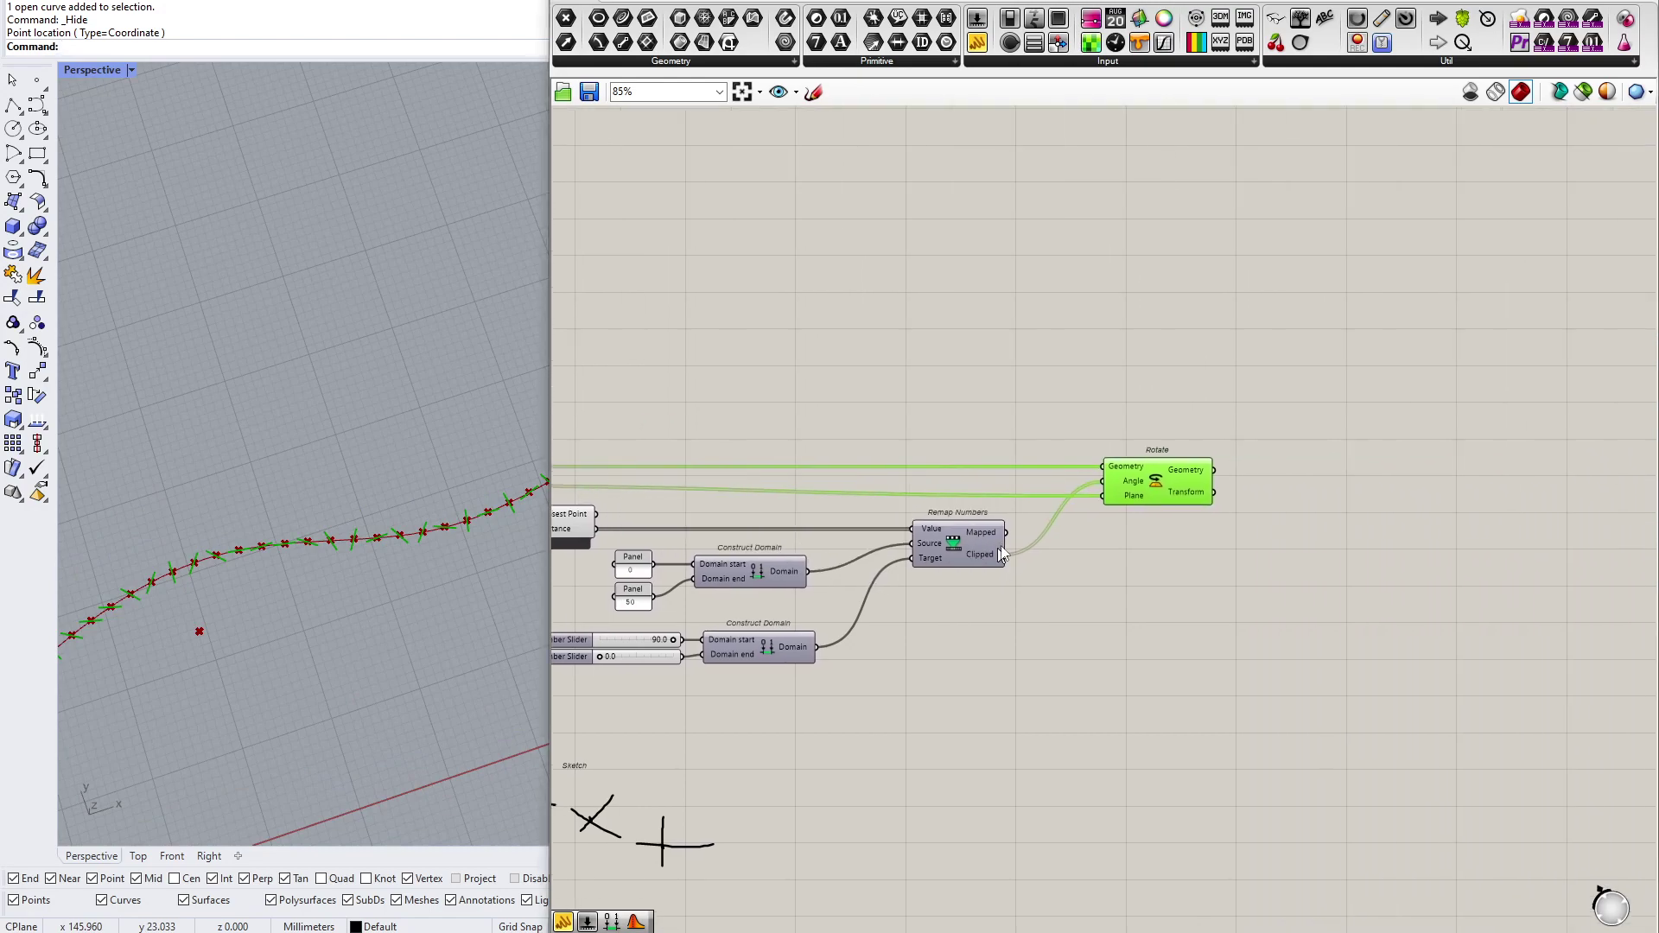
scroll(1129, 484, "up", 2)
scroll(1129, 484, "up", 4)
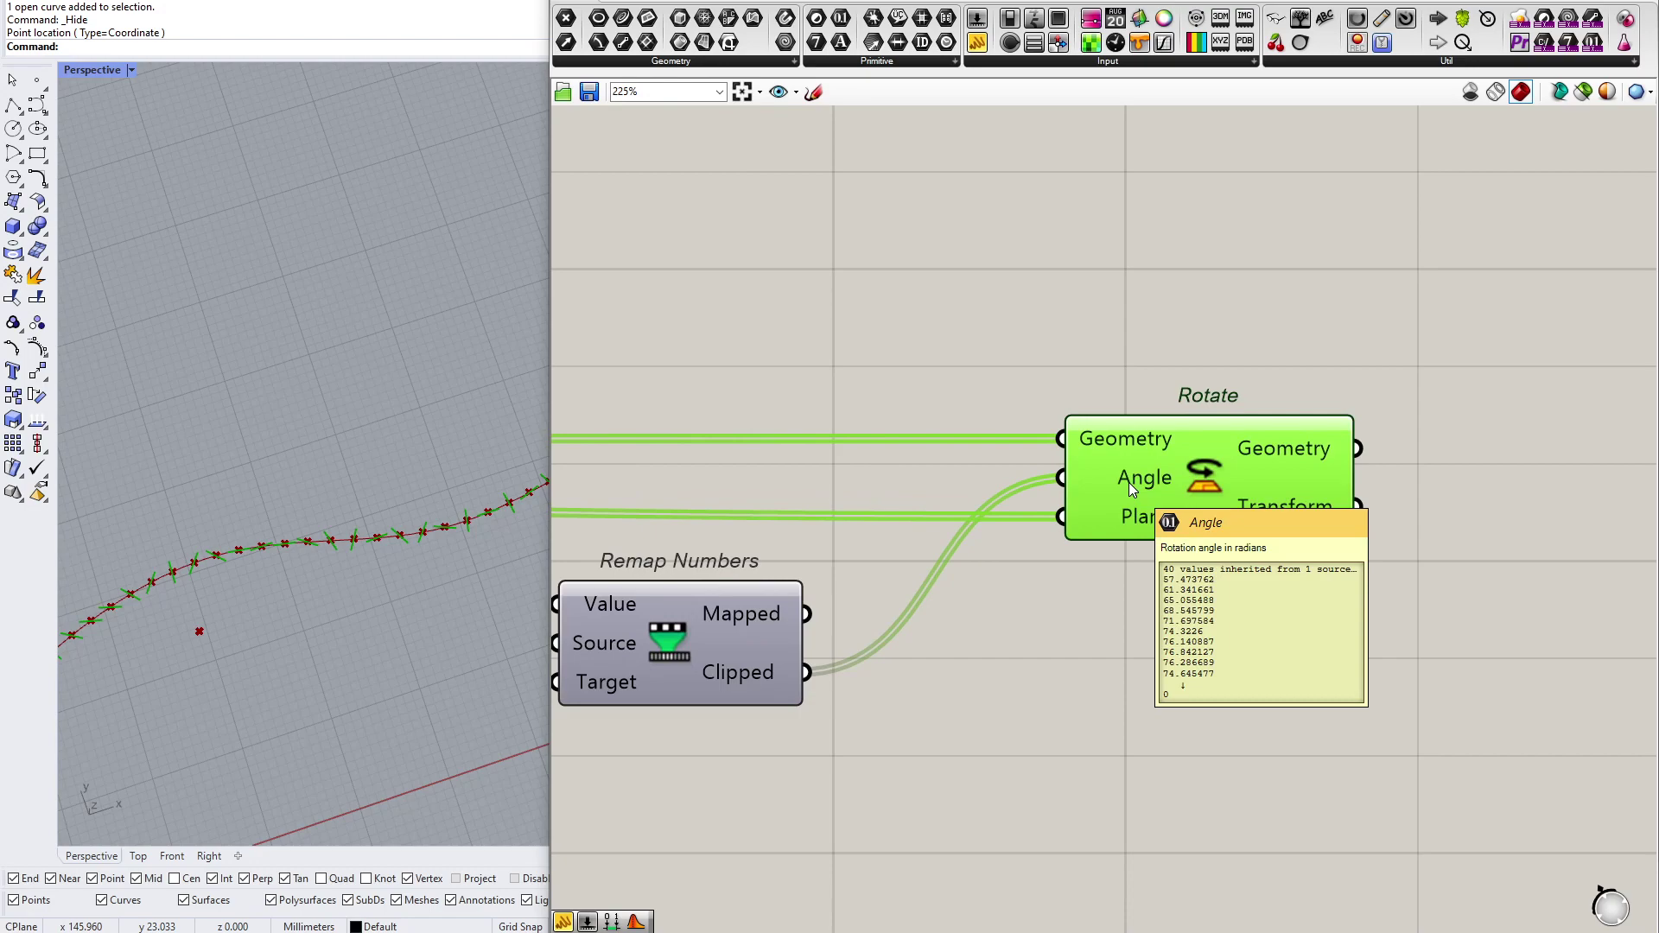
Step: Move Rotate farther right of Remap Numbers and set its Angle input to read degrees
left_click_drag(1134, 482, 1333, 485)
scroll(1331, 485, "down", 6)
scroll(720, 639, "up", 3)
right_click_drag(720, 627, 845, 599)
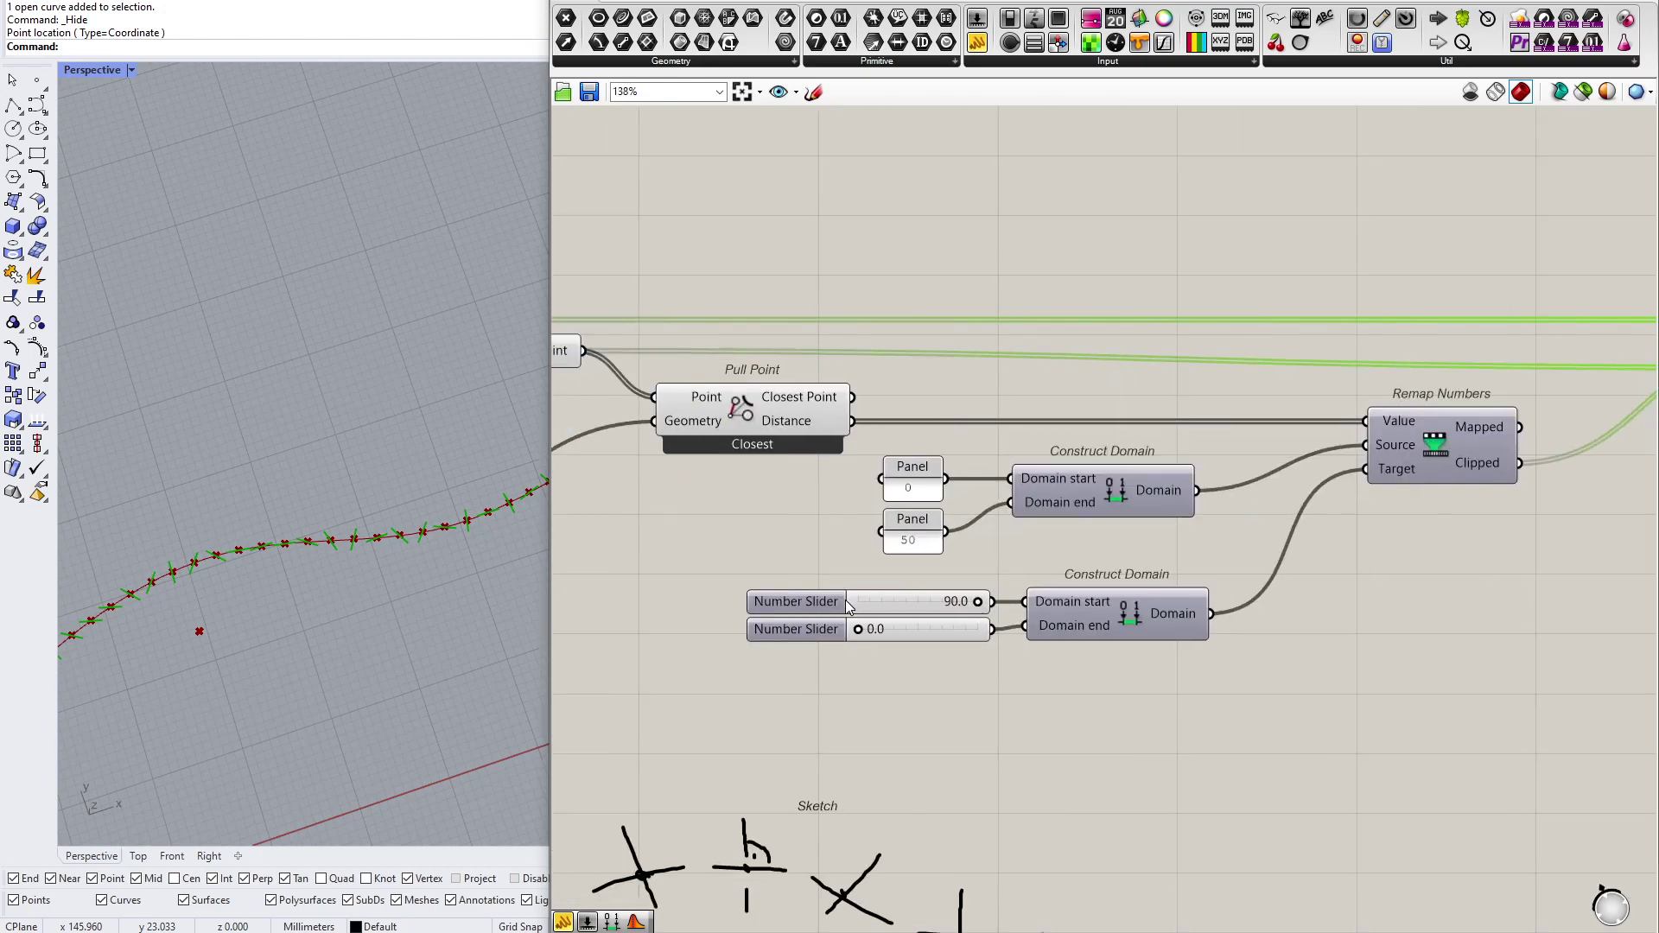
scroll(846, 599, "up", 3)
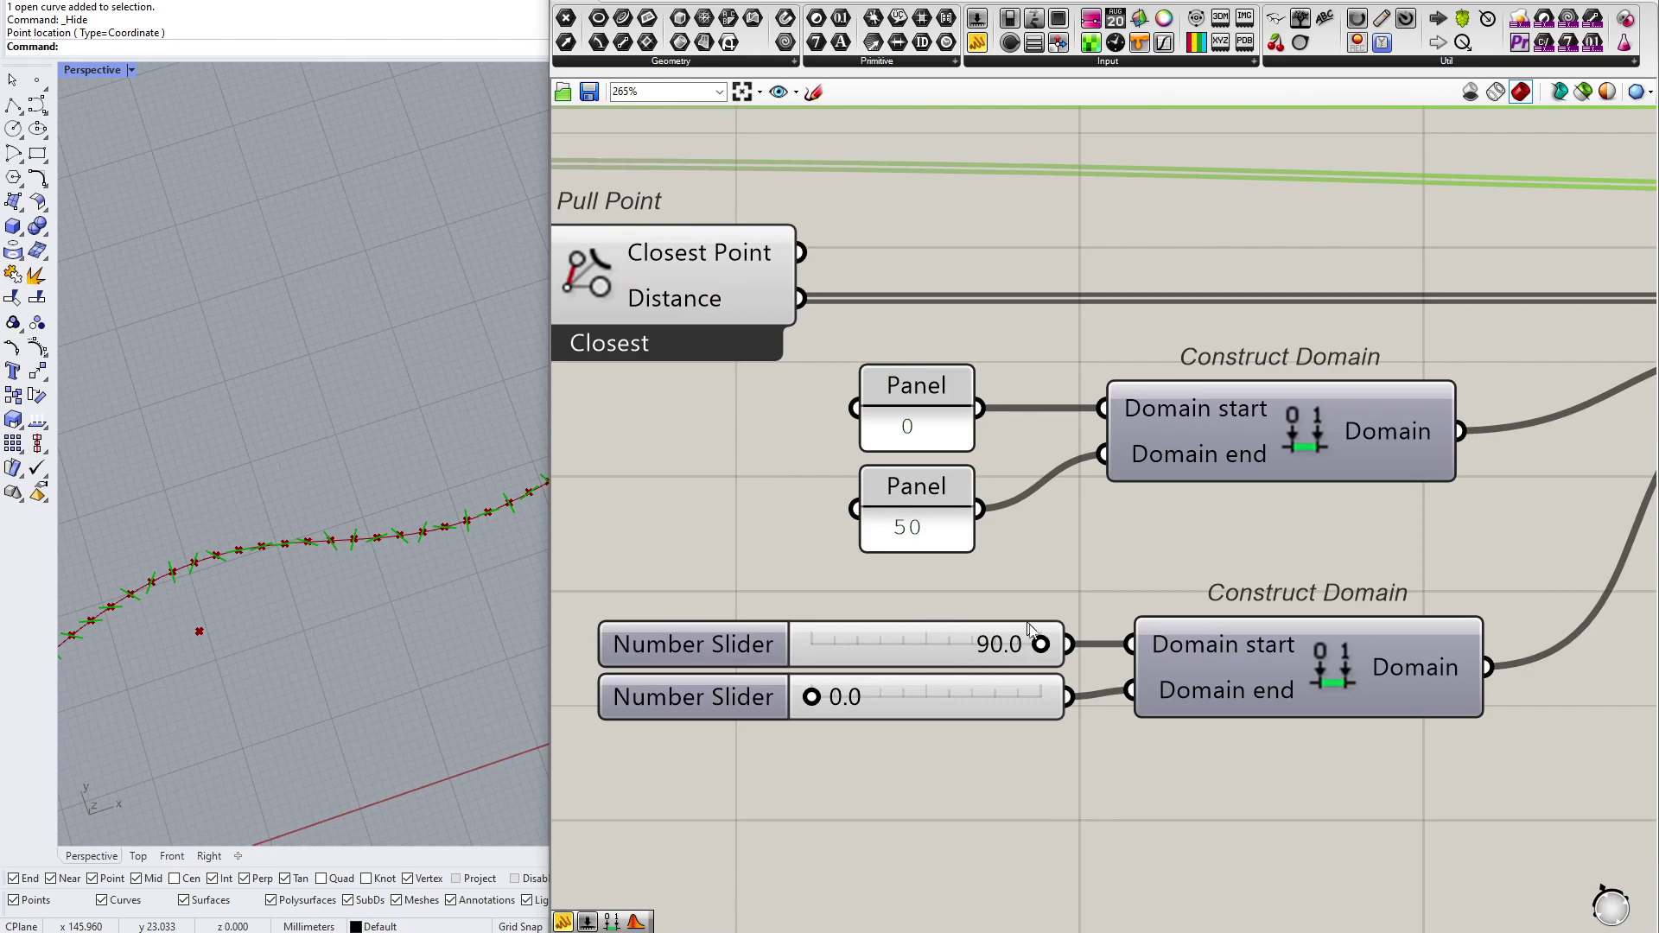
scroll(1029, 628, "down", 2)
left_click_drag(936, 625, 570, 757)
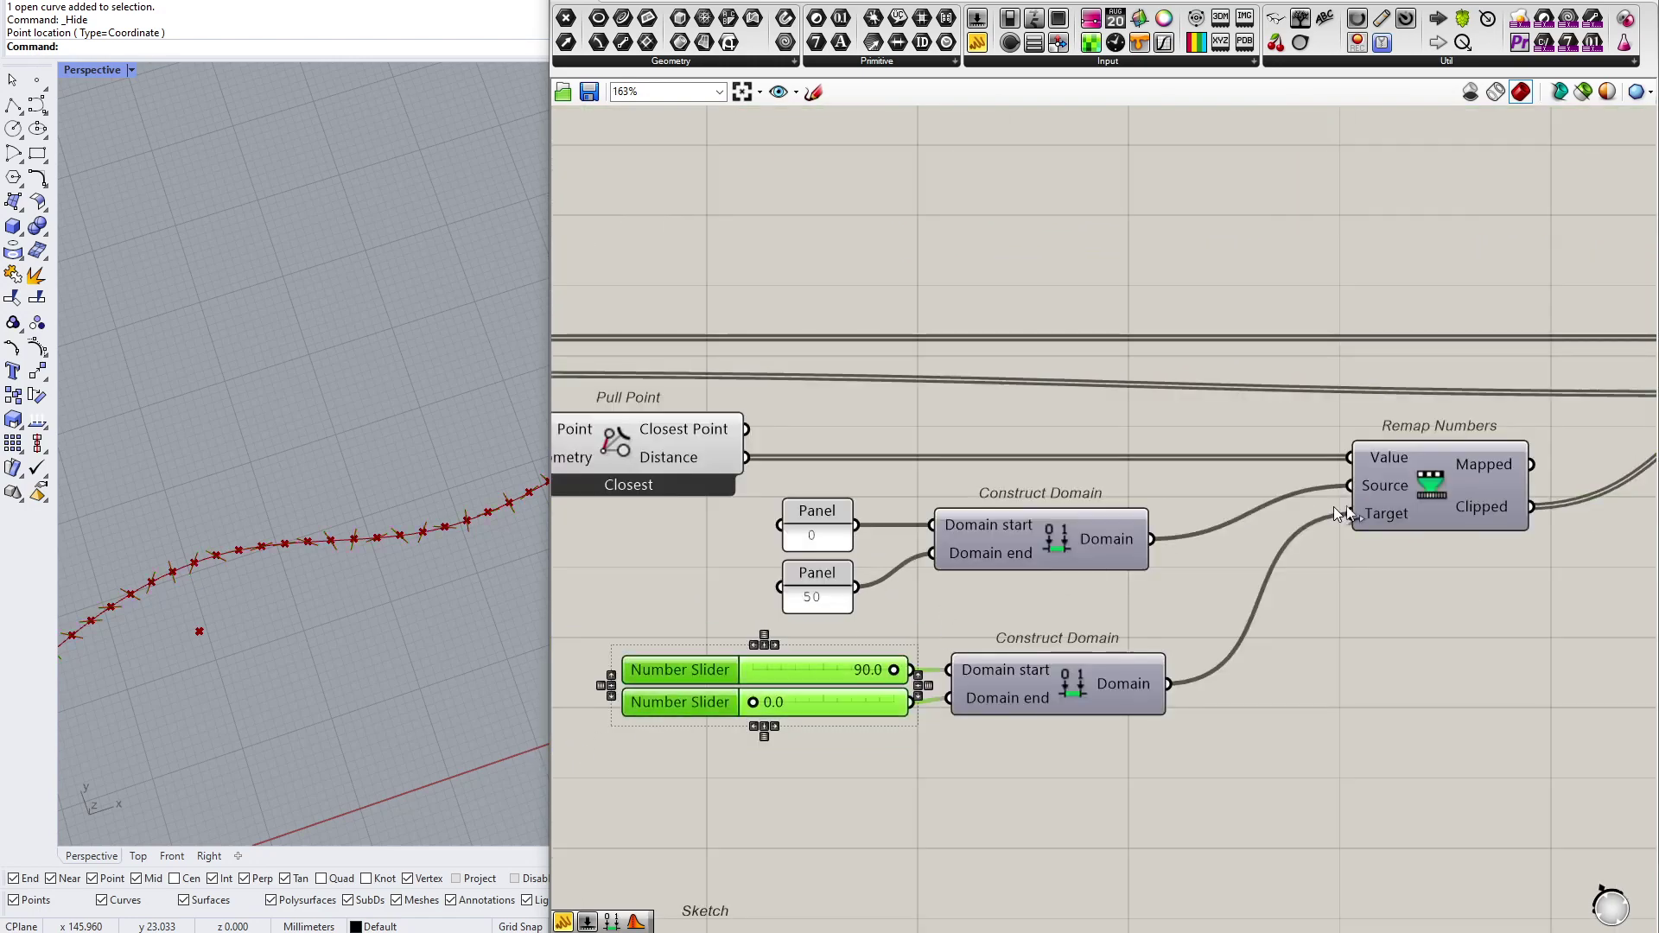
right_click_drag(1334, 506, 655, 611)
right_click_drag(1118, 576, 917, 641)
scroll(989, 559, "up", 2)
right_click(1006, 533)
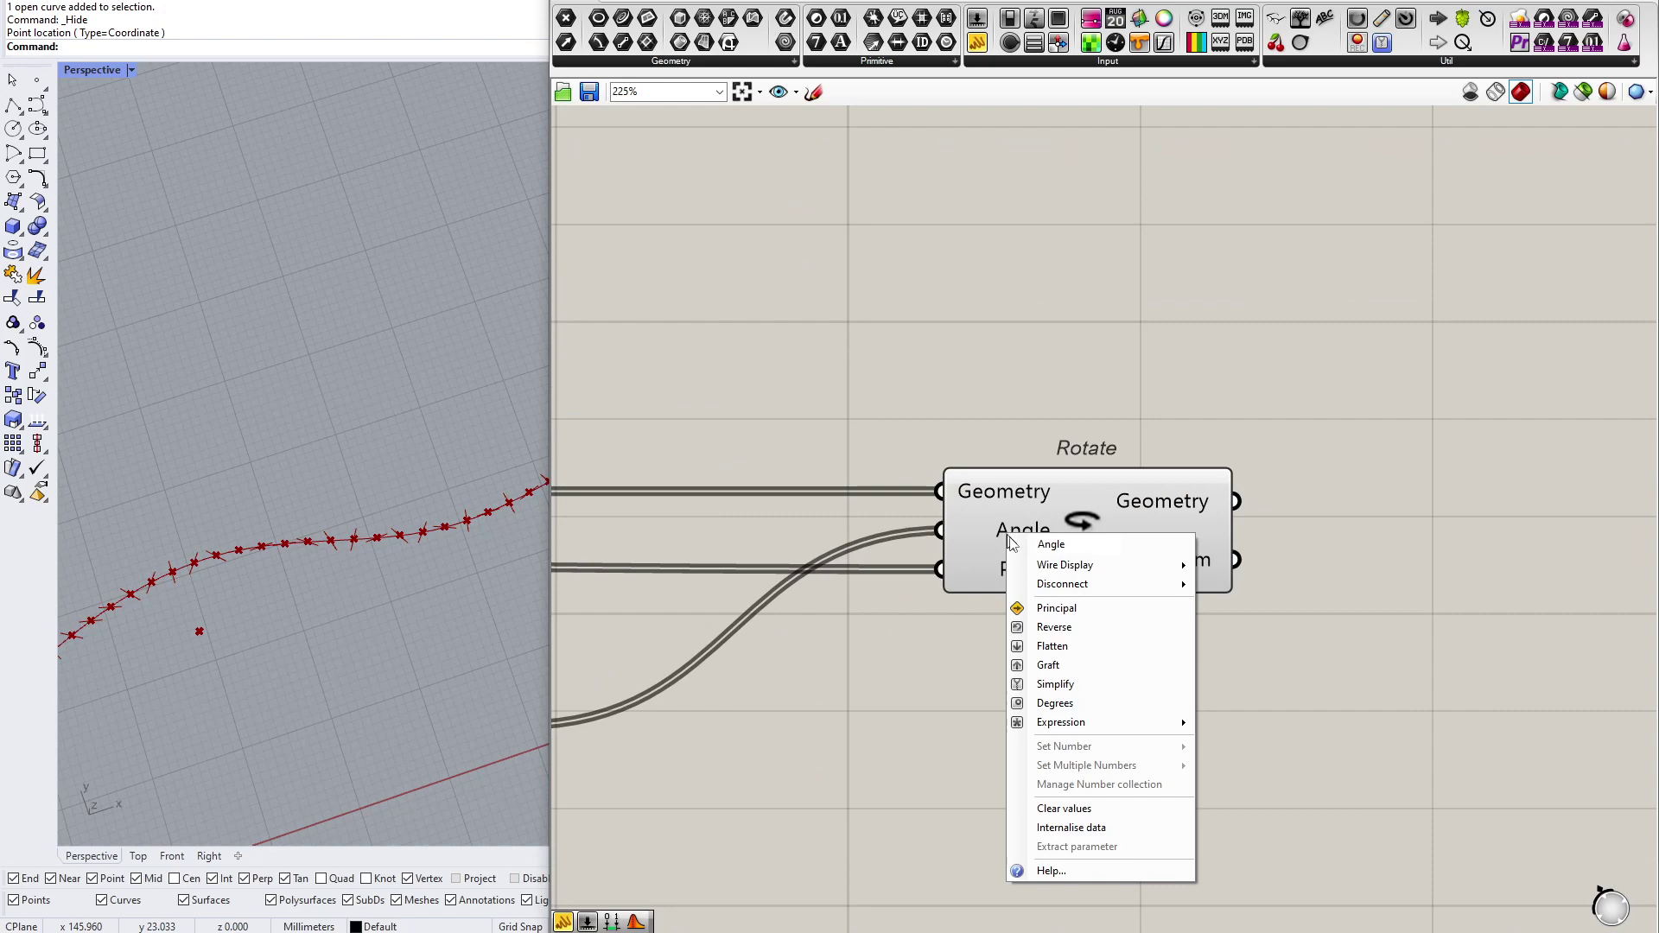
left_click(1056, 703)
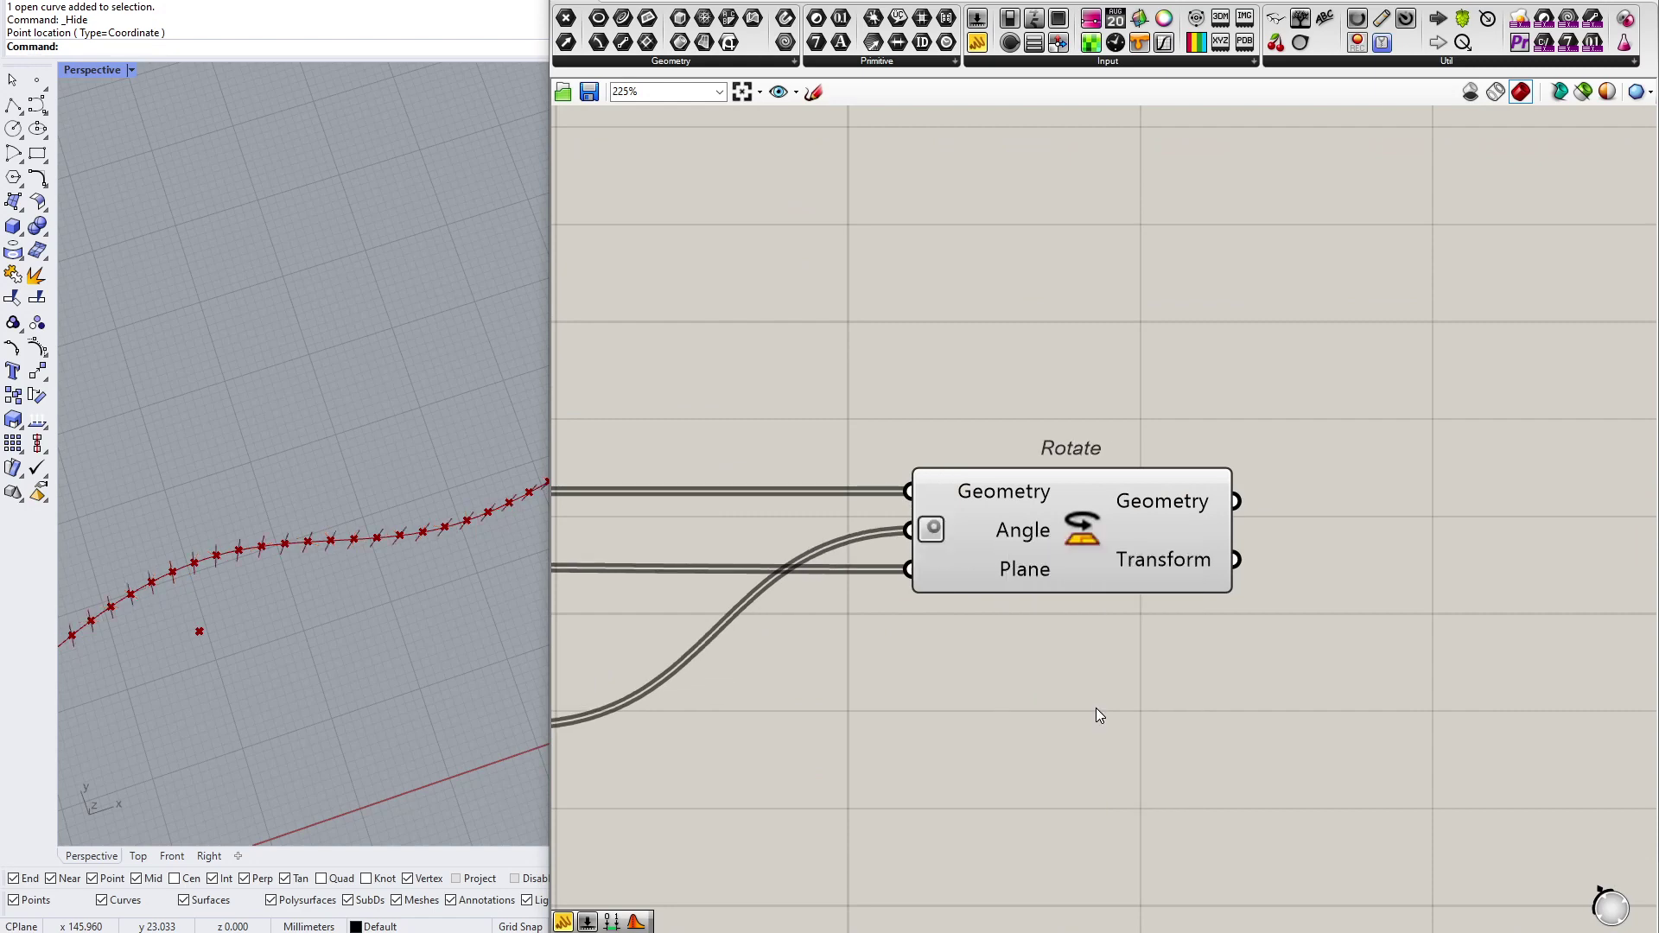
Step: Examine how Rotate turns the segments along the curve and check the values and unit of its Angle input
left_click(1098, 522)
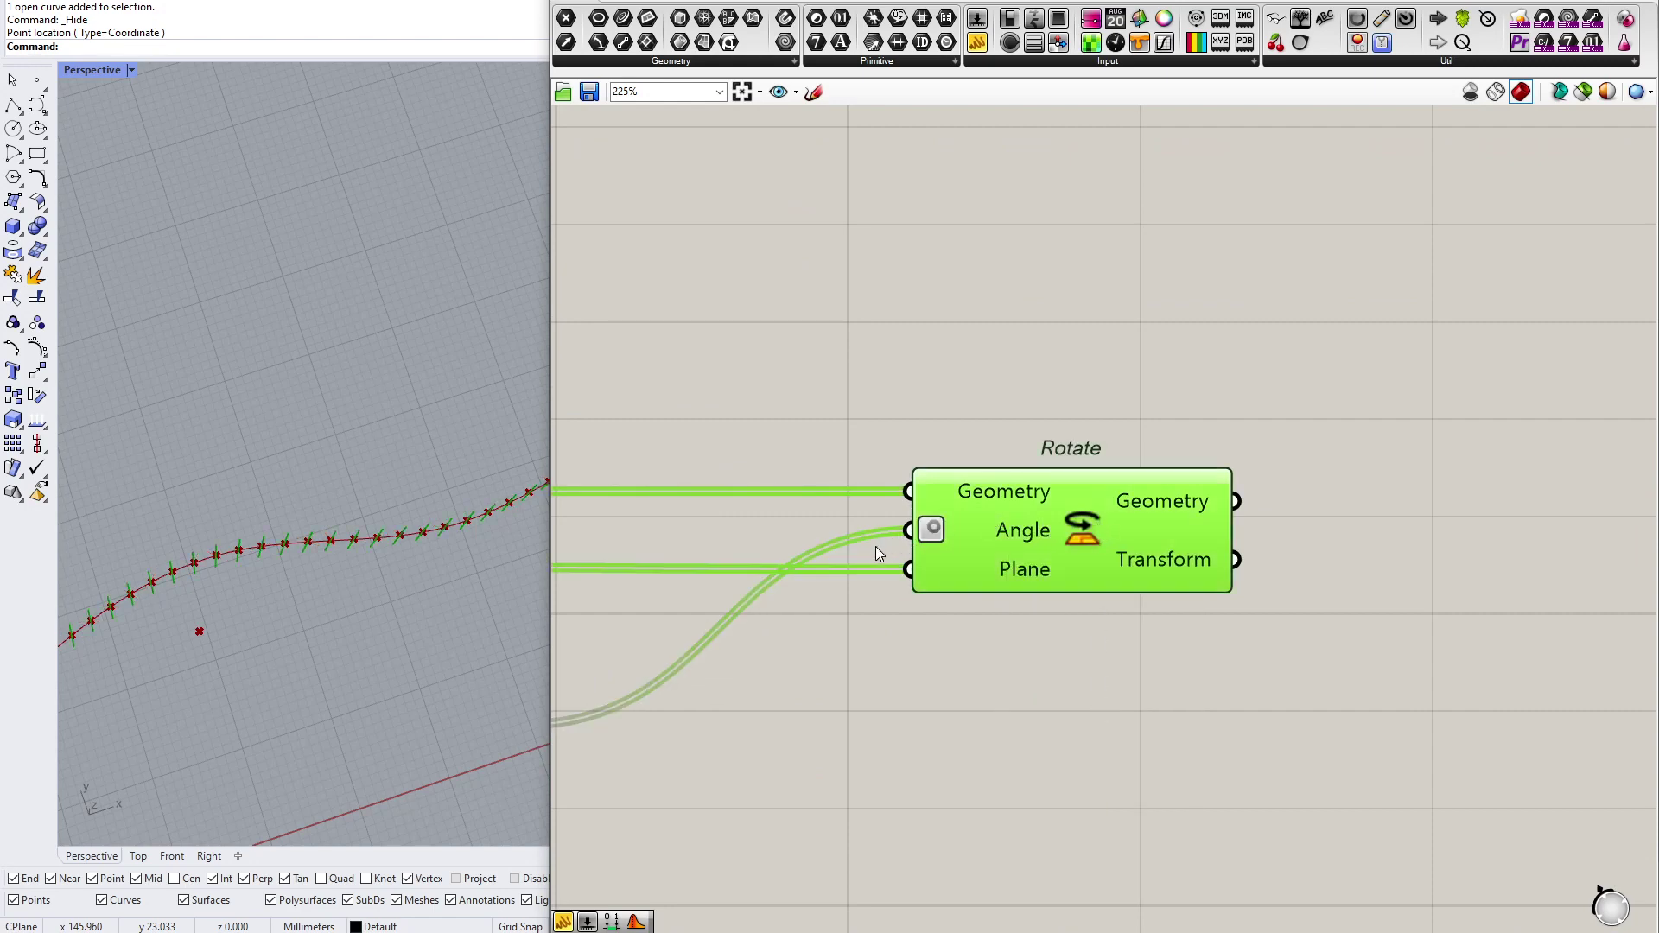
mouse_move(1003, 527)
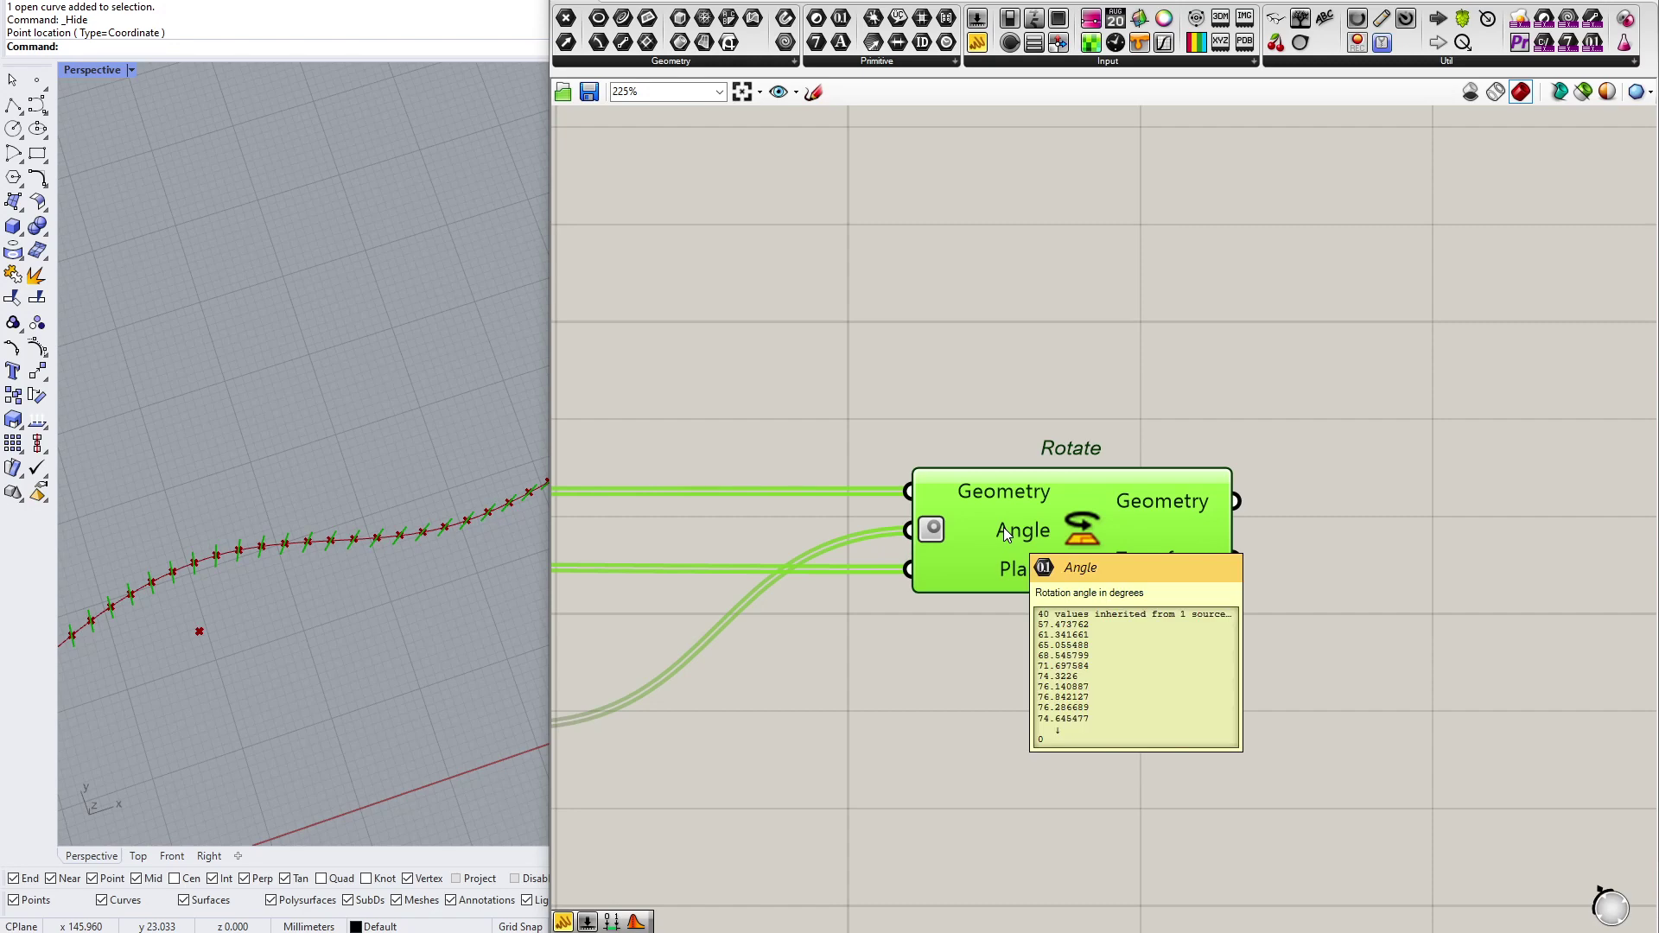
scroll(1003, 527, "down", 2)
right_click_drag(1004, 527, 1515, 436)
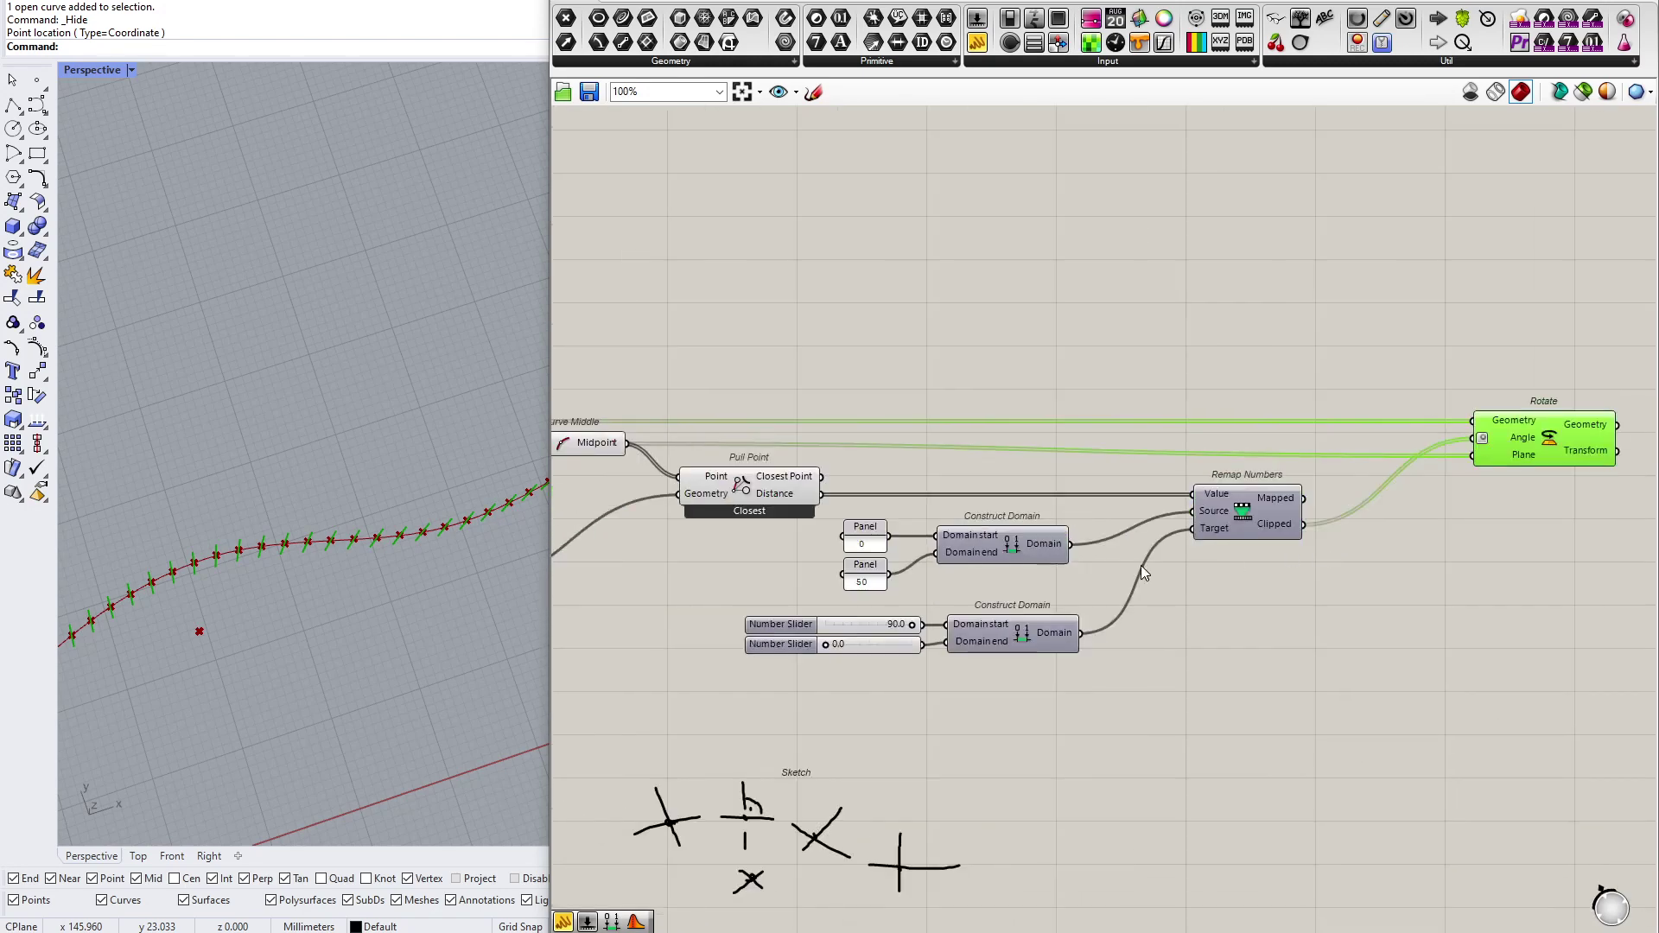
scroll(210, 576, "down", 5)
scroll(273, 551, "up", 8)
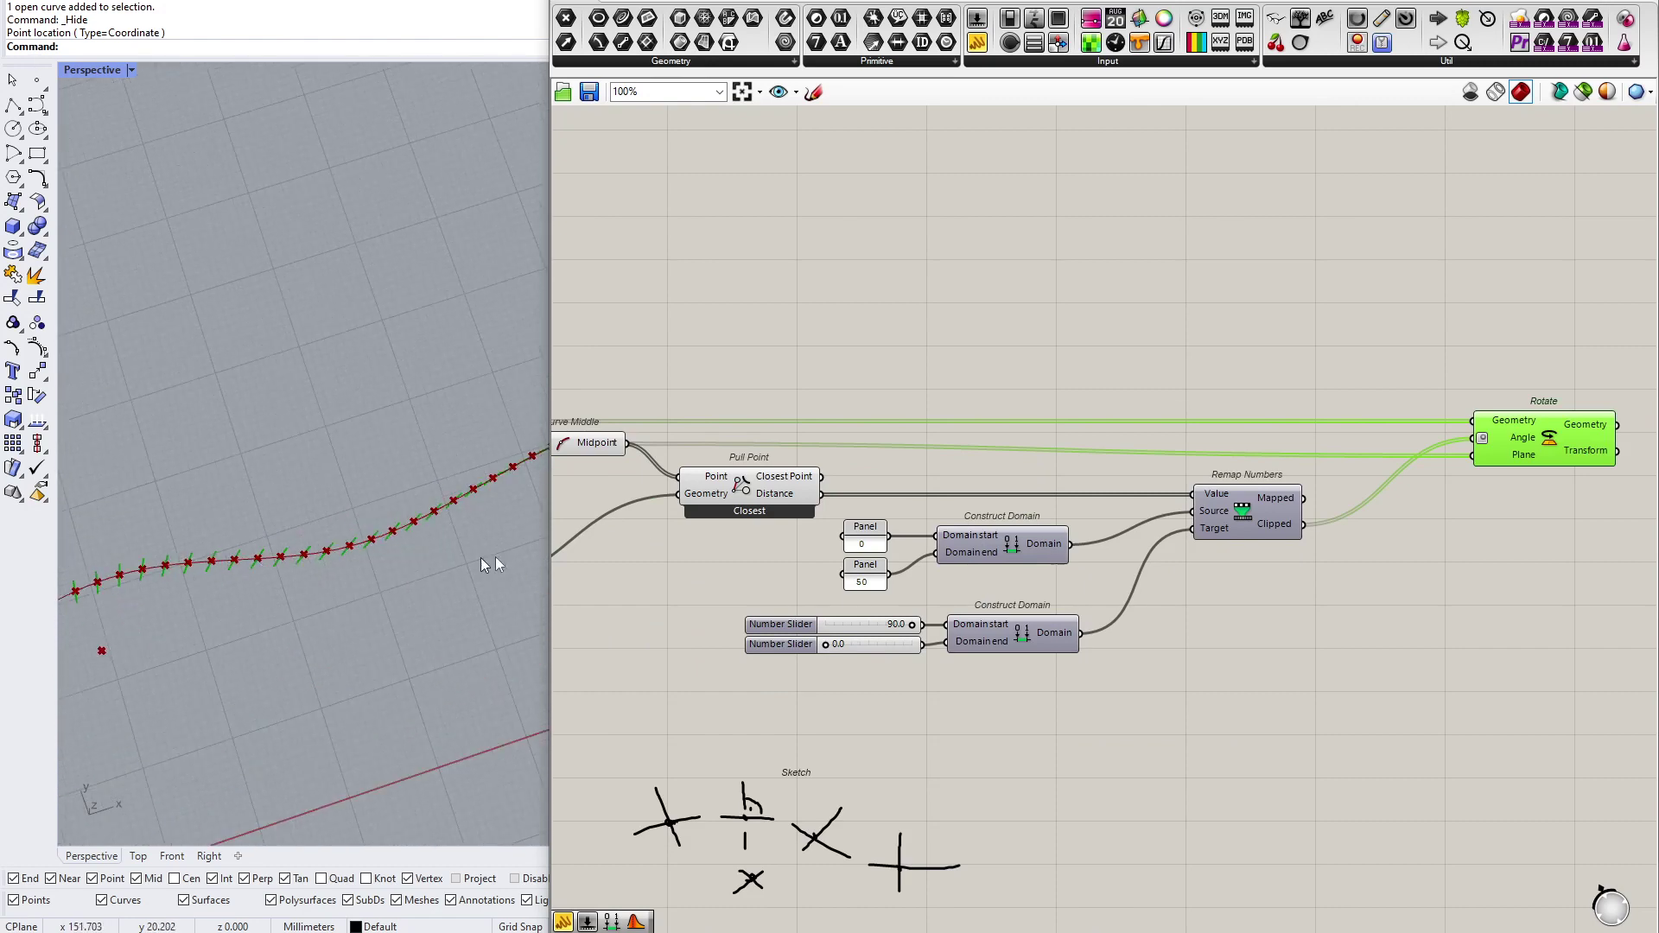
Step: Add an Extrude component after Rotate and connect Rotate's Geometry output to its Base input
scroll(821, 465, "down", 2)
right_click_drag(1335, 421, 1056, 459)
scroll(1011, 484, "up", 3)
double_click(1001, 495)
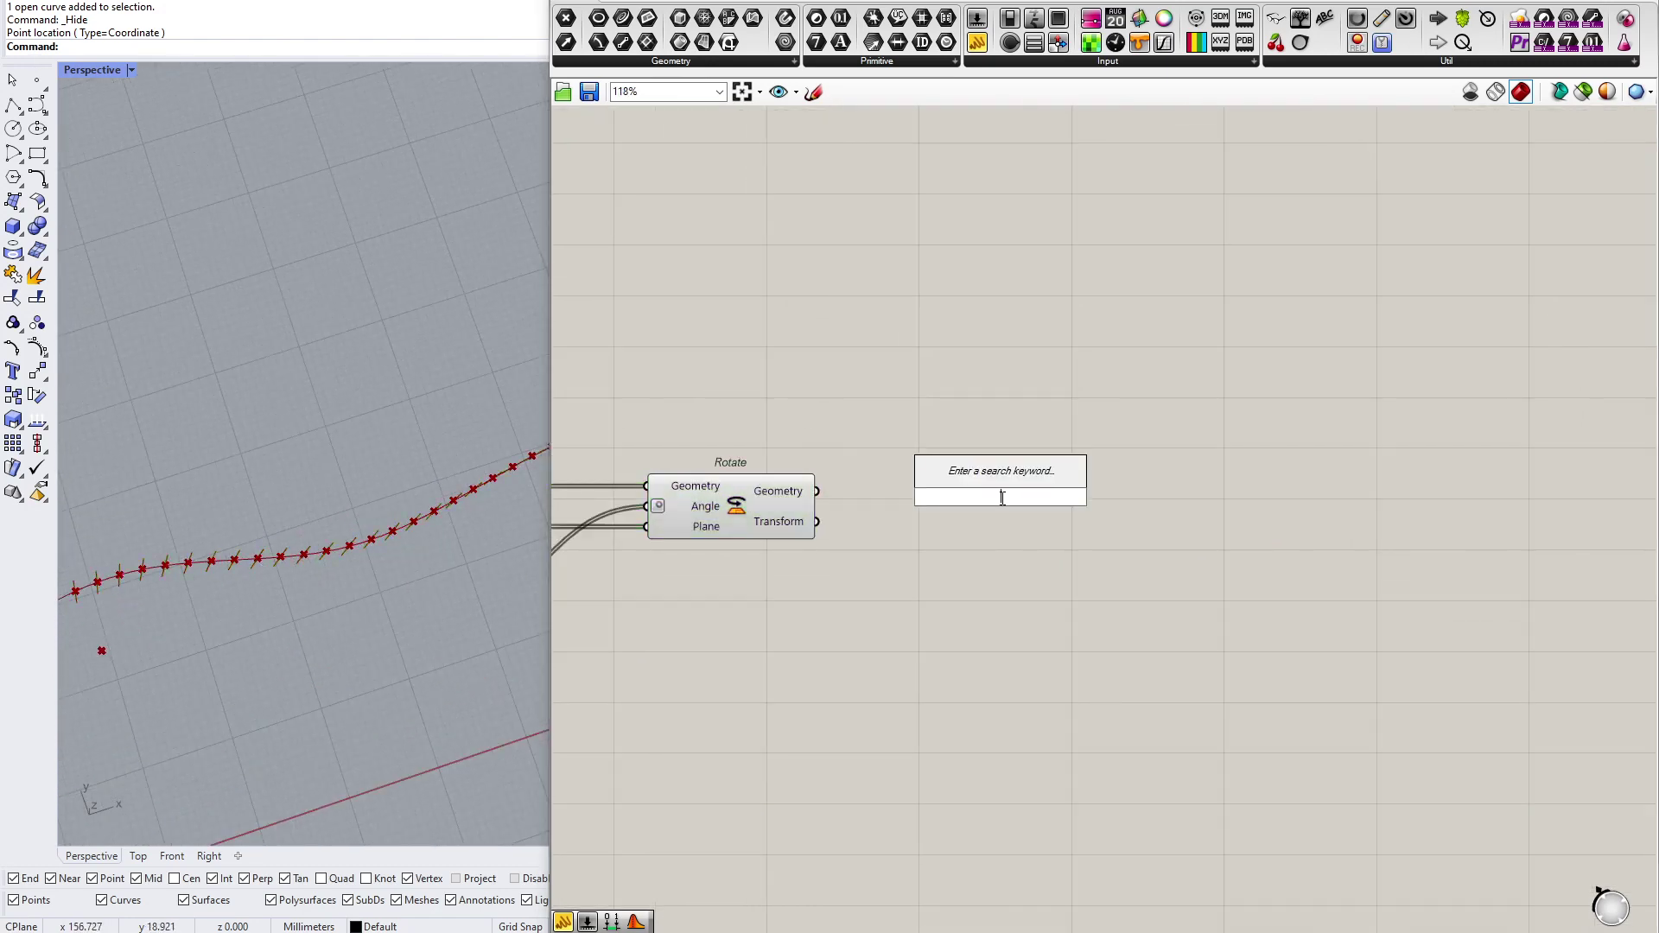
type("extru")
key("Return")
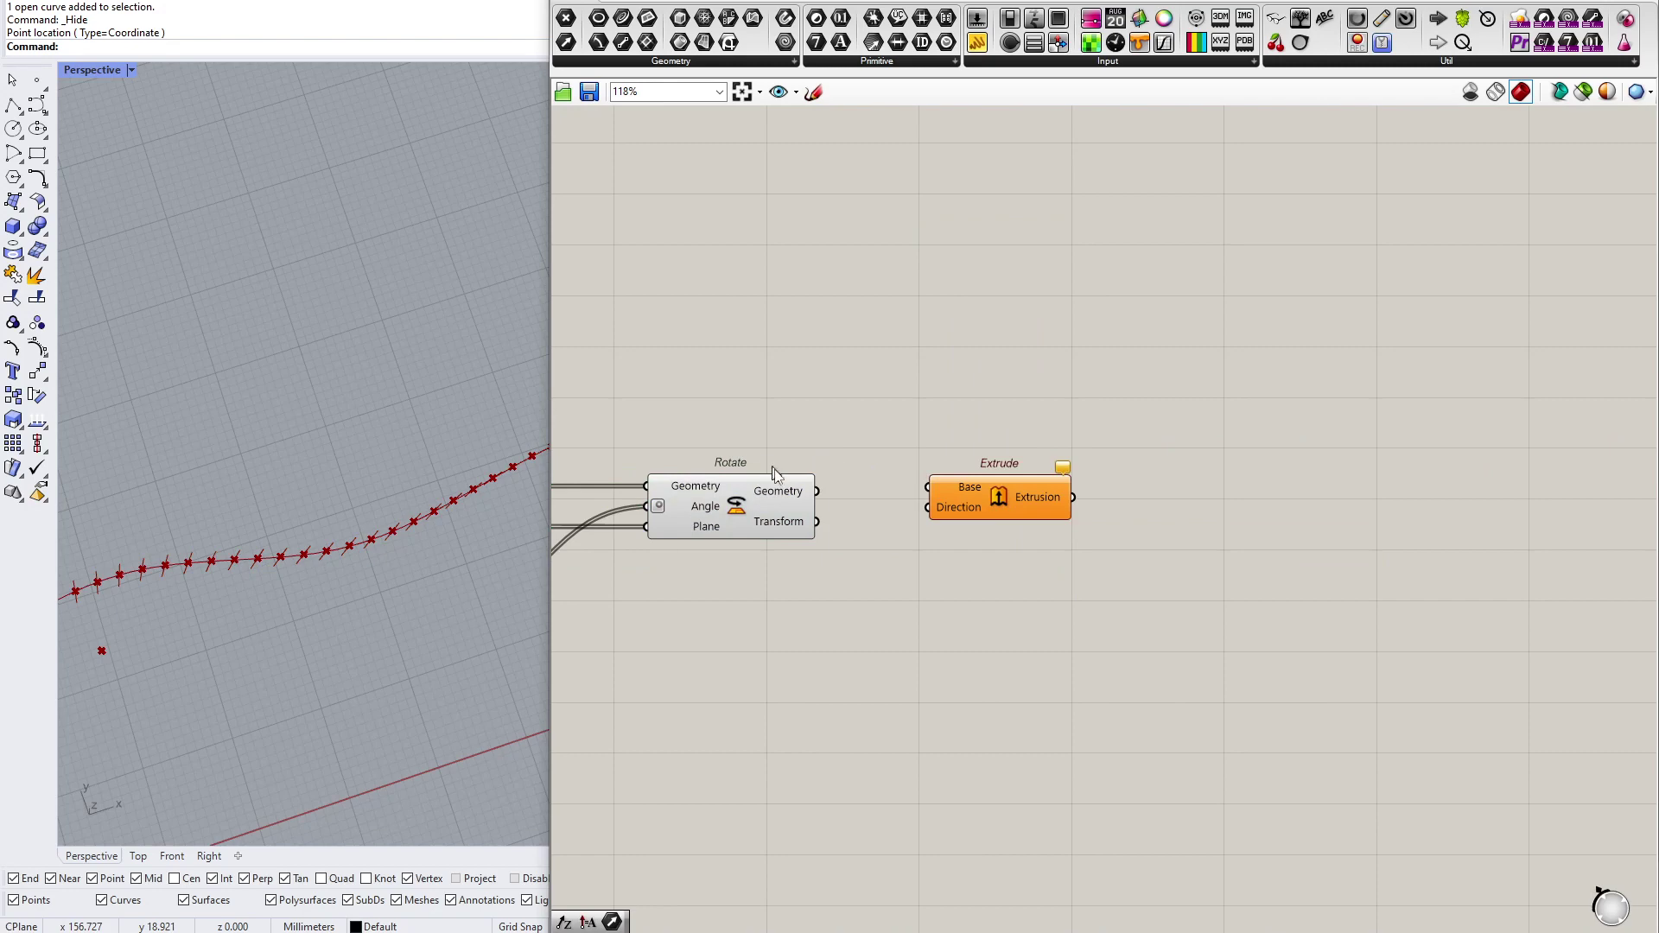
left_click_drag(817, 491, 1049, 511)
Step: Add a panel containing 60 between Rotate and Extrude to define the extrusion height
double_click(935, 536)
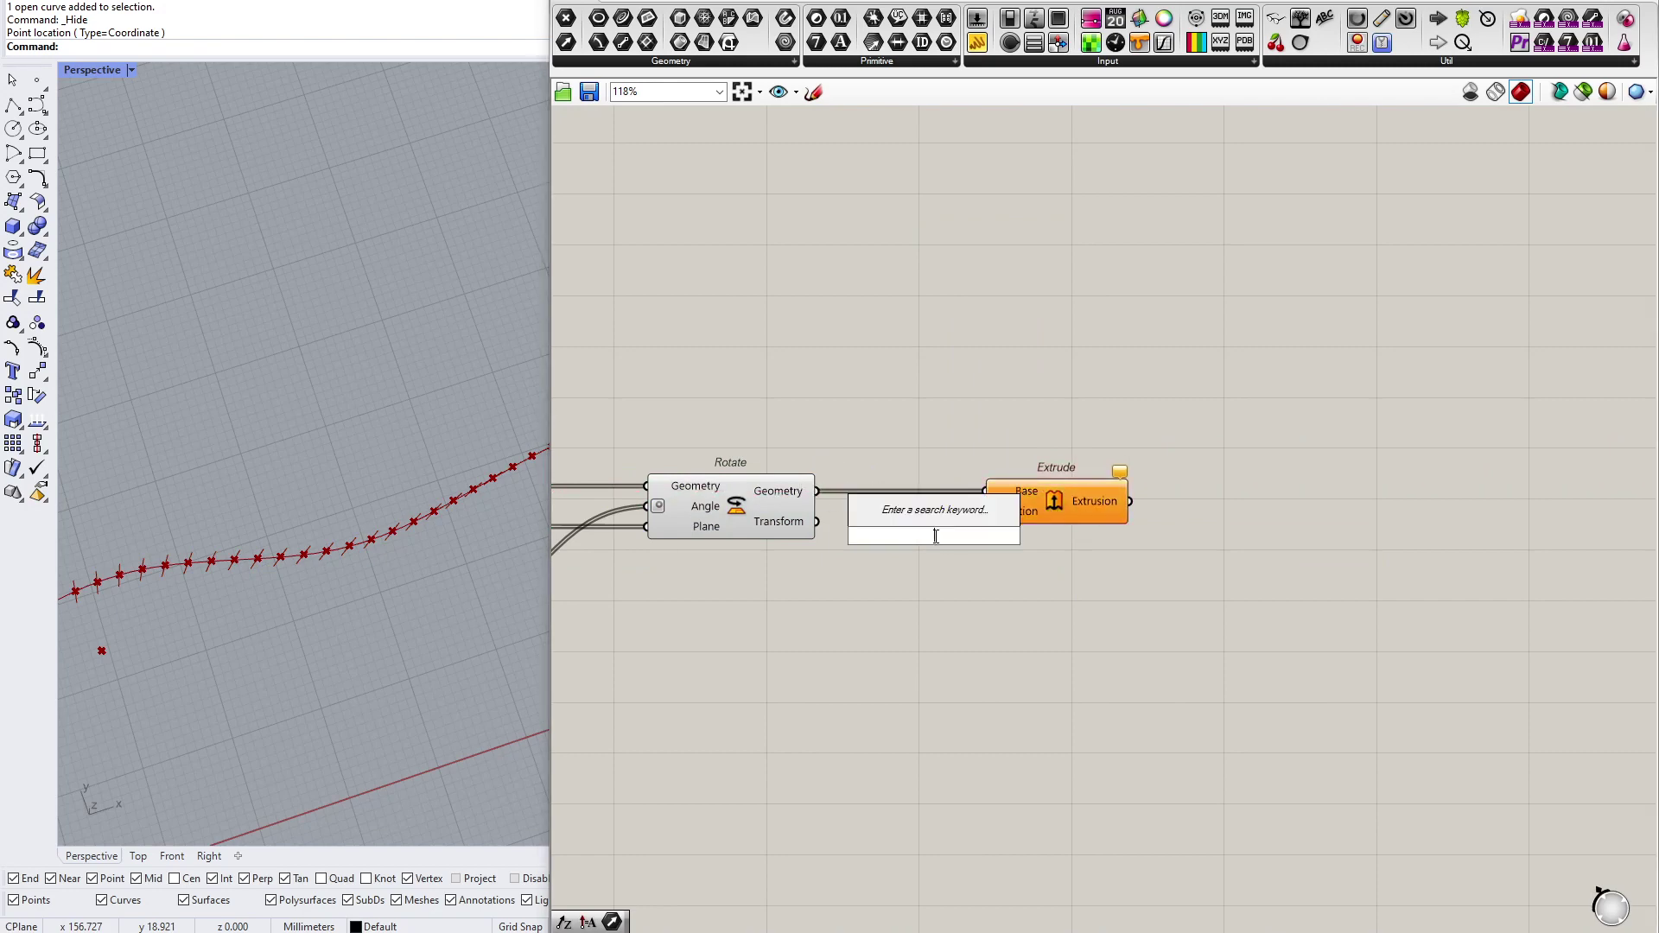
type("//60")
key("Return")
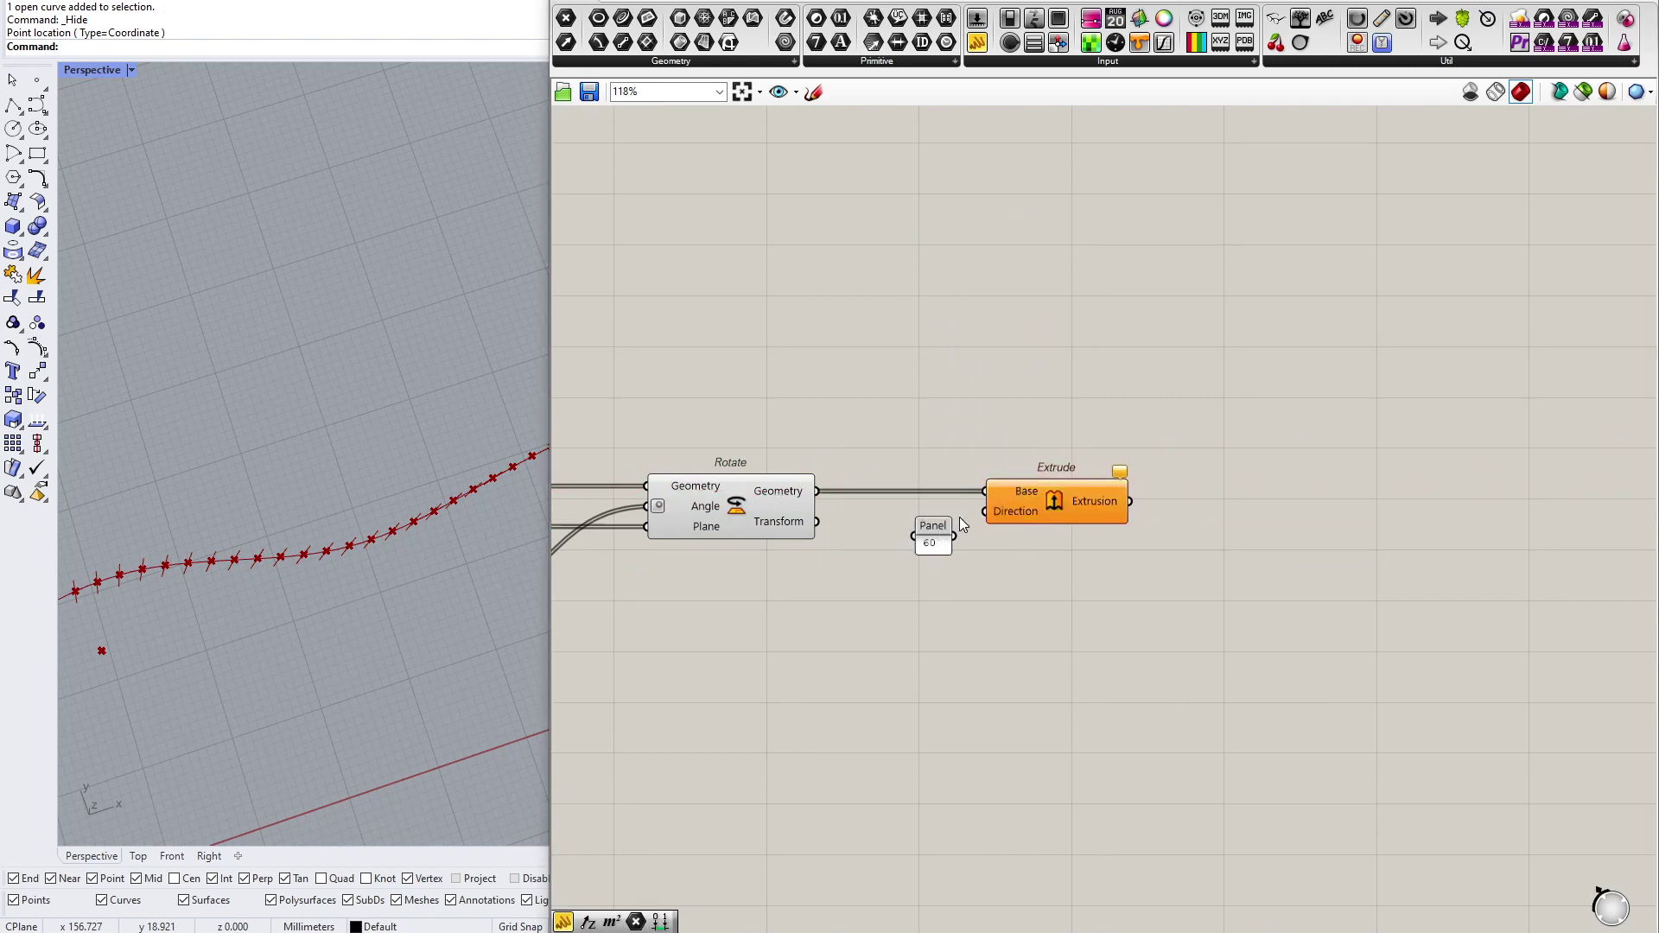
left_click_drag(954, 536, 1155, 498)
left_click(1039, 506)
left_click(994, 542)
Step: Add a Unit Z component, wire the 60 panel to its Factor, and connect its Unit vector to Extrude's Direction
double_click(934, 618)
type("z")
left_click(899, 600)
left_click_drag(995, 575, 836, 641)
left_click_drag(963, 608, 1008, 548)
left_click_drag(1143, 488, 1186, 487)
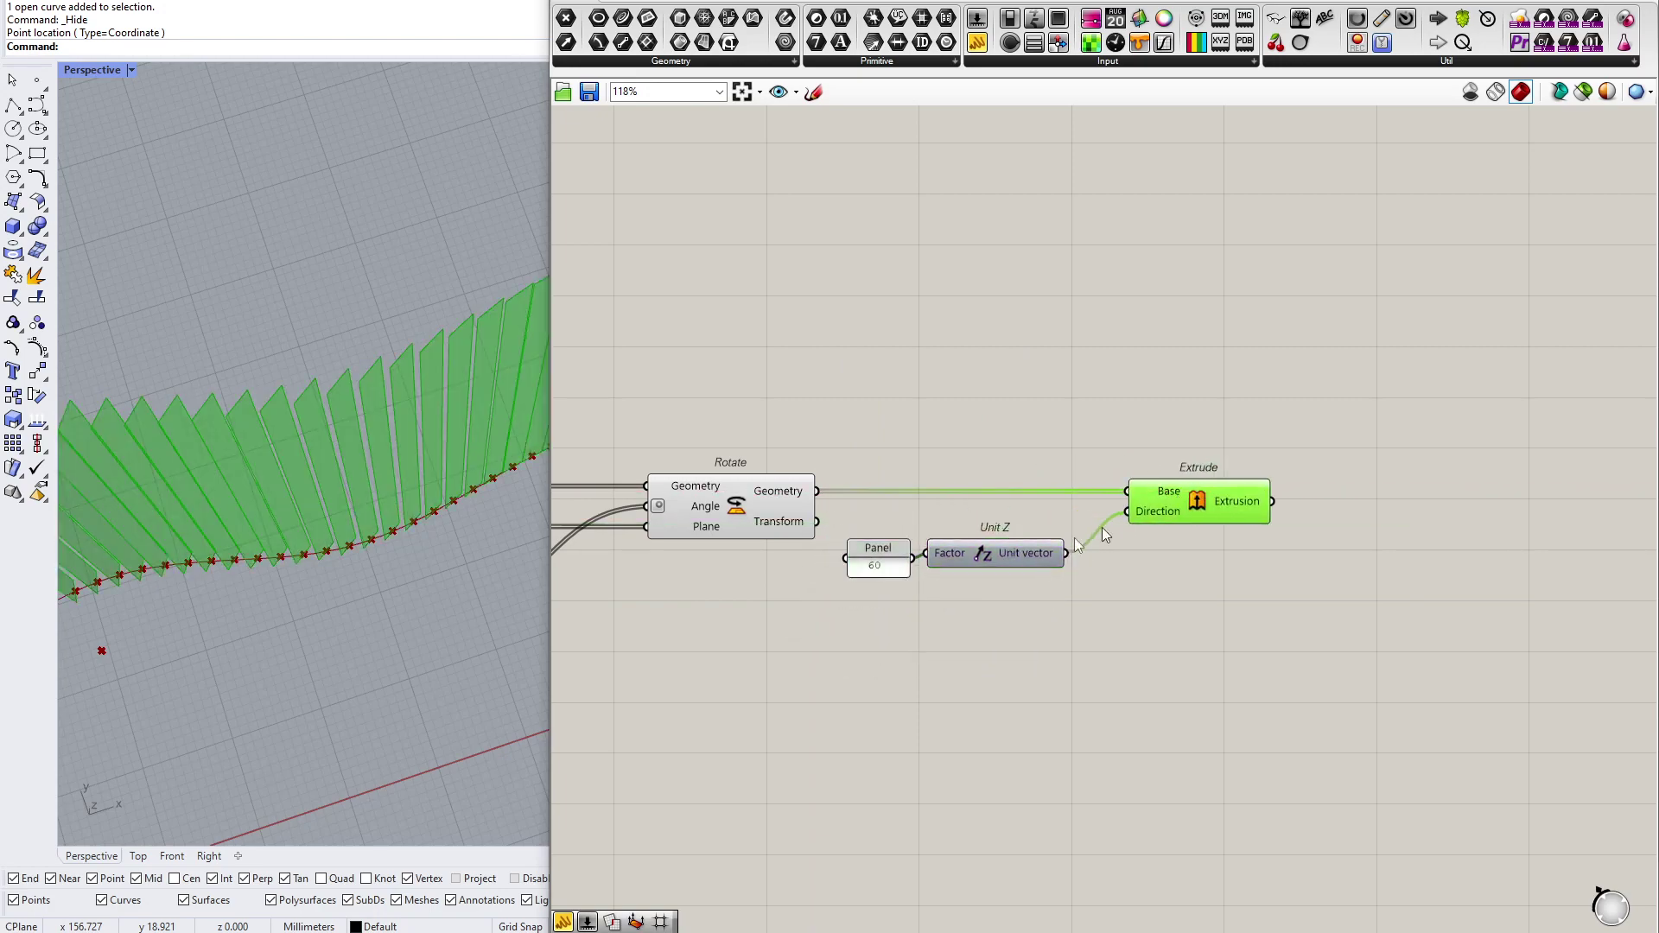
left_click_drag(1001, 565, 1019, 564)
Step: Move the Point parameter holding the attractor slightly down, clear of its Attractor label panel
scroll(312, 621, "down", 4)
right_click_drag(311, 618, 155, 492)
scroll(916, 545, "down", 2)
right_click_drag(648, 578, 1529, 504)
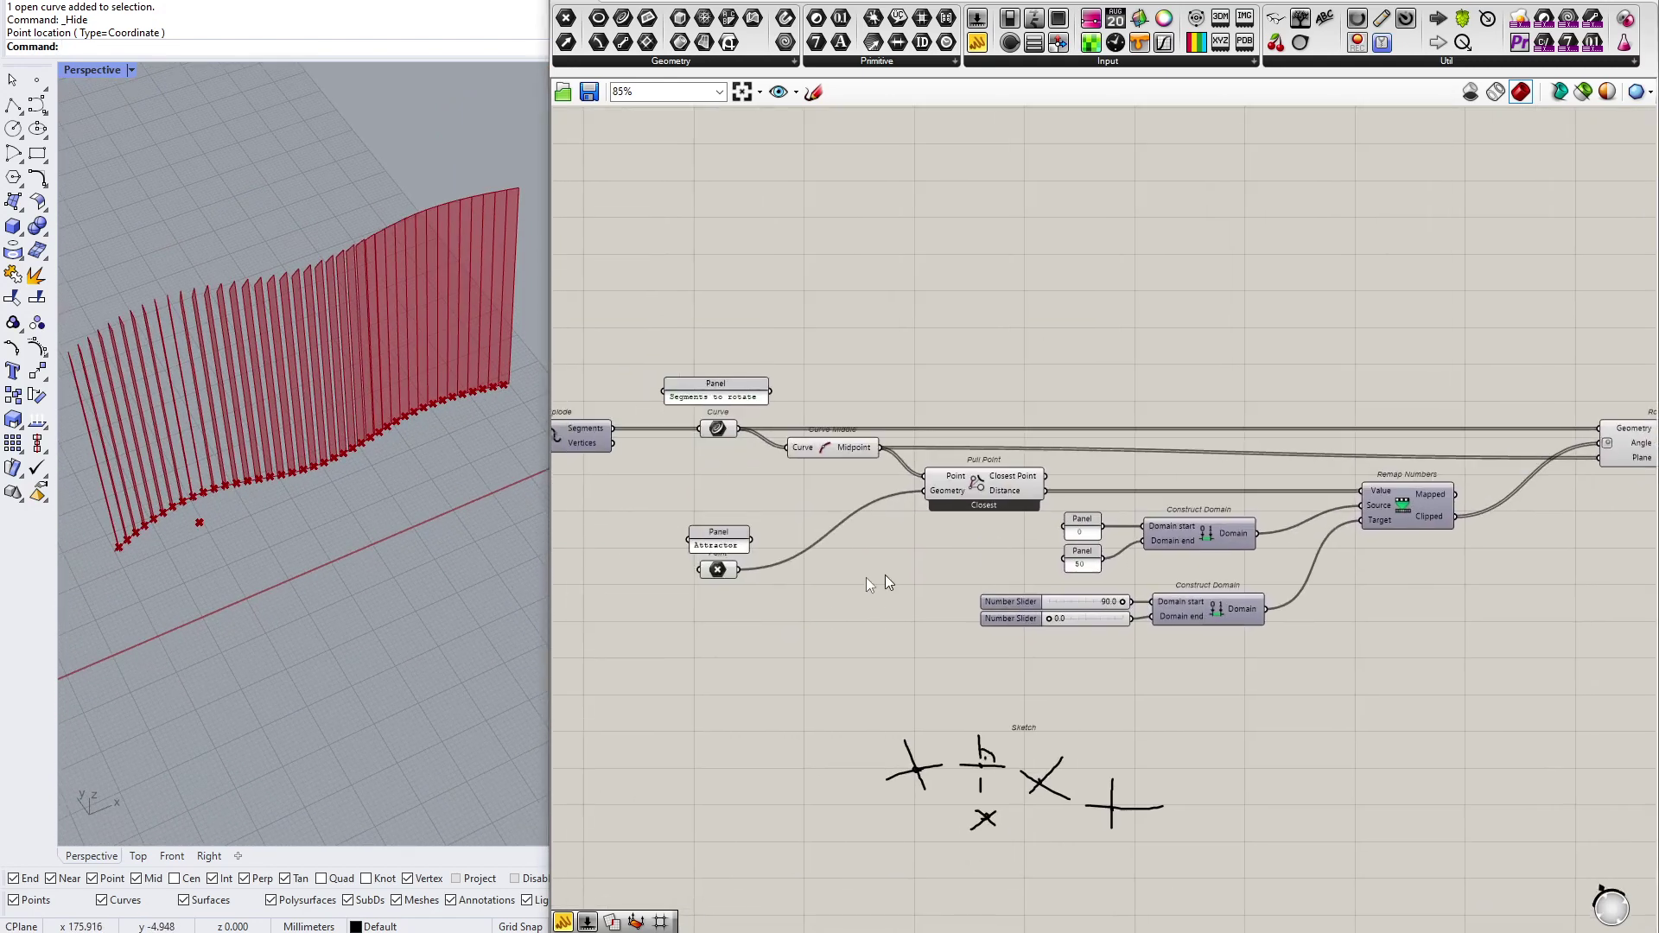
left_click(715, 574)
left_click(636, 589)
left_click(713, 572)
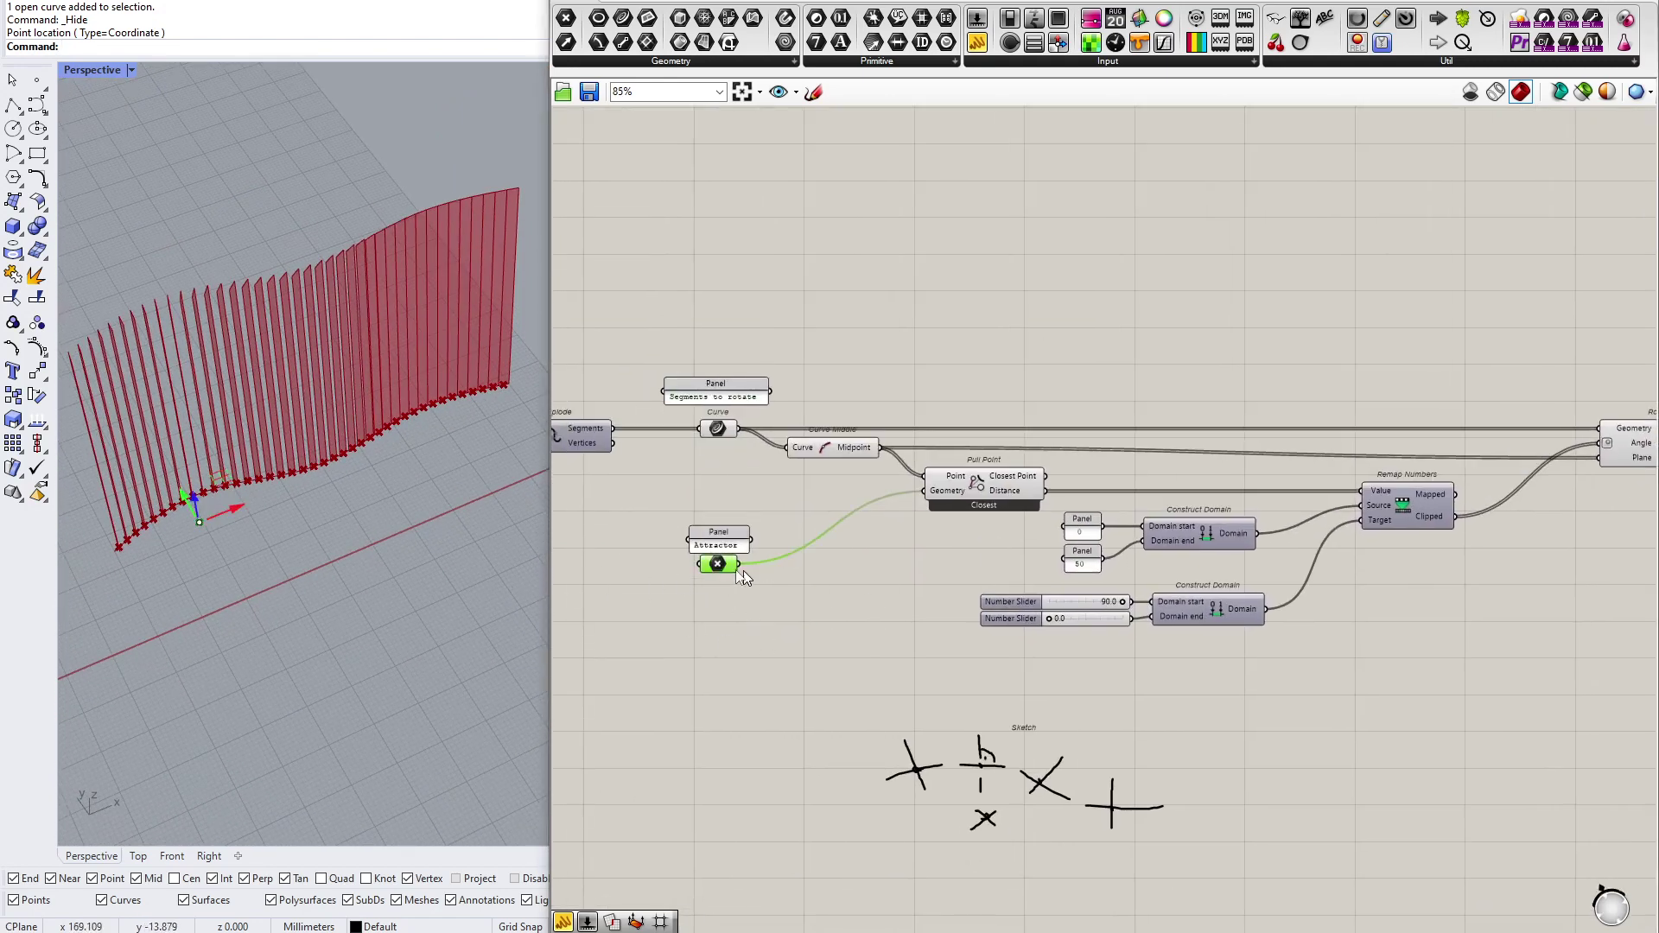
left_click_drag(722, 570, 721, 588)
Step: Check the Gumballs display option and move the attractor point farther along the curve with its gumball
left_click(691, 3)
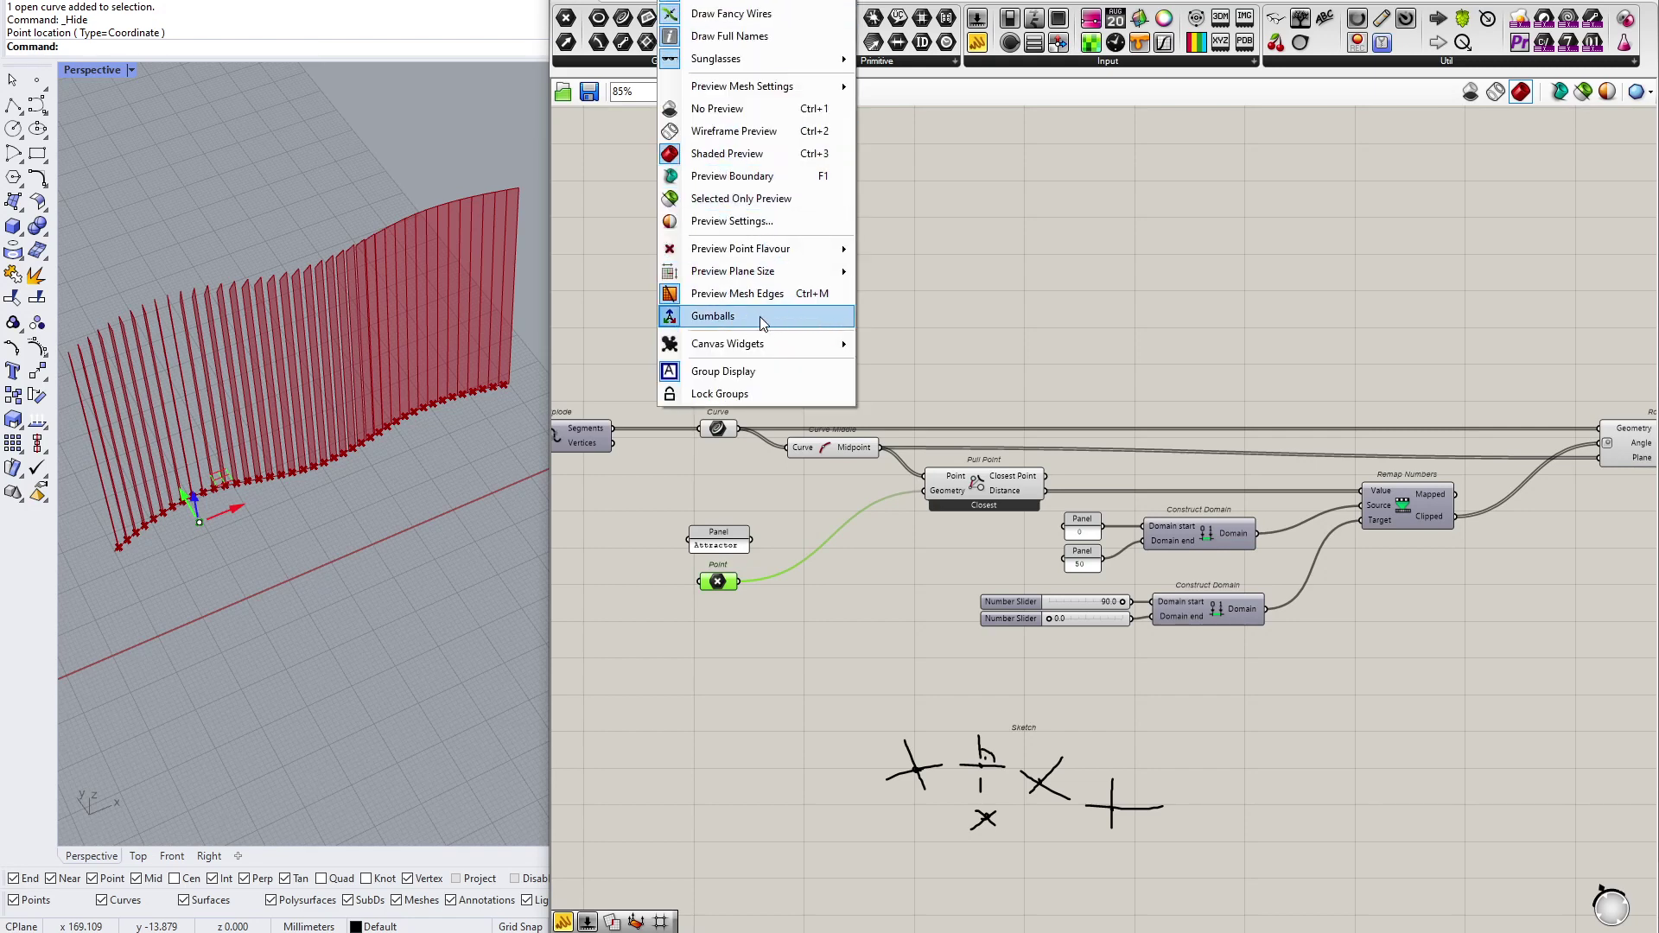
left_click(800, 518)
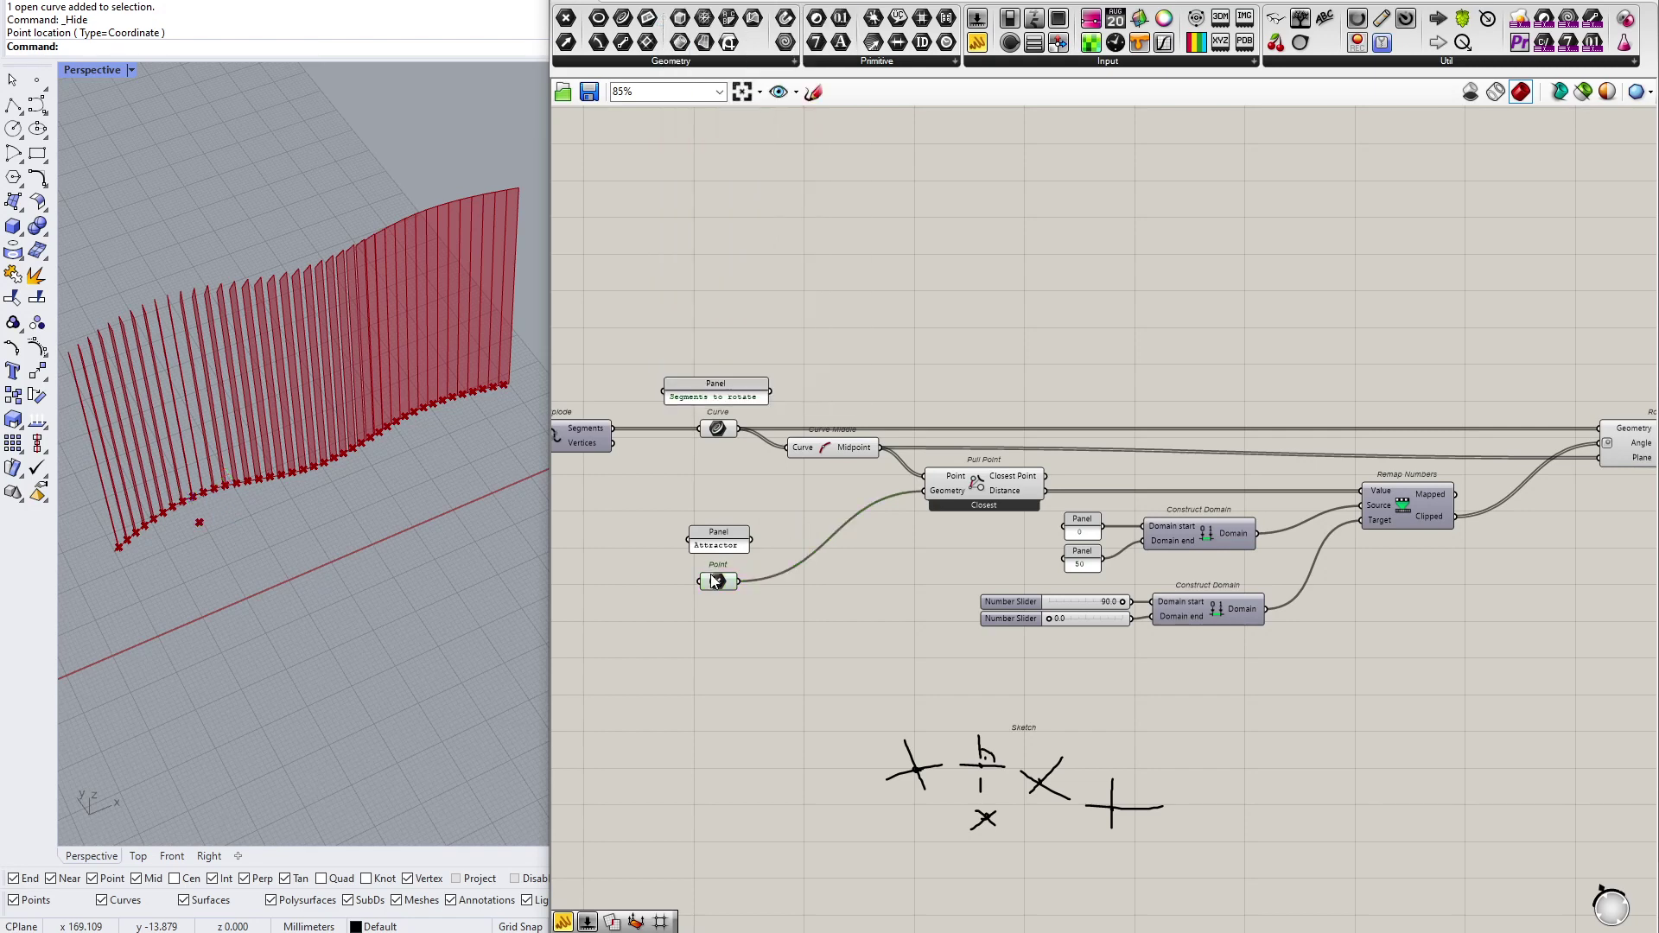
left_click(716, 580)
left_click_drag(231, 514, 356, 422)
scroll(324, 428, "down", 4)
scroll(303, 436, "up", 6)
right_click_drag(359, 430, 266, 341)
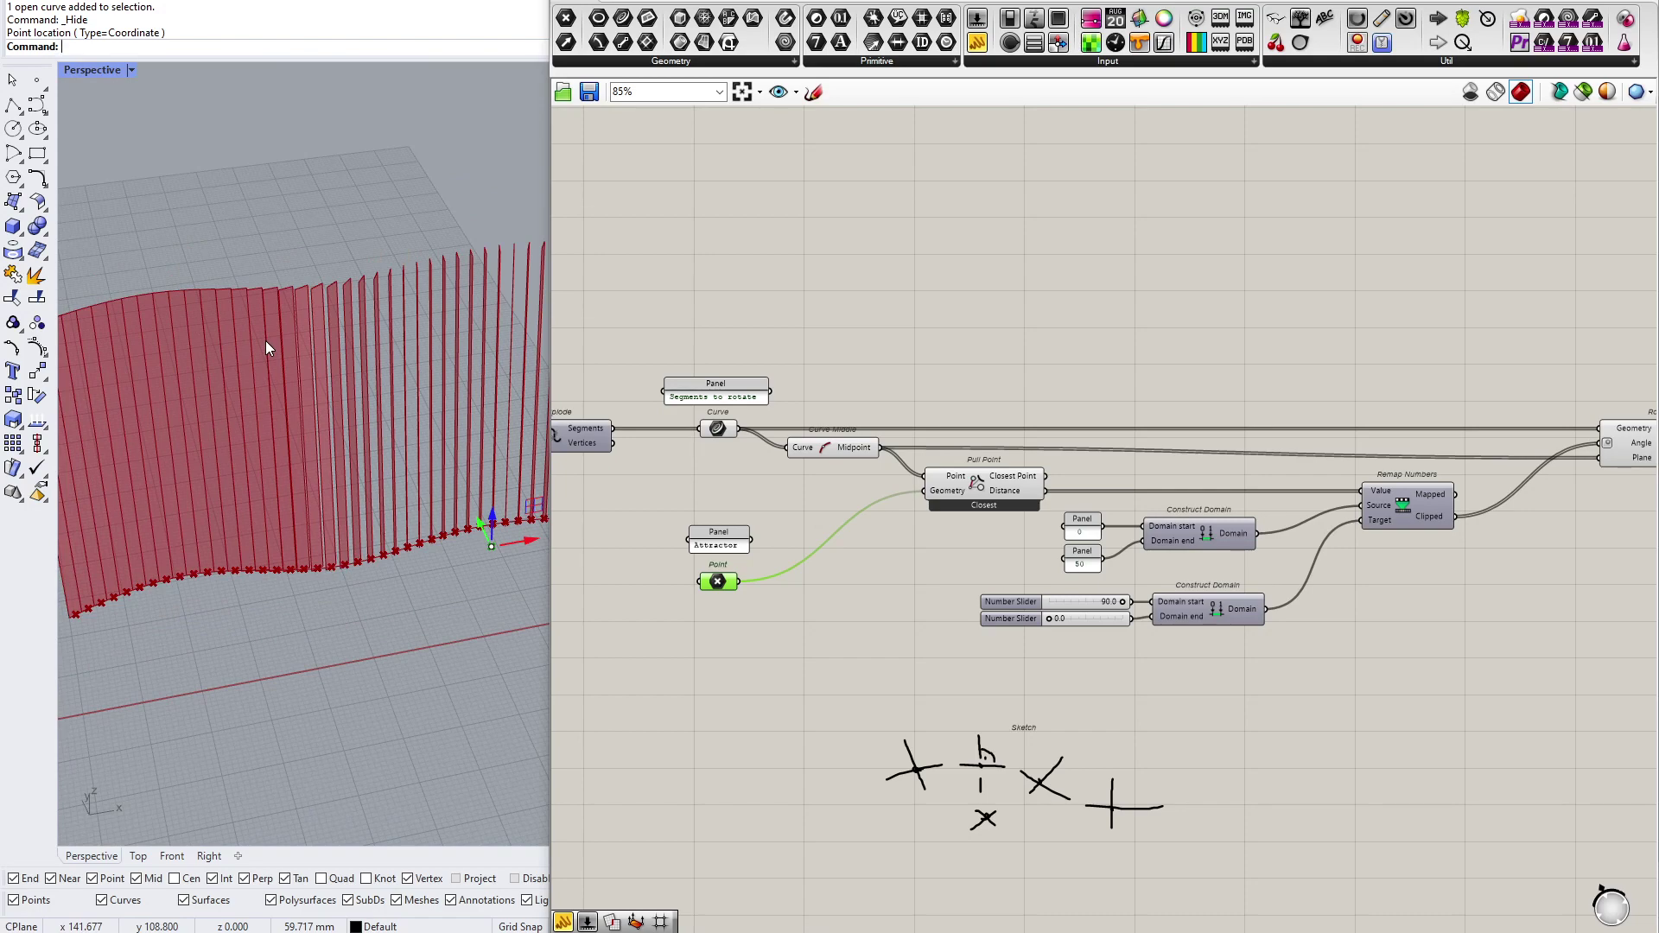
Step: Delete the hand-drawn sketch of rotated segments below the definition
scroll(1019, 519, "down", 1)
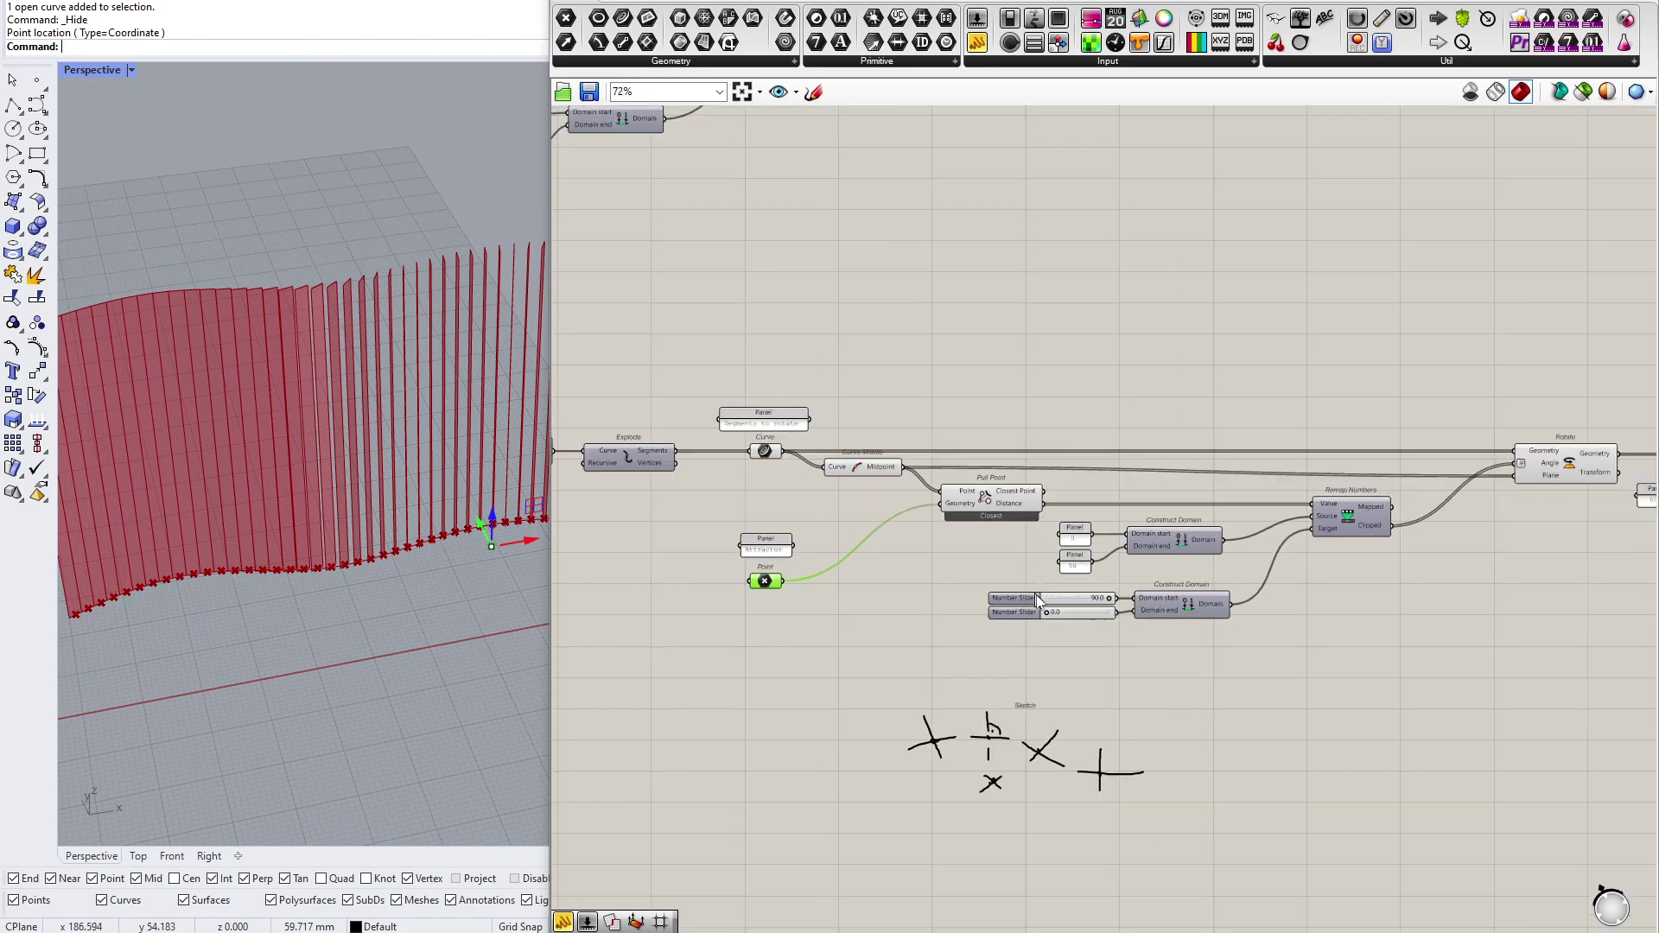
scroll(1236, 586, "up", 2)
right_click_drag(1232, 585, 1141, 589)
left_click_drag(1060, 724, 683, 894)
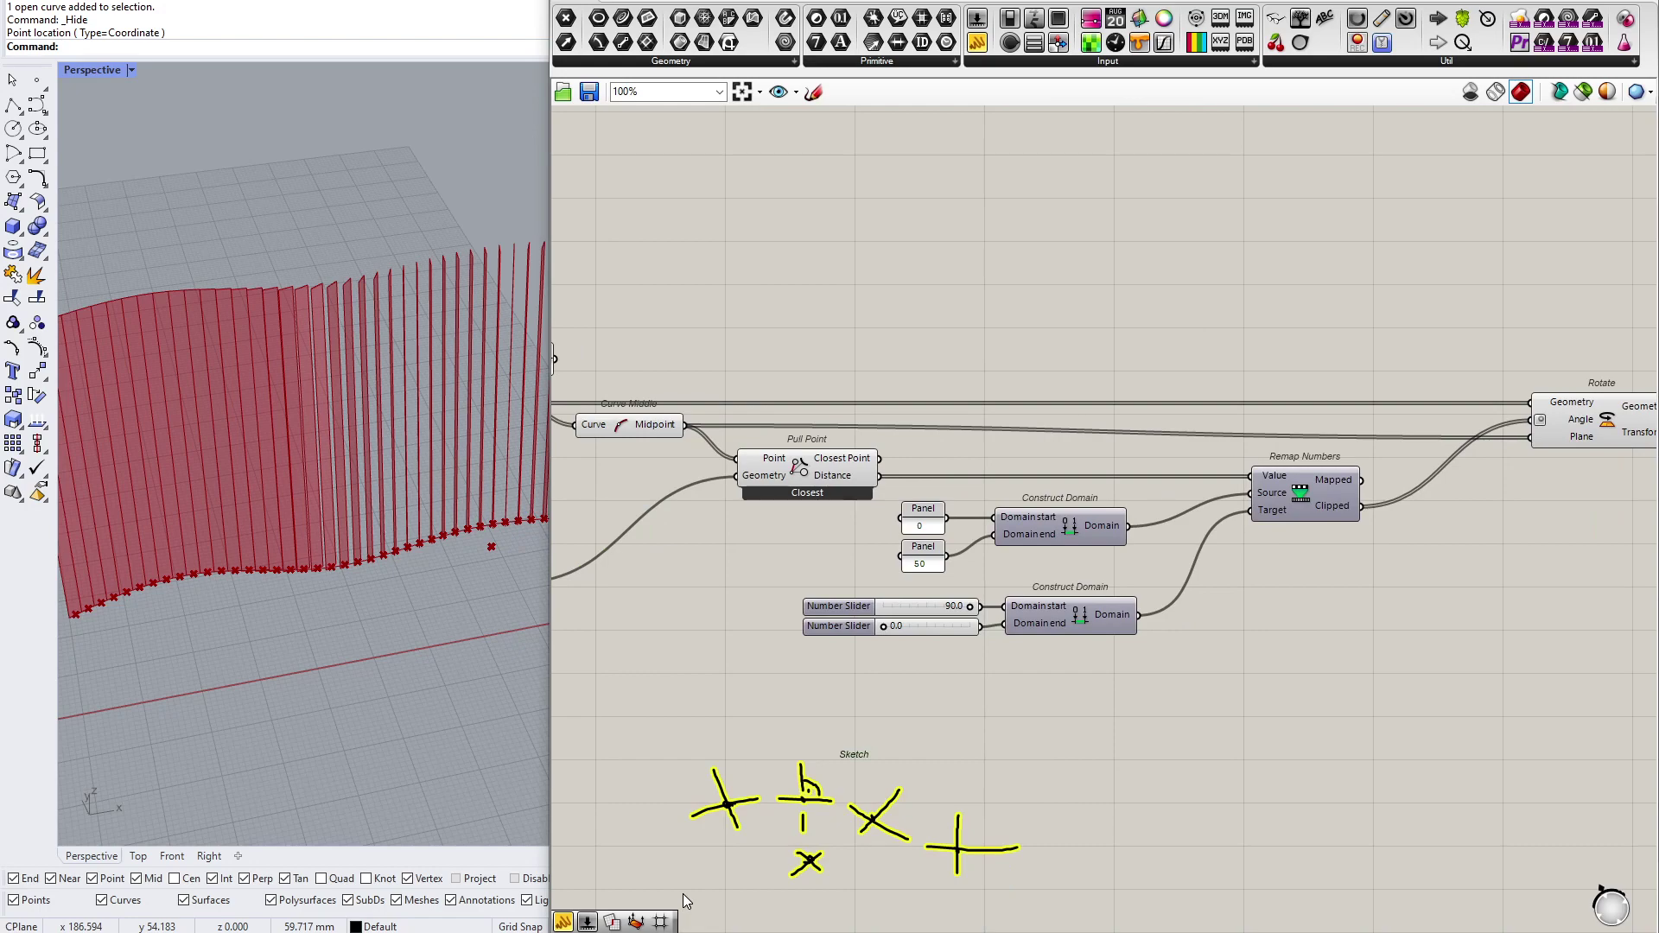
key("Delete")
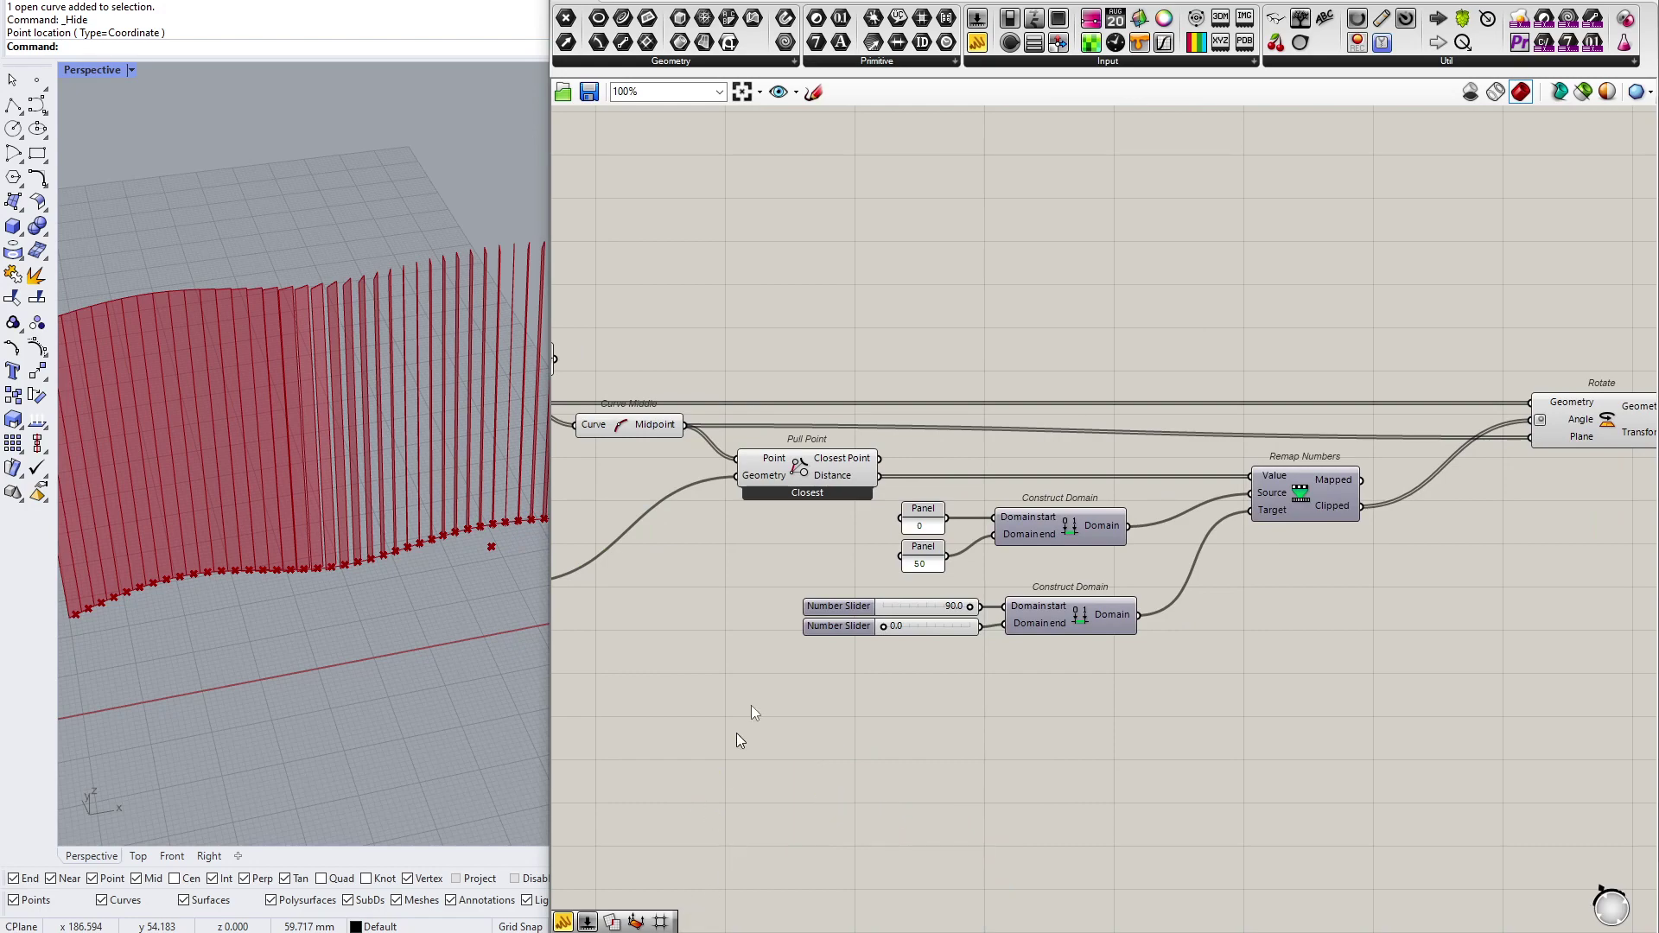
Step: Add a panel reading "Most common mistakes" in the empty canvas area below Remap Numbers
scroll(930, 579, "up", 2)
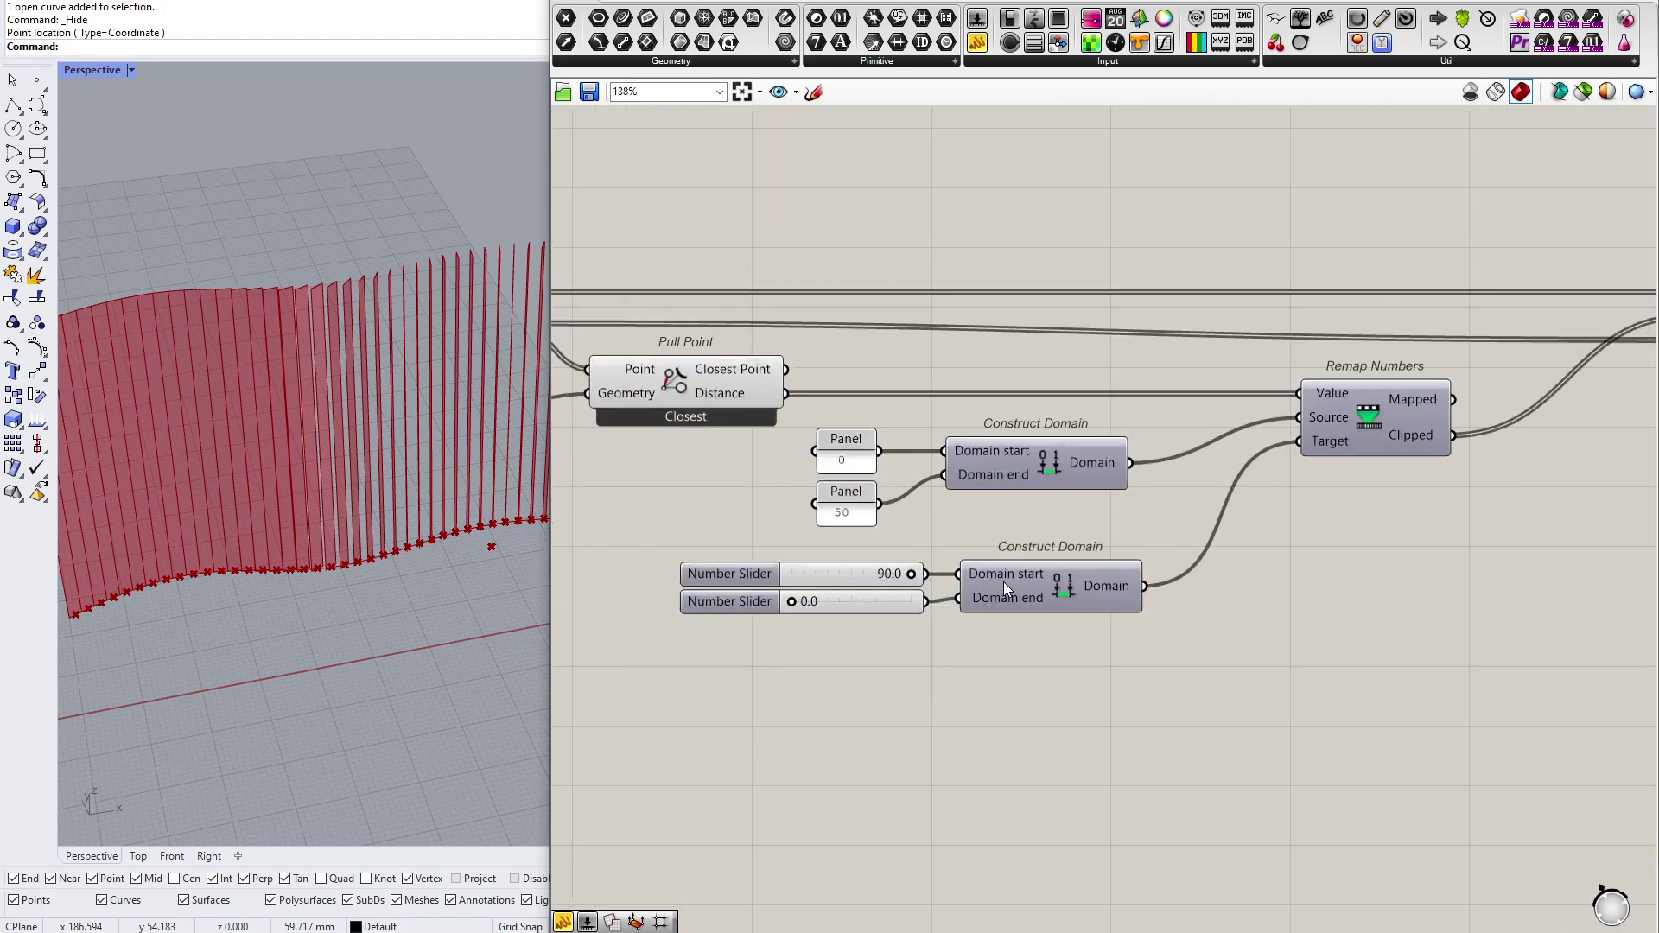
right_click_drag(1089, 549, 1006, 606)
right_click_drag(385, 549, 458, 667)
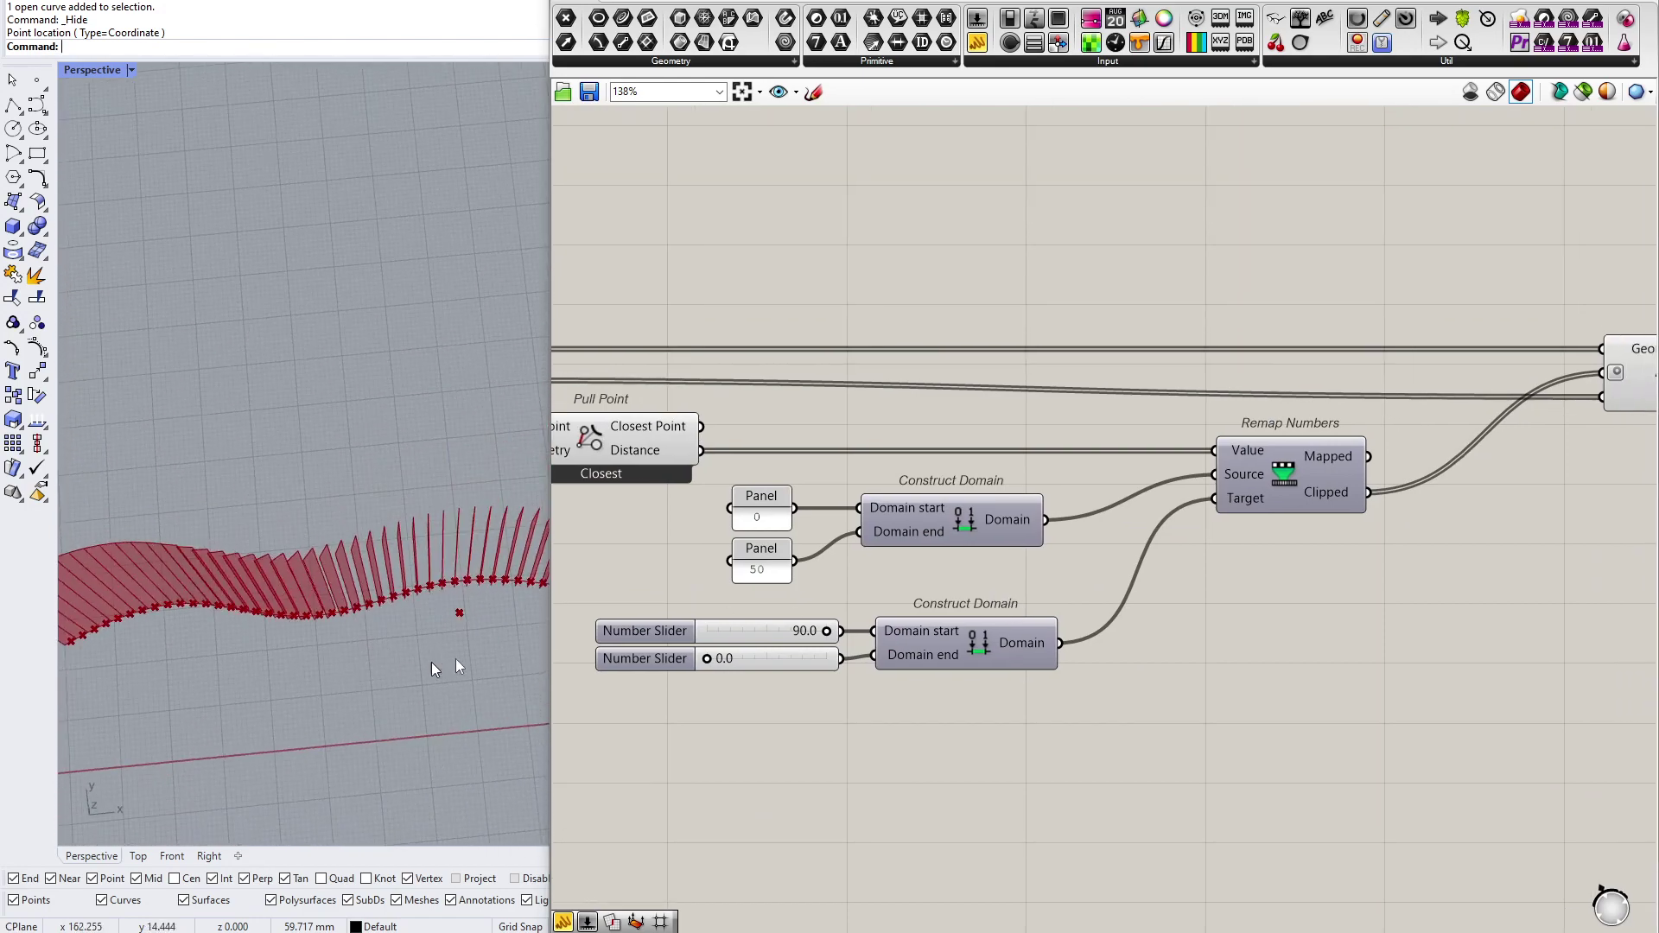
right_click_drag(1159, 557, 904, 664)
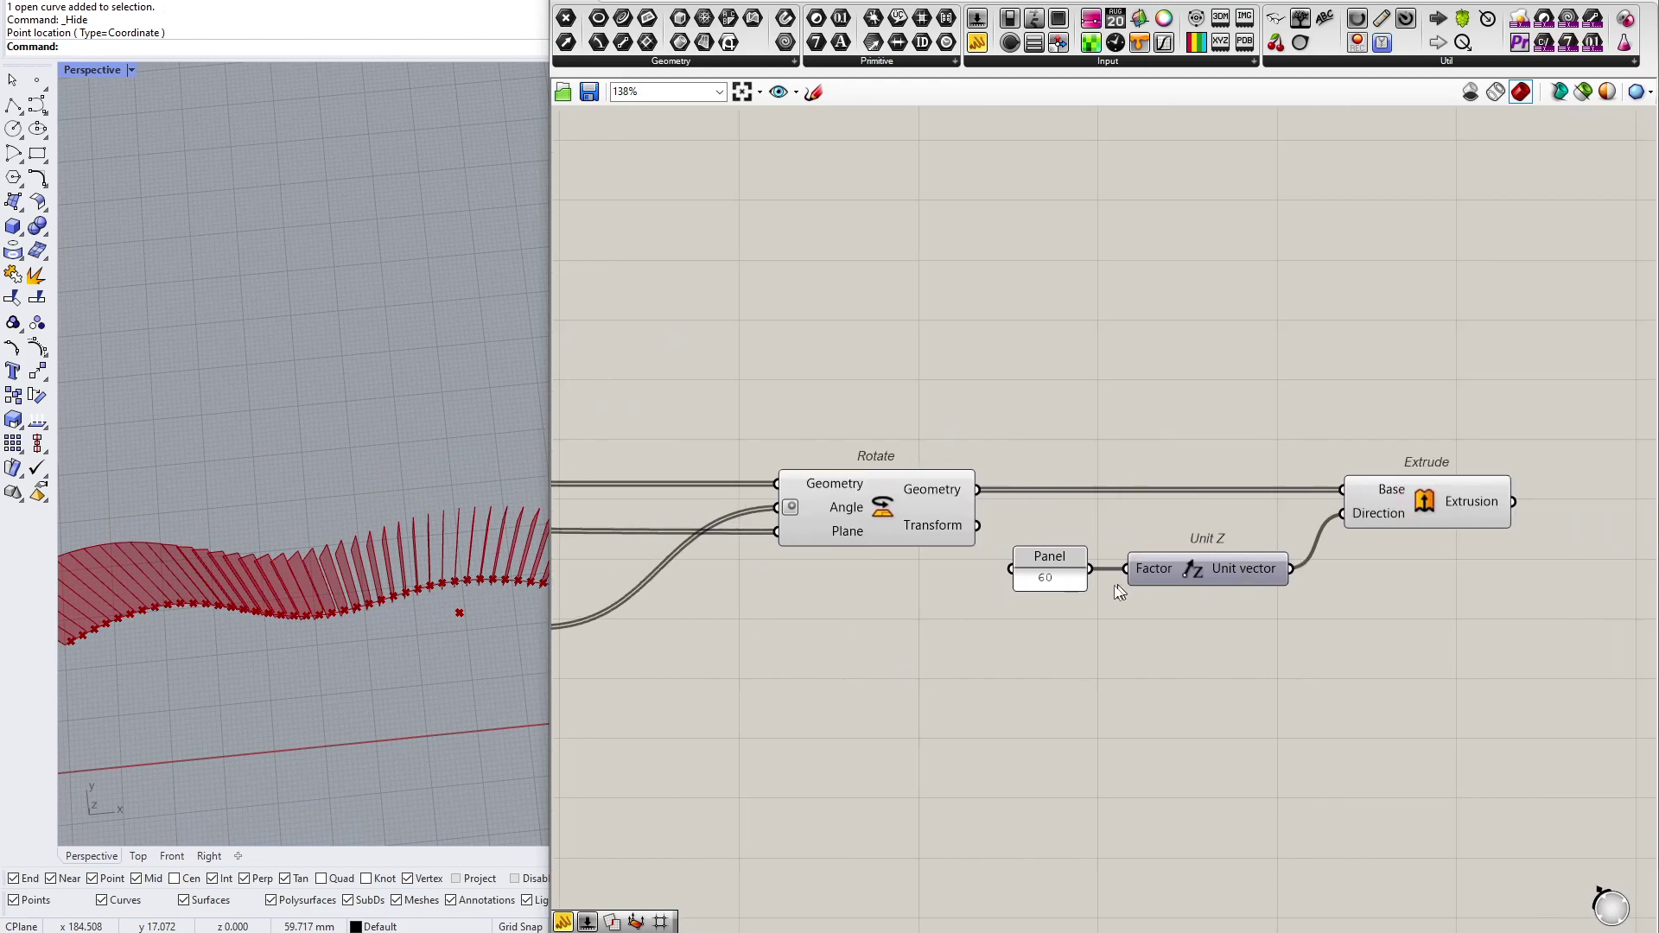
scroll(1106, 591, "down", 2)
right_click_drag(894, 596, 944, 245)
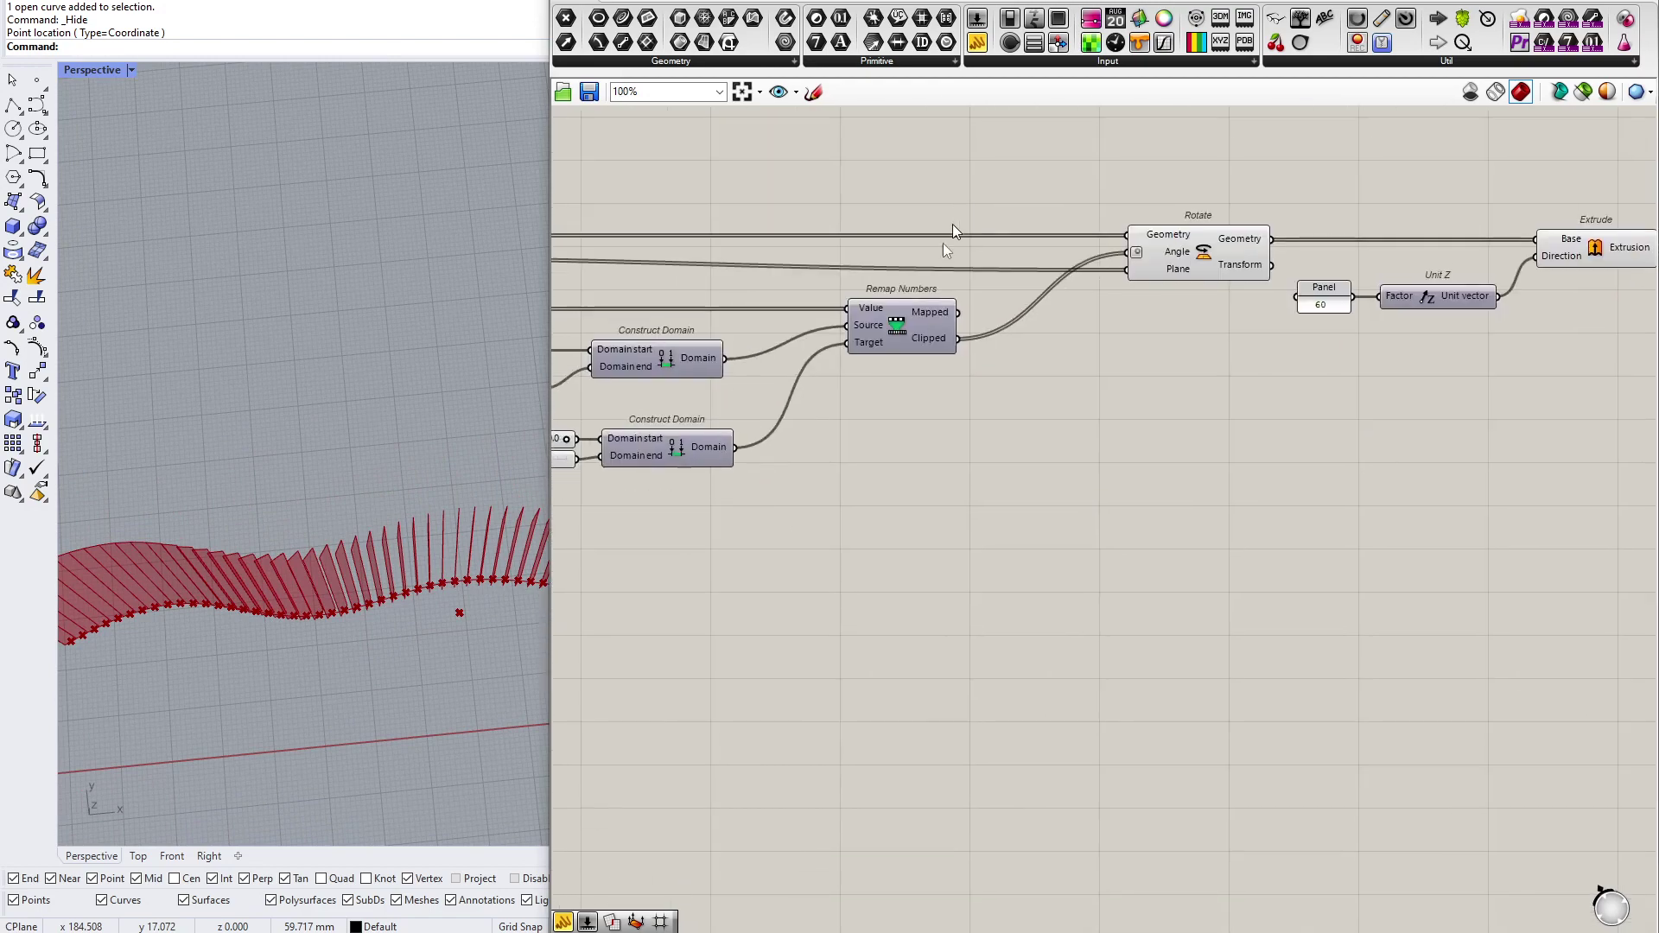
double_click(901, 622)
type("/")
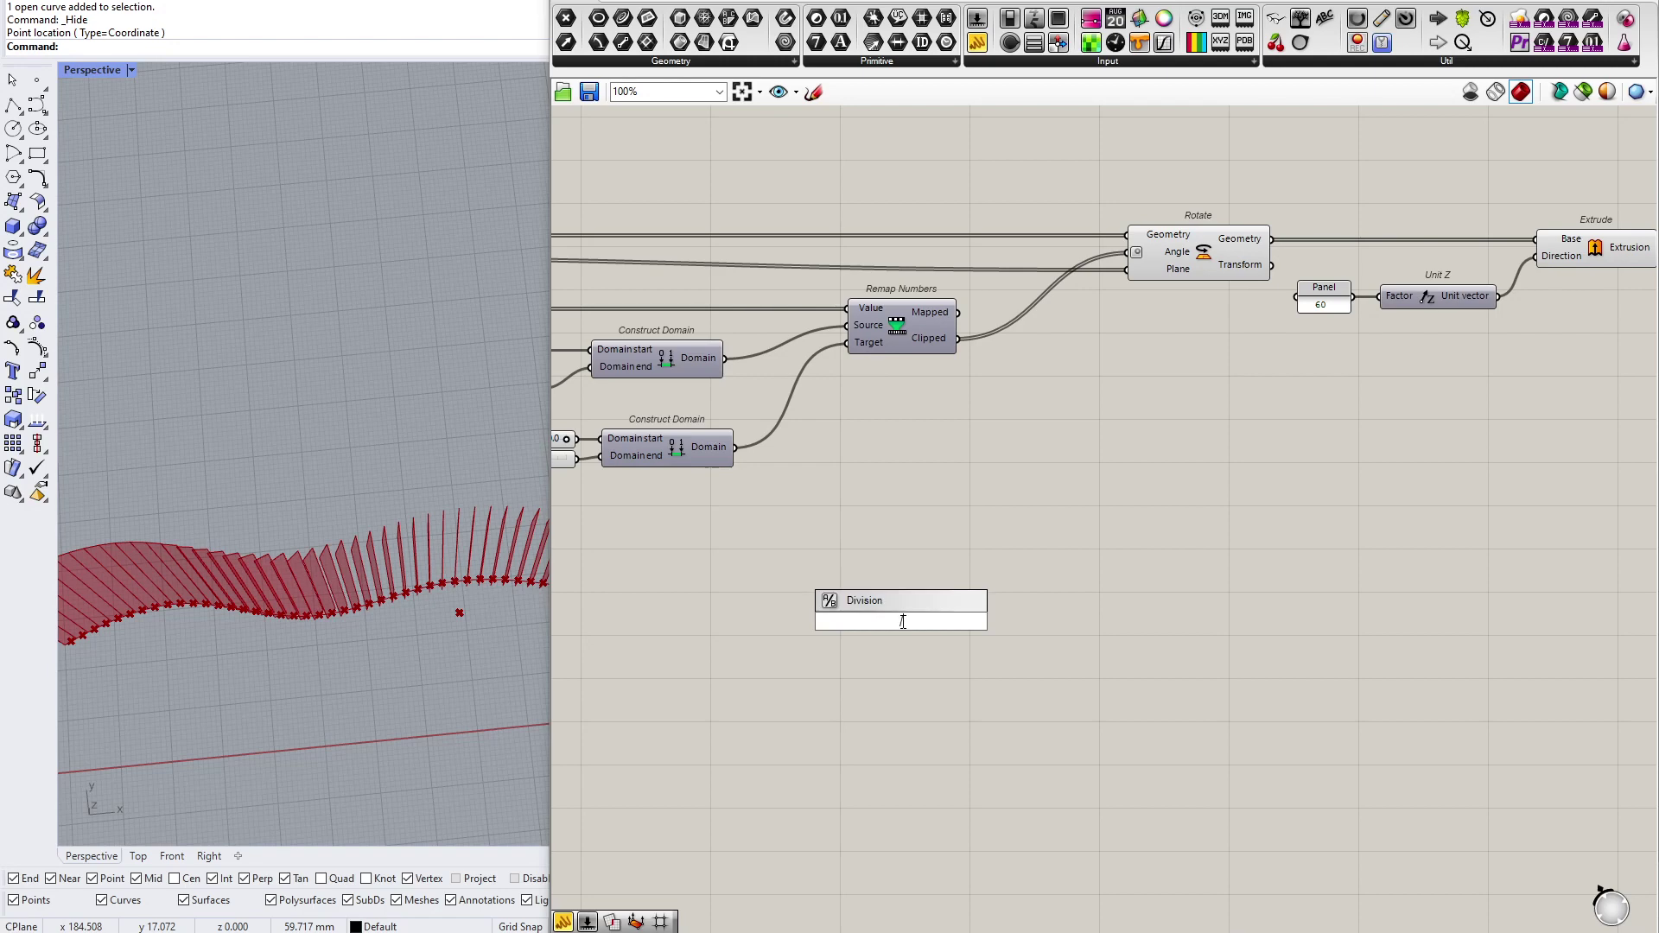
type("/Most common mistakes")
key("Return")
scroll(901, 620, "up", 5)
scroll(901, 621, "up", 2)
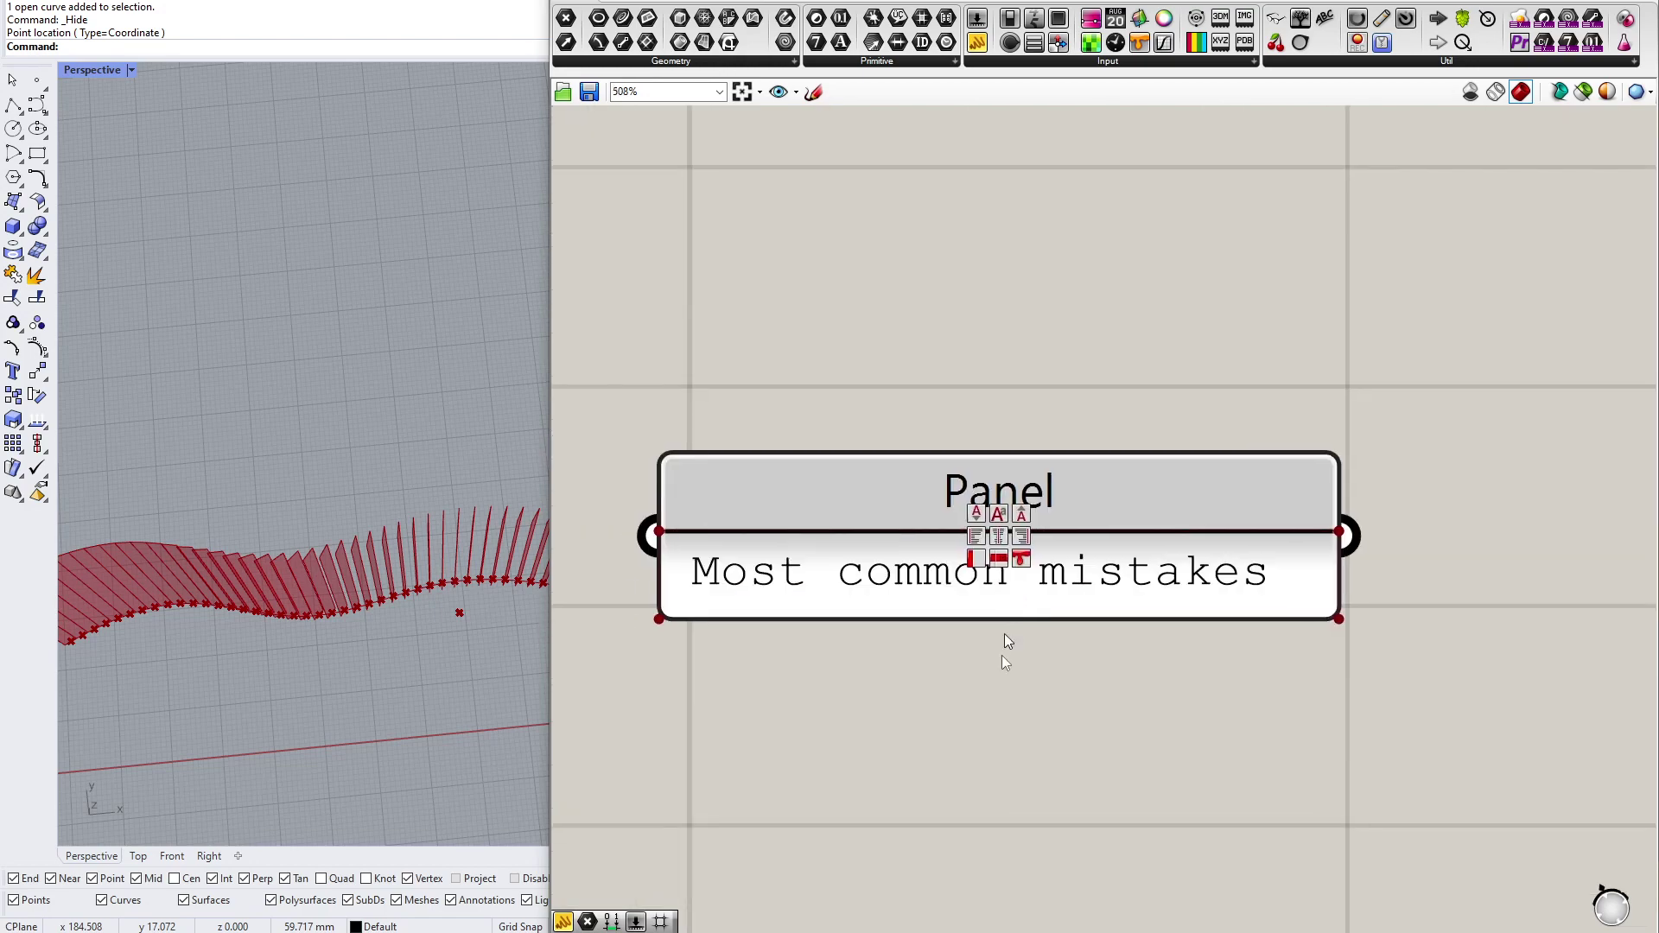
Step: Delete the "Most common mistakes" panel below Remap Numbers
scroll(1003, 655, "down", 4)
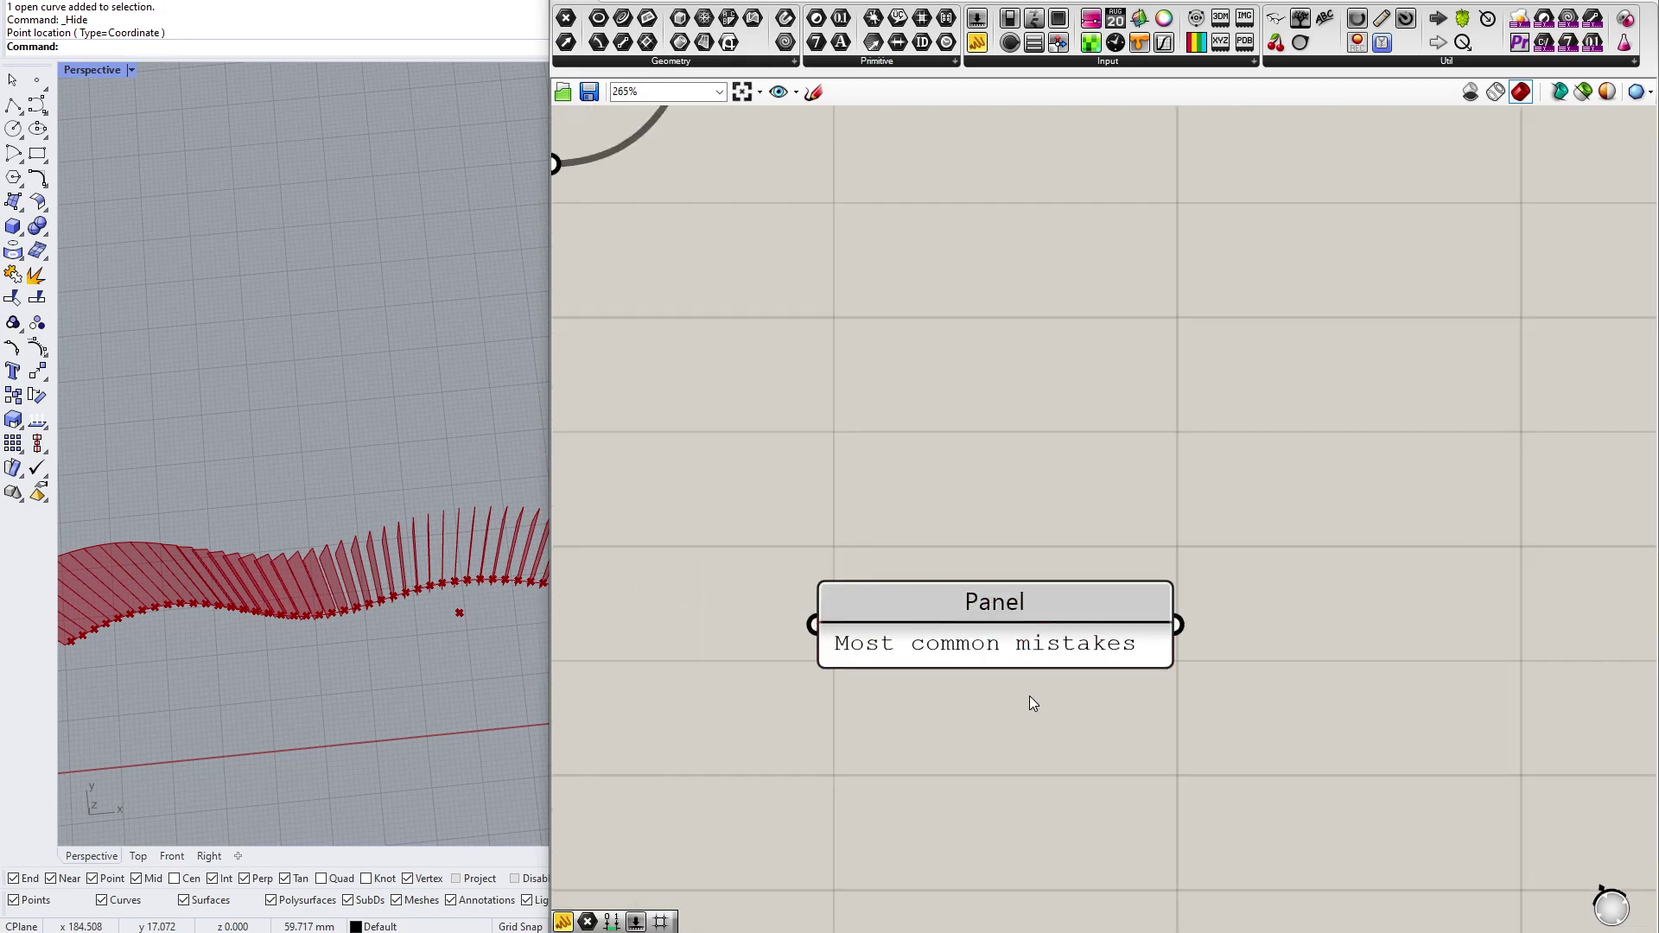
scroll(1030, 696, "down", 6)
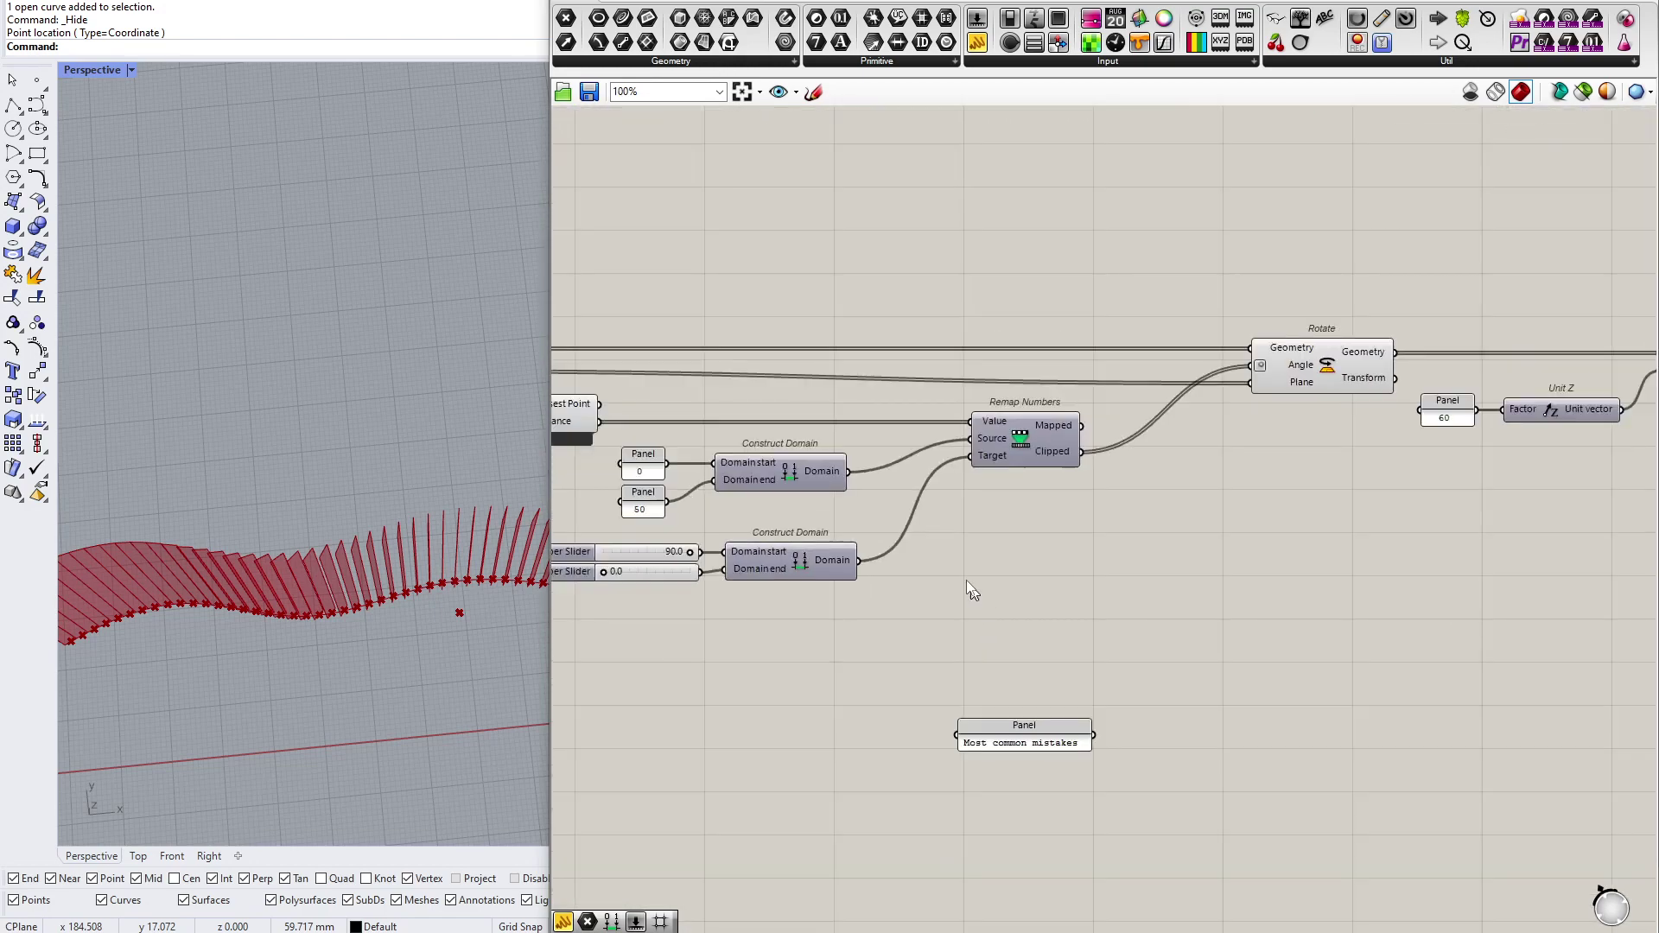
scroll(1153, 543, "up", 2)
left_click(1259, 439)
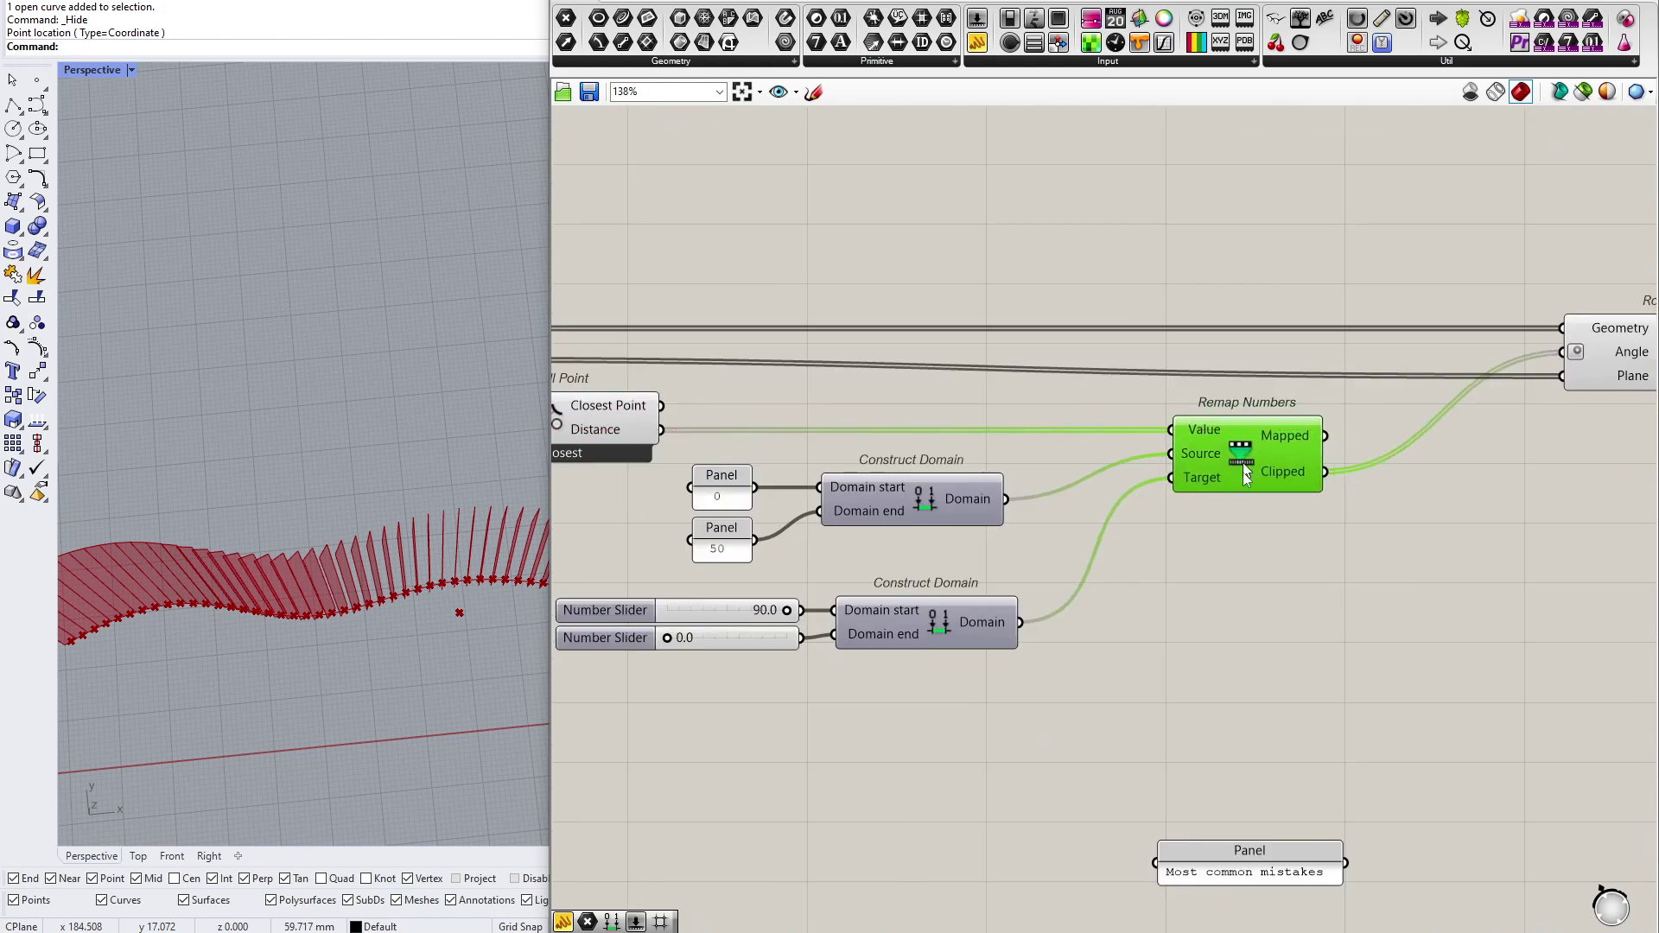
left_click(1176, 868)
key("Delete")
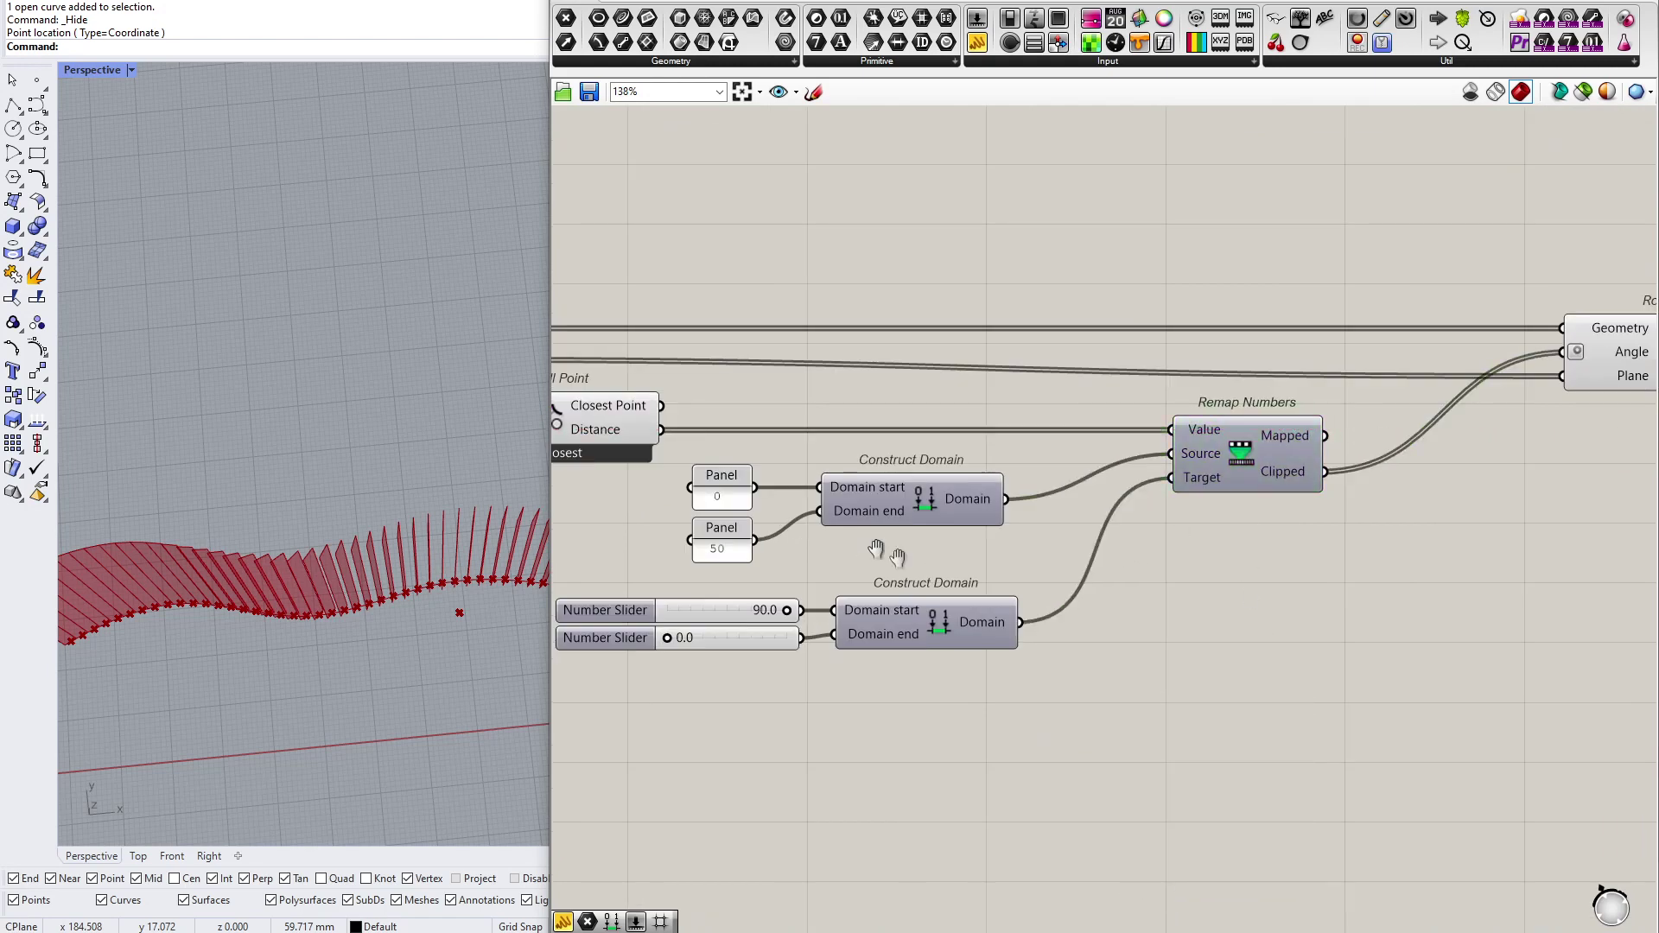
Step: Try wiring Pull Point's Closest Point output into the Value input of Remap Numbers in place of Distance
right_click_drag(841, 468, 973, 498)
scroll(949, 476, "up", 1)
right_click_drag(778, 484, 849, 506)
left_click(749, 470)
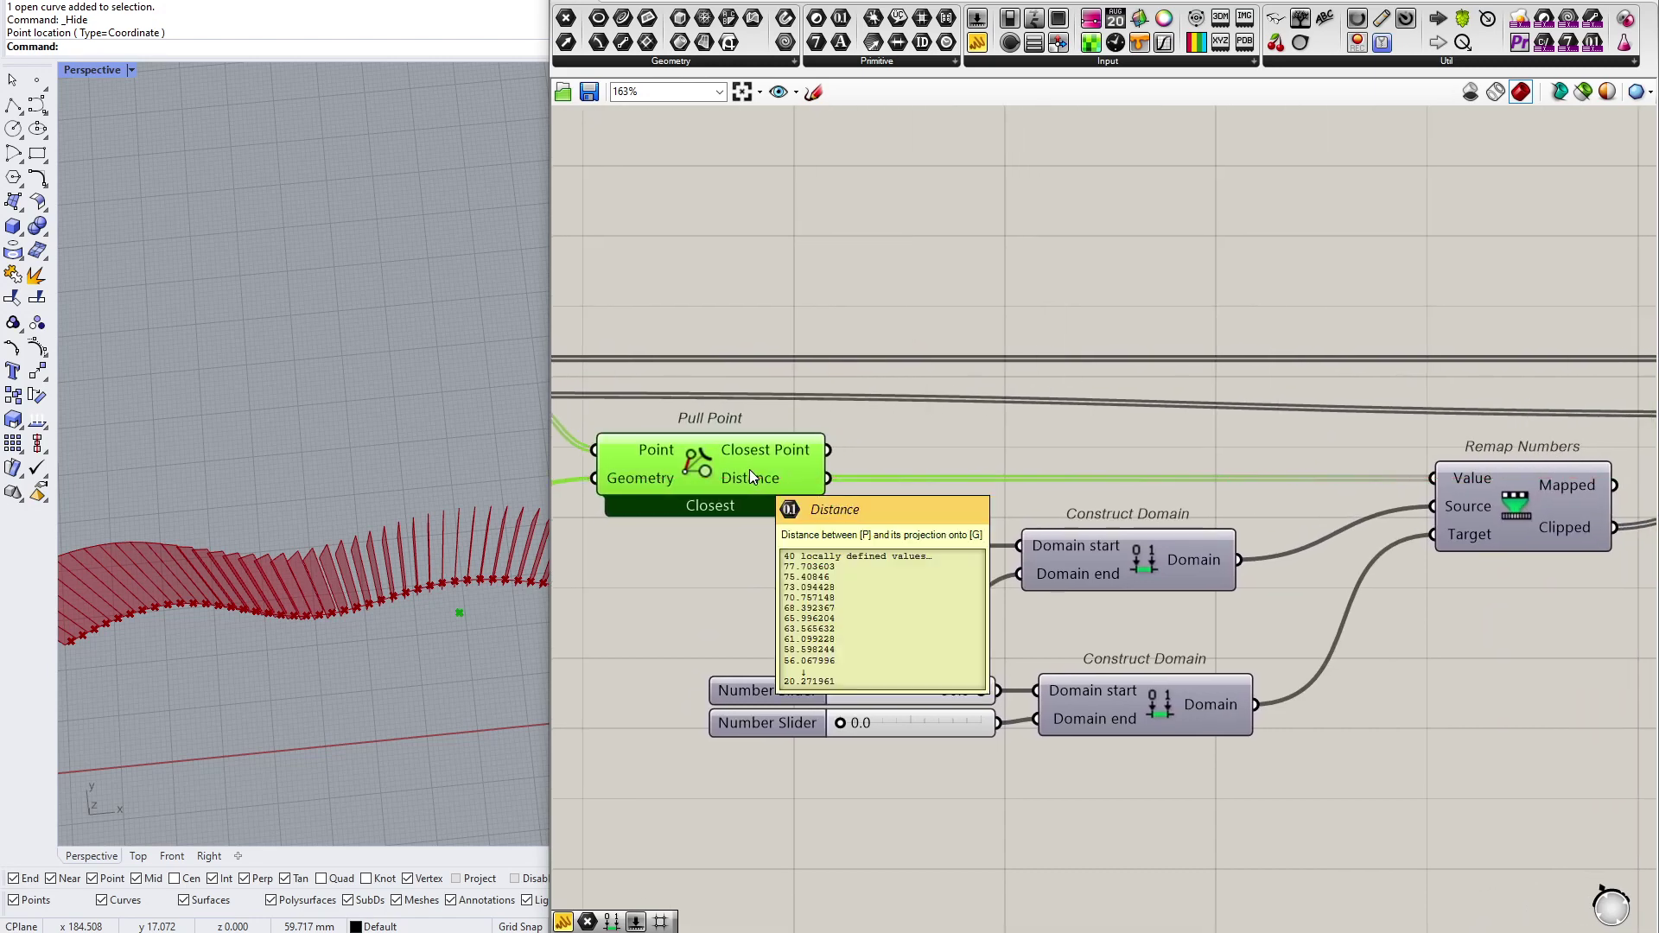
left_click_drag(550, 498, 244, 503)
right_click_drag(508, 507, 613, 519)
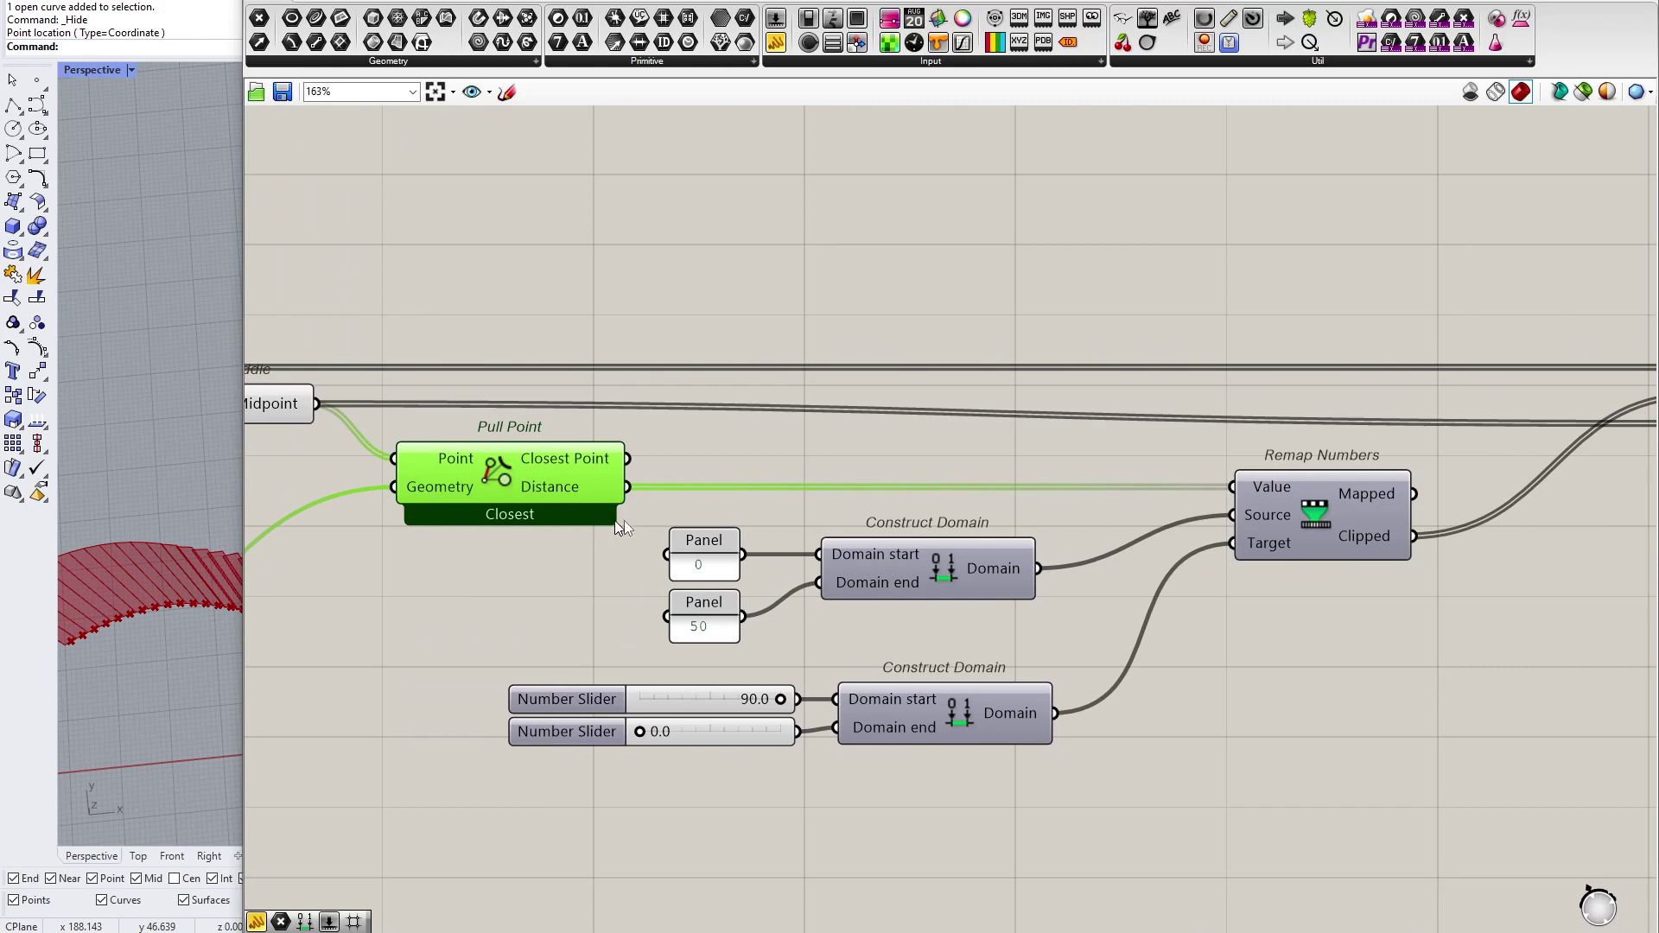
mouse_move(560, 494)
mouse_move(571, 458)
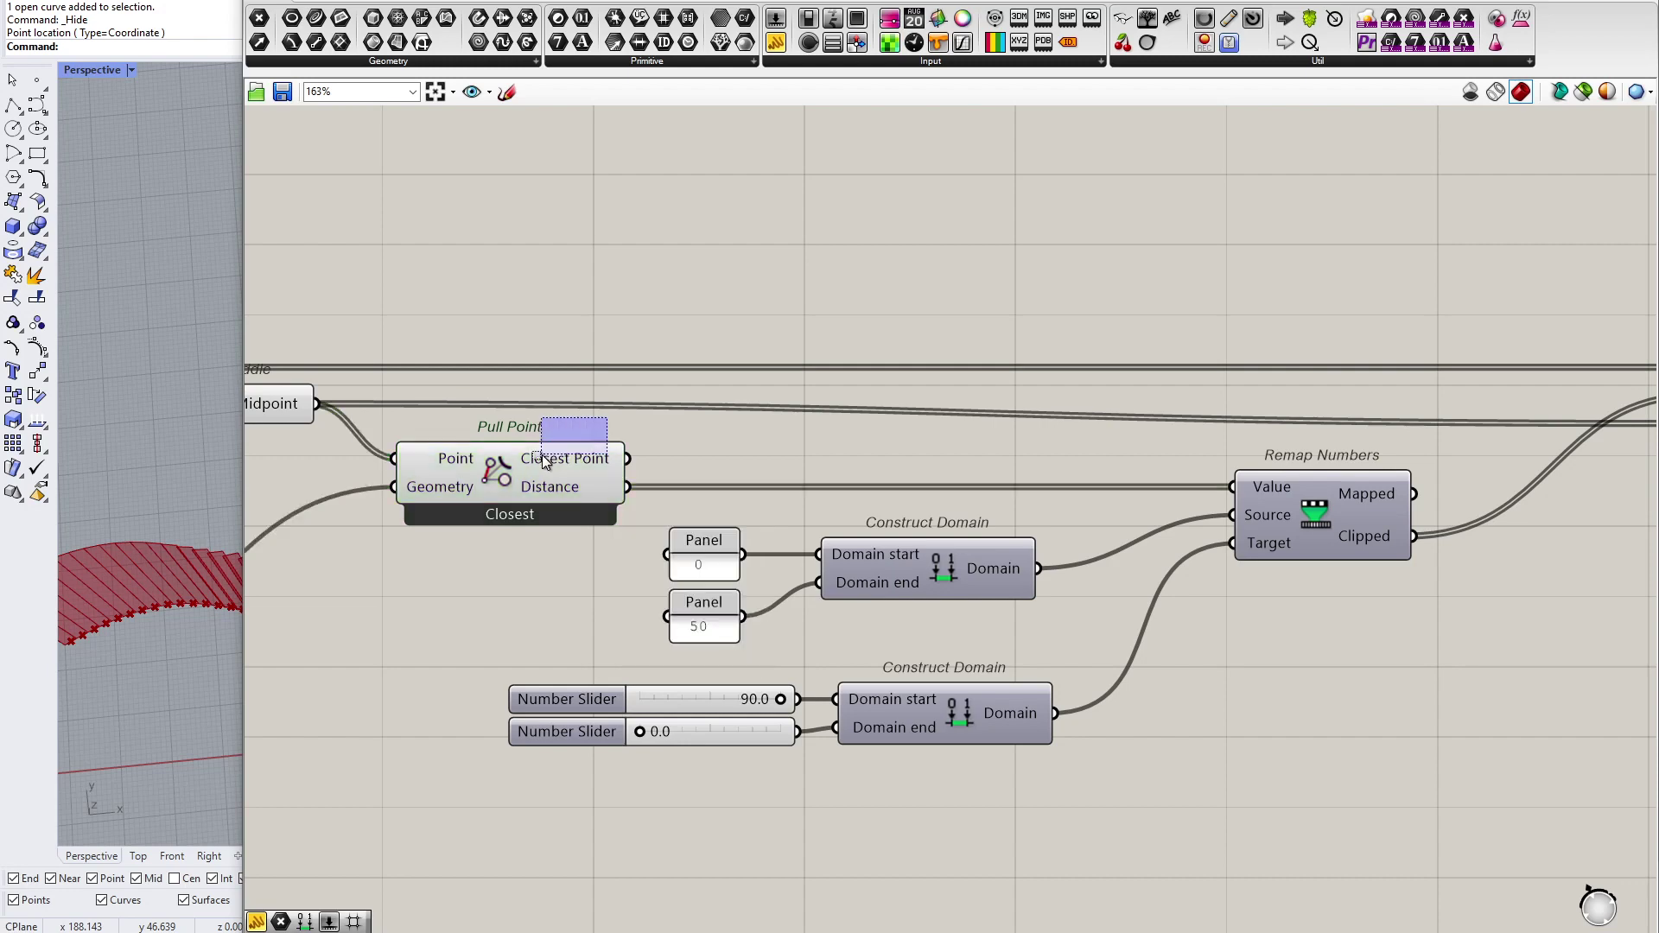
left_click_drag(628, 458, 1234, 487)
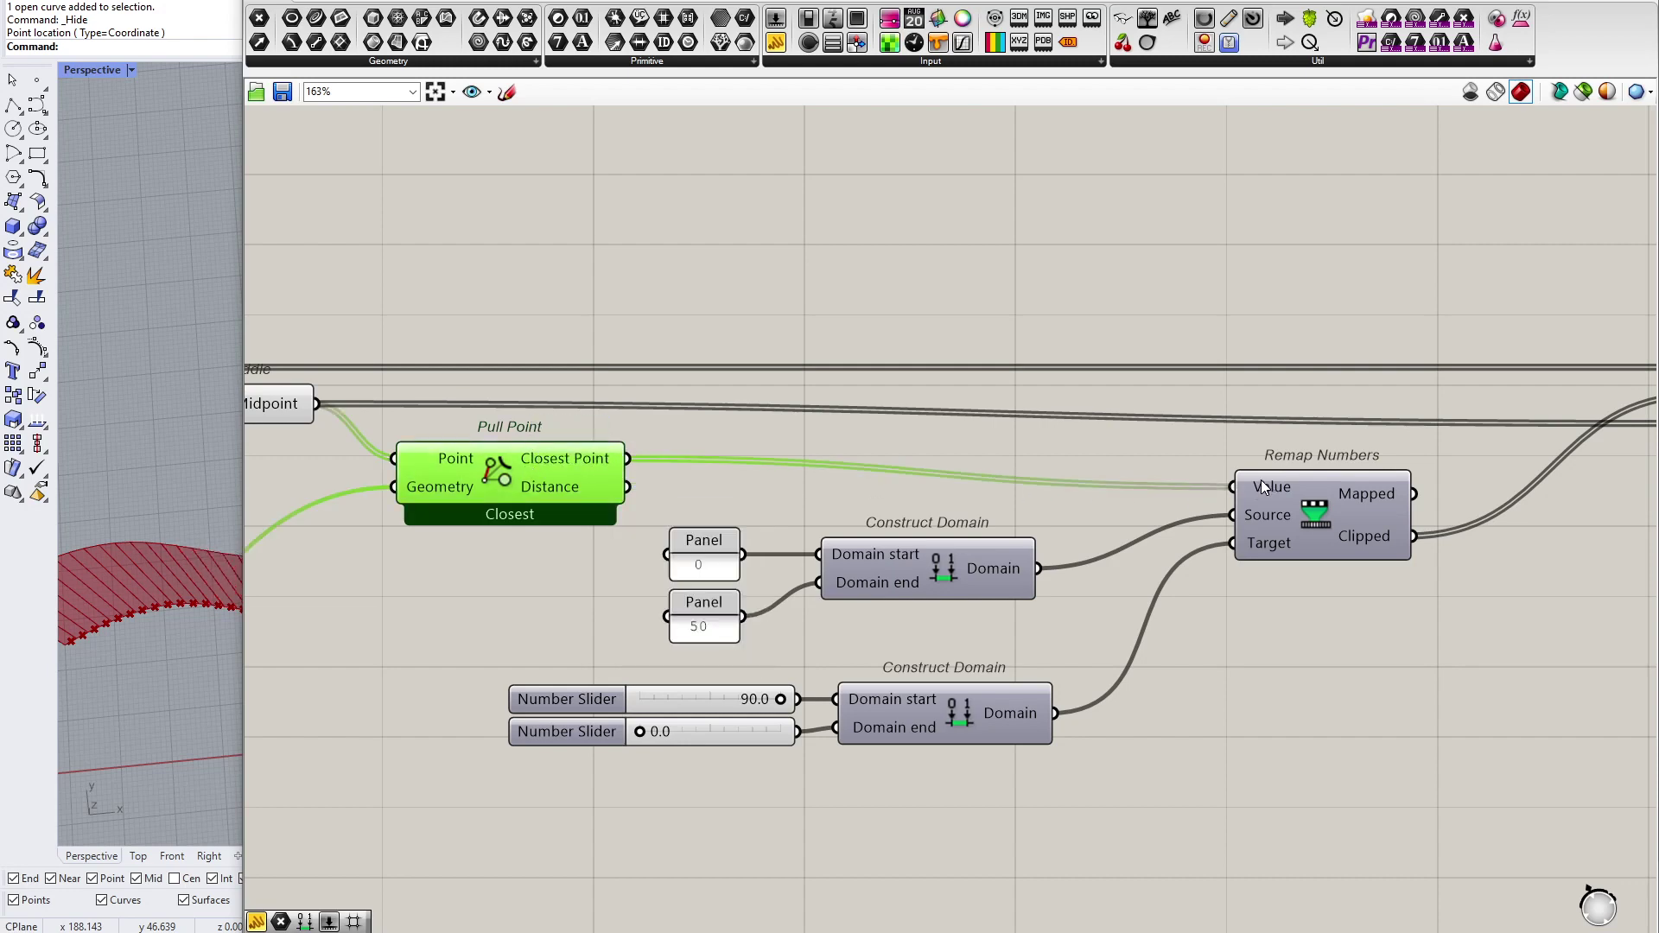
left_click_drag(242, 552, 670, 537)
scroll(425, 556, "down", 4)
scroll(414, 563, "up", 4)
Step: Add a Bounds component between Pull Point and Remap Numbers
right_click_drag(1184, 535, 1048, 518)
right_click_drag(1452, 555, 1298, 550)
double_click(1018, 476)
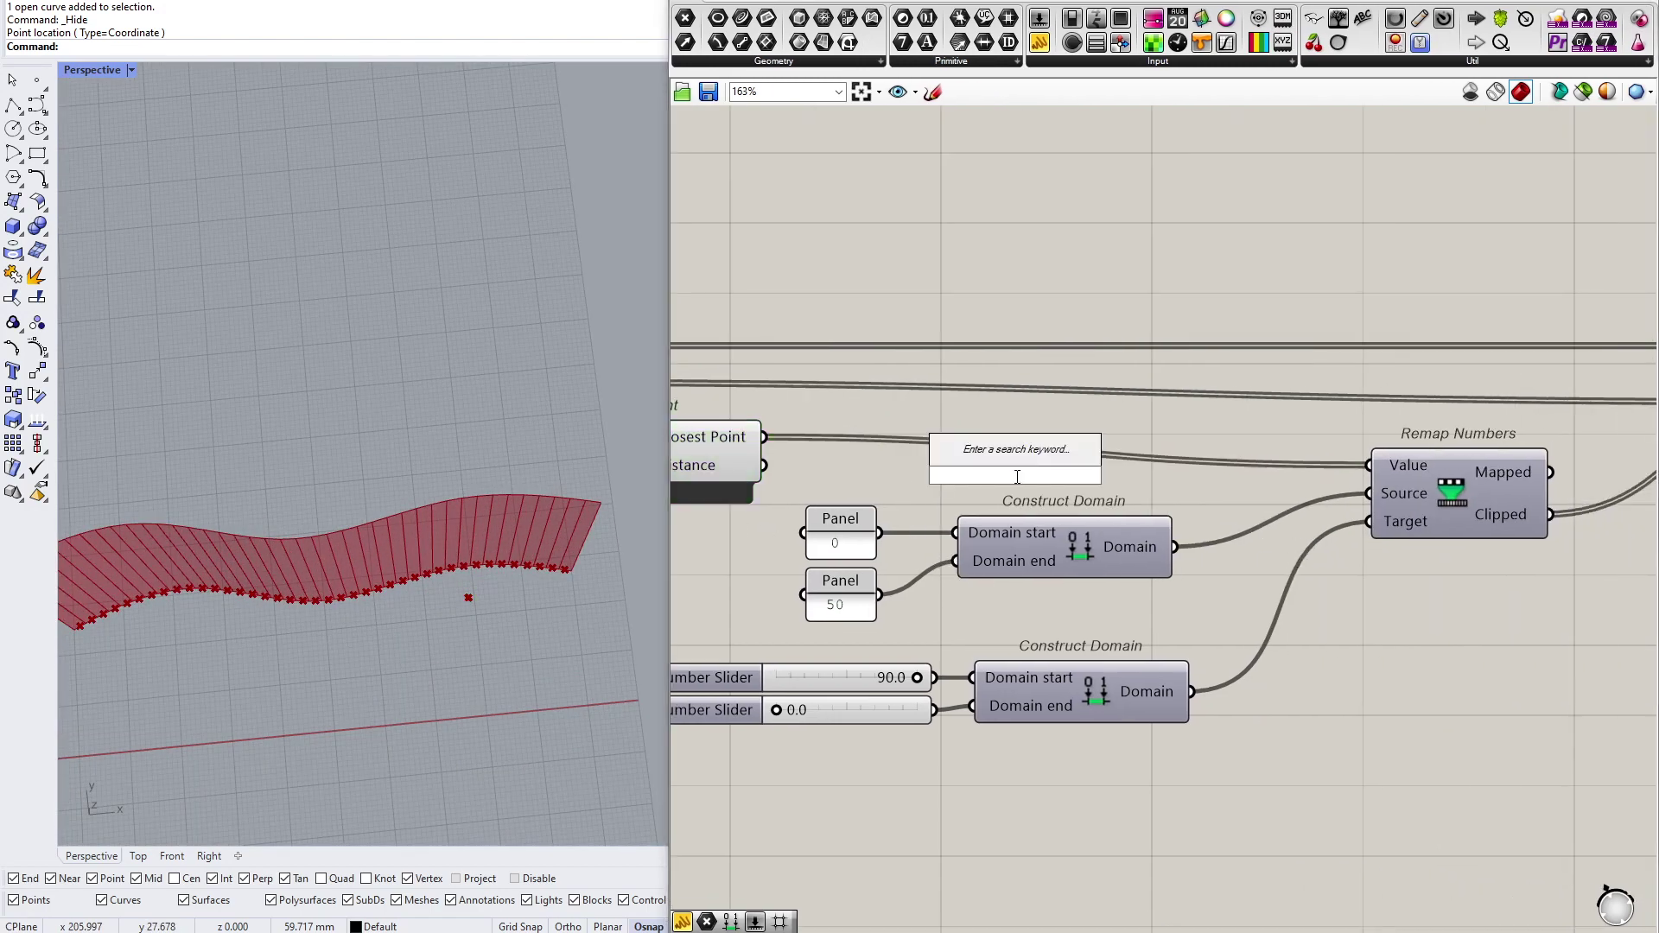
type("bound")
key("Up")
key("Up")
key("Up")
key("Up")
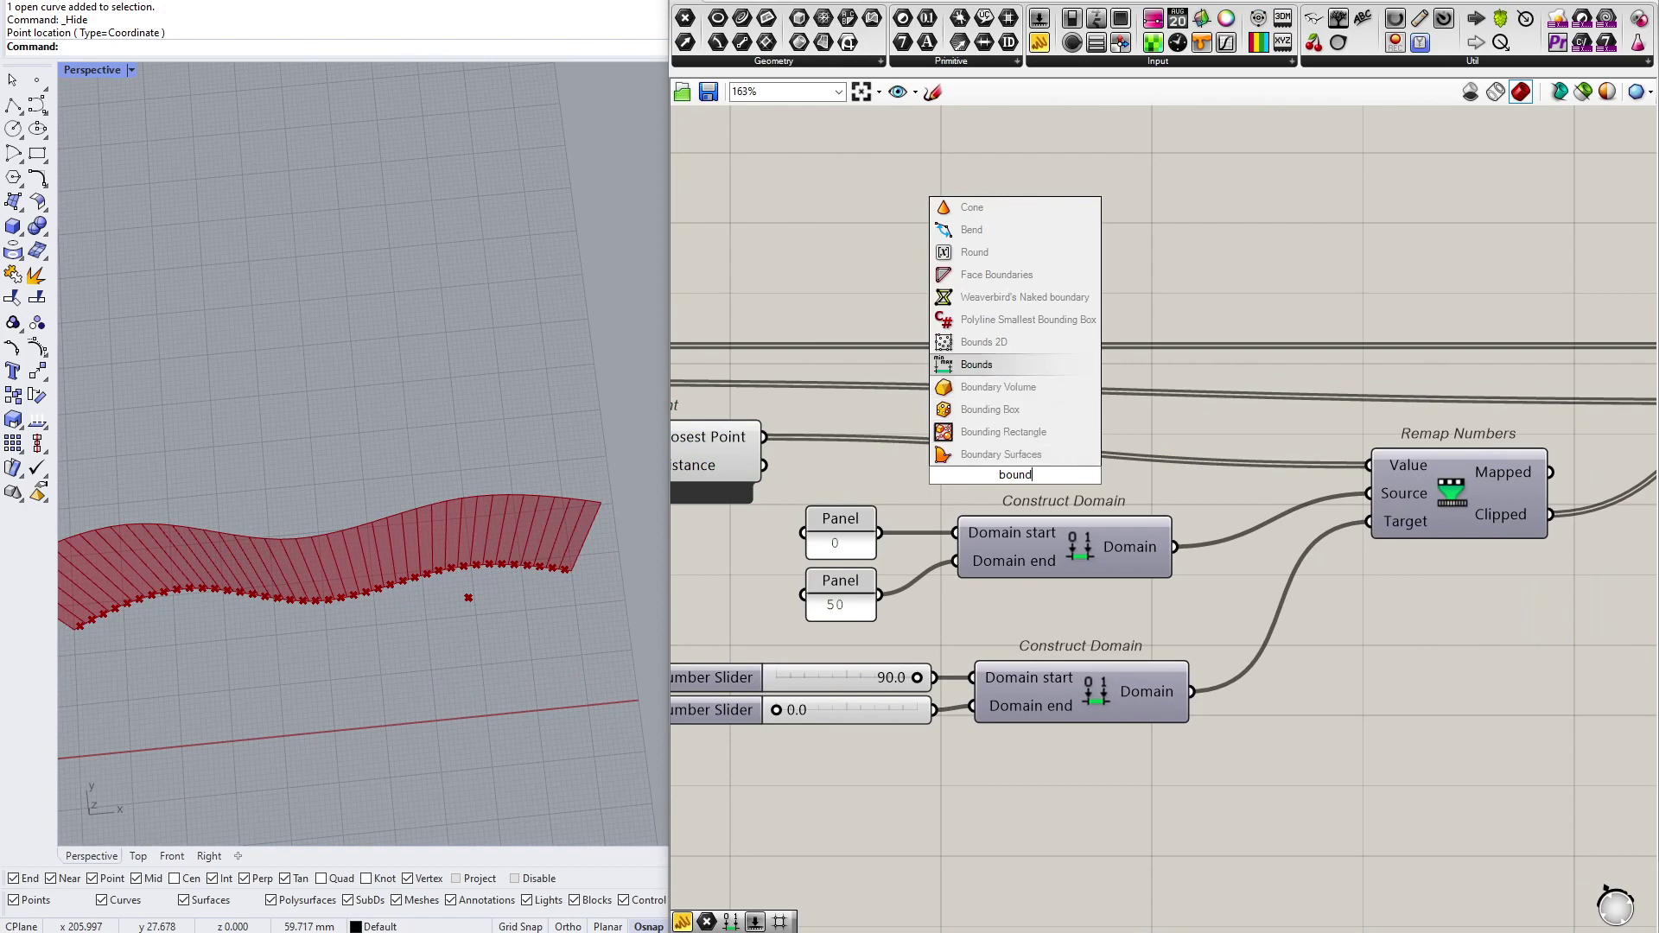
key("Return")
Step: Wire Pull Point's Closest Point into Bounds and the Bounds domain into the Value input of Remap Numbers
left_click_drag(764, 438, 951, 484)
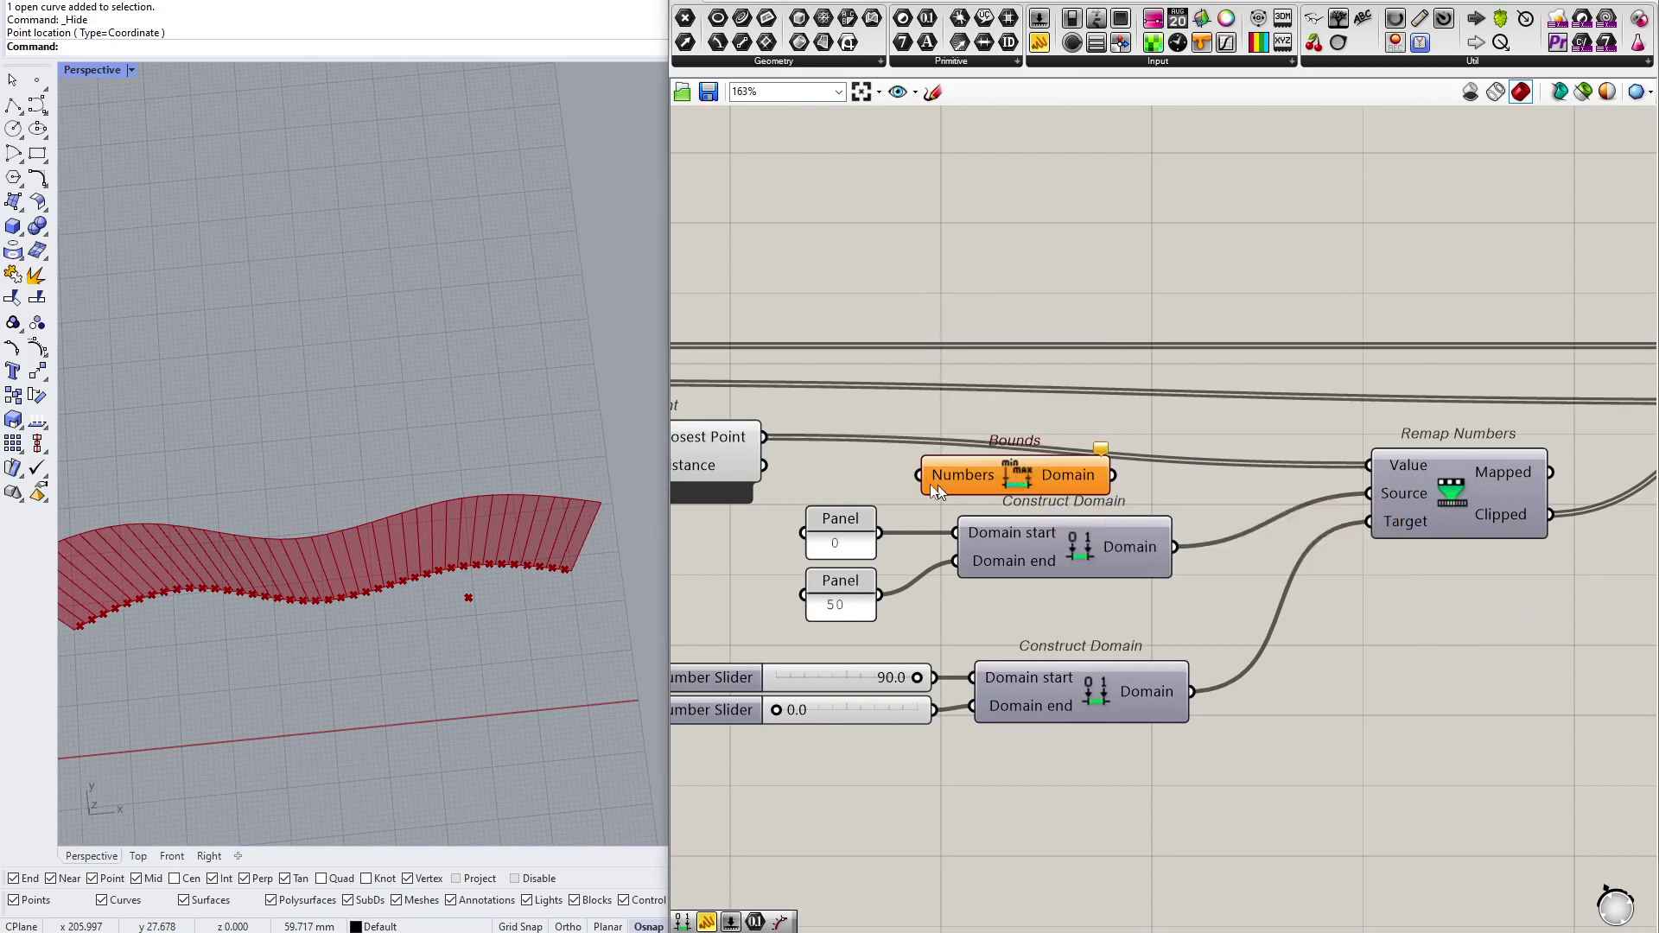
left_click_drag(1114, 475, 1370, 467)
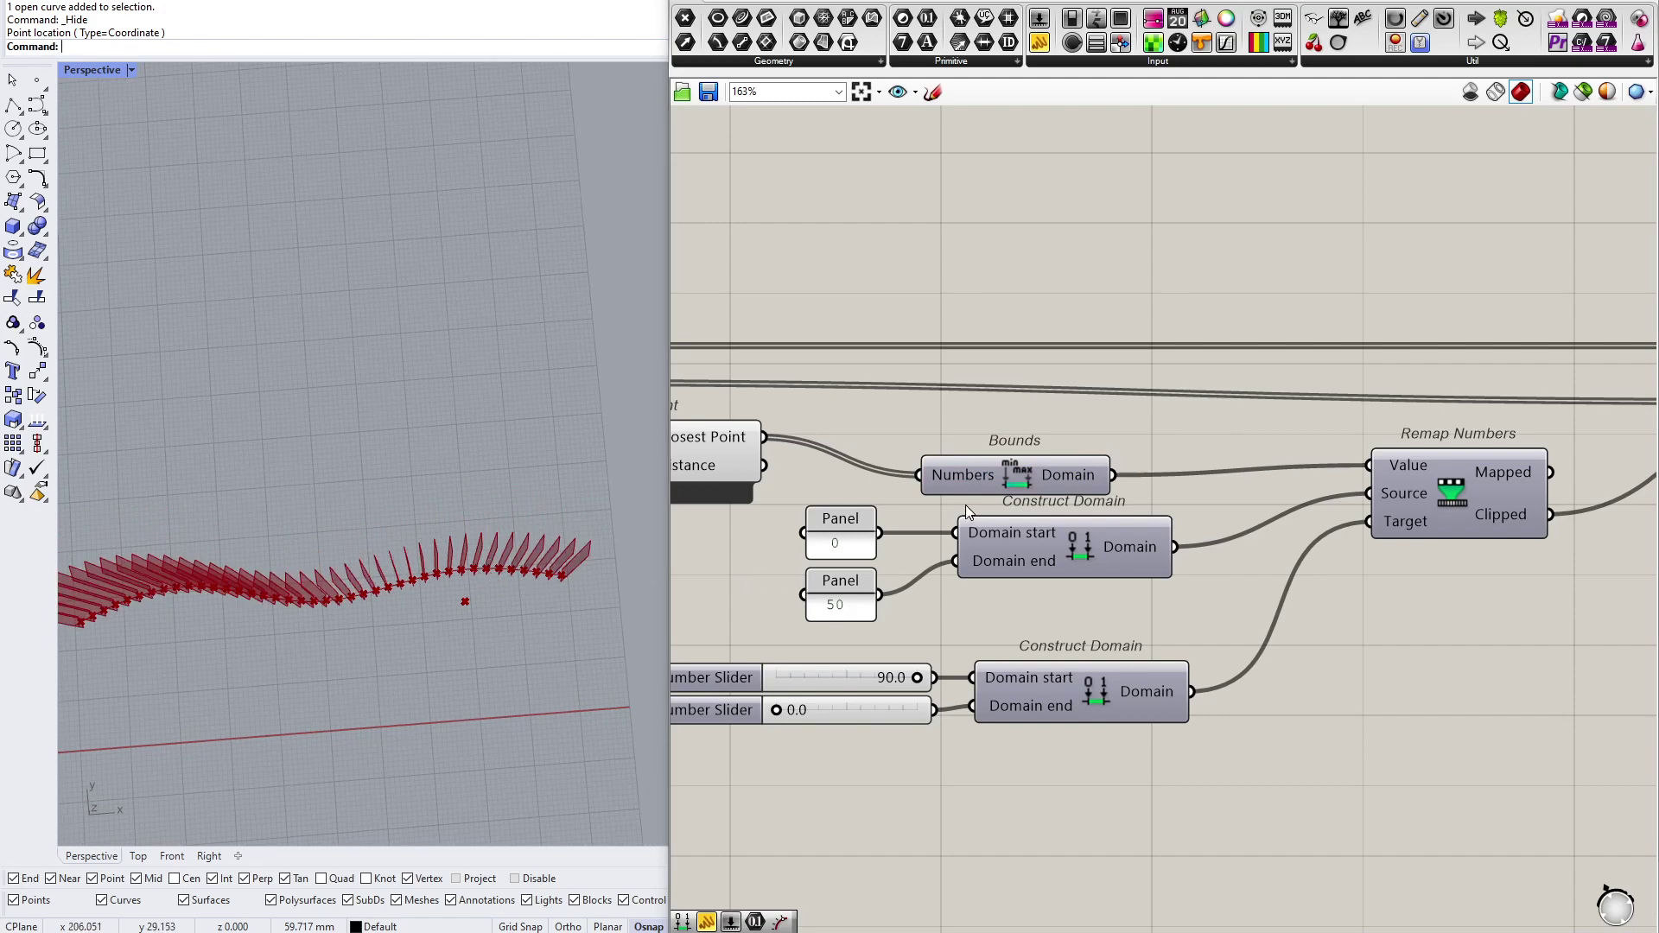
left_click_drag(1025, 476, 1061, 466)
Step: Inspect Closest Point's values, feed them into a new Number parameter above Pull Point, and display its output in a new panel
right_click_drag(928, 445, 1011, 440)
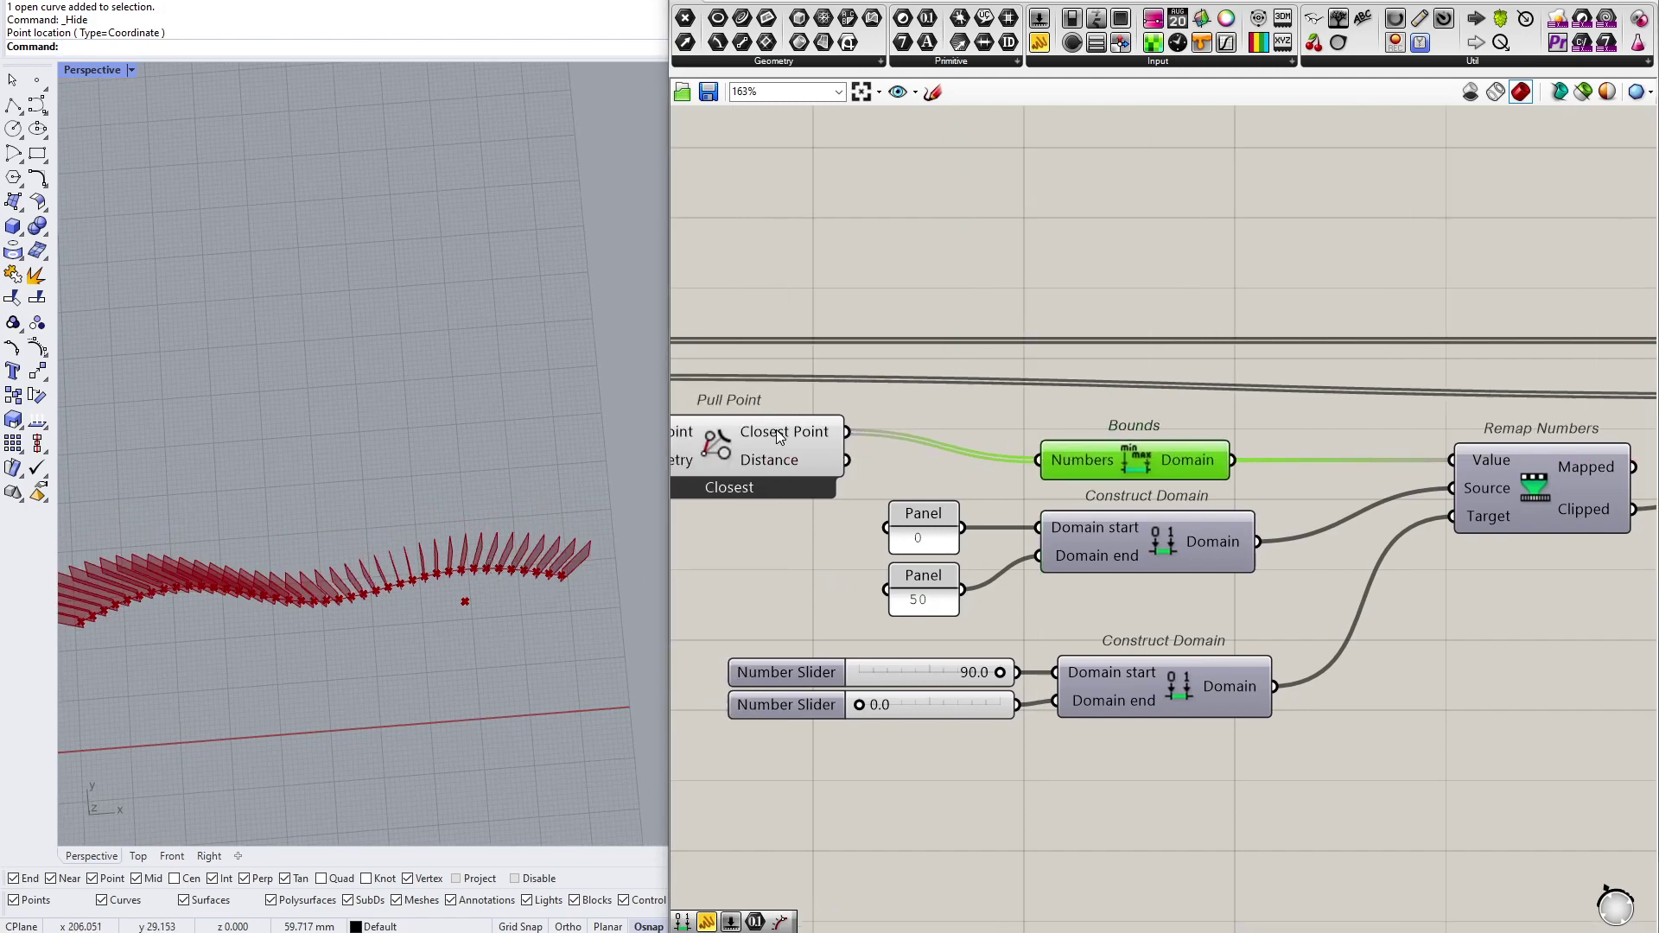
mouse_move(779, 437)
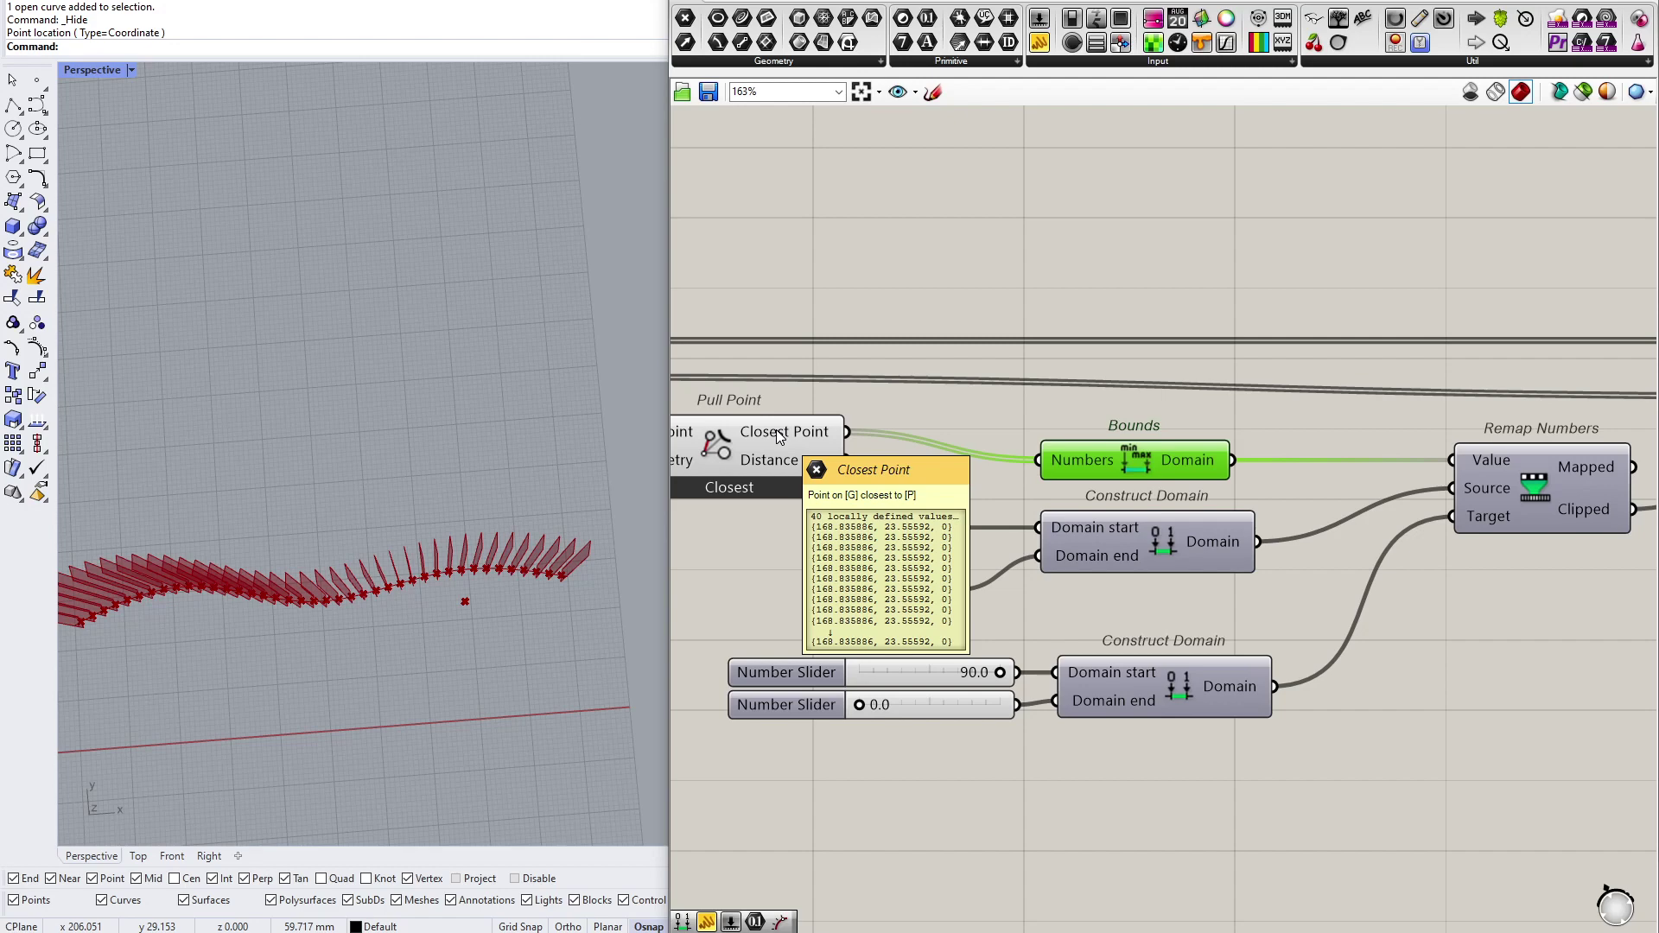
right_click_drag(778, 437, 1283, 439)
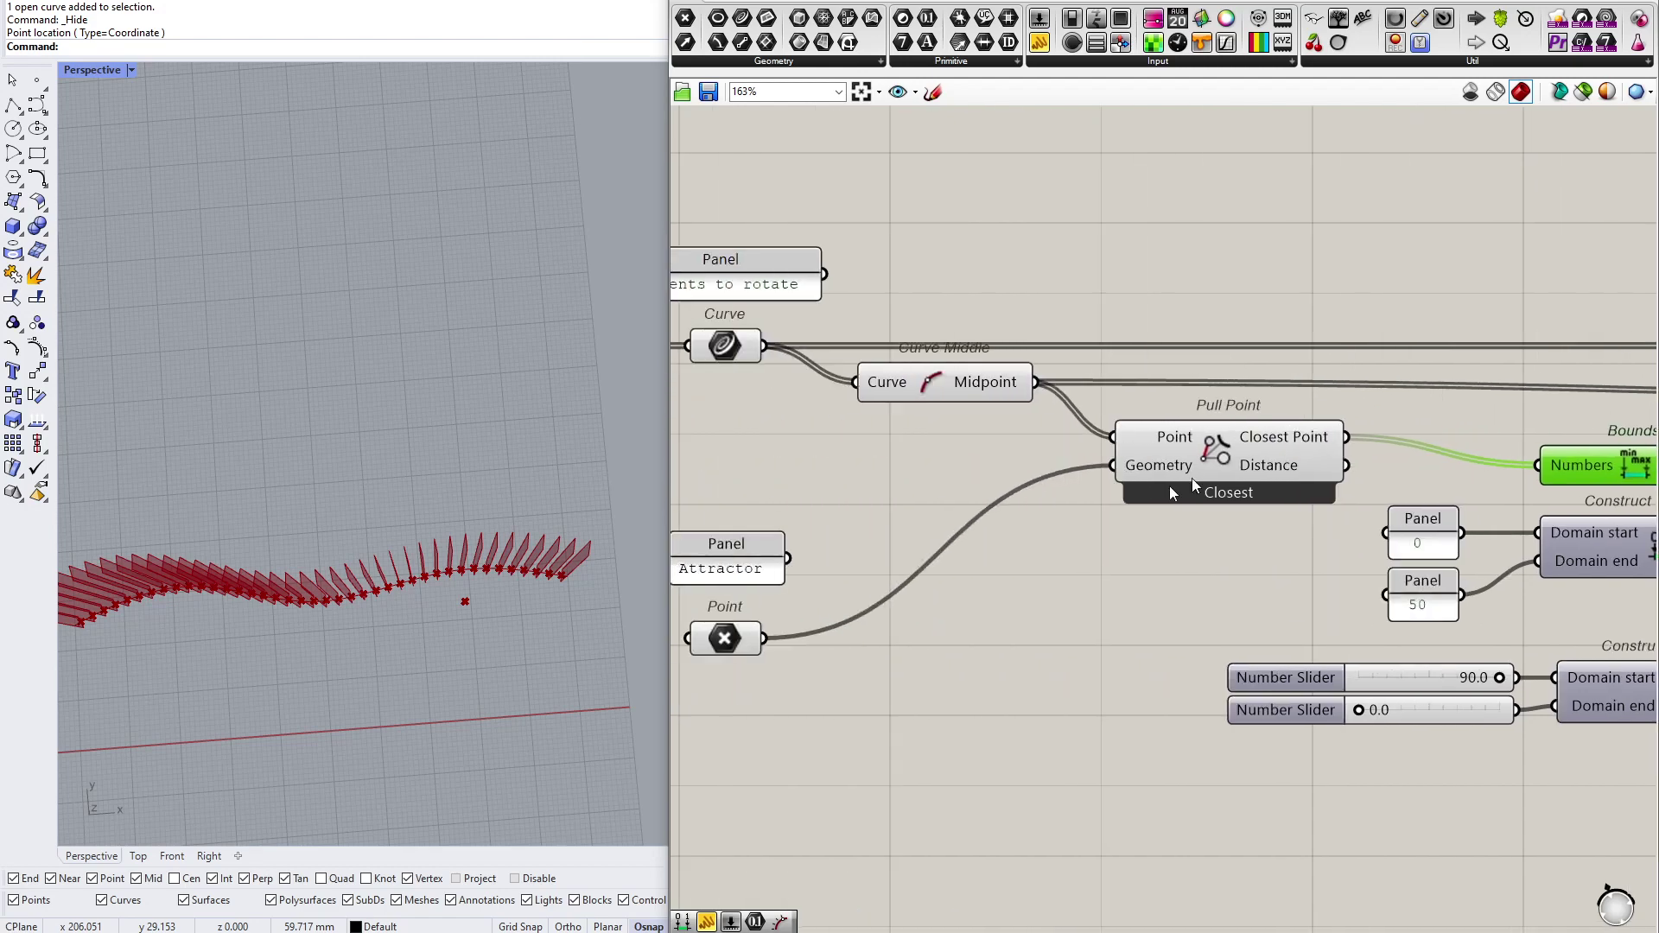
left_click(737, 650)
right_click_drag(1359, 575, 897, 612)
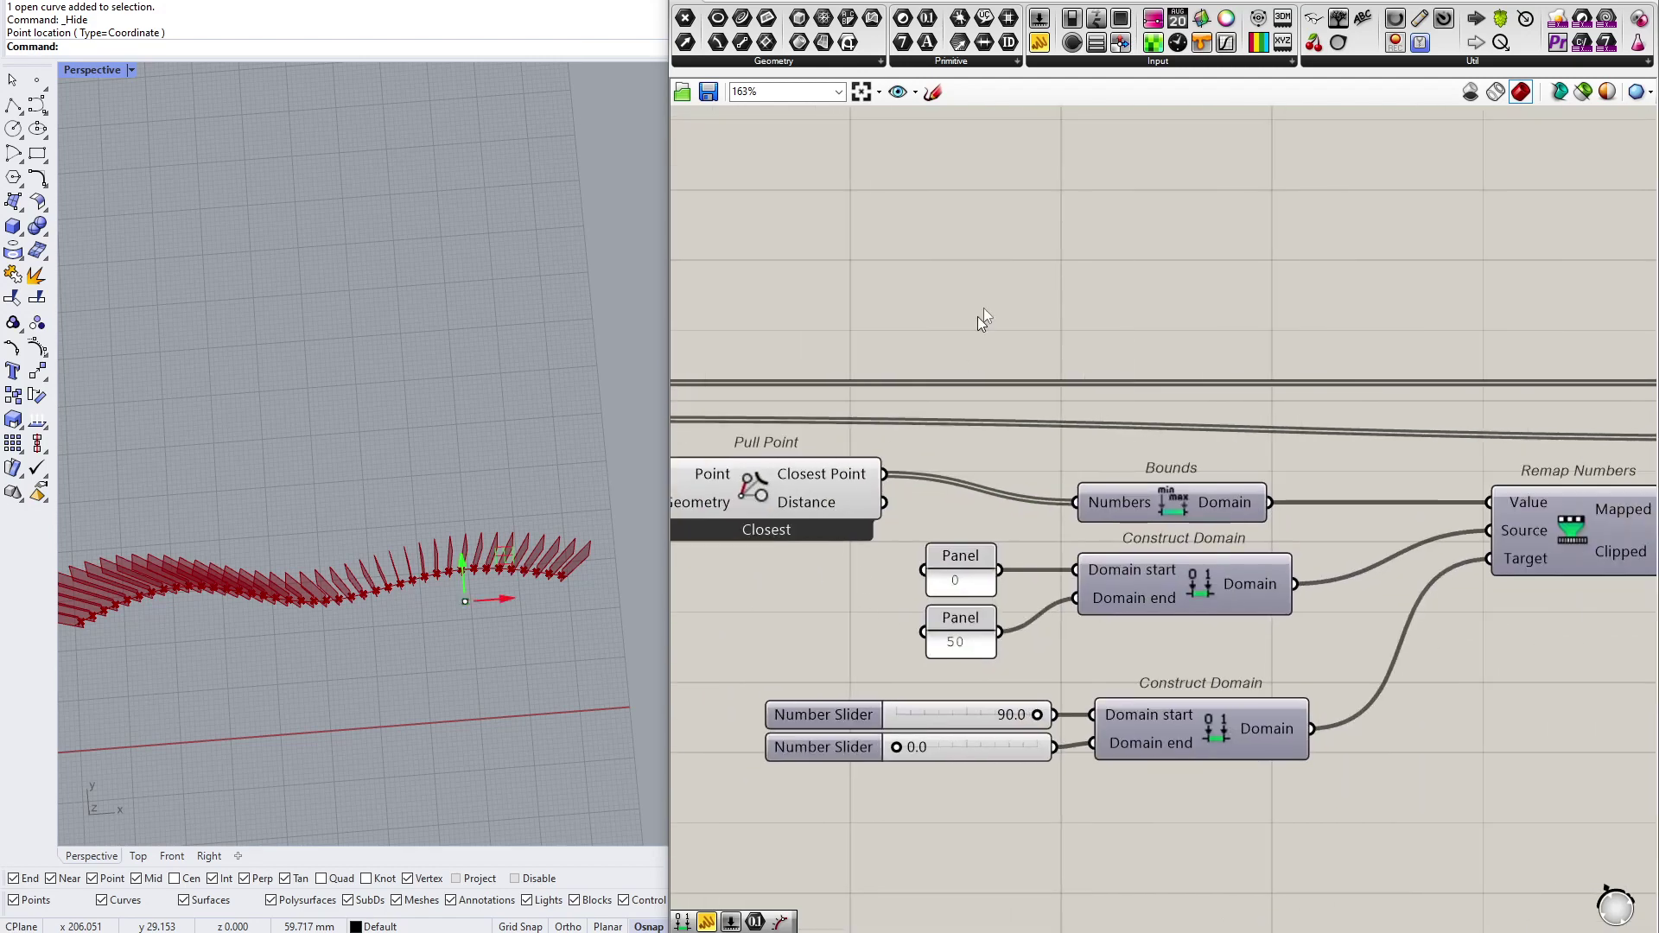
left_click_drag(928, 19, 1029, 314)
left_click_drag(884, 474, 992, 314)
left_click_drag(1040, 42, 1243, 291)
left_click_drag(1070, 313, 1130, 294)
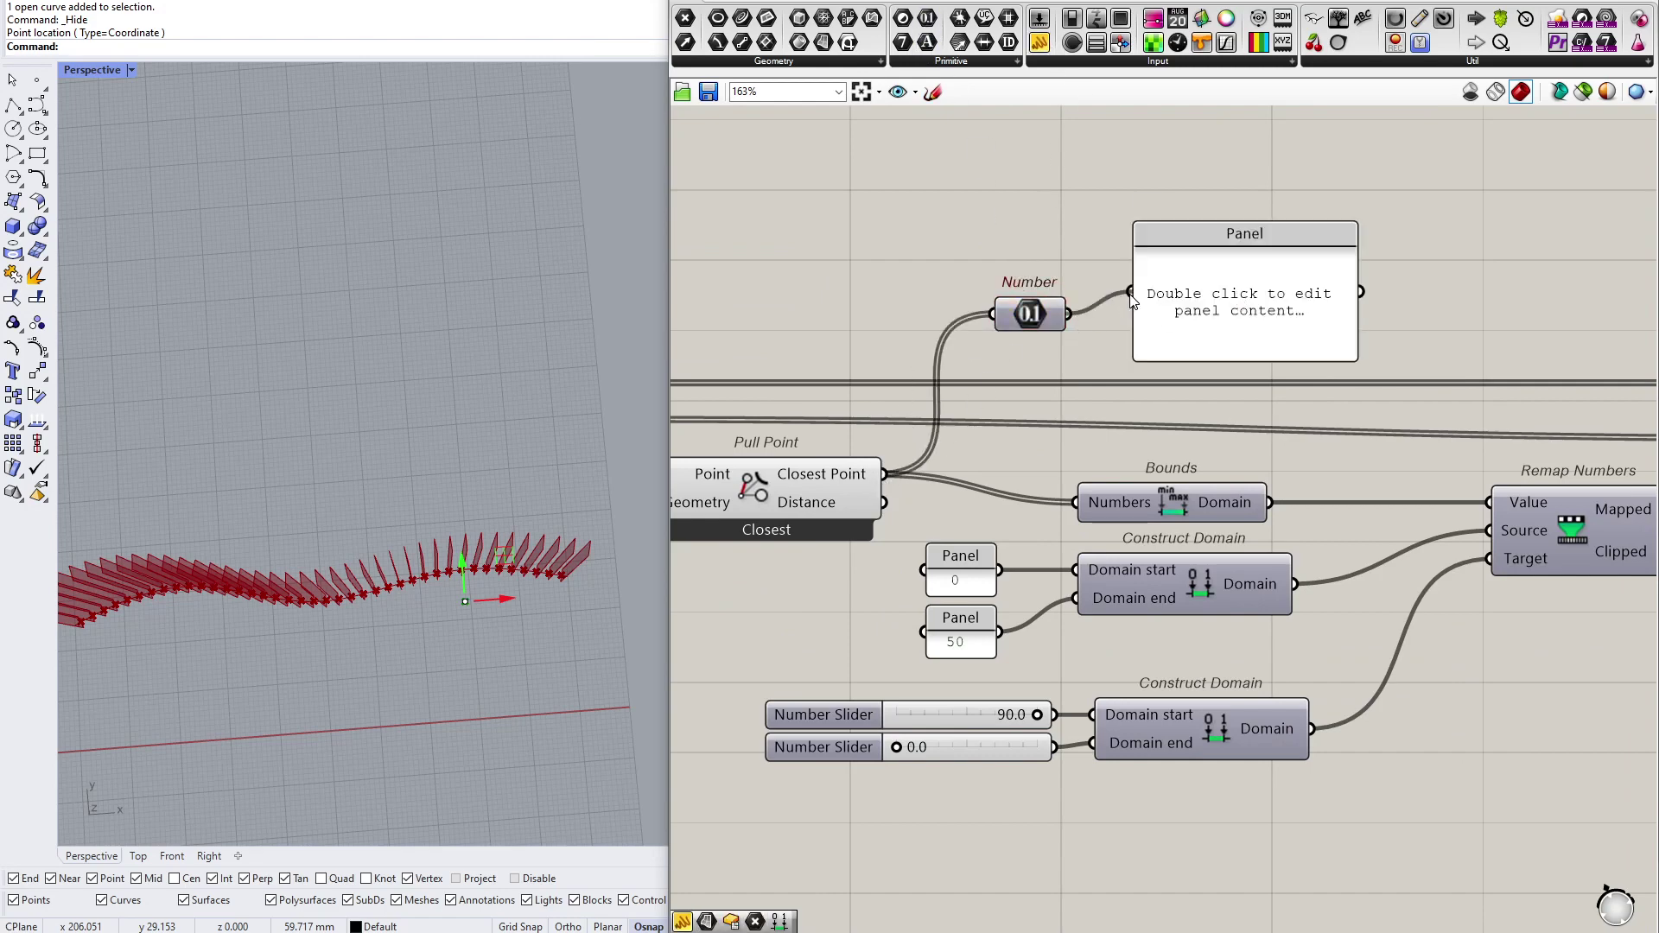
left_click_drag(1216, 373, 1216, 367)
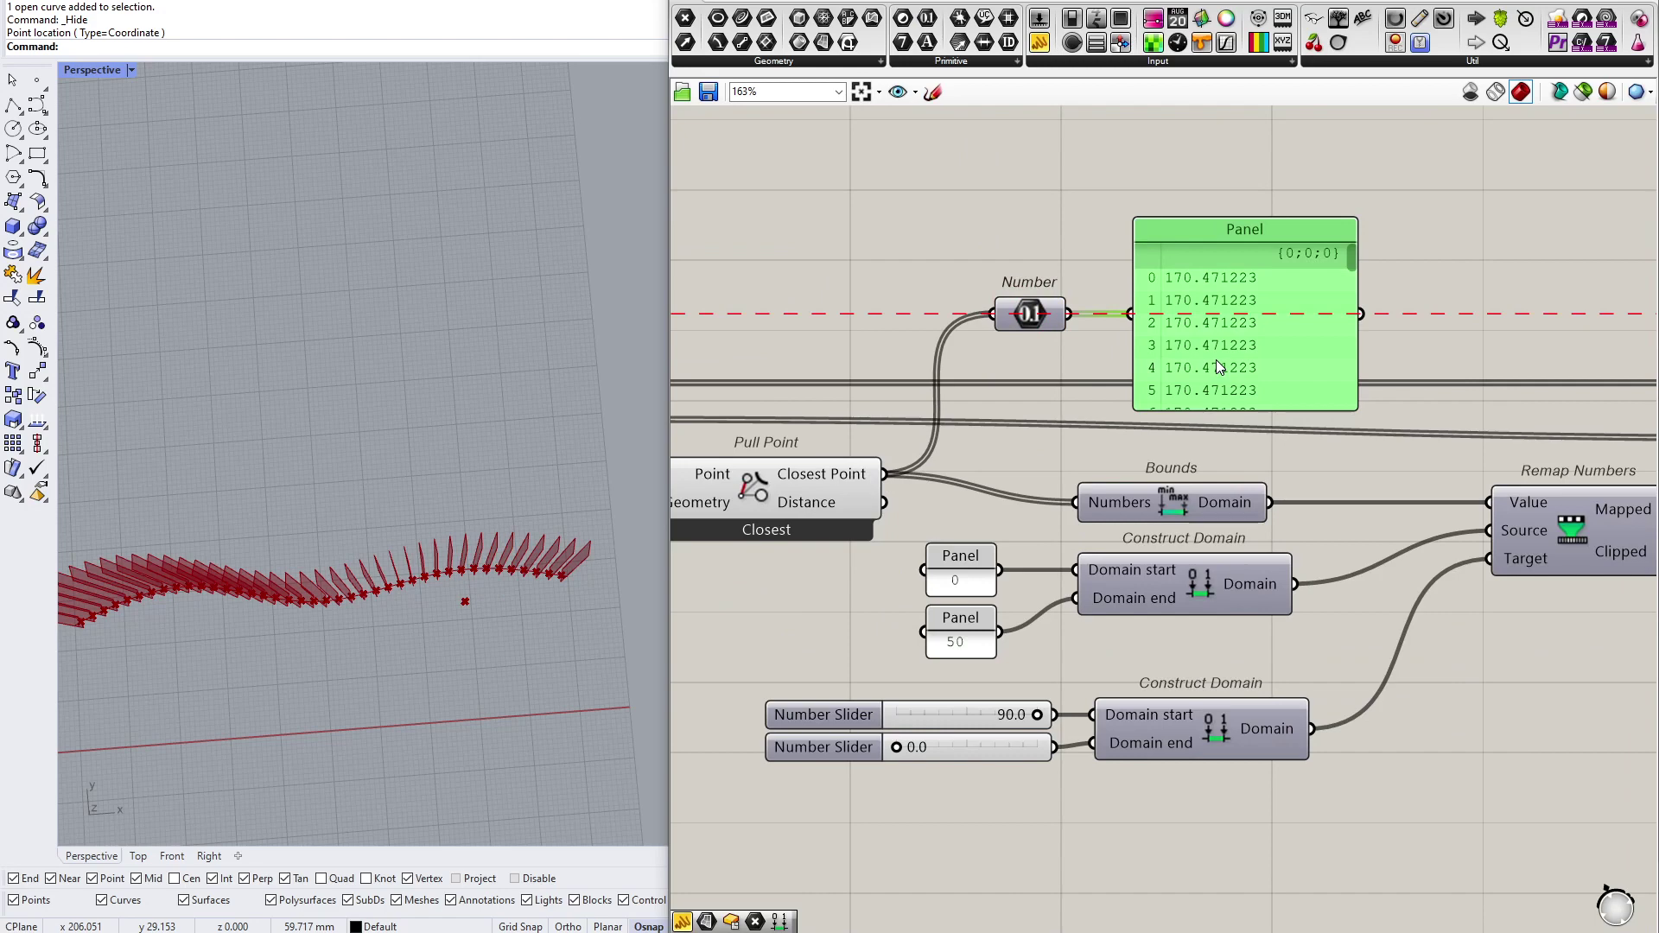
left_click_drag(960, 42, 912, 231)
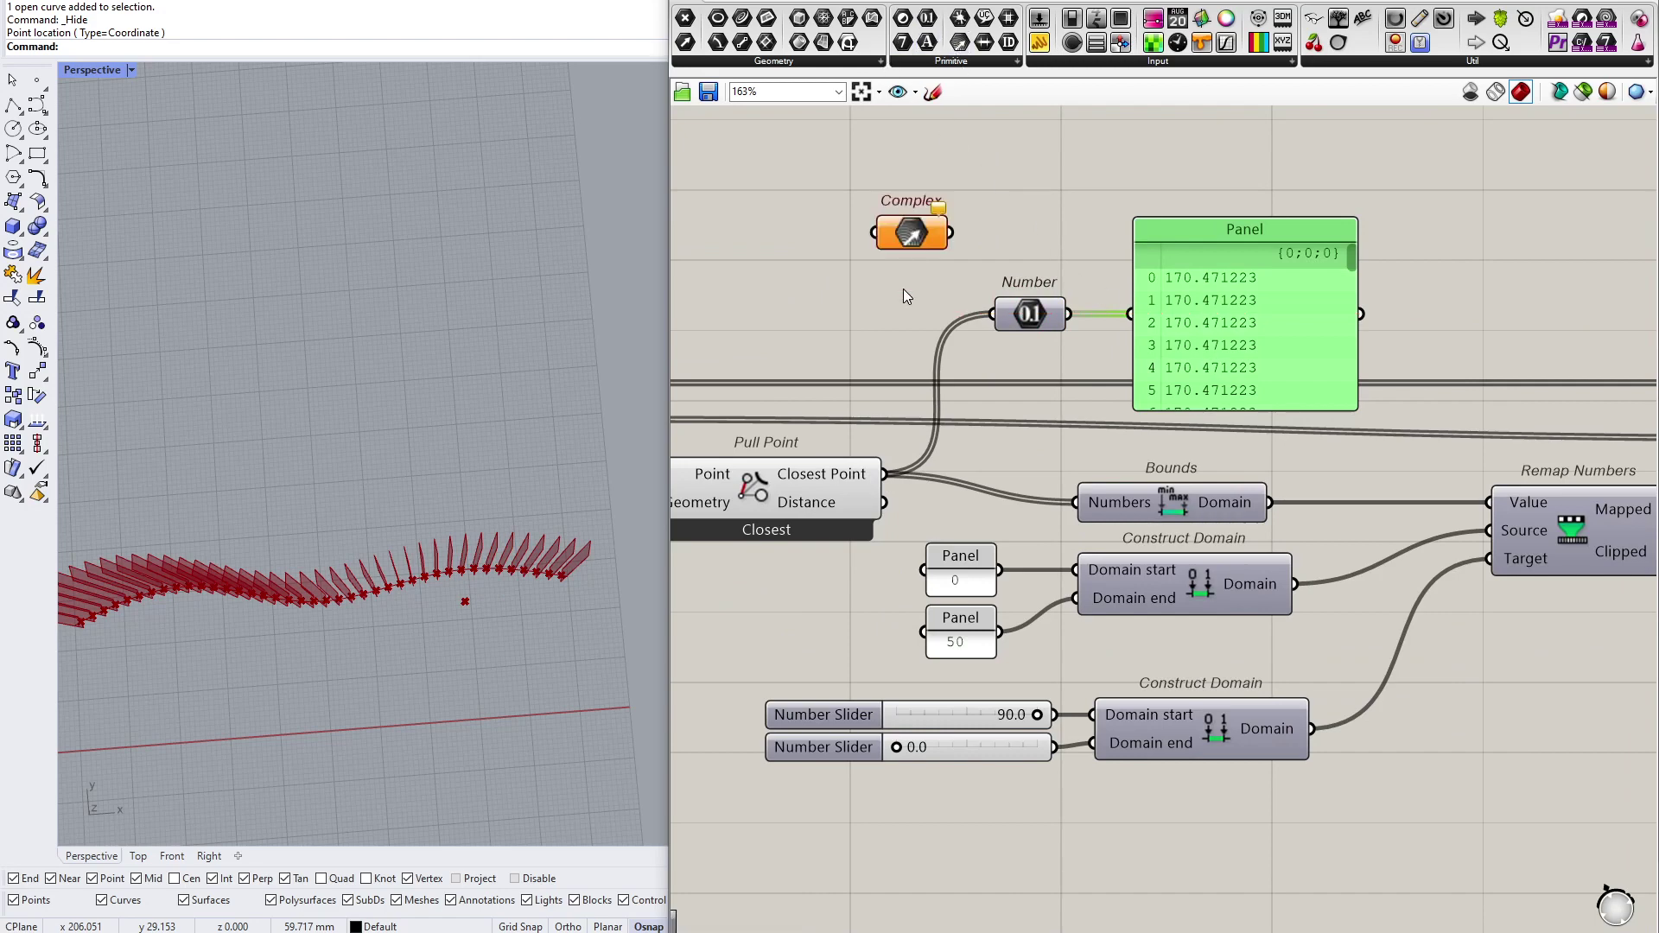
left_click(908, 231)
key("Delete")
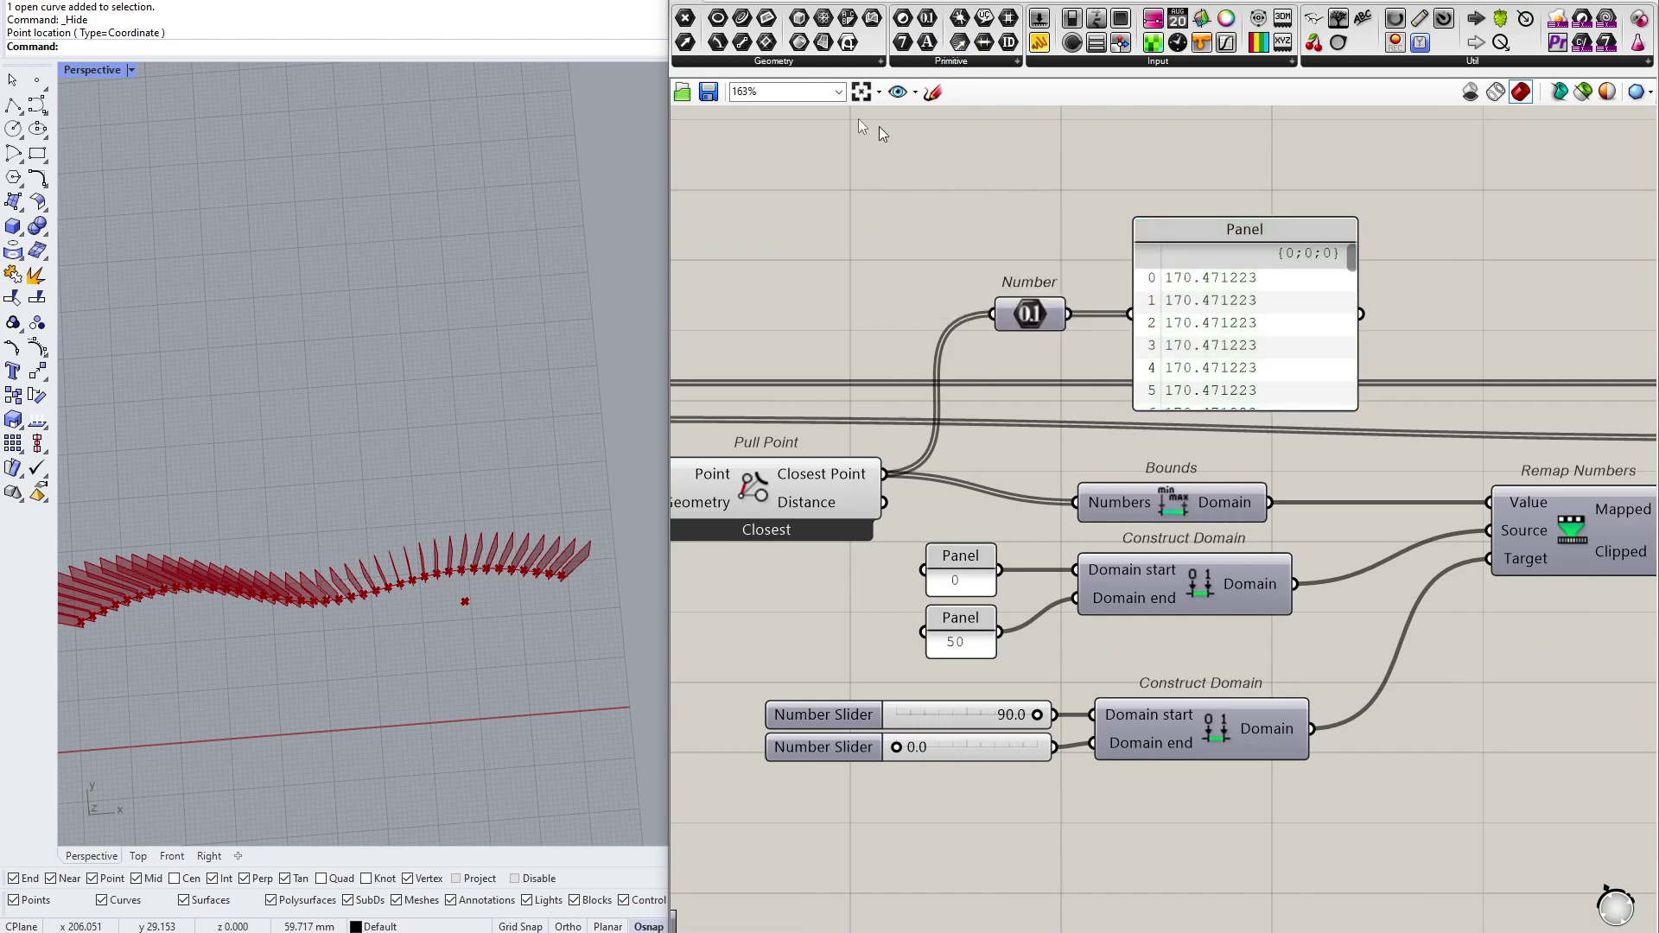
Step: Feed Closest Point through a new Vector parameter into the panel instead of Number, and widen the panel to fit its lines
left_click_drag(686, 42, 892, 288)
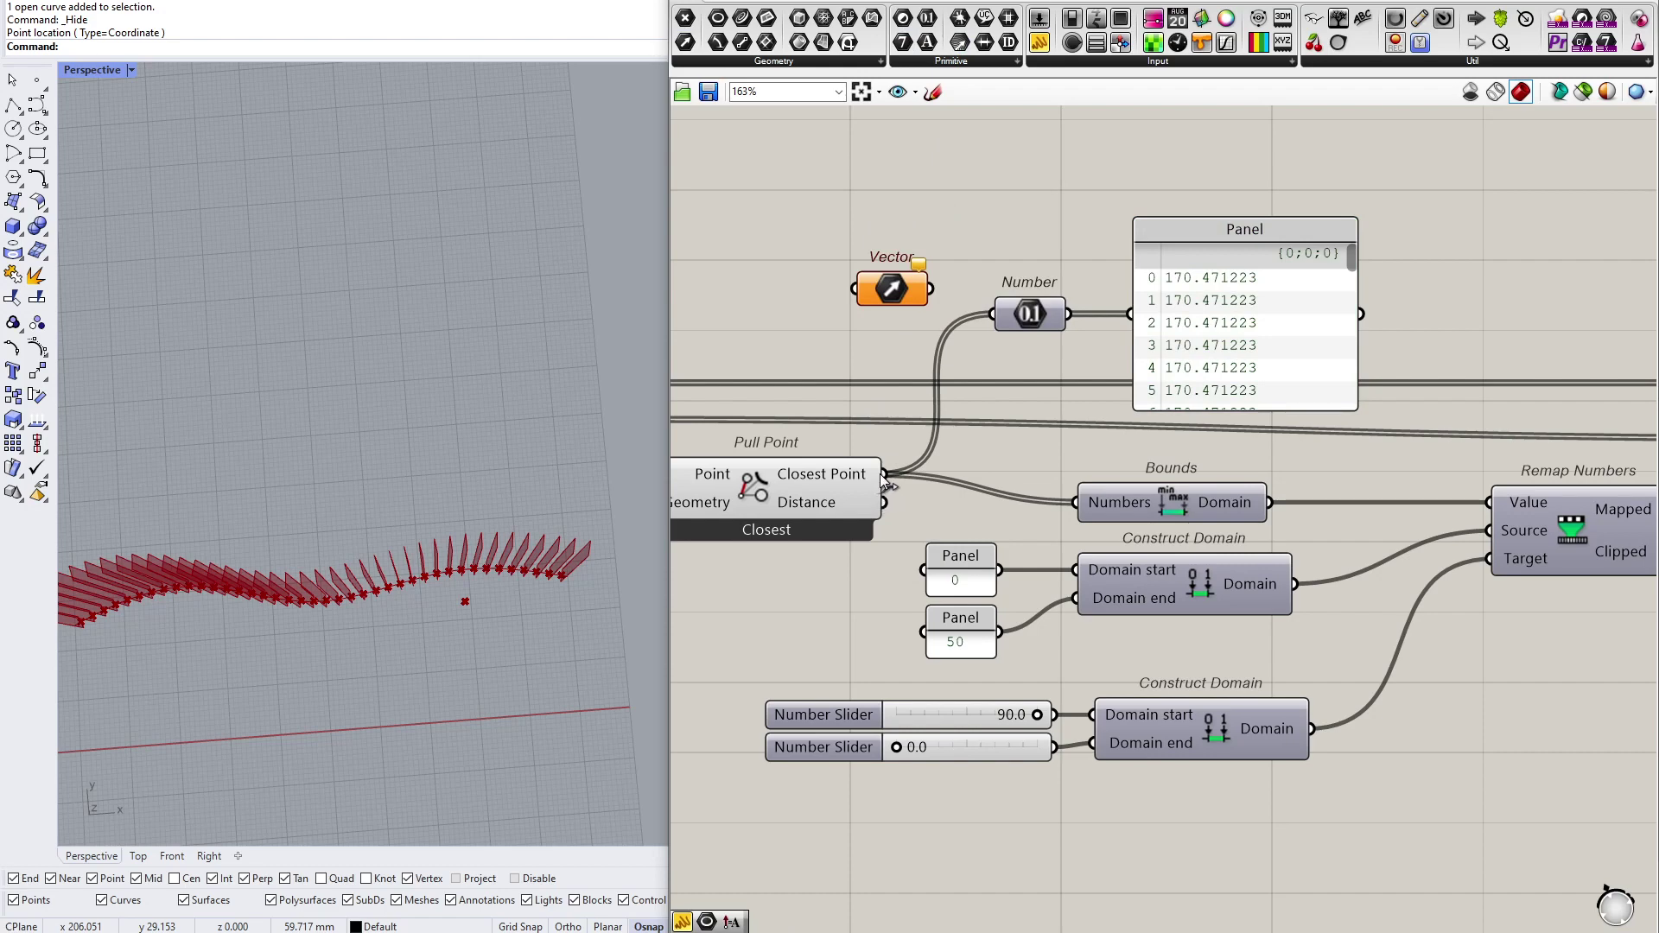
left_click_drag(882, 475, 1124, 316)
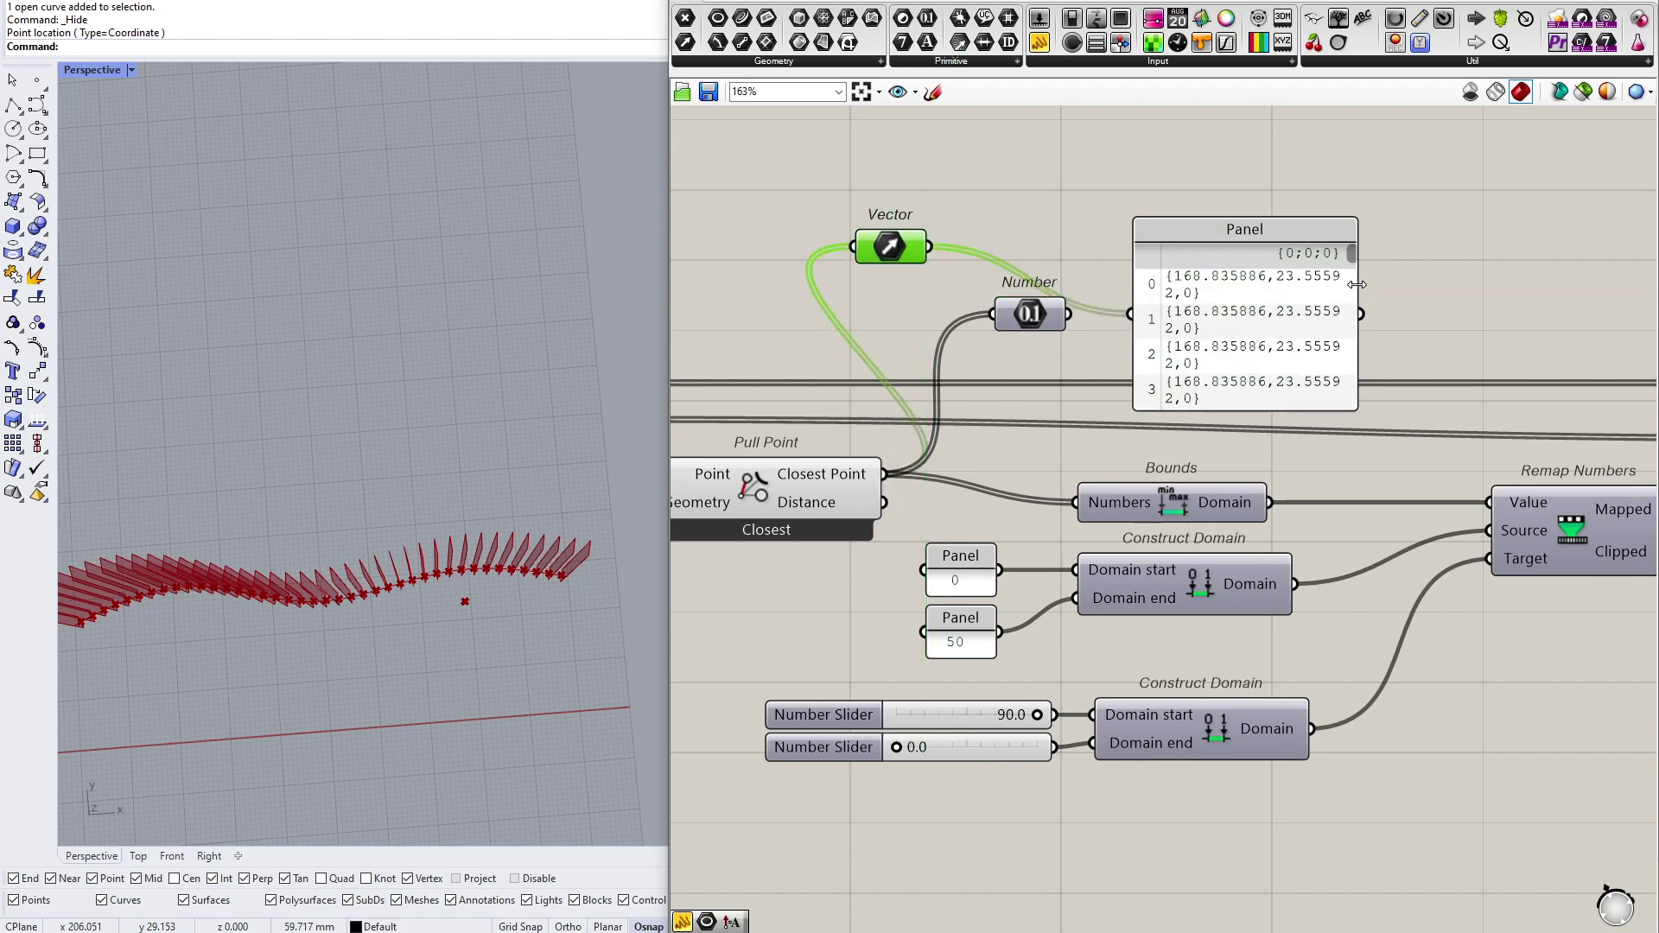
left_click_drag(1357, 285, 1414, 284)
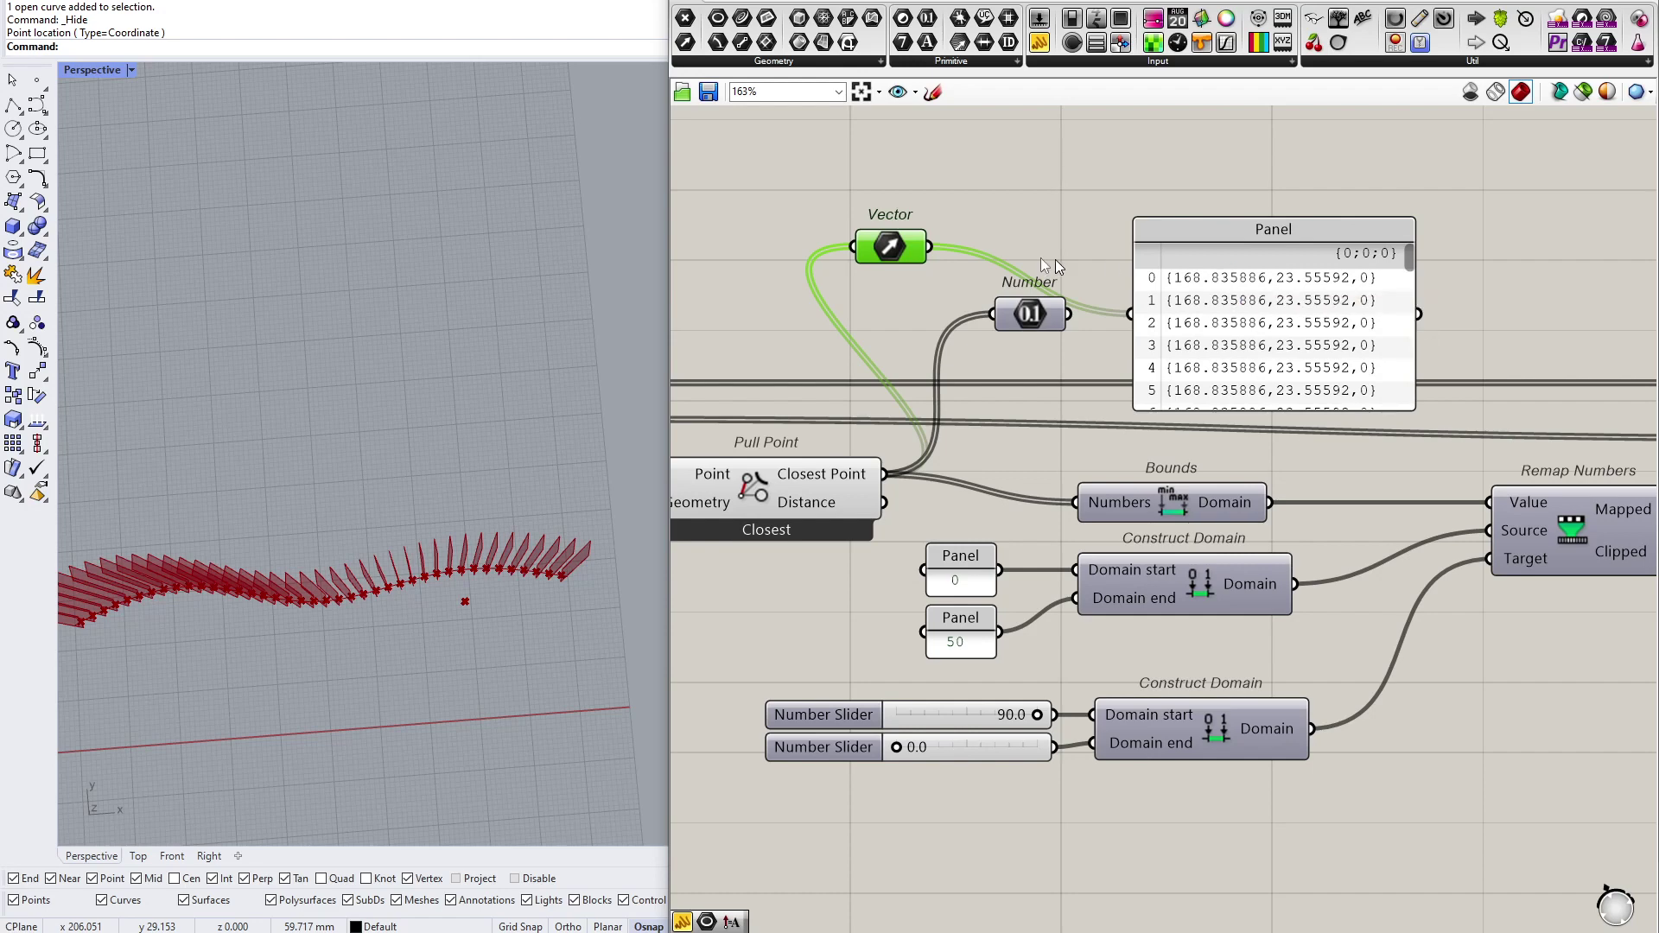
left_click_drag(905, 248, 916, 258)
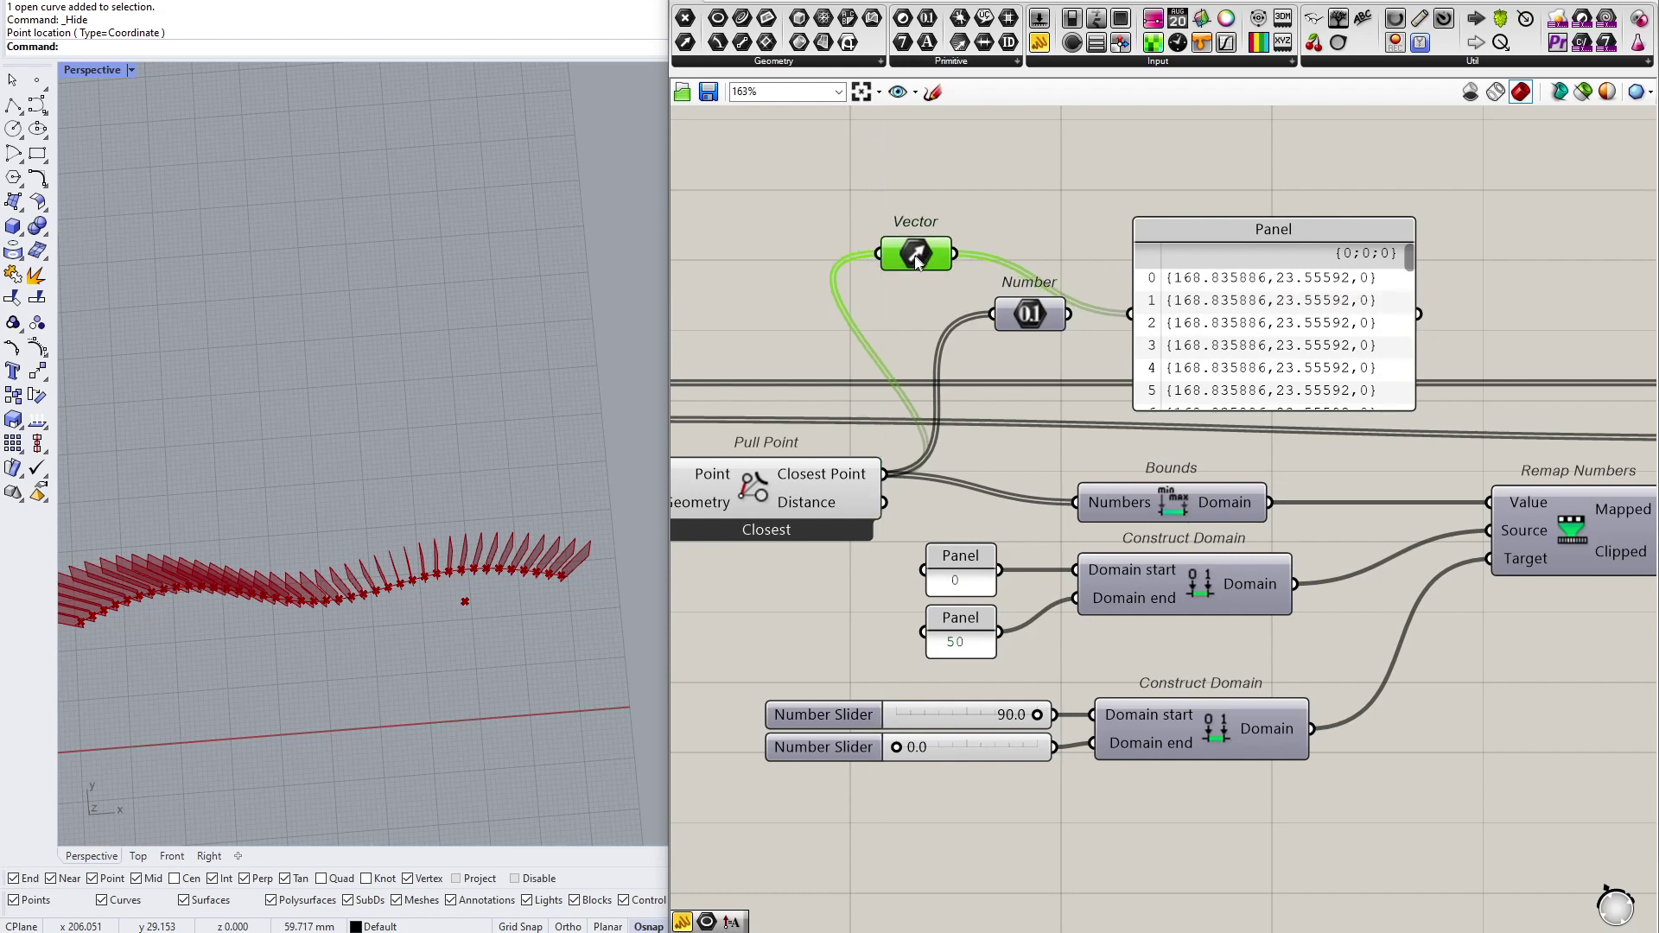
mouse_move(917, 262)
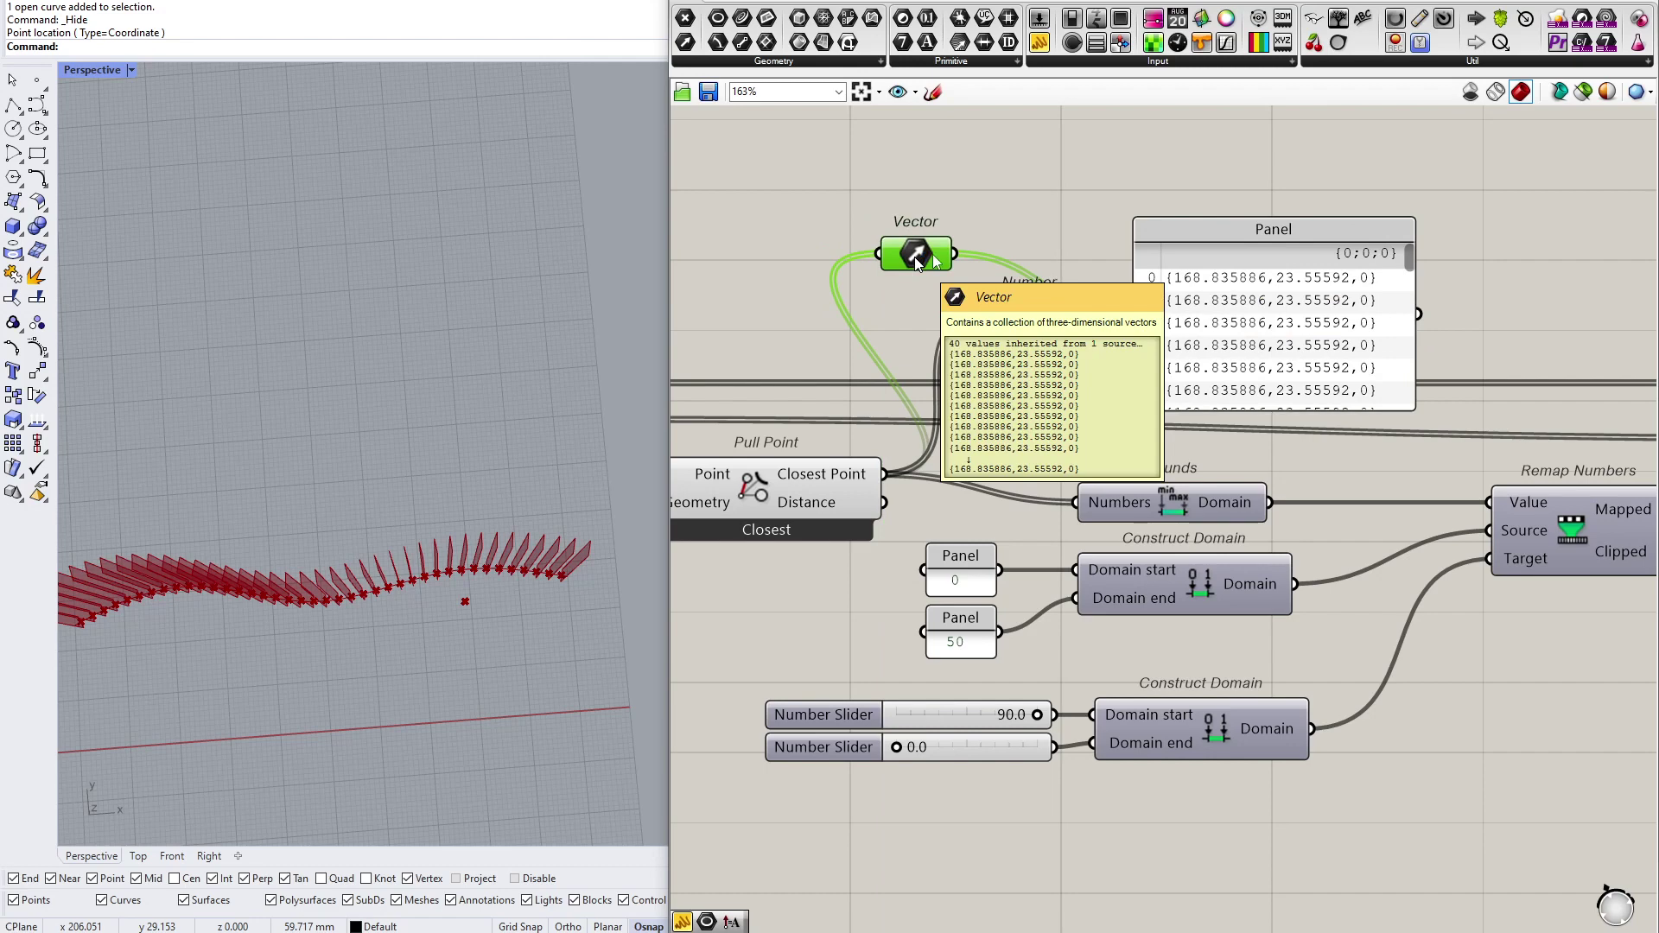
Step: Delete the Vector and Number parameters together with their connected panel
left_click_drag(1100, 211, 930, 311)
left_click_drag(1309, 209, 888, 299)
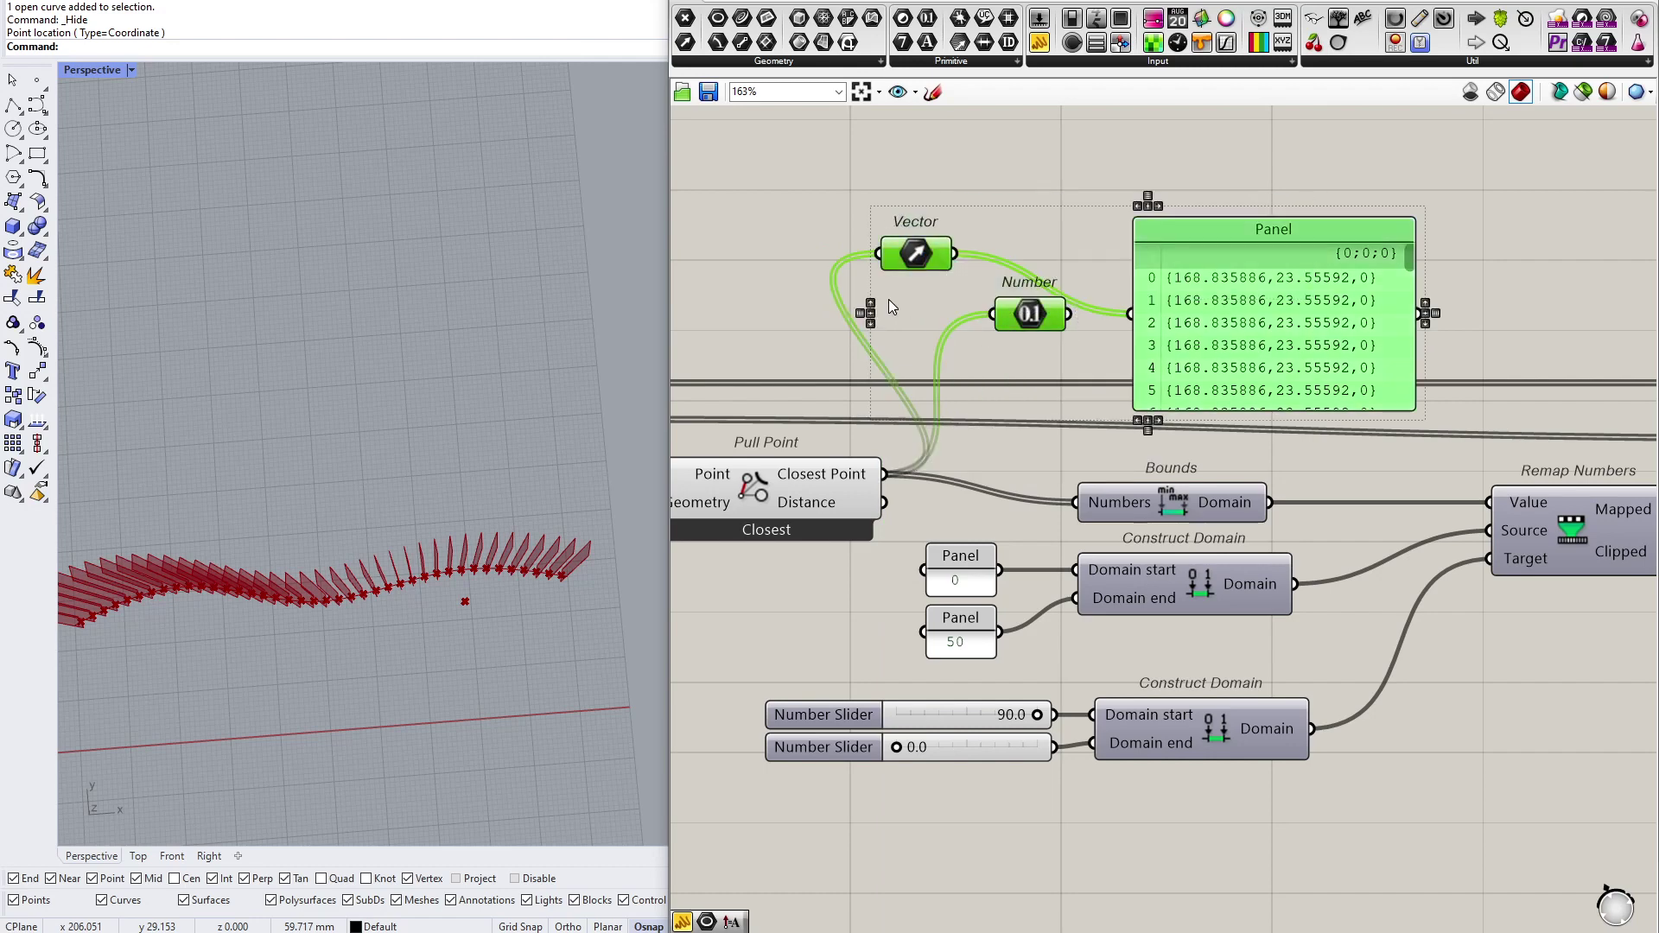
key("Delete")
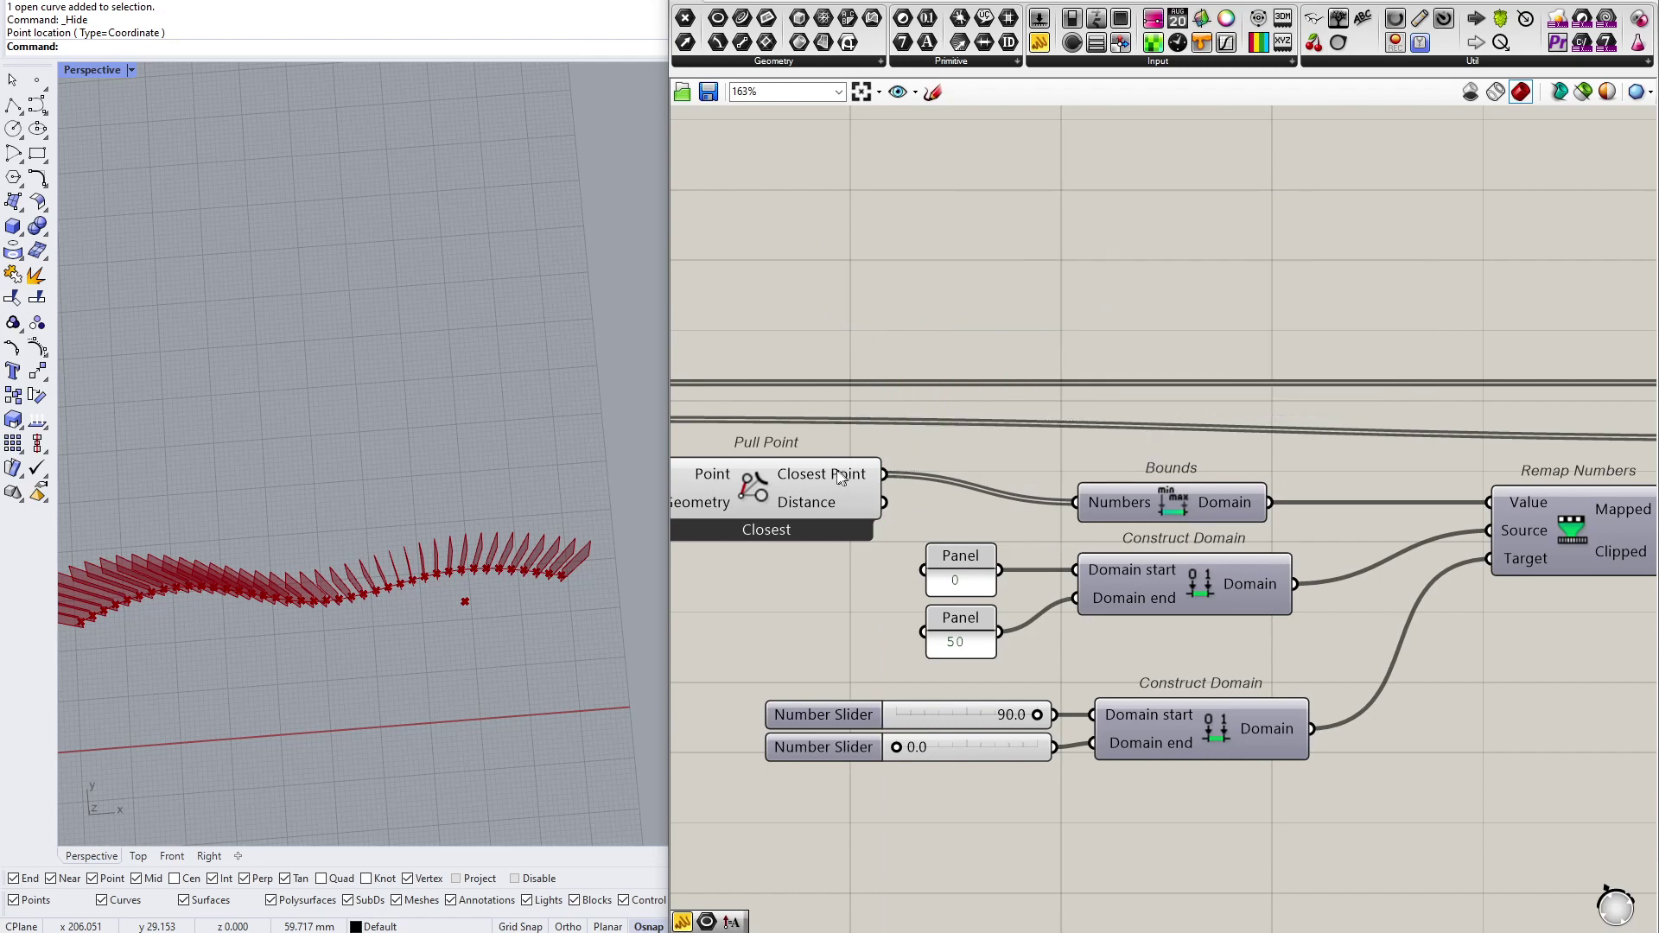
Step: Rewire the Numbers input of Bounds to Pull Point's Distance output instead of Closest Point
scroll(944, 469, "up", 3)
left_click_drag(1082, 415, 869, 549)
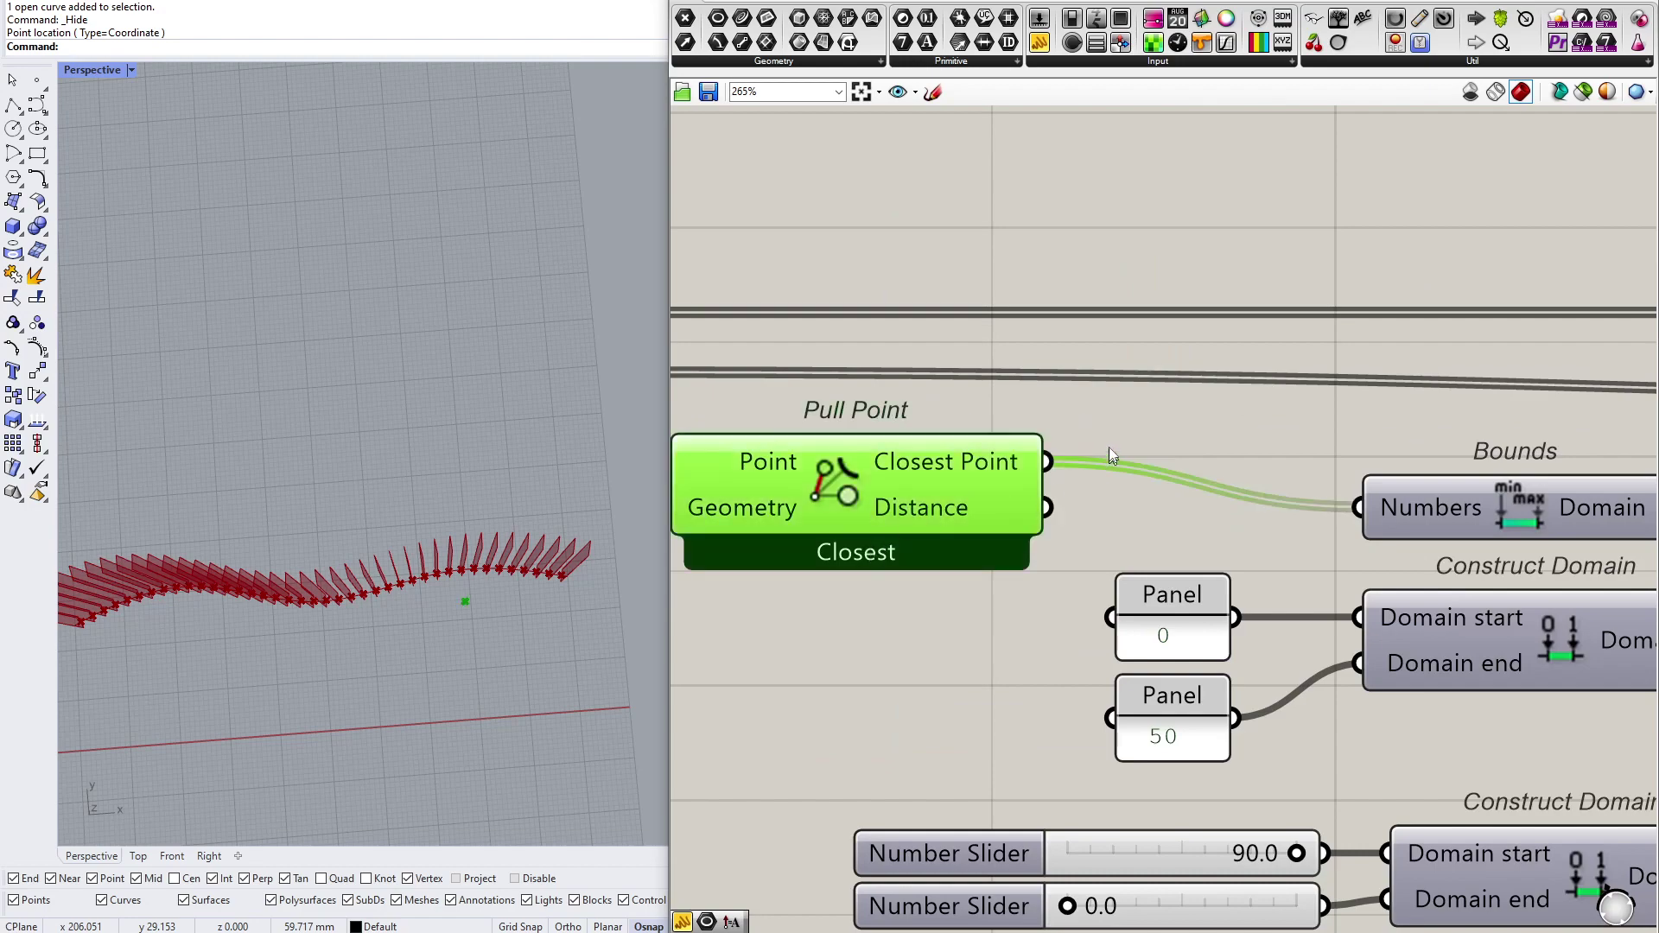
left_click(1110, 449)
right_click_drag(998, 471, 895, 472)
scroll(895, 472, "down", 2)
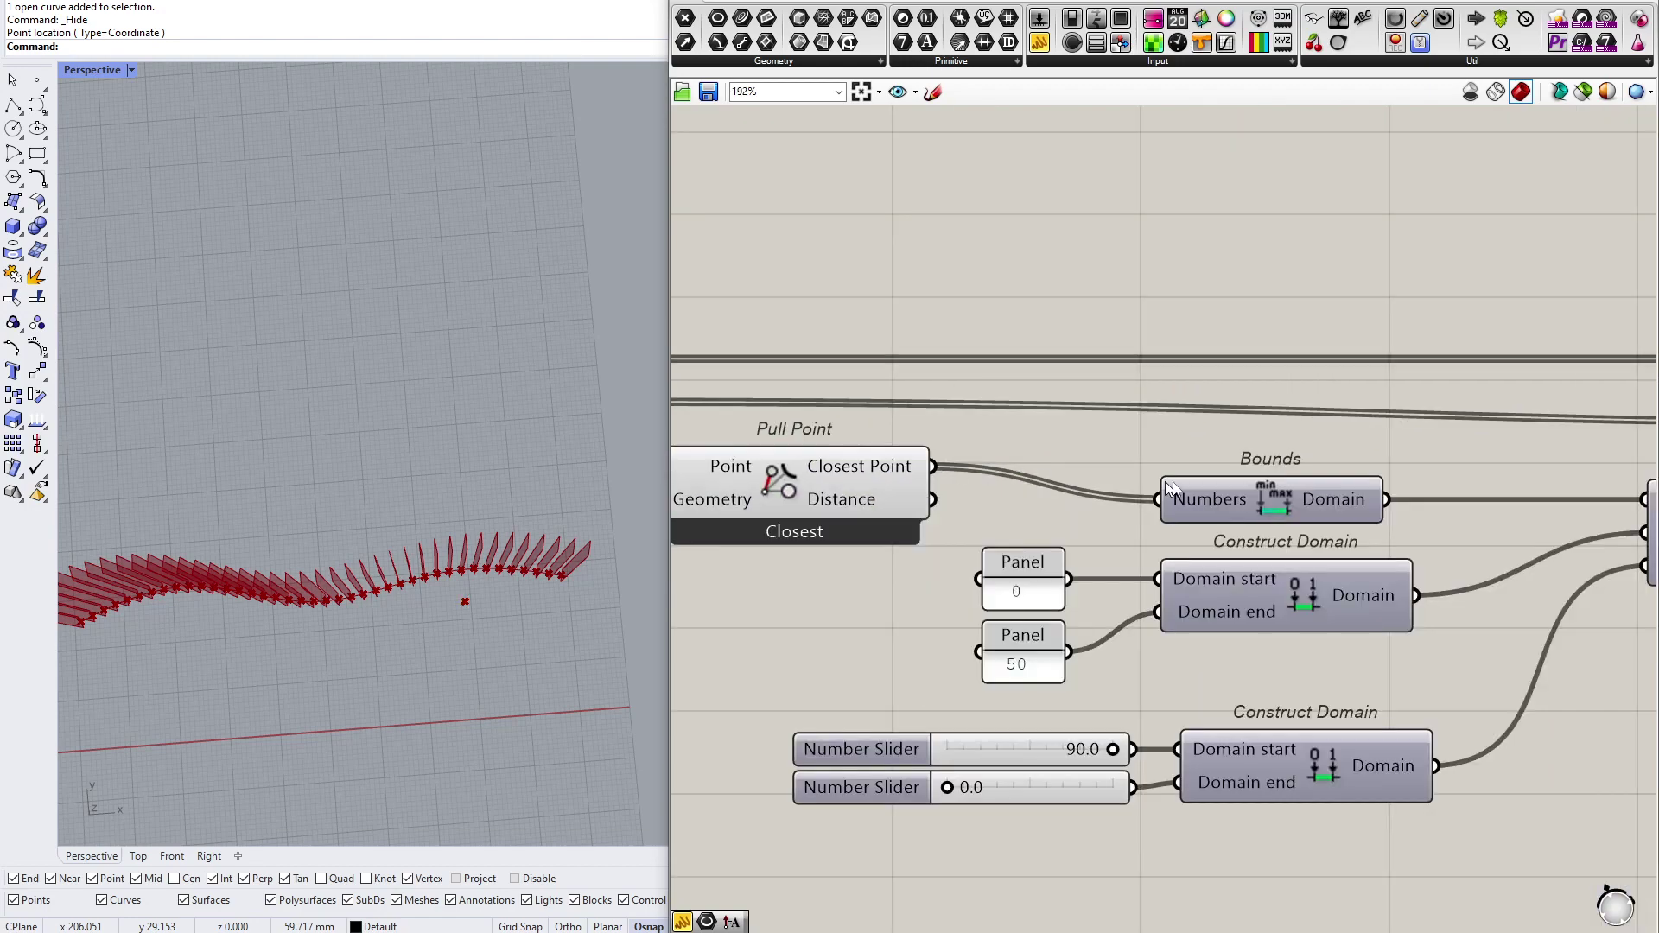
right_click_drag(1072, 477, 977, 473)
scroll(852, 493, "down", 2)
left_click_drag(1004, 482, 1005, 486)
left_click_drag(1064, 494, 1081, 494)
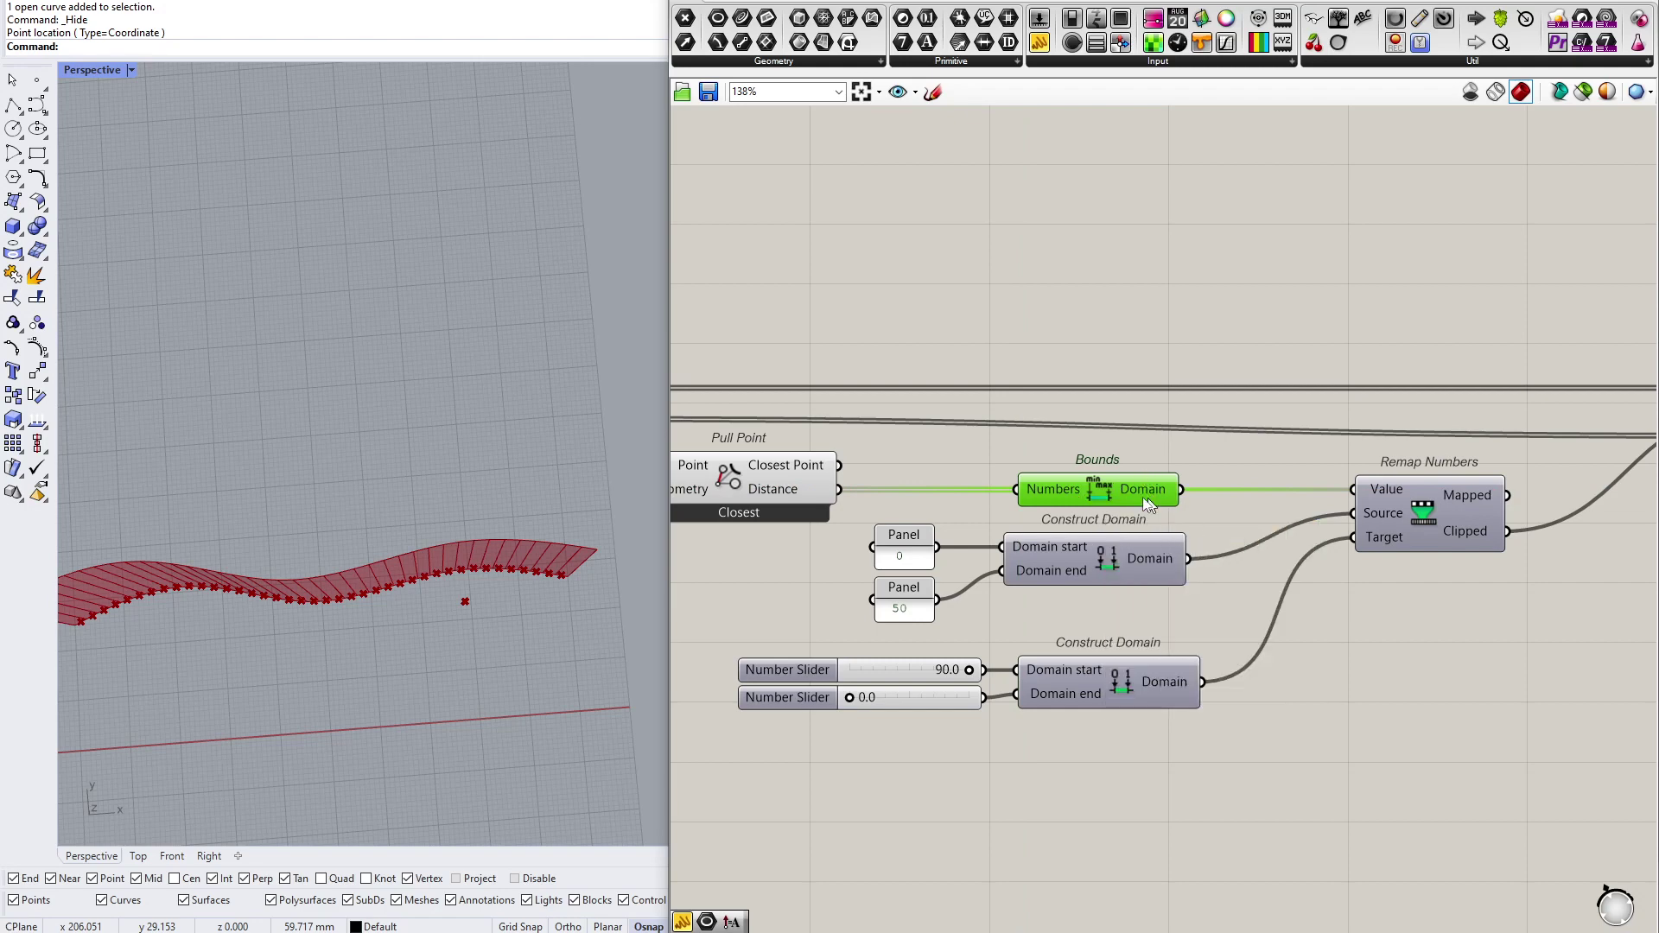
Step: Move the upper Construct Domain and its 0 and 50 panels down, clear of the Bounds component
left_click_drag(1125, 489, 1124, 483)
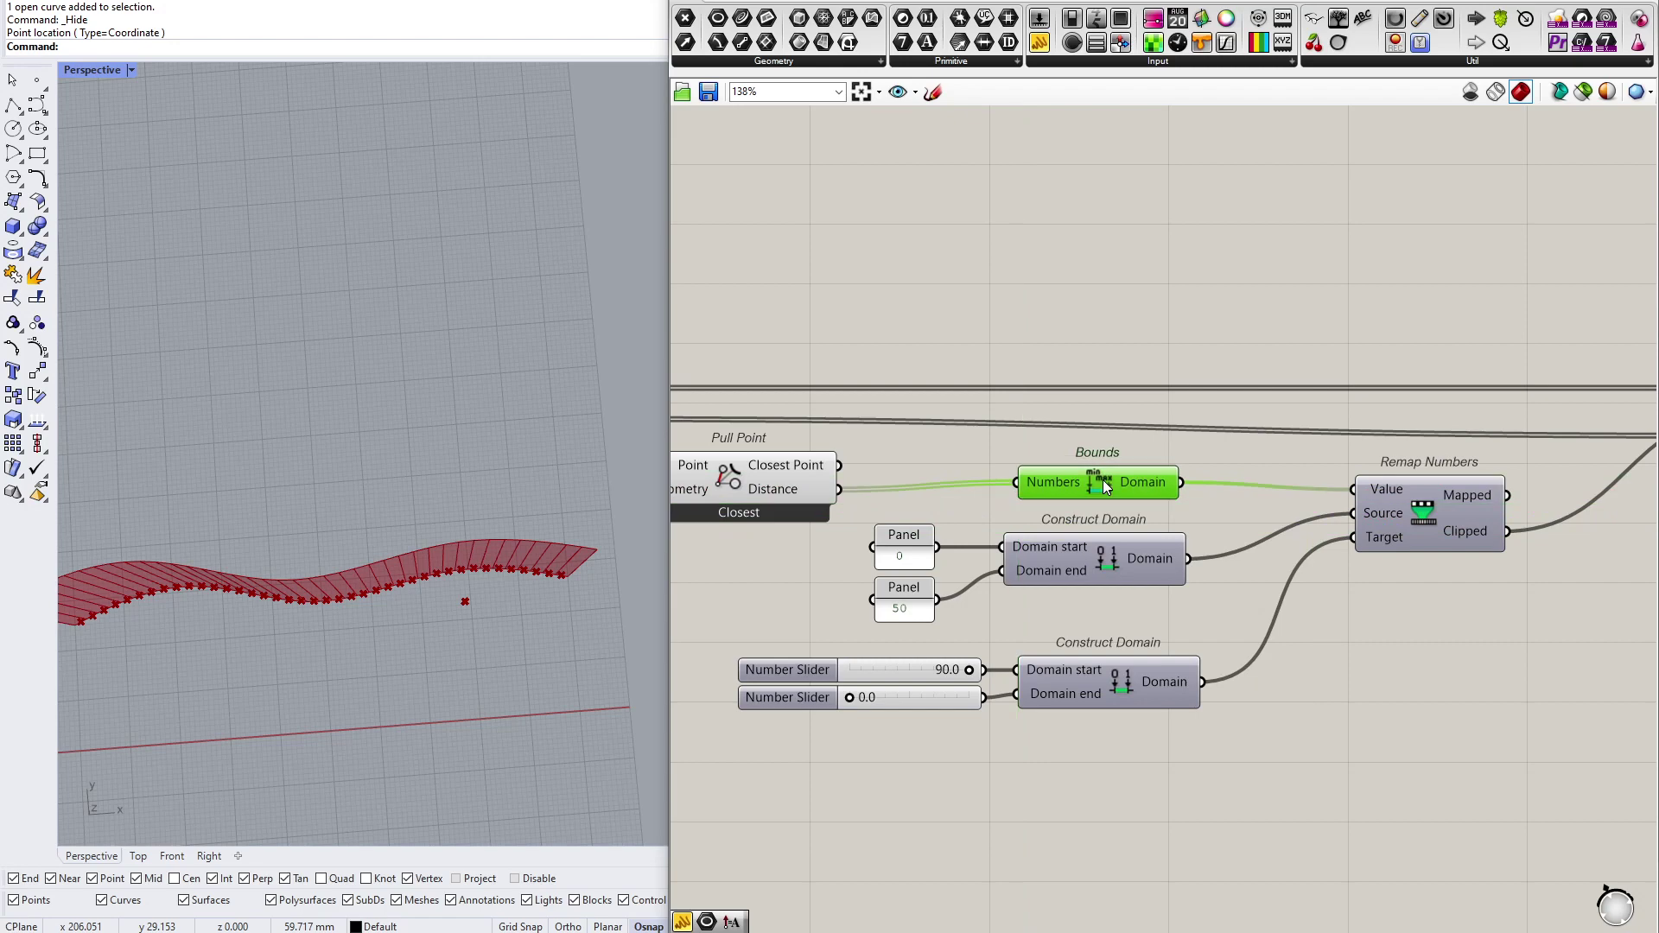
mouse_move(1158, 560)
left_mouse_down()
mouse_move(987, 607)
mouse_move(1150, 558)
left_mouse_up()
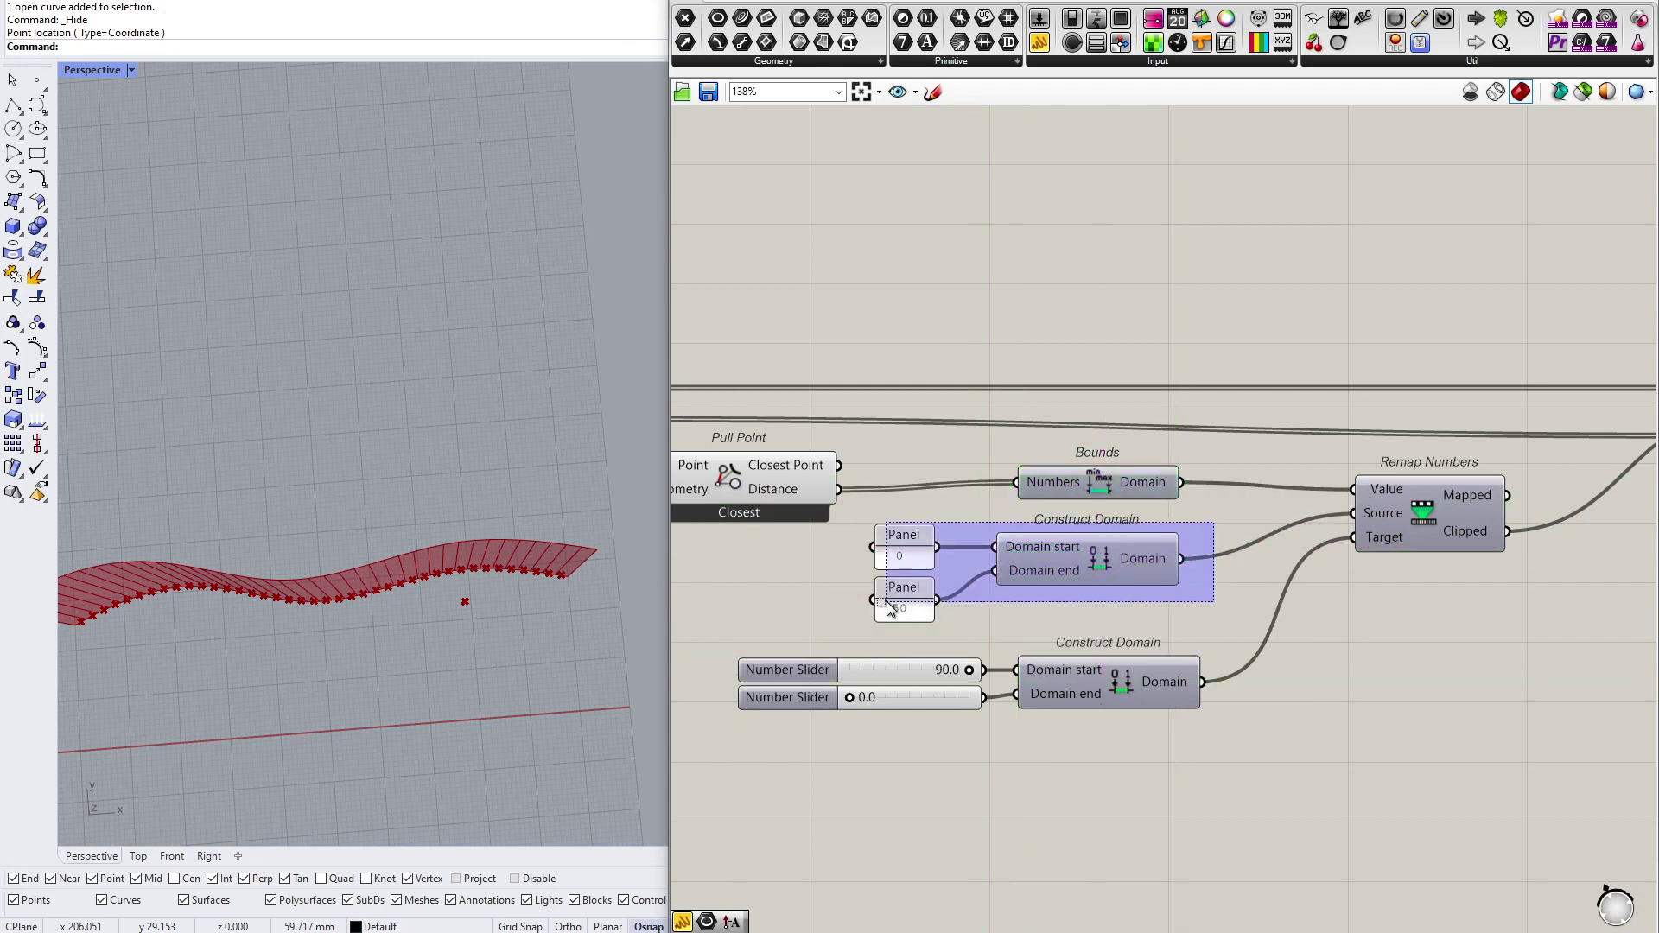
left_click_drag(887, 602, 886, 603)
left_click_drag(1124, 556, 1123, 576)
Step: Align Bounds with the Value input and wire its domain into the Source input of Remap Numbers, replacing the Construct Domain connection
left_click_drag(1108, 490, 1109, 497)
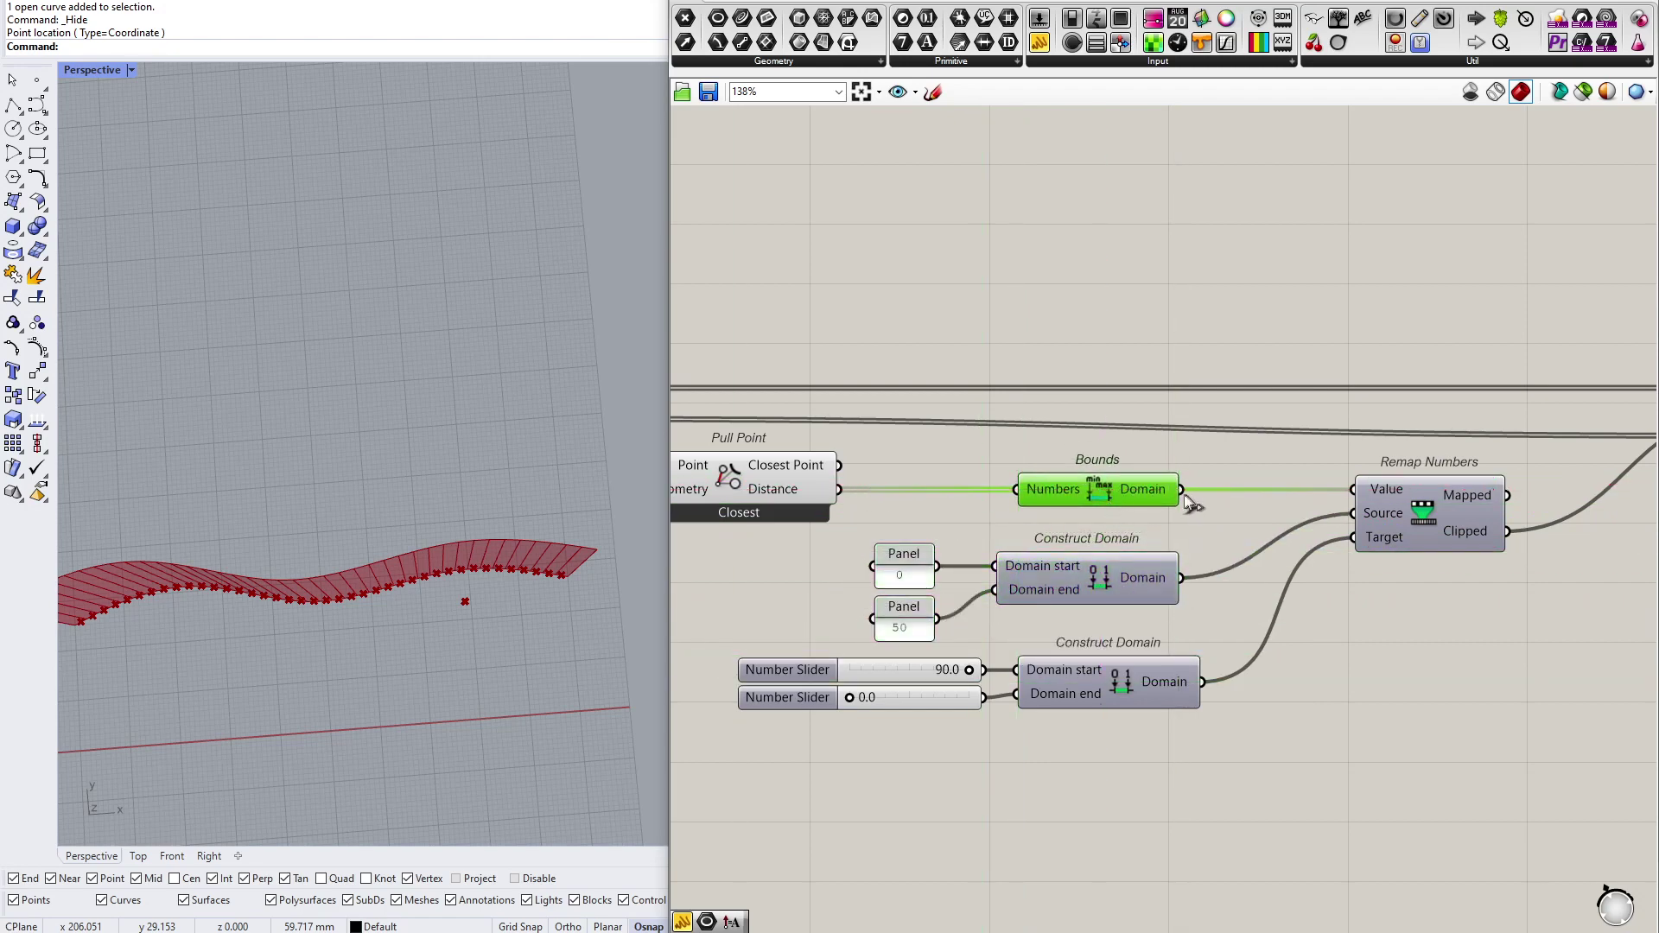
left_click_drag(1366, 518, 1355, 514)
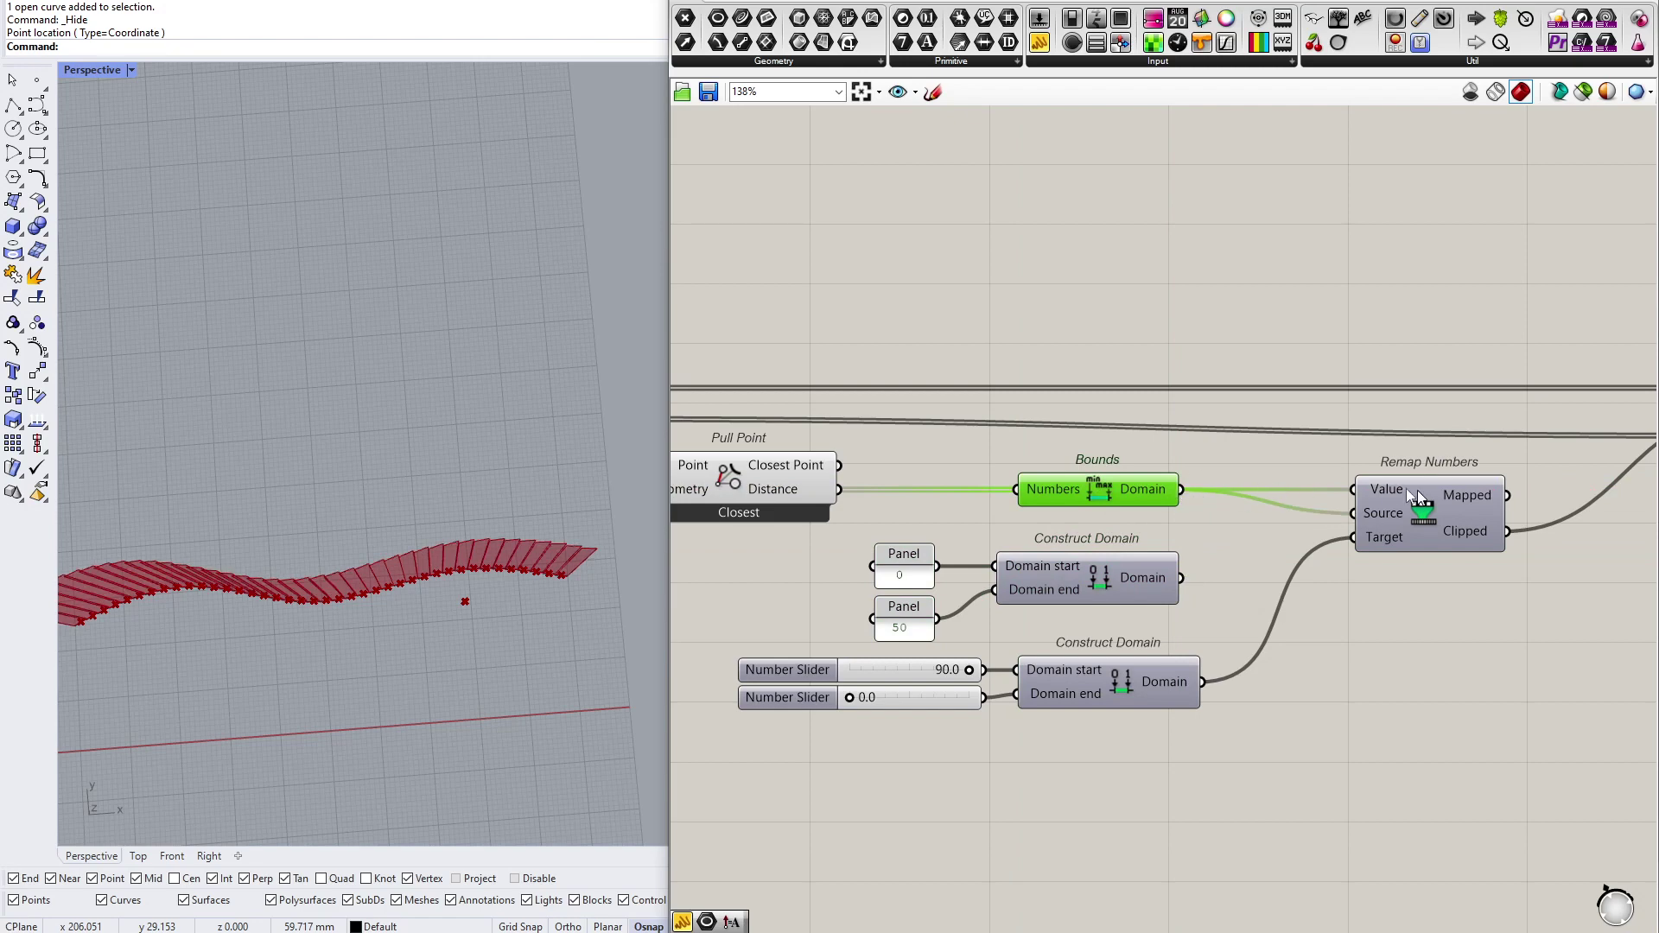
left_click(1258, 465)
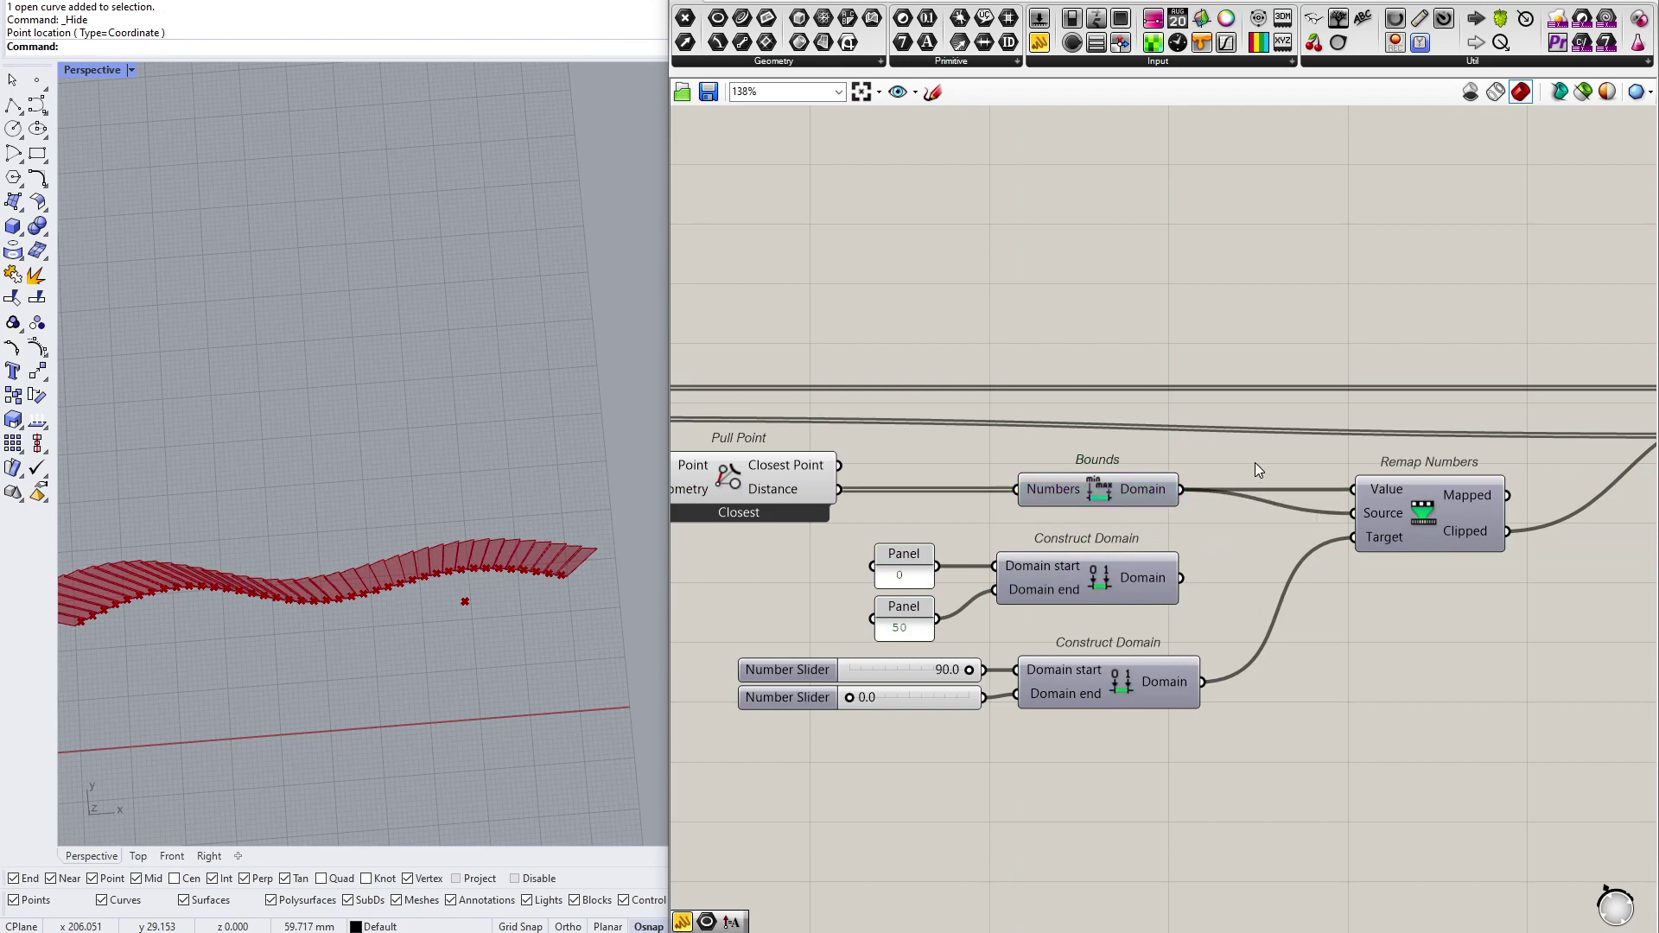
Step: Wire Pull Point's Distance output into the Value input of Remap Numbers, and move Bounds and the upper Construct Domain slightly down
left_click_drag(1121, 482, 1198, 513)
left_click_drag(838, 489, 1386, 488)
left_click_drag(1110, 564, 1115, 583)
scroll(1115, 583, "up", 2)
left_click_drag(1117, 494, 1117, 513)
left_click(1227, 481)
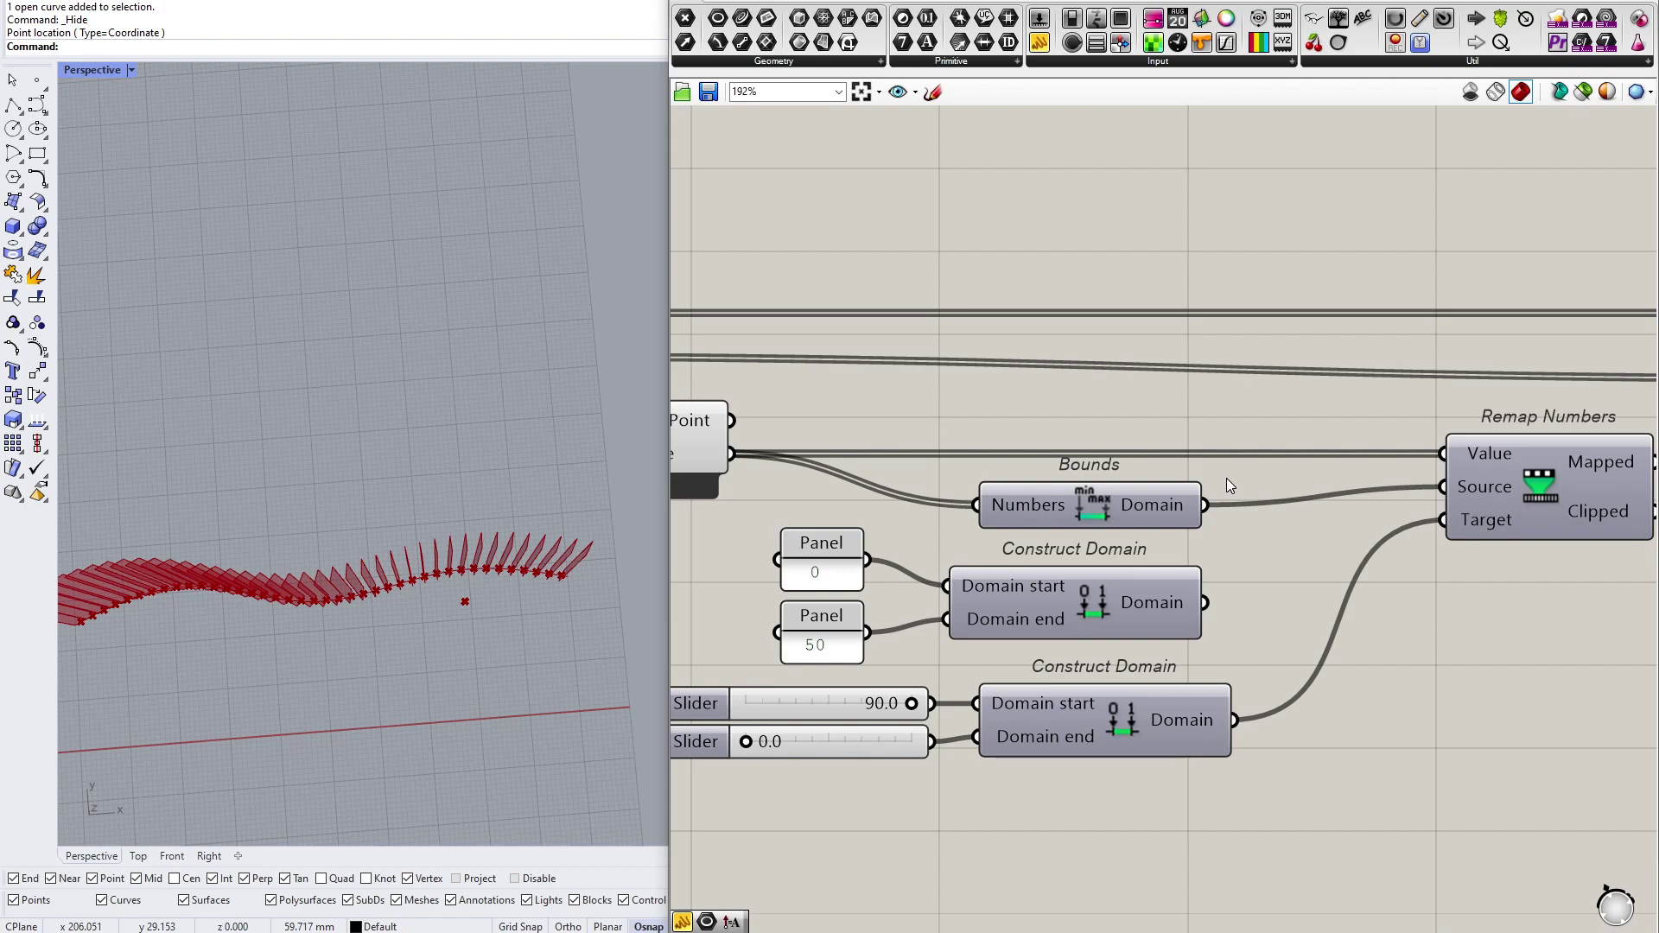
Step: Examine how the earlier culling definition feeds Pull Point distances through Smaller Than into the two Cull Pattern components
scroll(1233, 479, "down", 2)
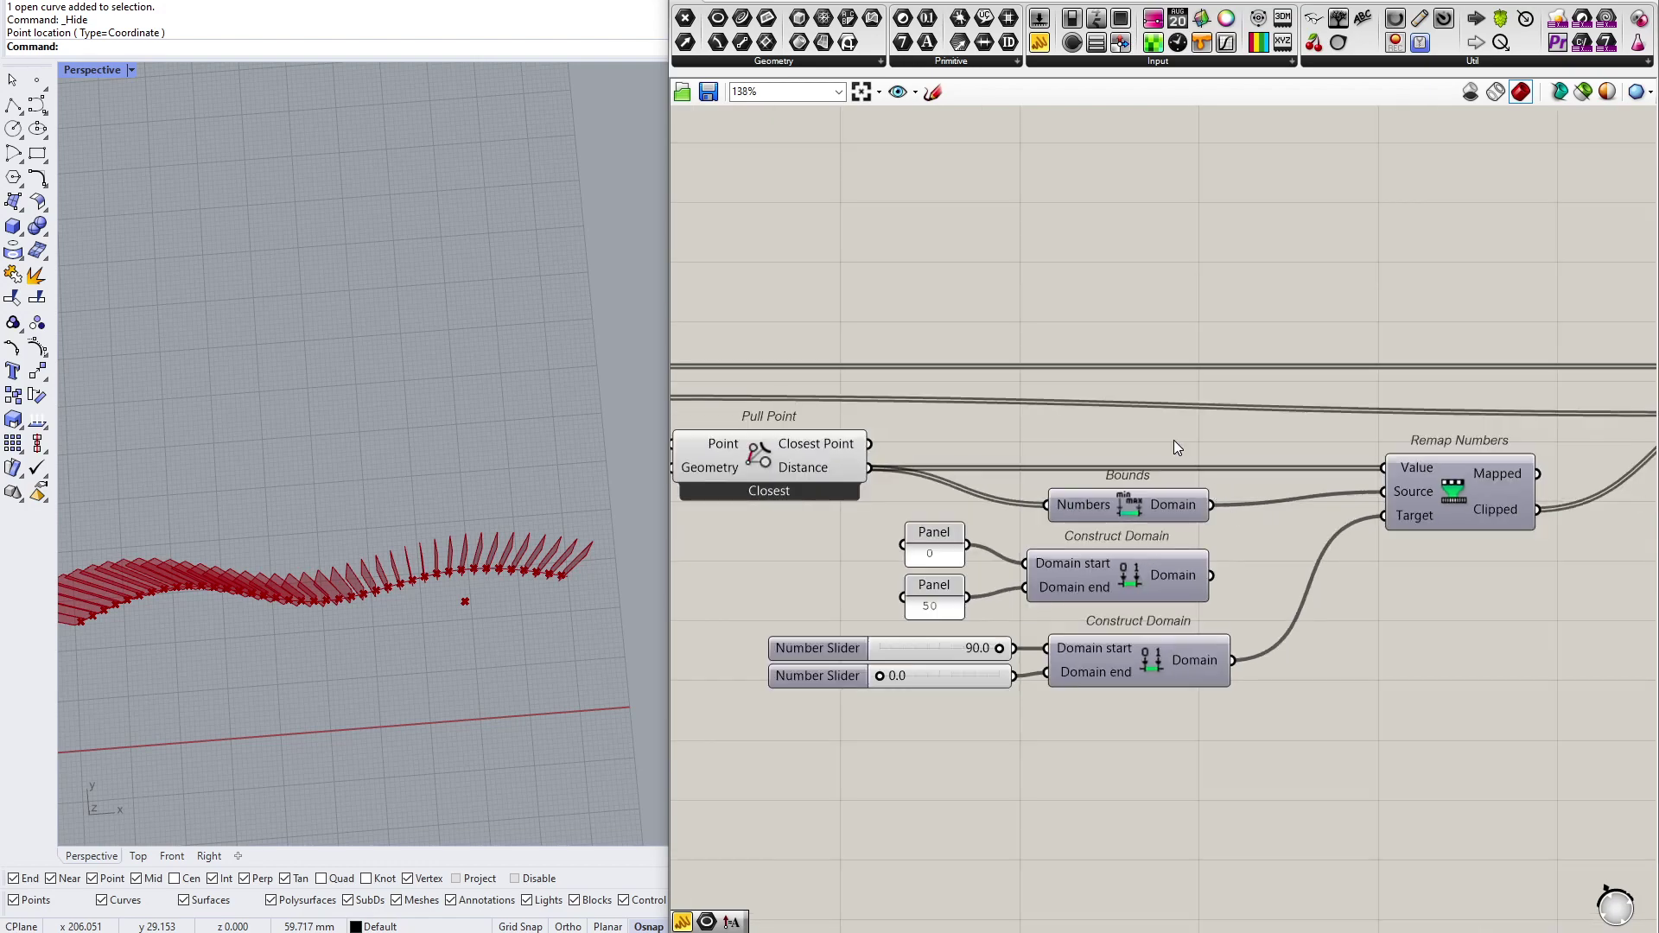
scroll(1181, 519, "down", 3)
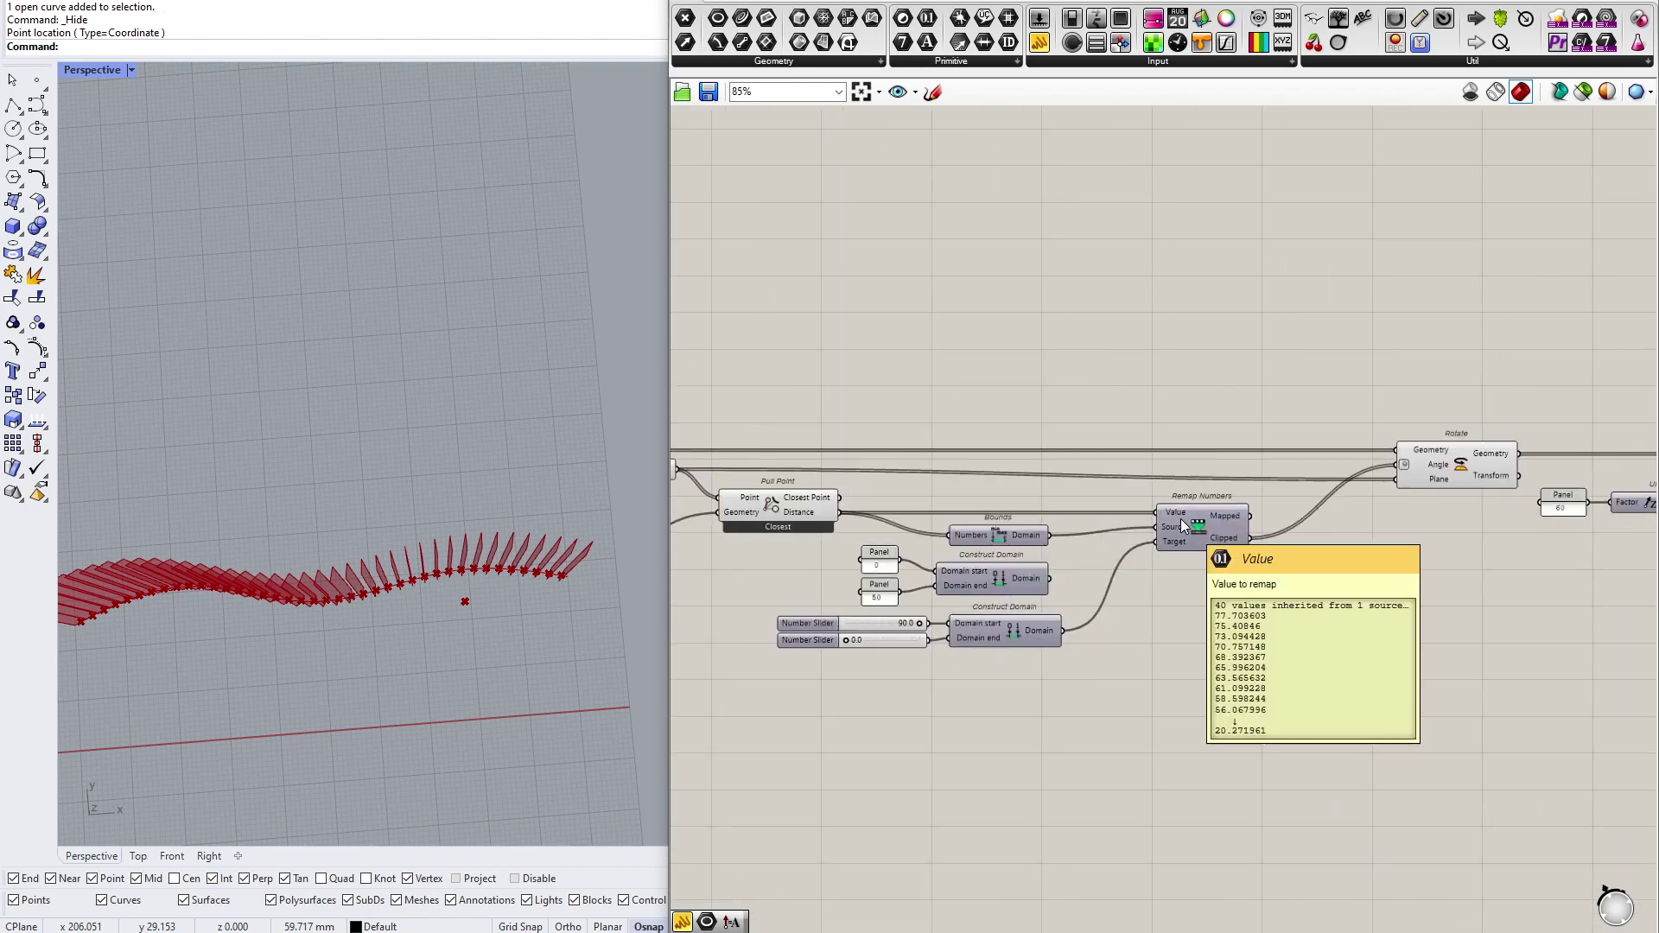
scroll(1126, 487, "down", 3)
scroll(1125, 486, "up", 5)
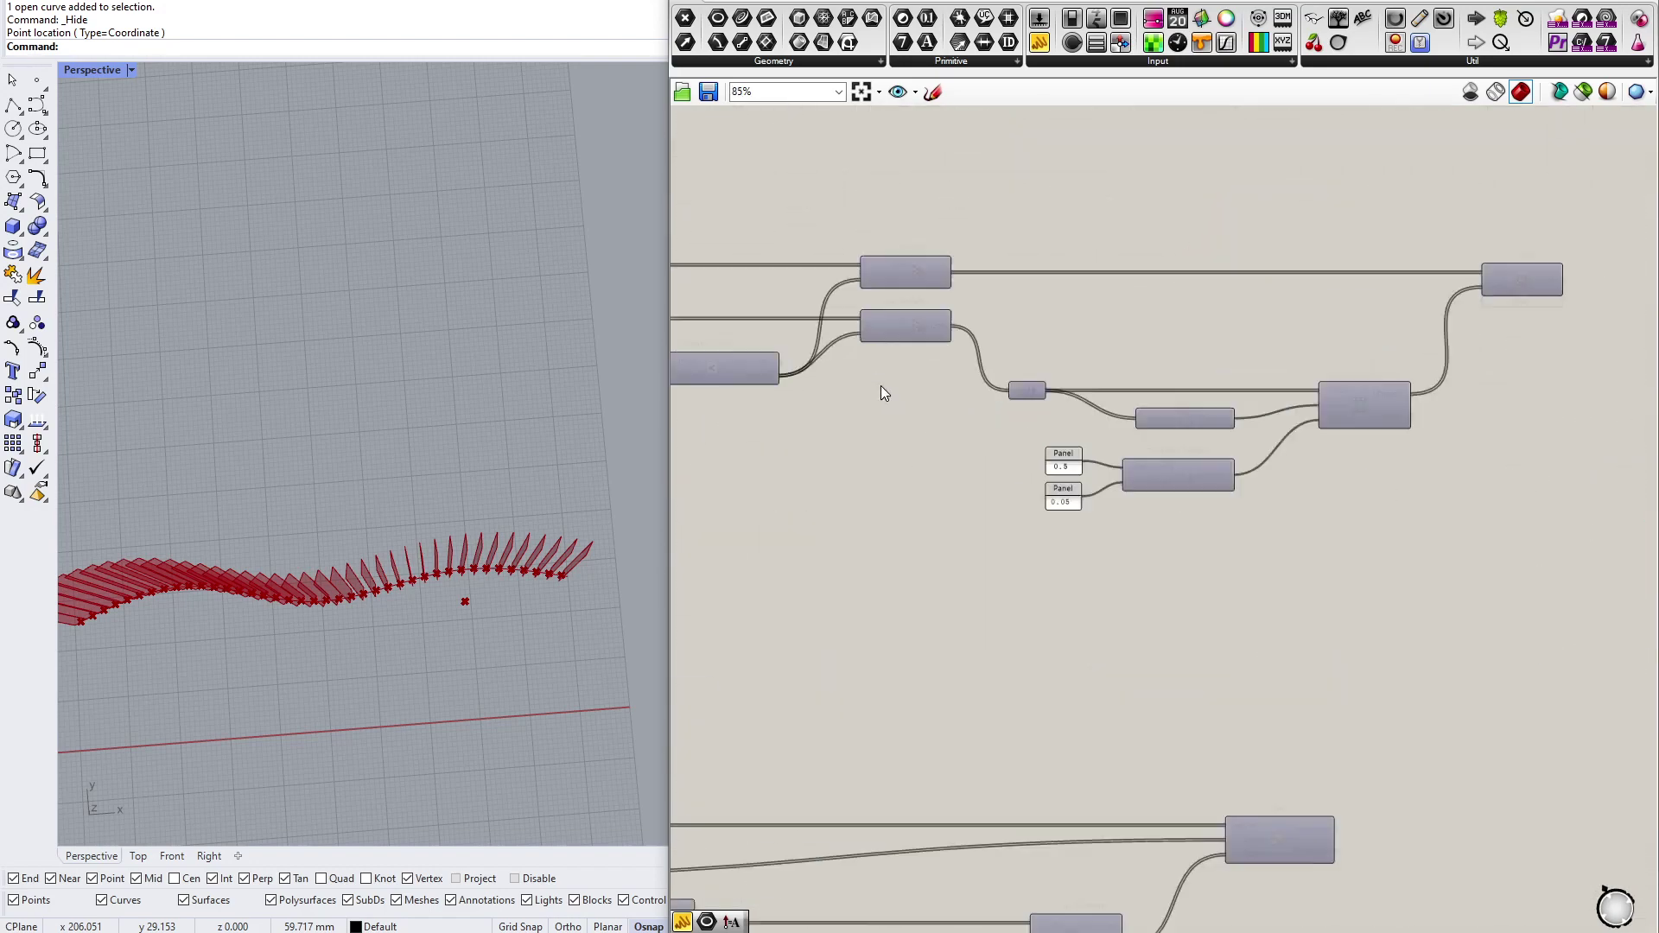
scroll(1154, 560, "down", 2)
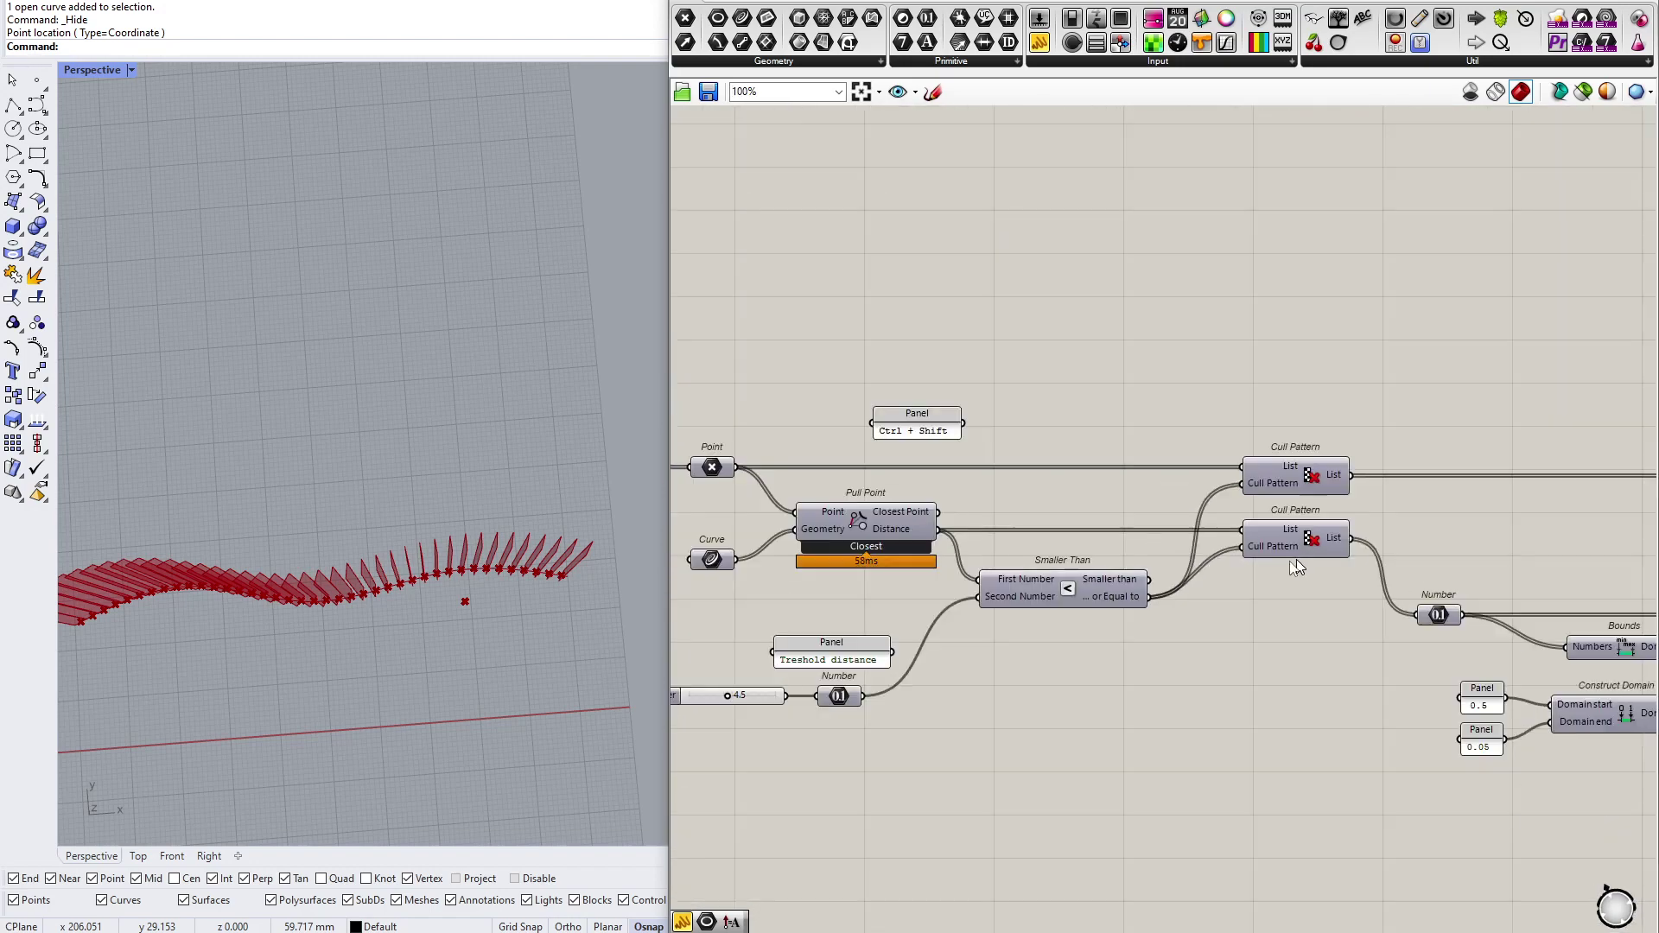
left_click(859, 515)
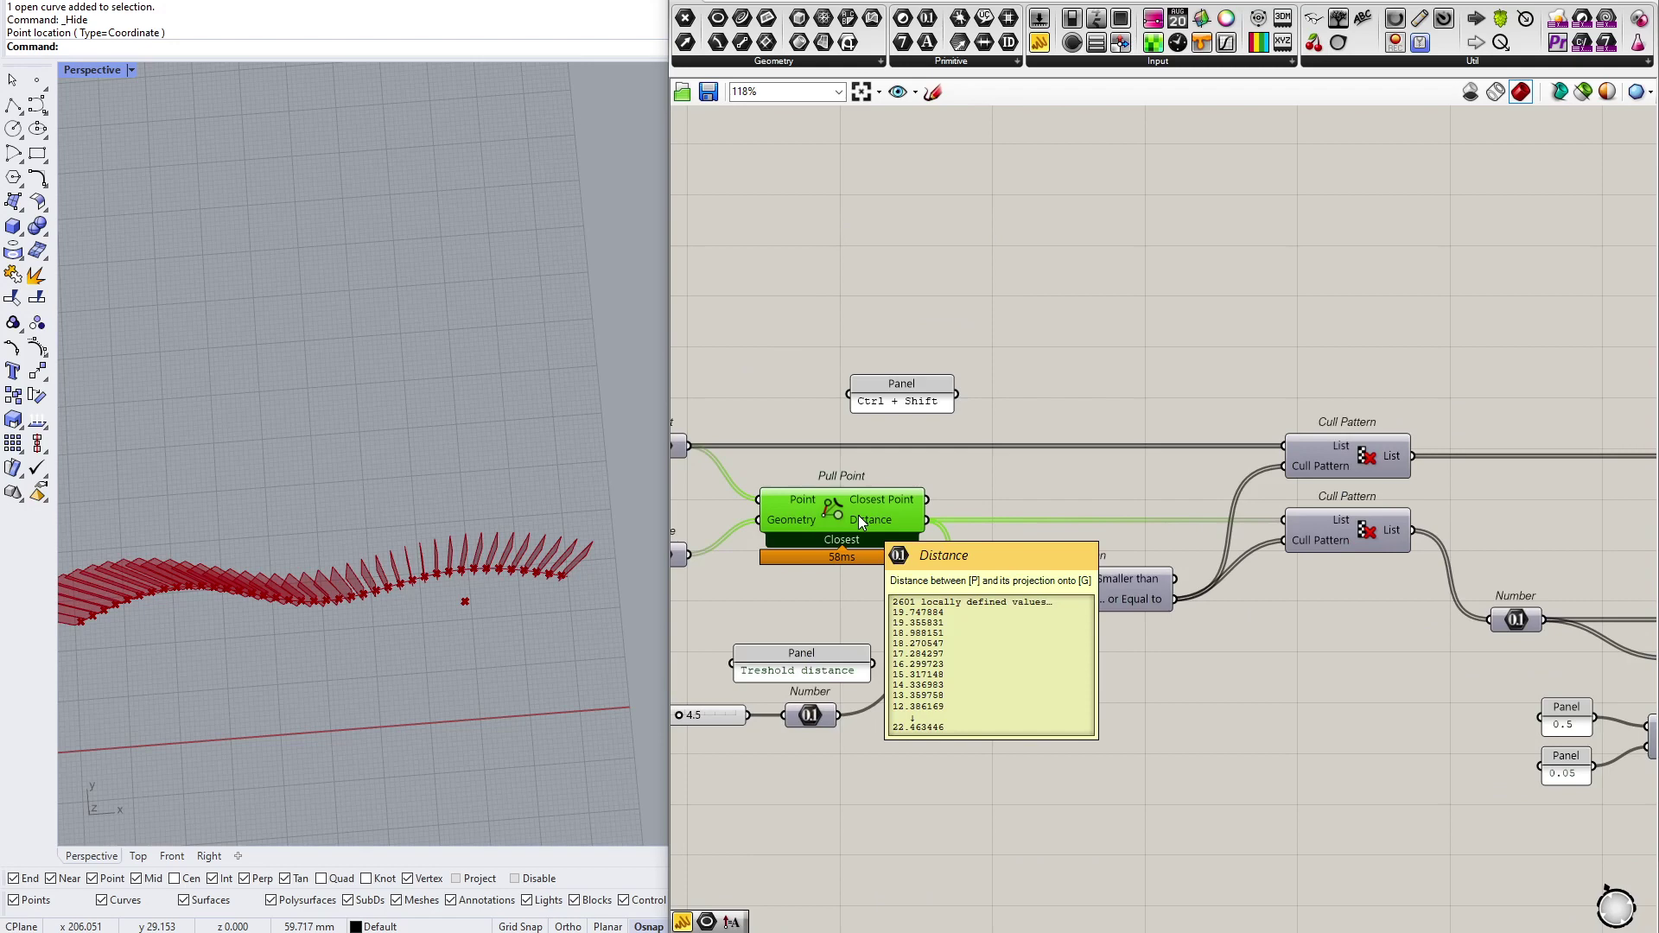
right_click_drag(858, 515, 923, 503)
left_click_drag(791, 378, 724, 465)
left_click_drag(1437, 634, 1112, 498)
left_click(1407, 594)
left_click(1435, 443)
left_click(1439, 505)
scroll(1035, 510, "up", 1)
right_click_drag(1440, 500, 904, 562)
scroll(963, 378, "down", 3)
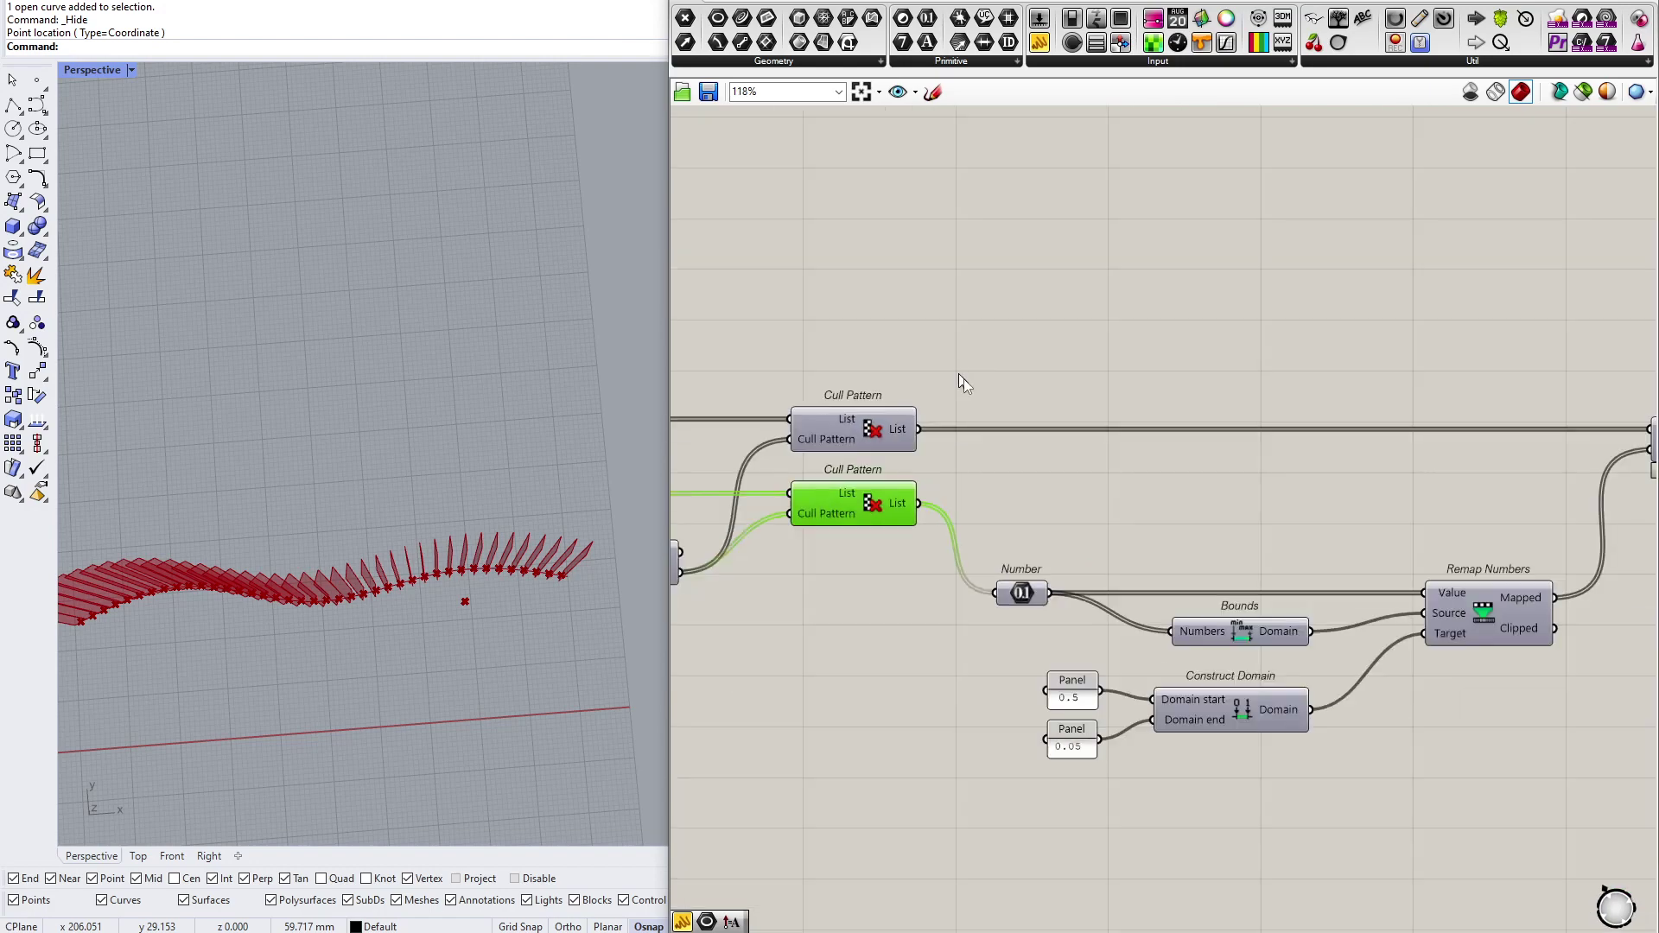
Step: Compare the Remap Numbers setups in the culling and Scale definitions with the one feeding Rotate
right_click_drag(1406, 427, 1045, 439)
scroll(1076, 506, "up", 3)
right_click_drag(1076, 506, 1253, 524)
scroll(1253, 524, "down", 6)
right_click_drag(1256, 674, 994, 273)
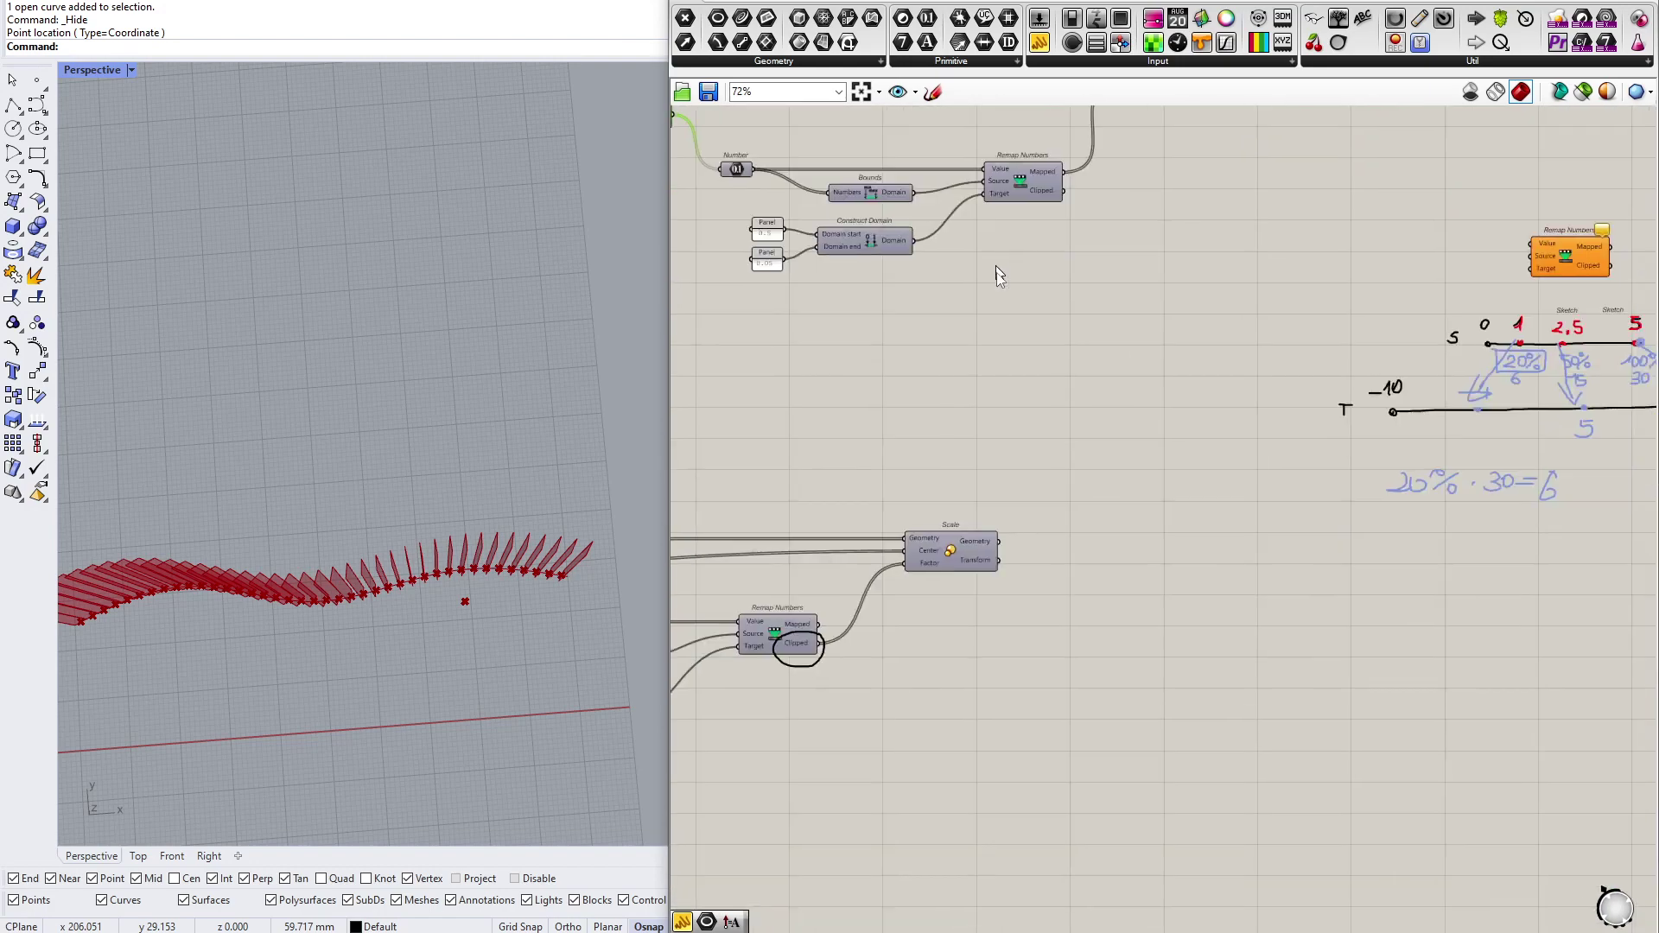
scroll(994, 274, "down", 3)
scroll(915, 481, "up", 7)
right_click_drag(915, 481, 909, 281)
scroll(910, 281, "down", 4)
right_click_drag(1371, 745, 955, 574)
scroll(1285, 471, "up", 6)
scroll(955, 574, "down", 3)
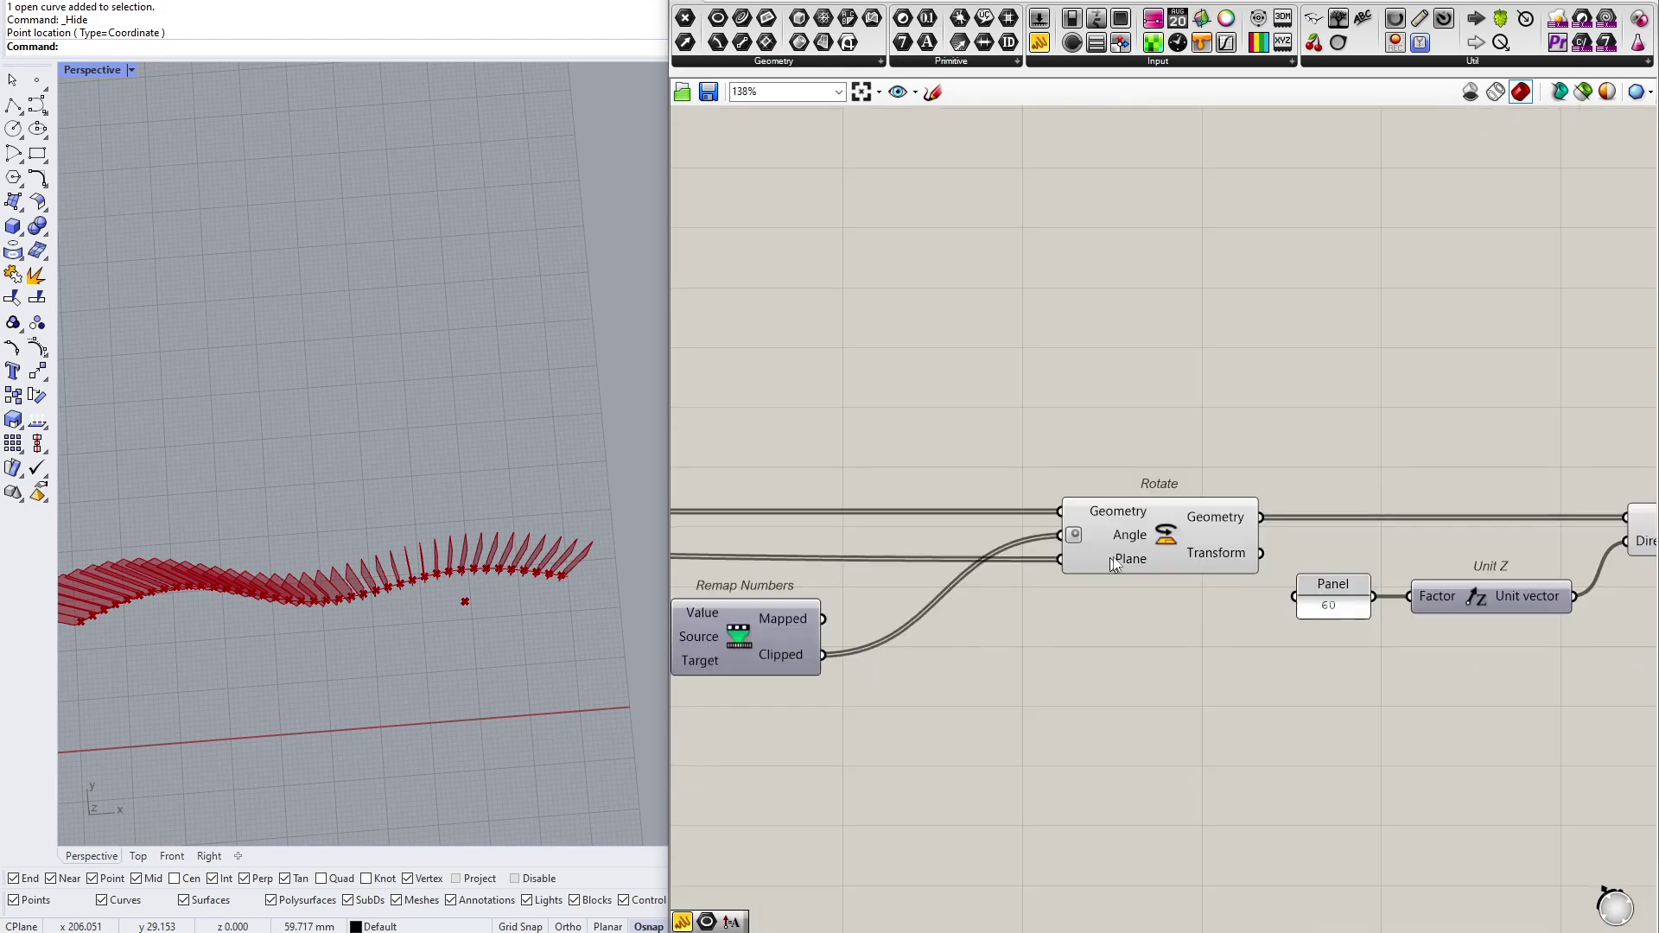
Step: Inspect the Geometry, Angle and Plane inputs of Rotate and the Clipped output of Remap Numbers
left_click(1117, 560)
scroll(1115, 579, "up", 3)
scroll(1116, 579, "up", 1)
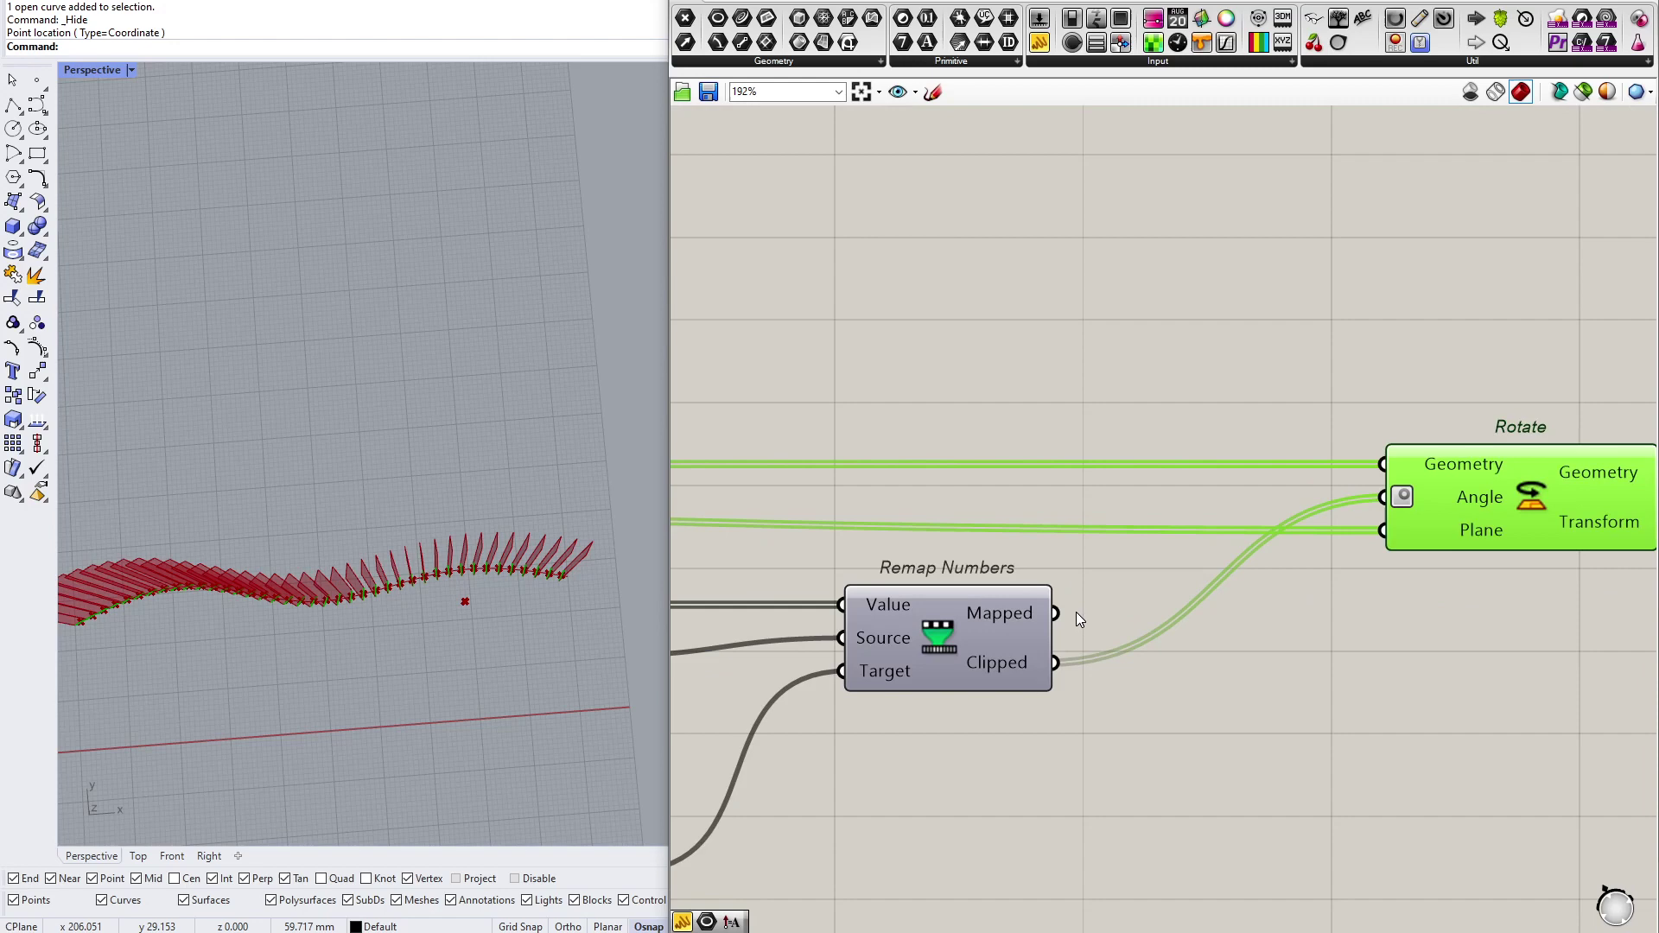
mouse_move(1020, 662)
mouse_move(1476, 533)
mouse_move(1448, 460)
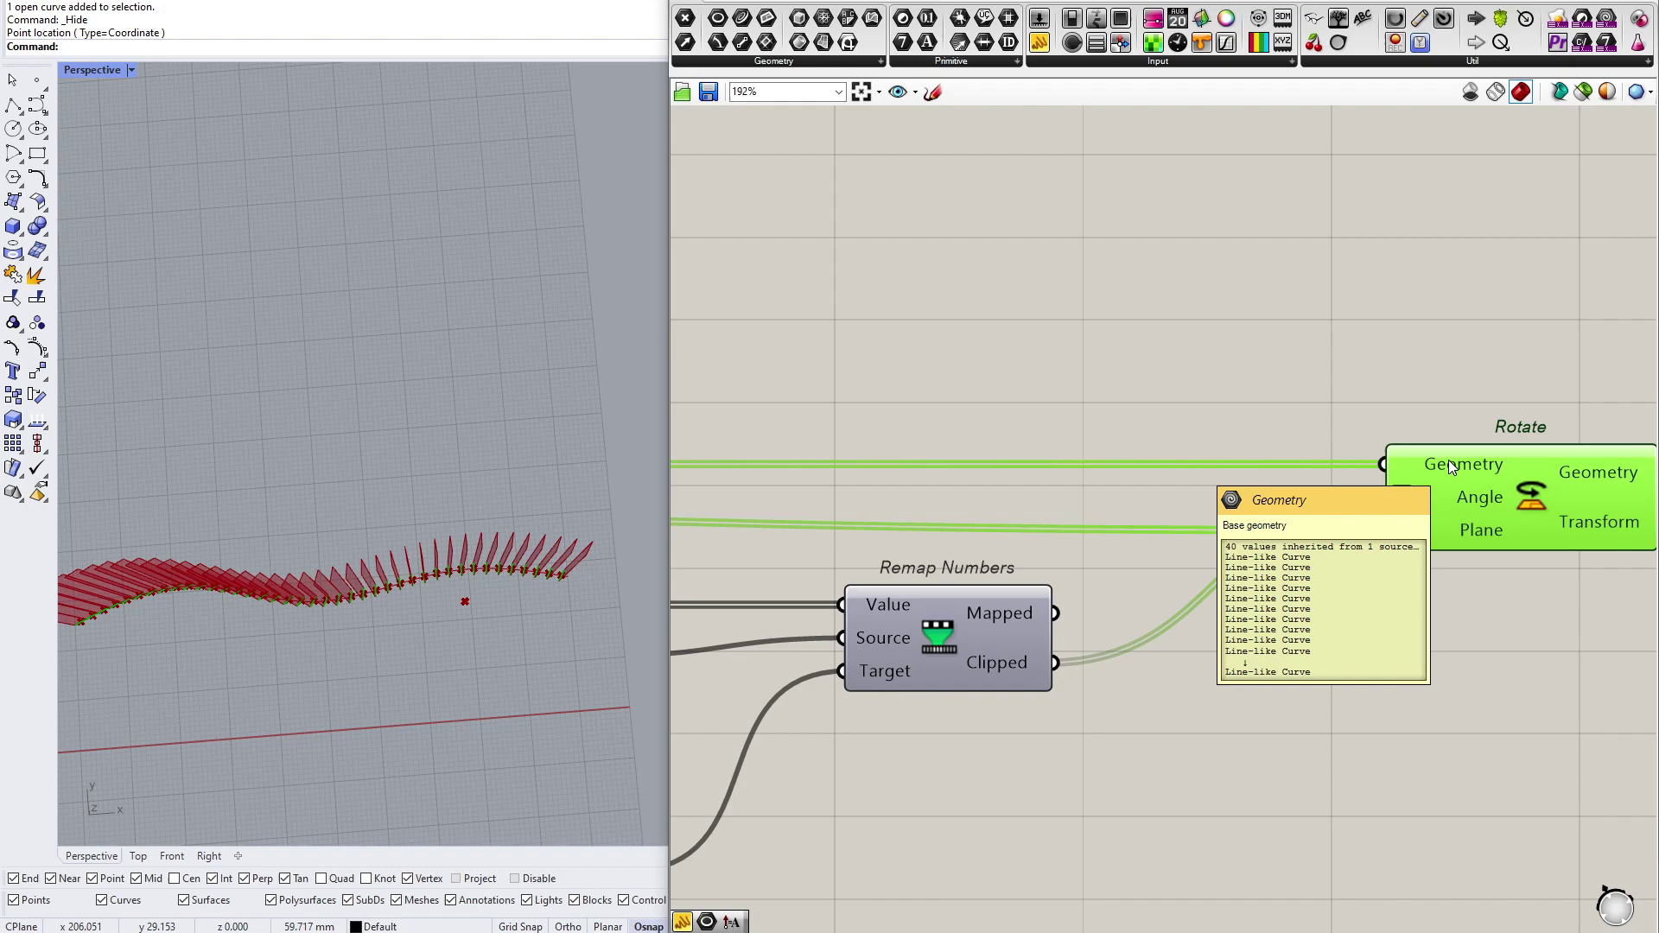
scroll(1428, 455, "down", 8)
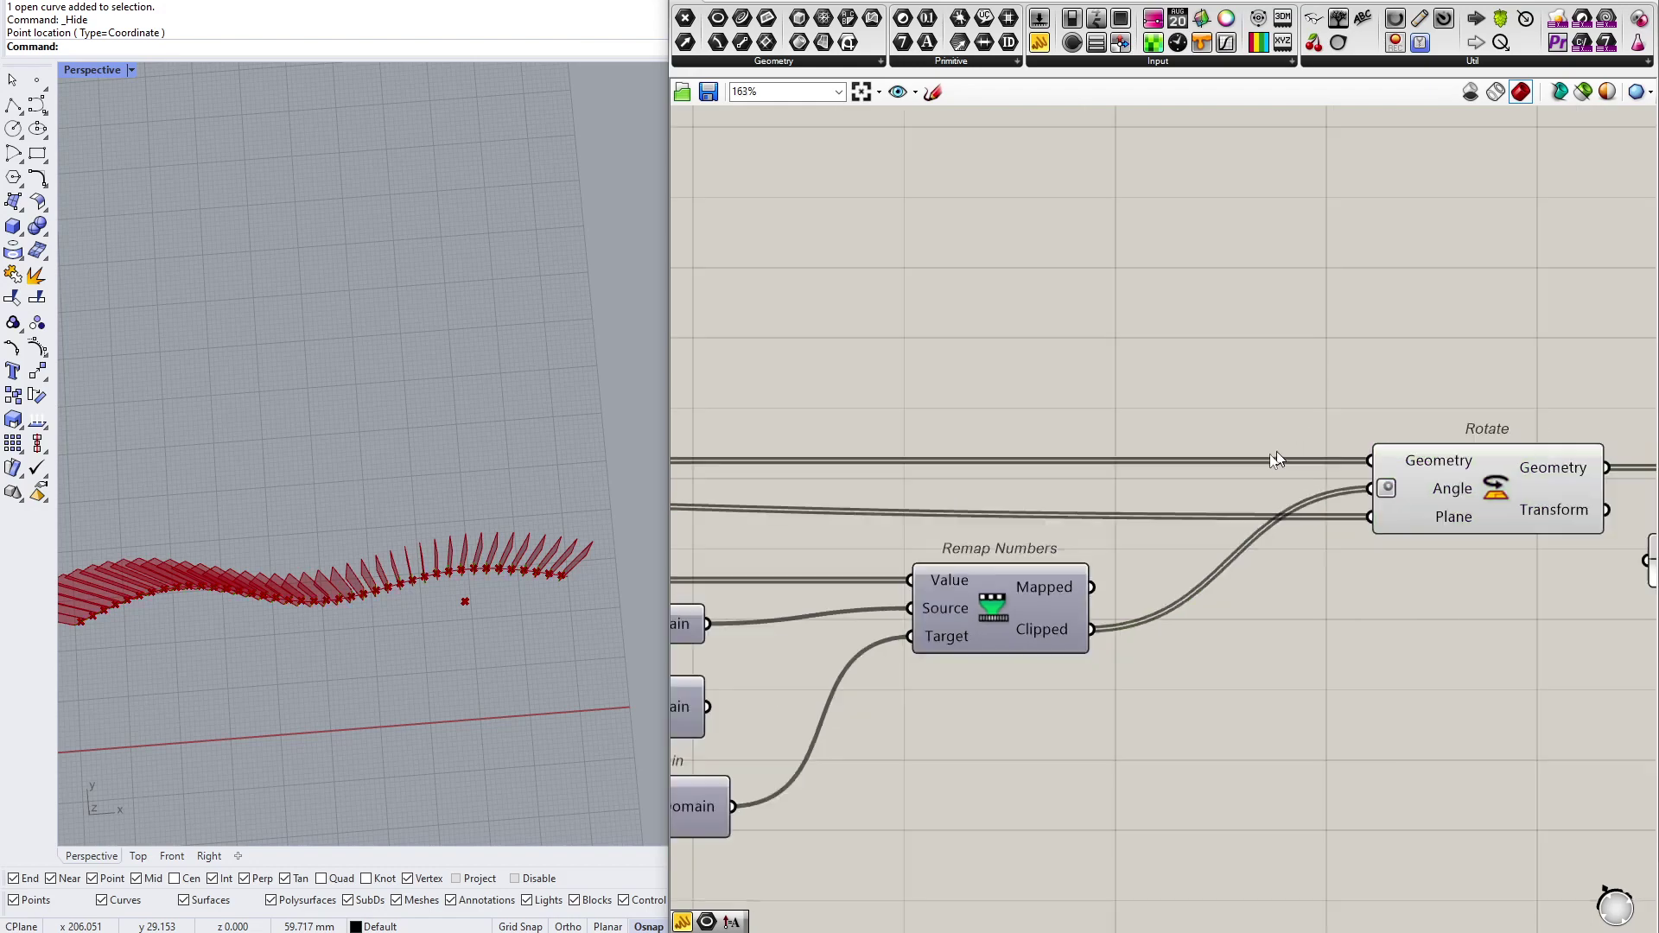
Step: Examine the attractor and remapping group feeding Rotate, and the Unit Z vector driving Extrude
left_click_drag(1381, 474, 994, 660)
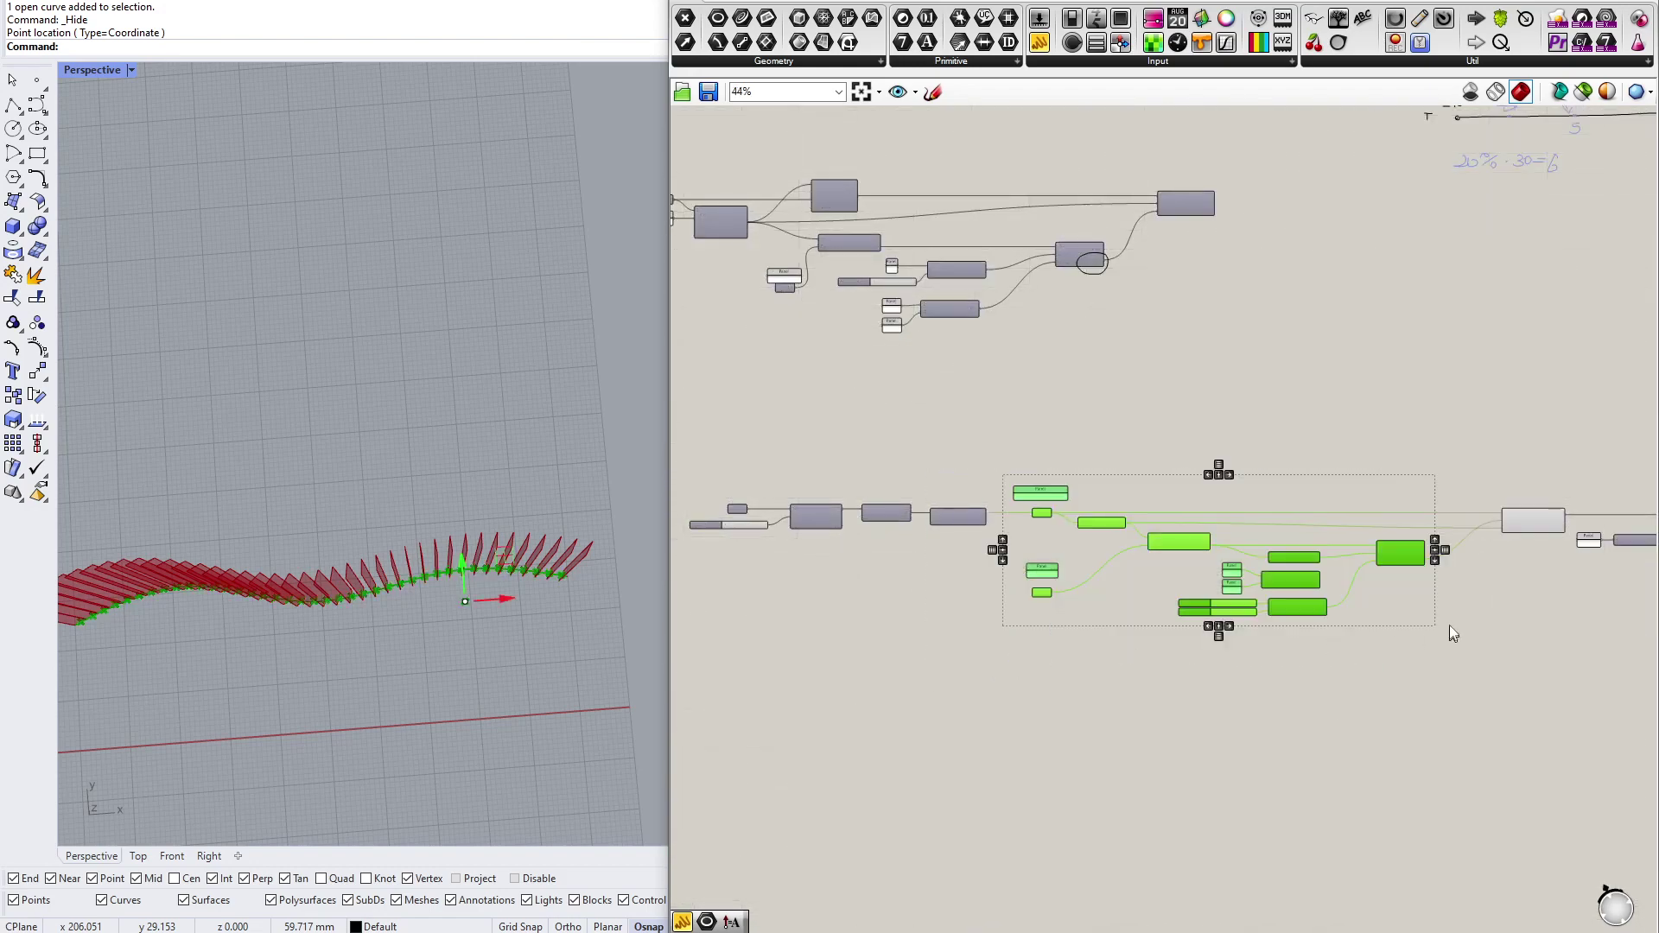
left_click(1450, 624)
scroll(1449, 624, "up", 5)
right_click_drag(1450, 624, 1329, 677)
scroll(1500, 616, "down", 3)
right_click_drag(1500, 616, 1100, 671)
scroll(1293, 591, "up", 5)
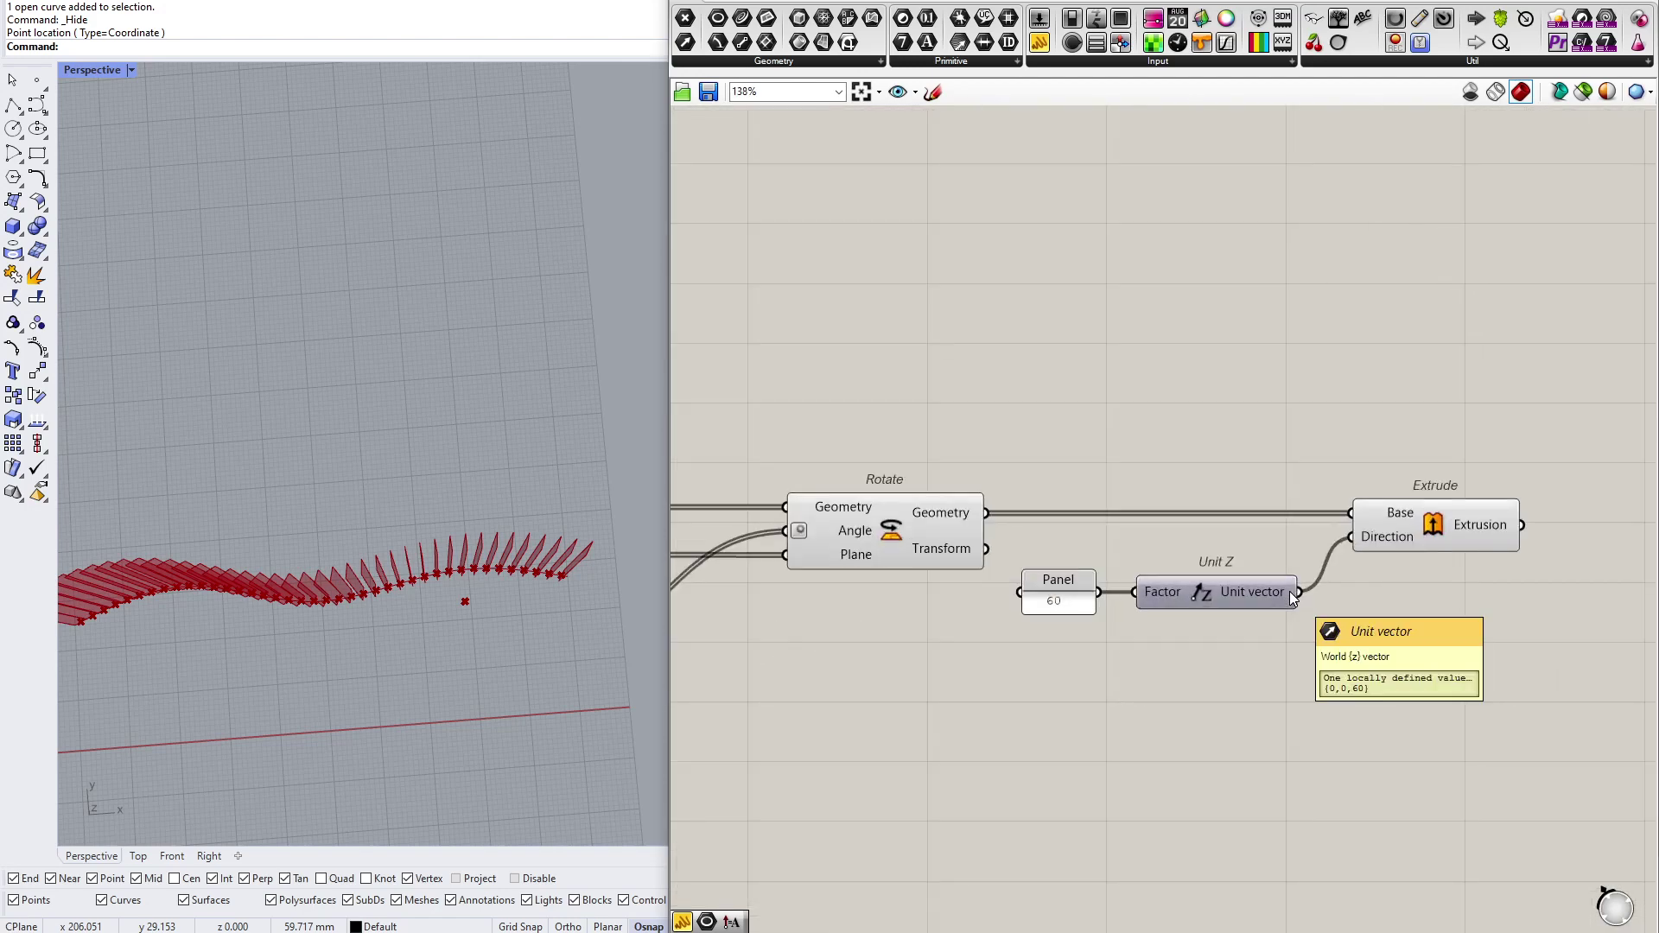
Step: Review the start of the fin definition, from Divide Curve, PolyLine and Explode to the segment and attractor parameters
scroll(1285, 567, "down", 3)
right_click_drag(881, 564, 1418, 501)
scroll(1028, 502, "up", 3)
right_click_drag(953, 527, 1204, 526)
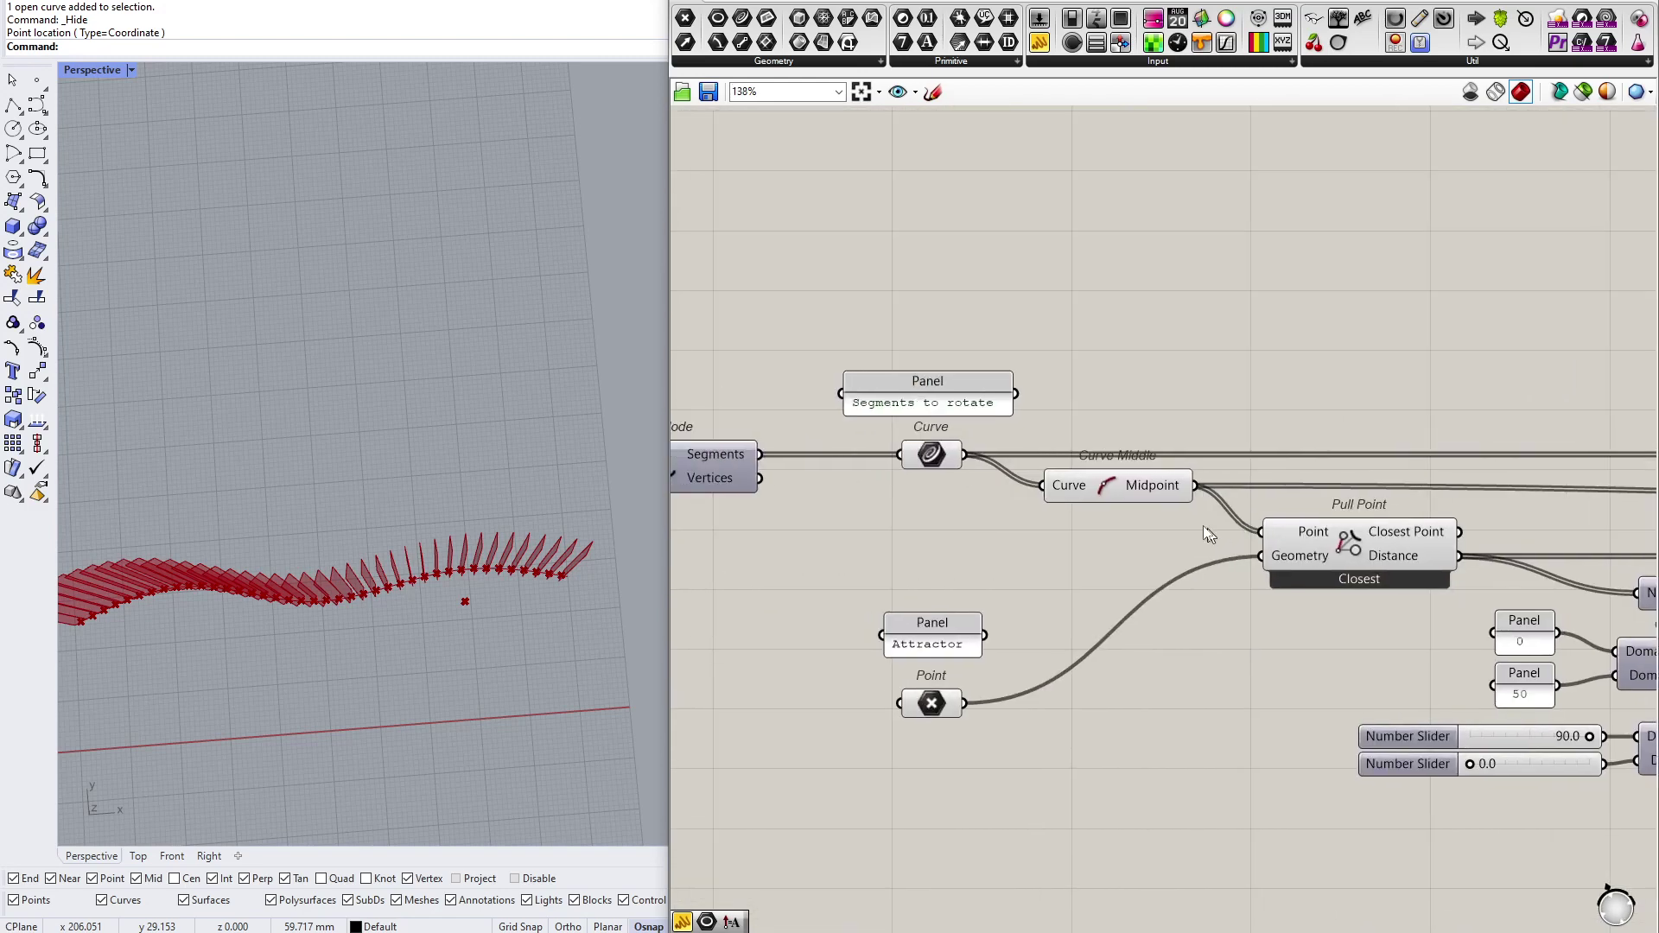
right_click_drag(1033, 600, 1391, 619)
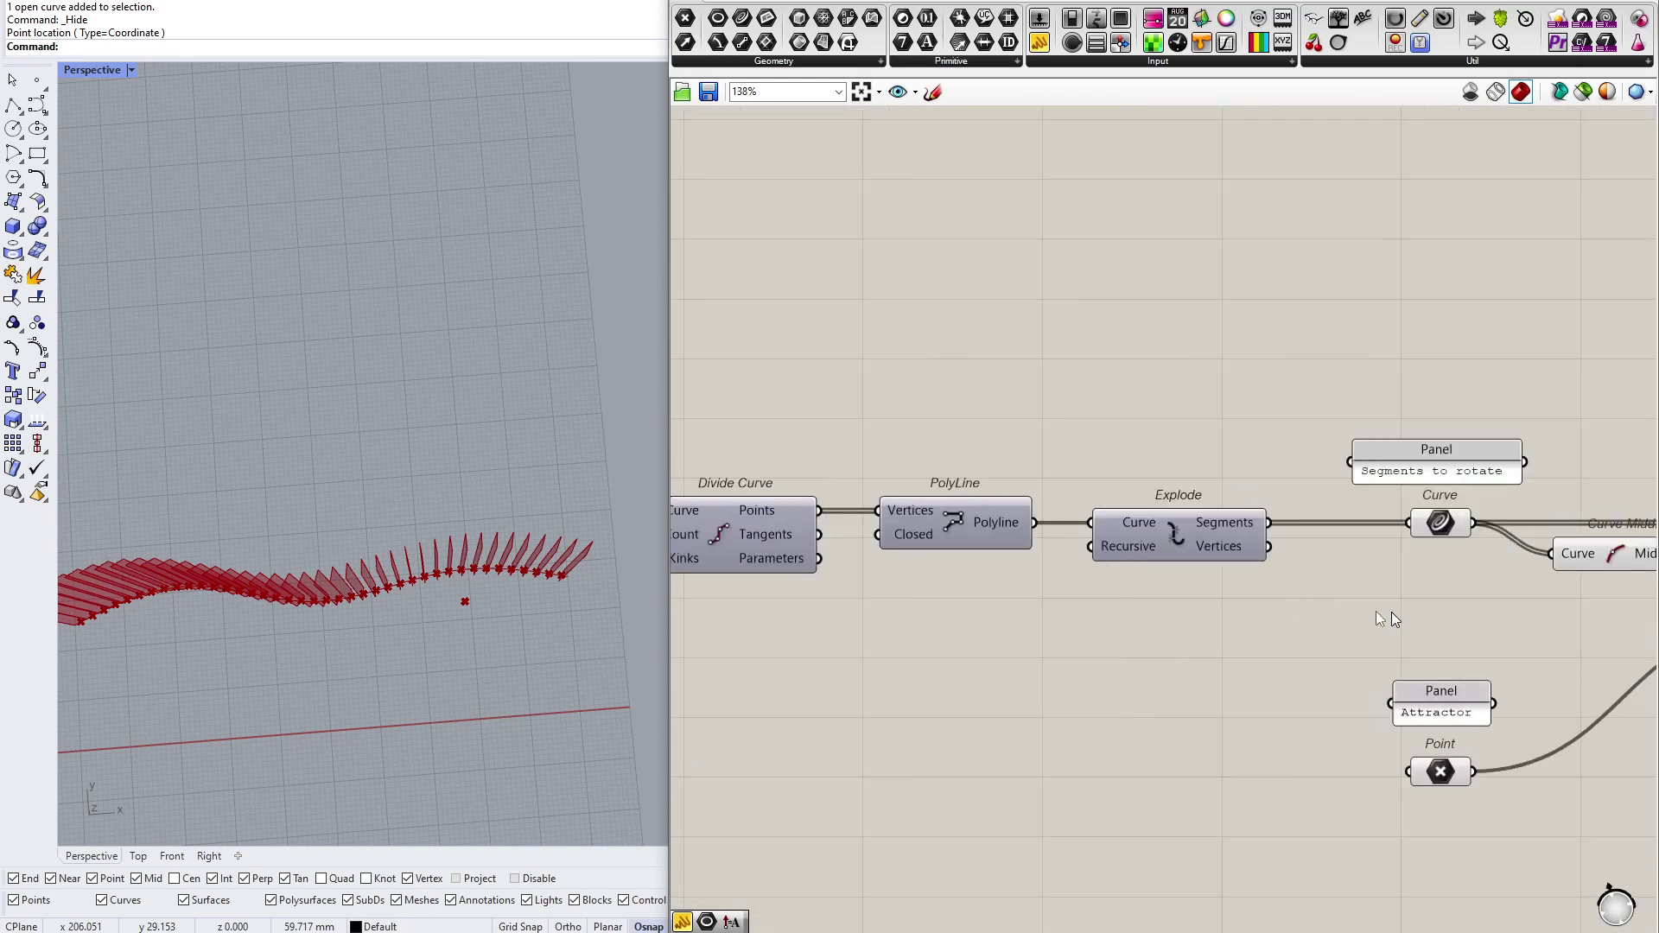
scroll(1288, 610, "down", 3)
right_click_drag(1280, 610, 1228, 526)
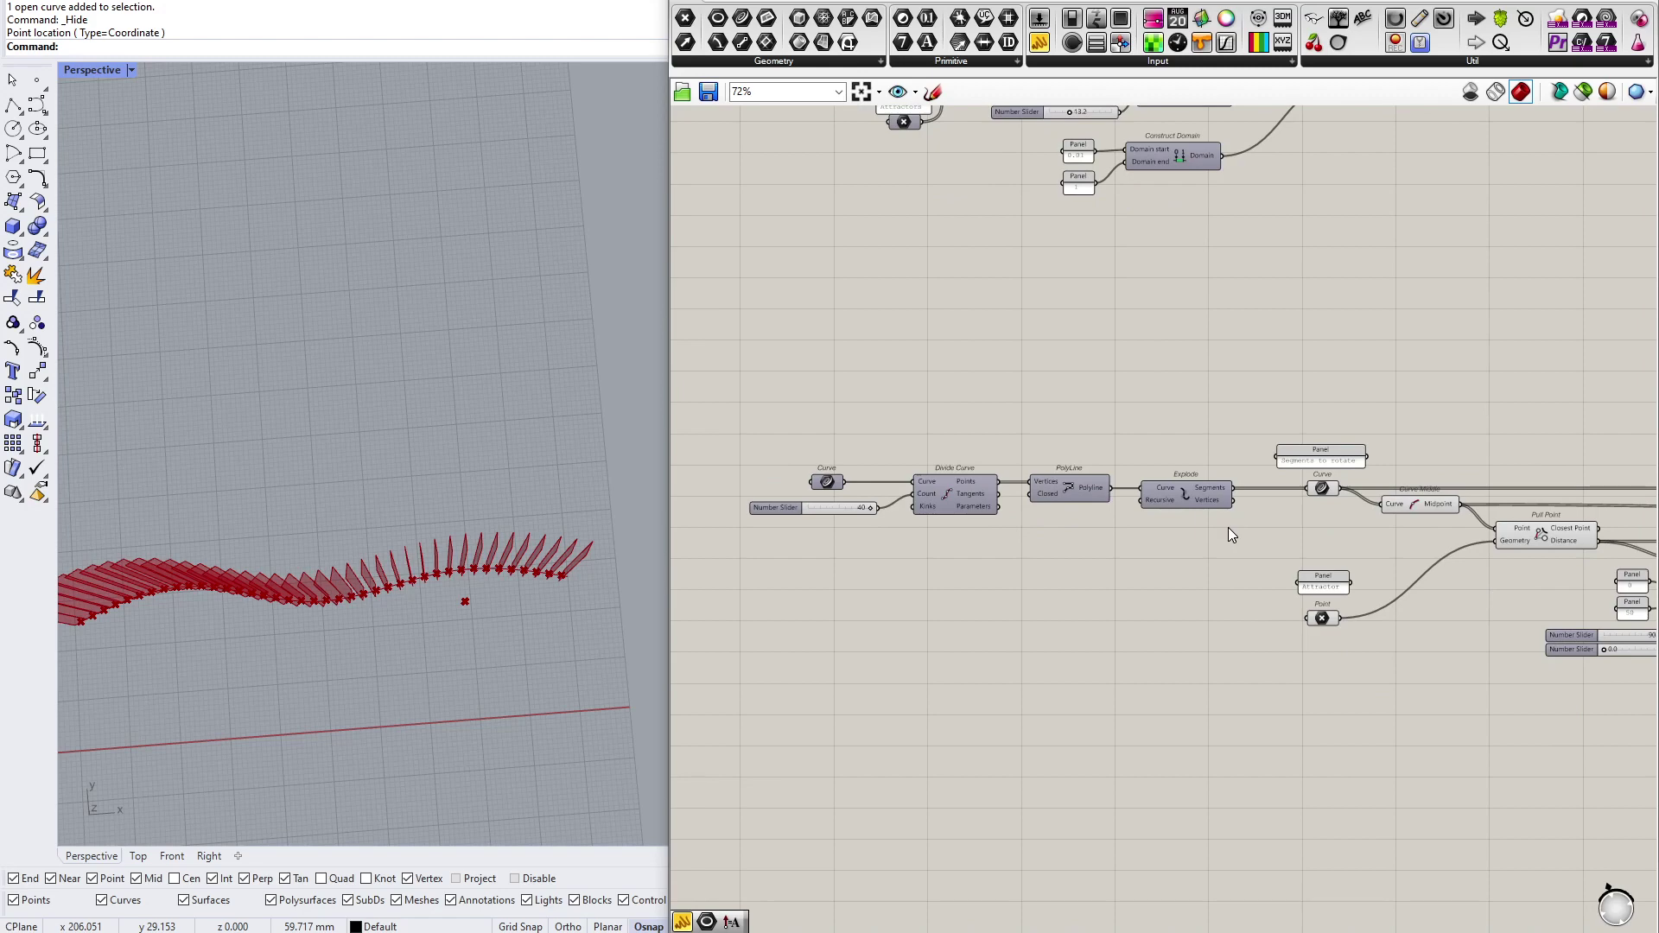
Step: Move both Remap Numbers explanation sketches and their components slightly up on the canvas
scroll(1228, 527, "down", 5)
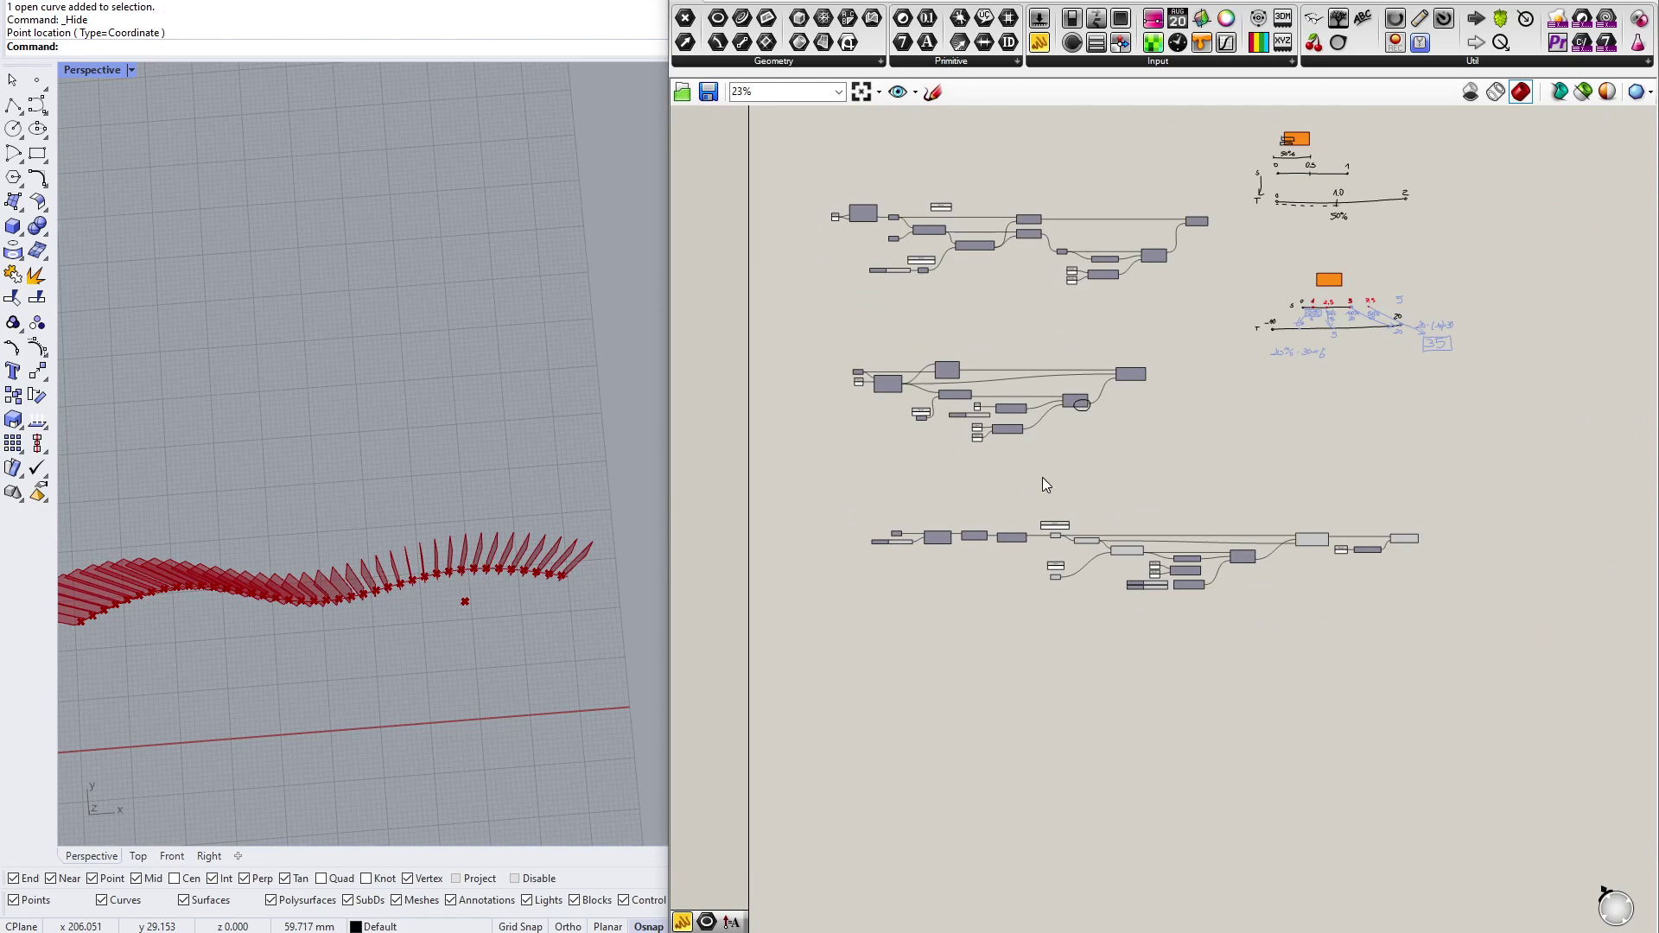
right_click_drag(1043, 477, 1024, 577)
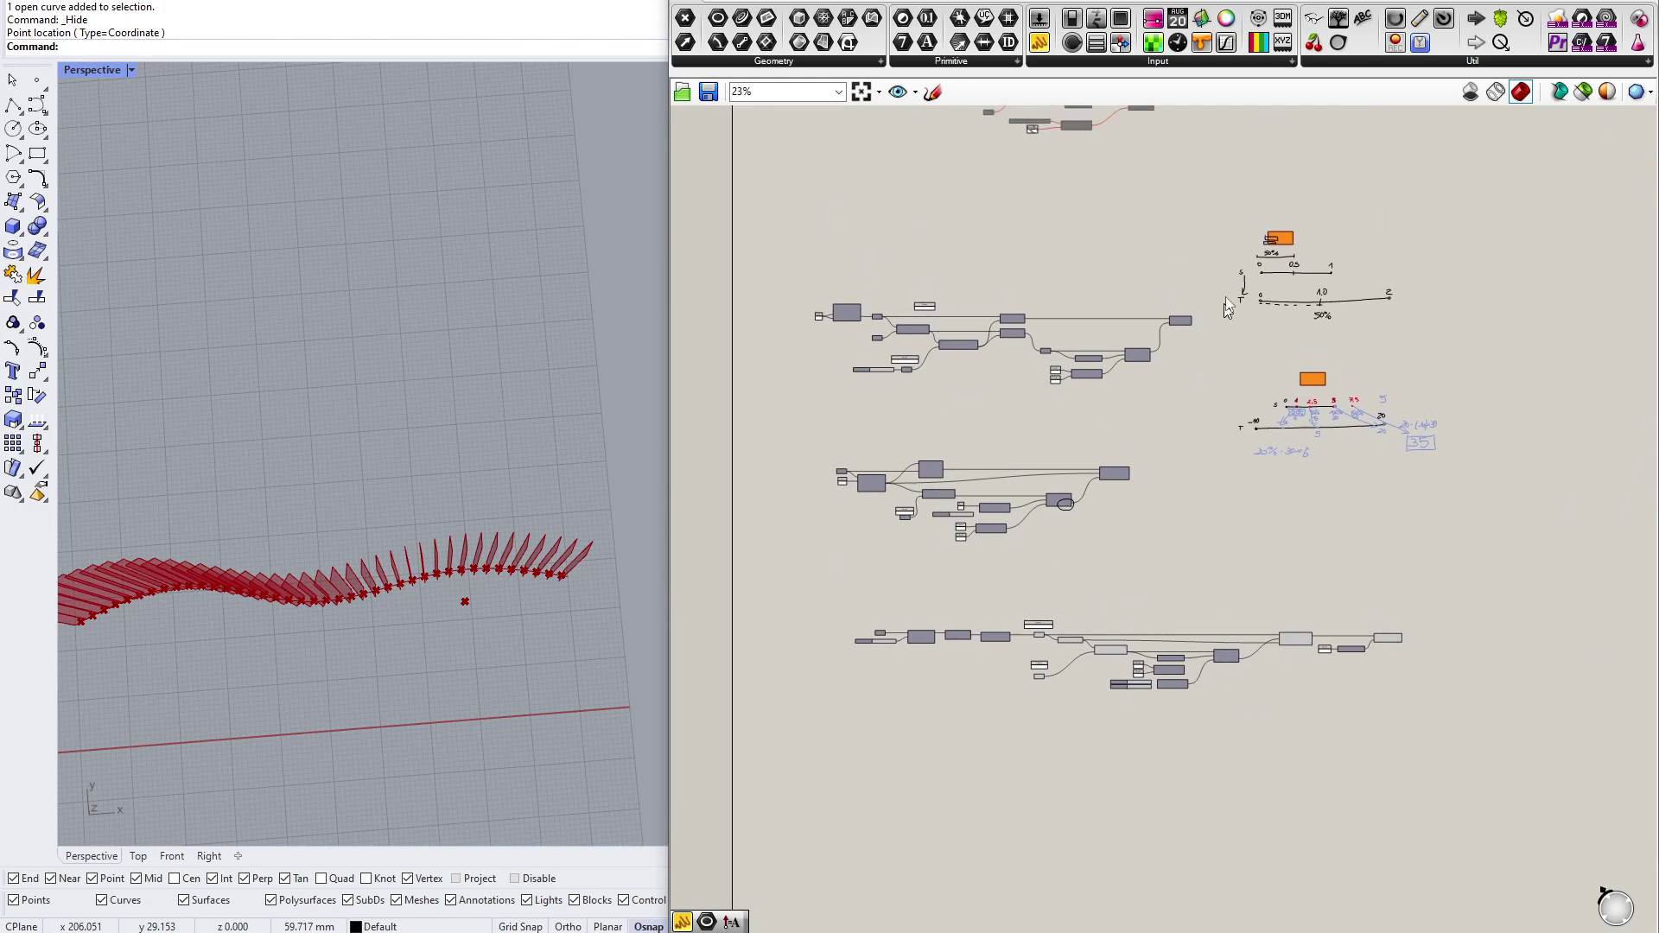
left_click_drag(1211, 187, 1523, 522)
left_click_drag(1310, 378, 1311, 360)
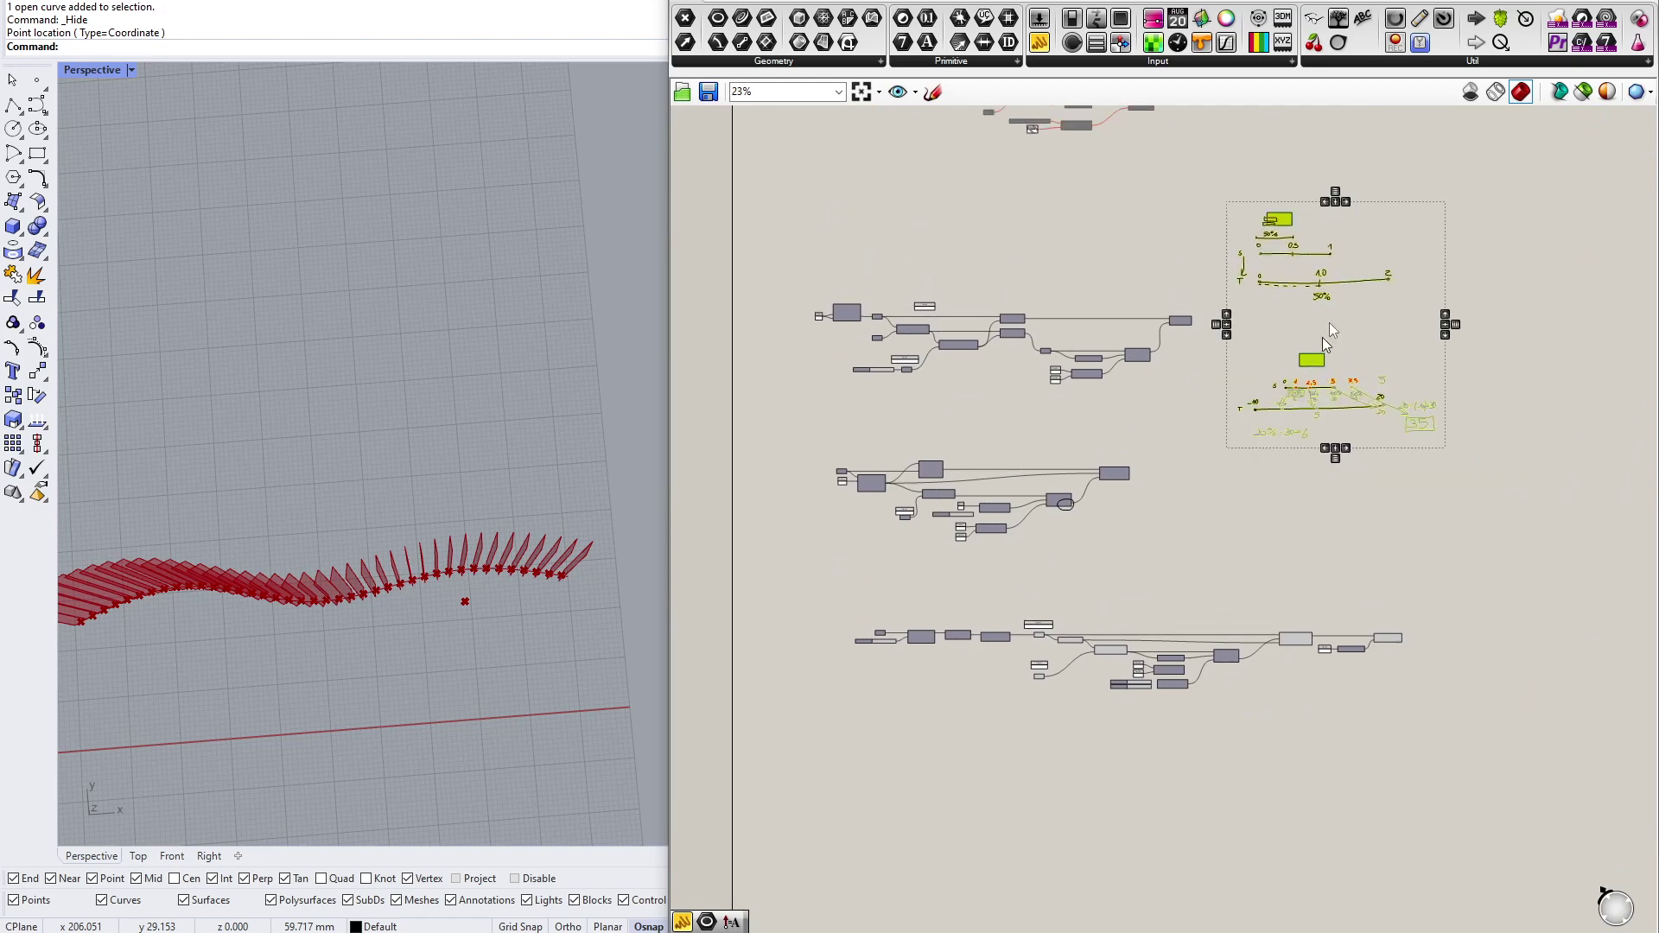
left_click(1324, 337)
scroll(1359, 609, "up", 6)
right_click_drag(1169, 673, 1331, 511)
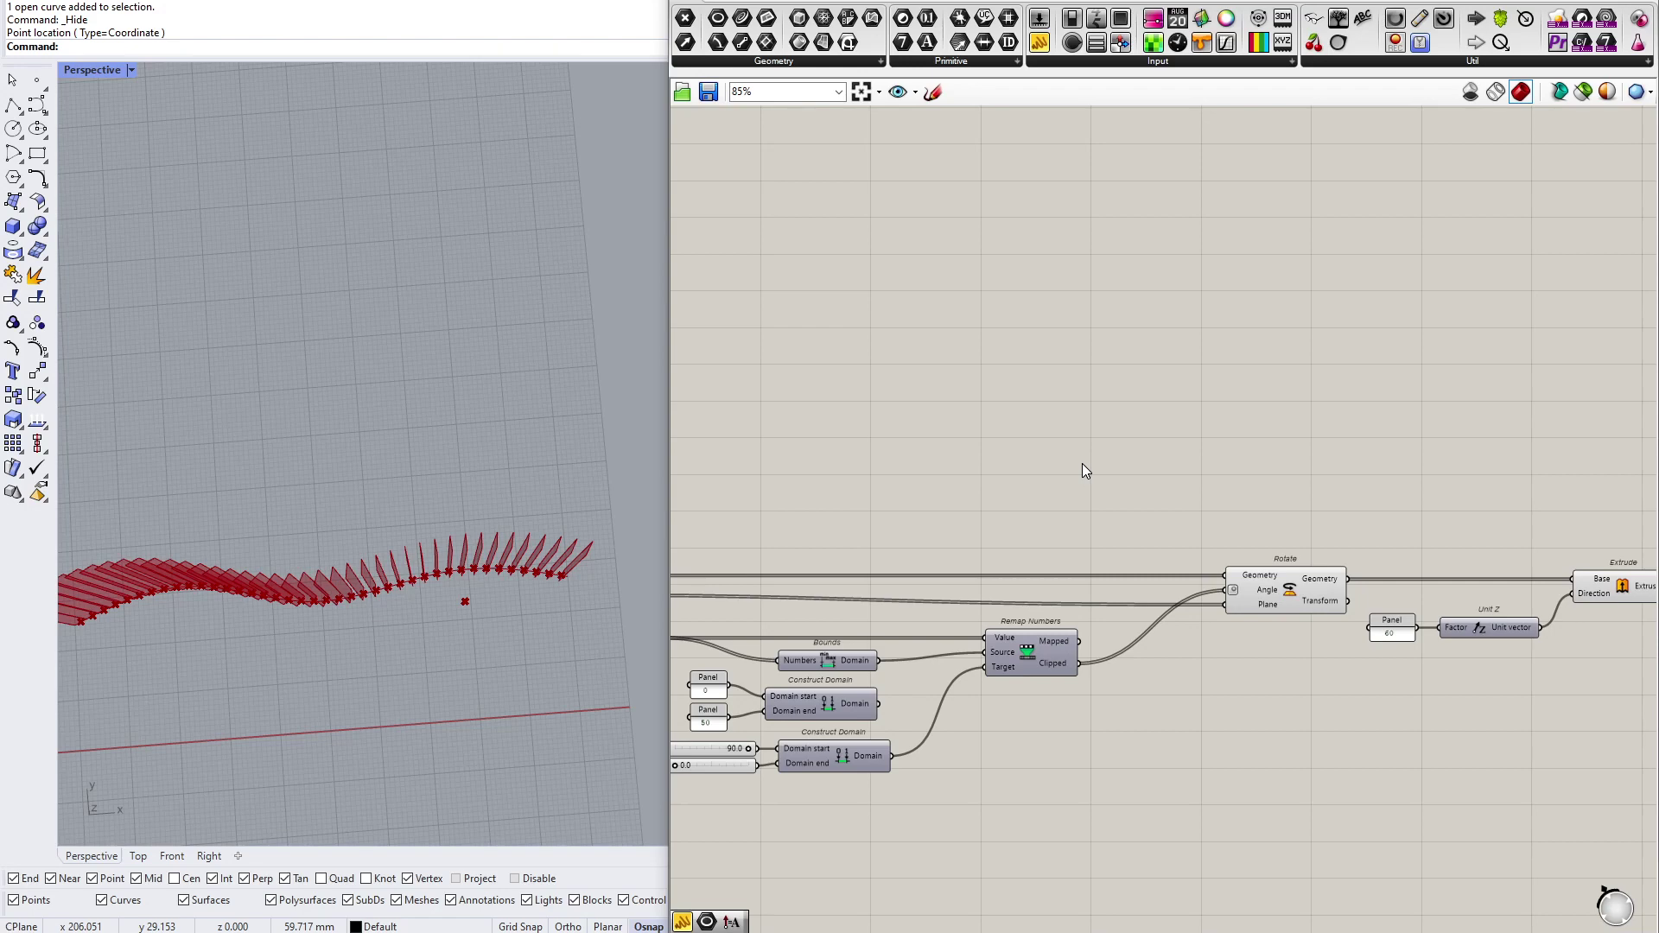
Step: Widen the Grasshopper window to view the complete fin definition, and resize it to about half the screen
left_click_drag(670, 489, 373, 488)
scroll(685, 442, "down", 3)
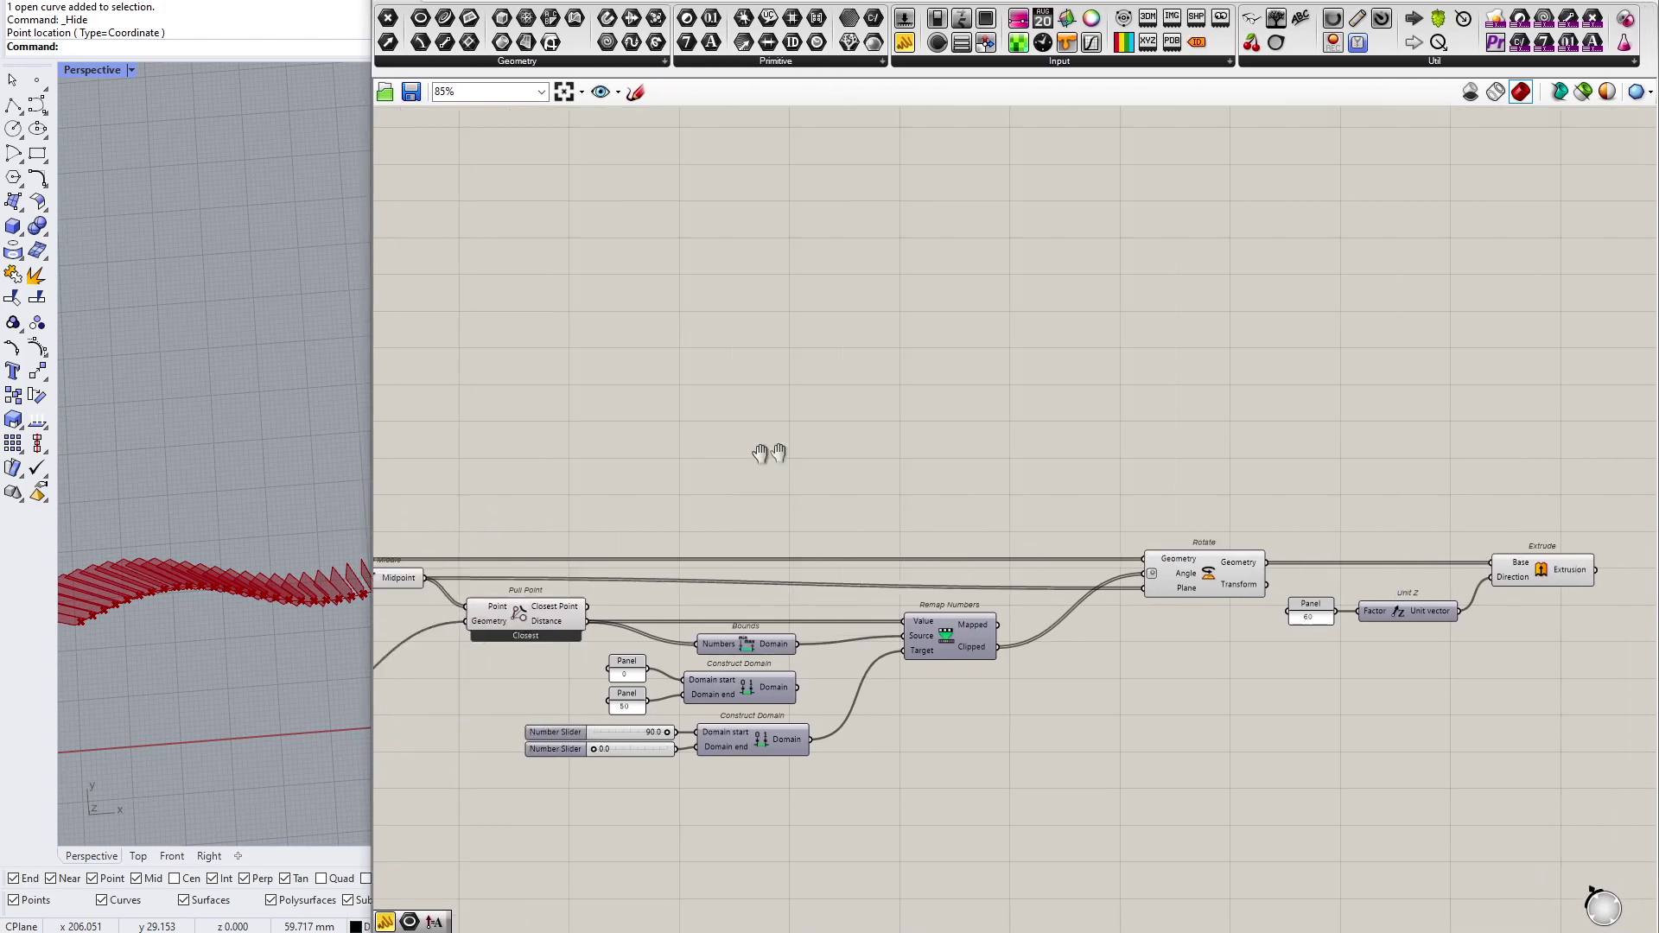
scroll(537, 411, "down", 3)
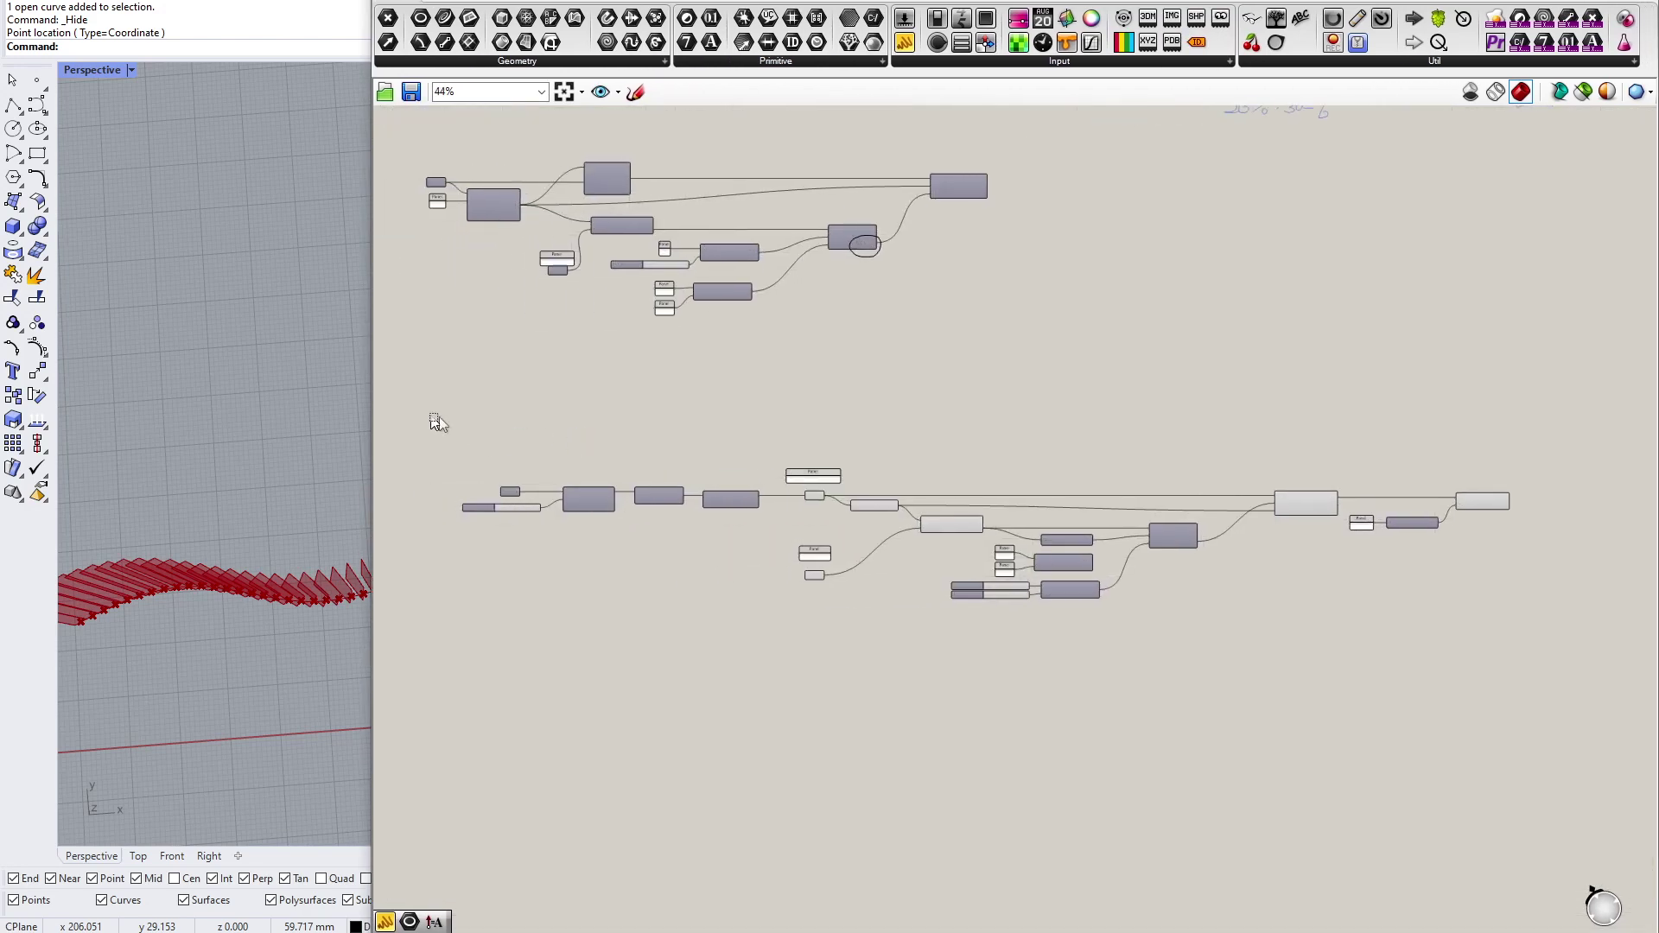
left_click_drag(428, 416, 1547, 650)
left_click(1540, 630)
left_click_drag(370, 501, 816, 512)
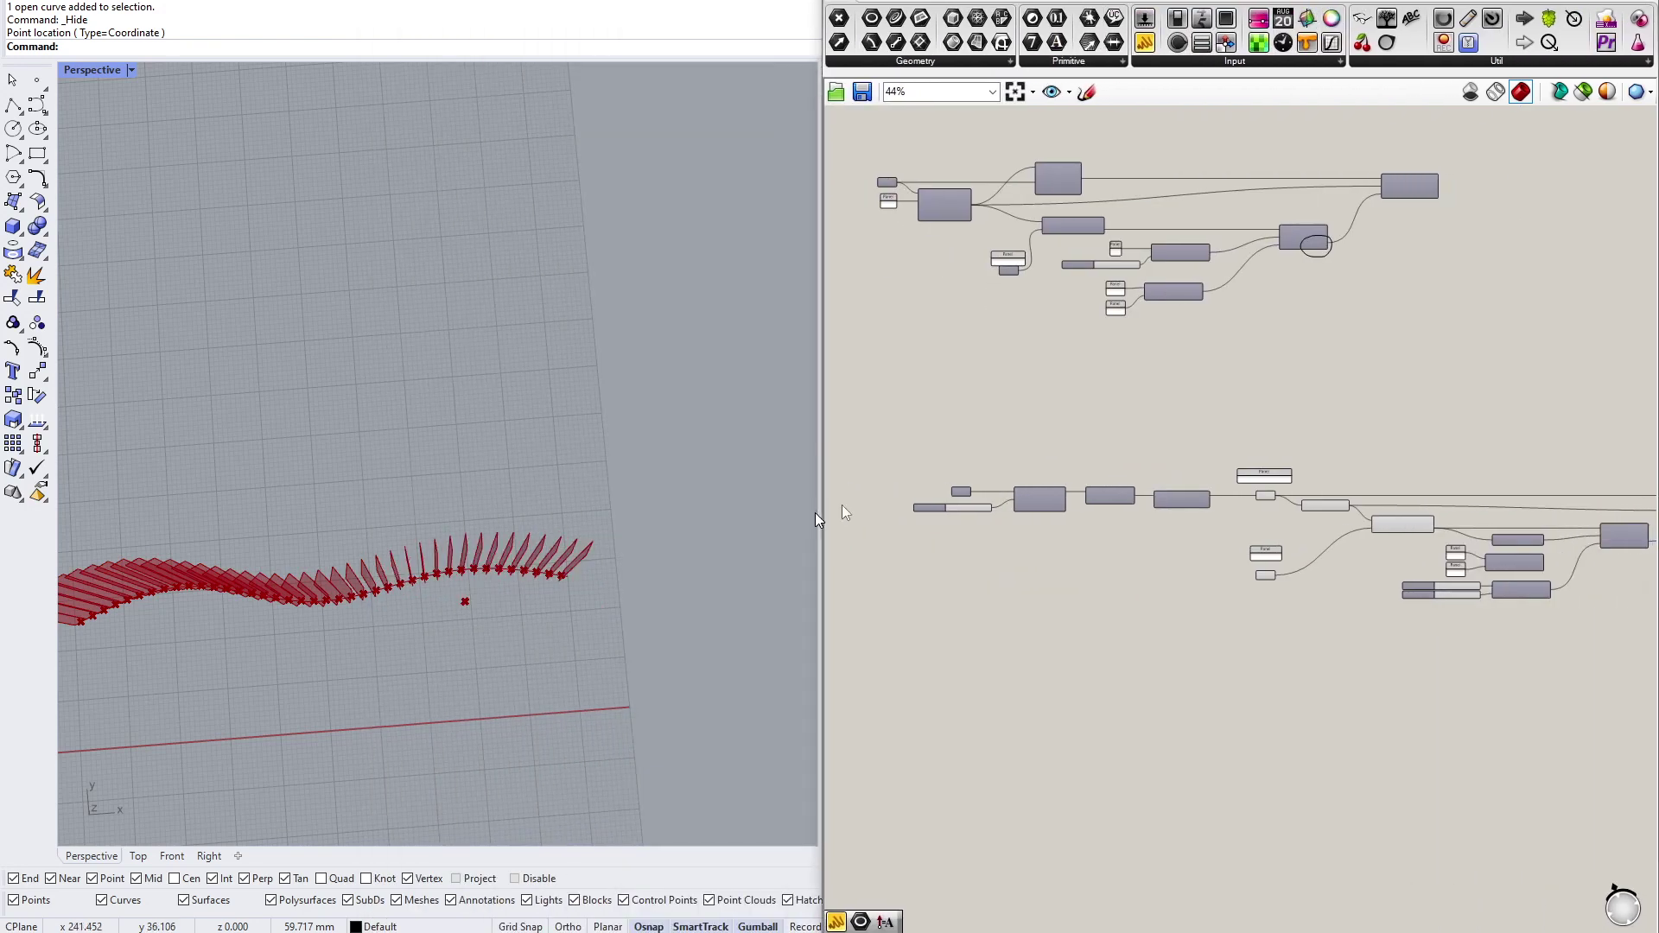
scroll(1039, 510, "up", 5)
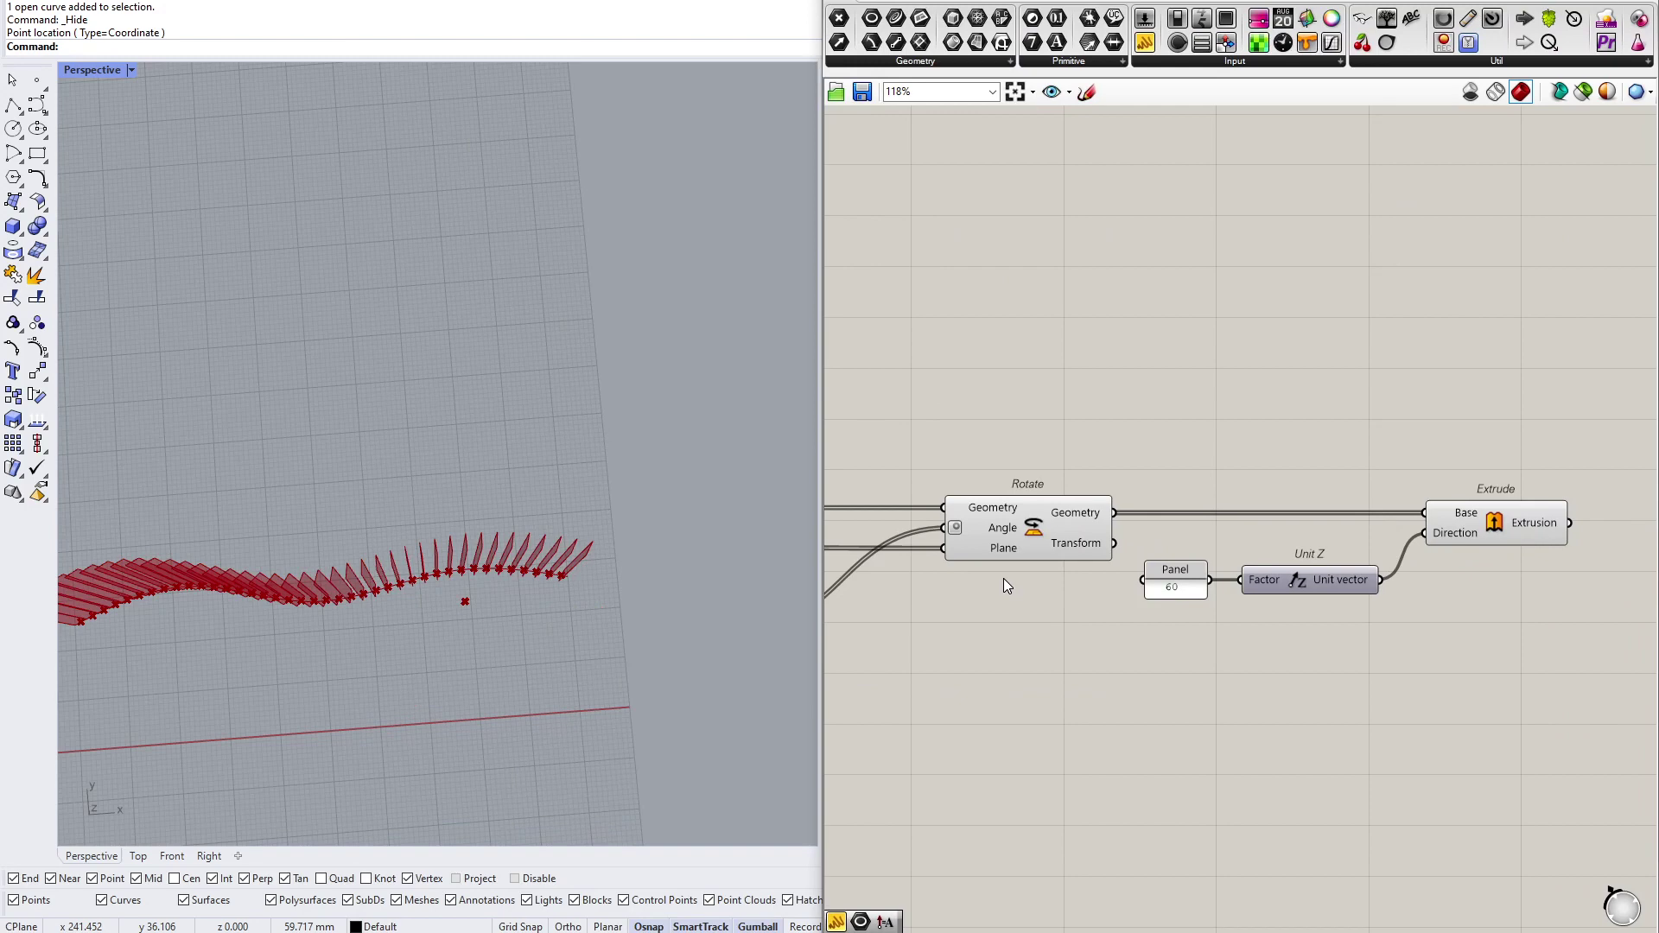
scroll(1003, 579, "up", 2)
scroll(999, 519, "down", 5)
right_click_drag(998, 436, 1147, 558)
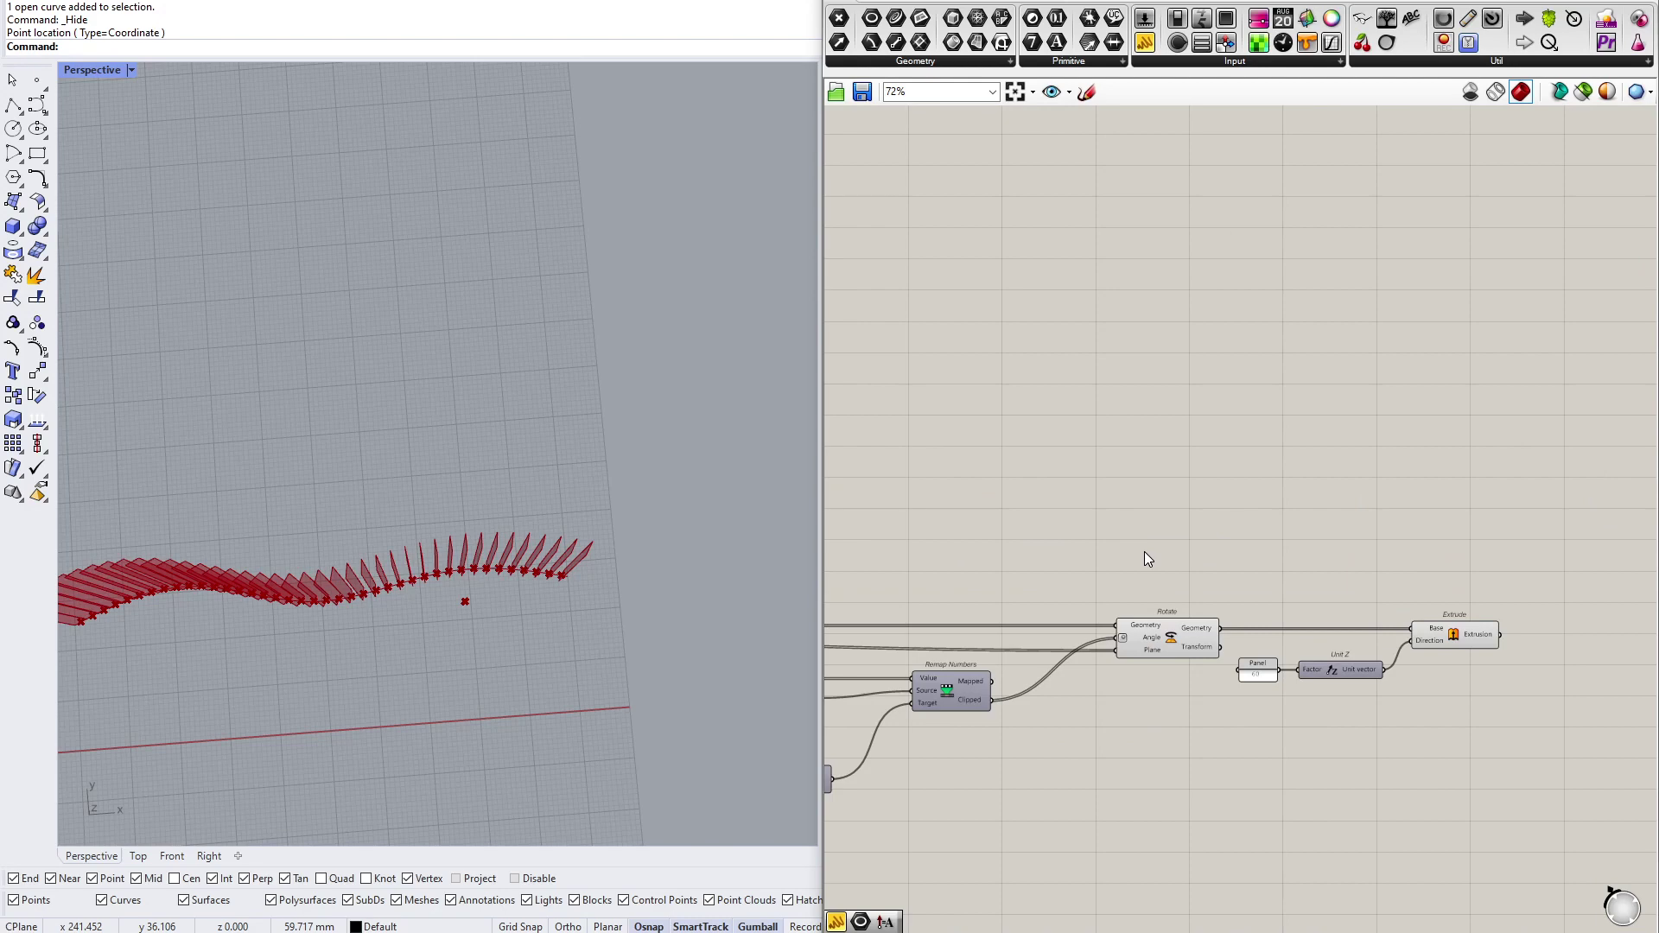
right_click_drag(1144, 552, 1311, 338)
right_click_drag(1159, 497, 1258, 334)
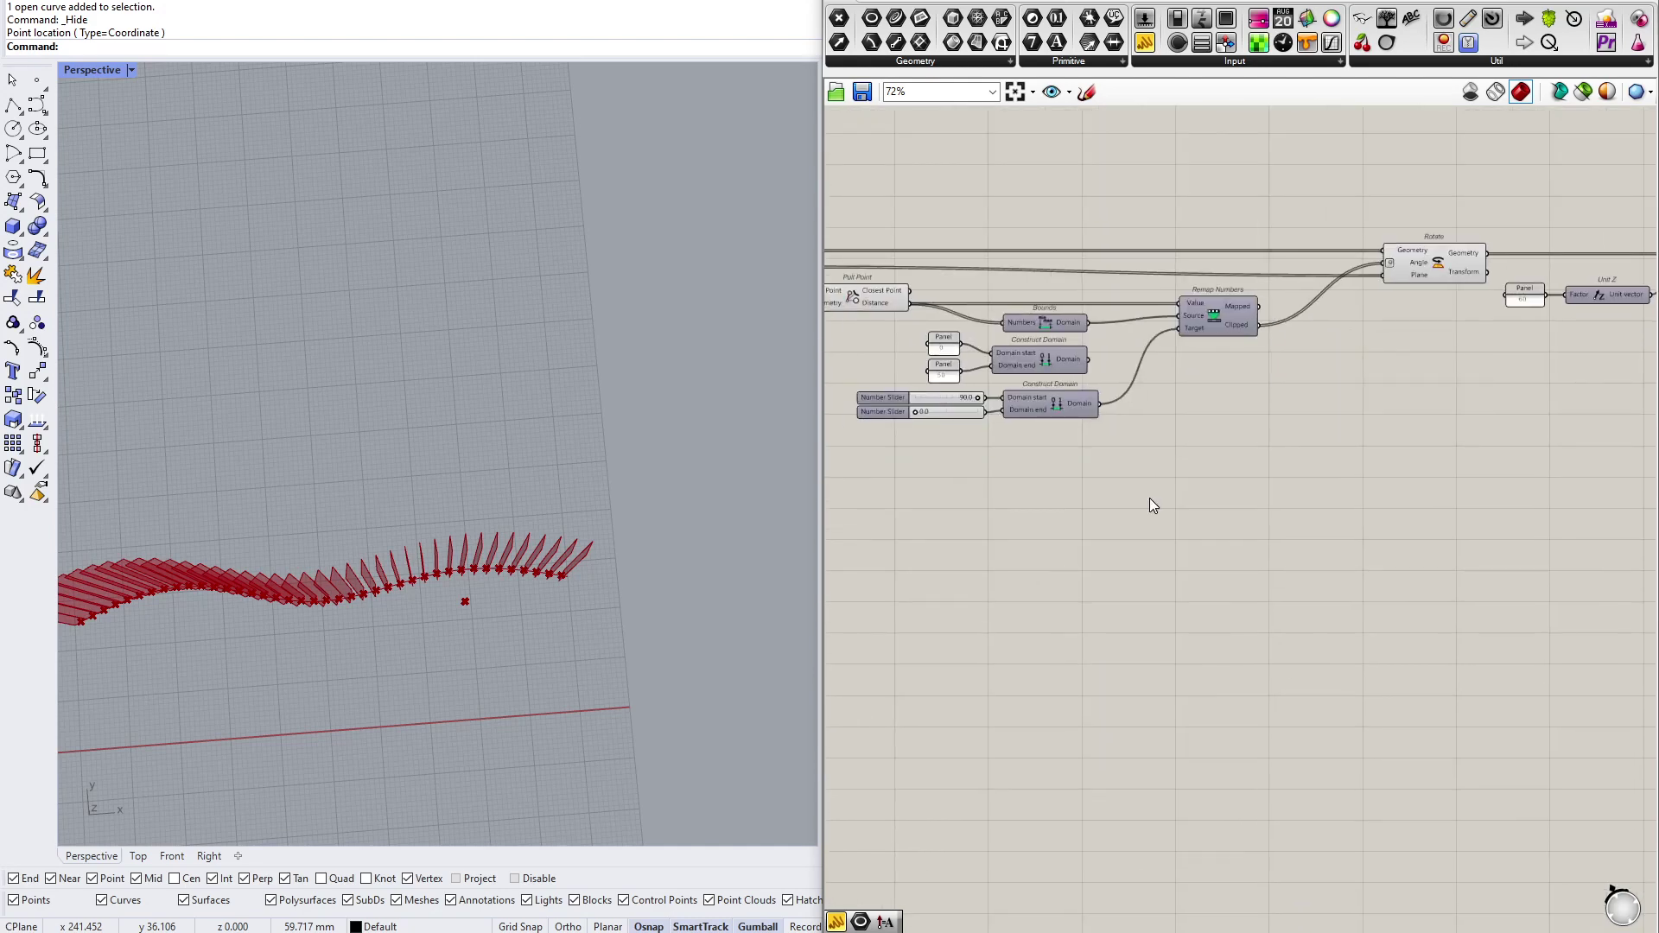